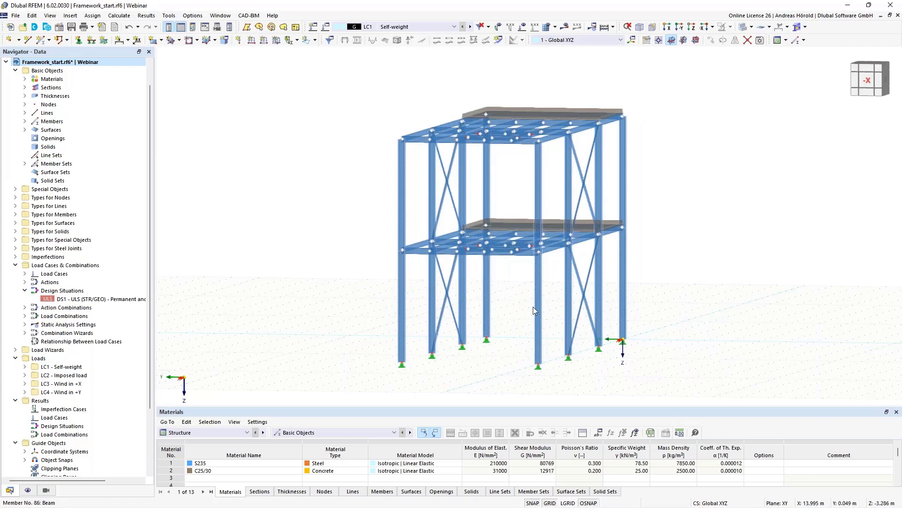
- Display the loads on the frame and step through the load cases from LC1 Self-weight to LC4 Wind in +Y
ctrl+middle_drag(692, 330, 518, 355)
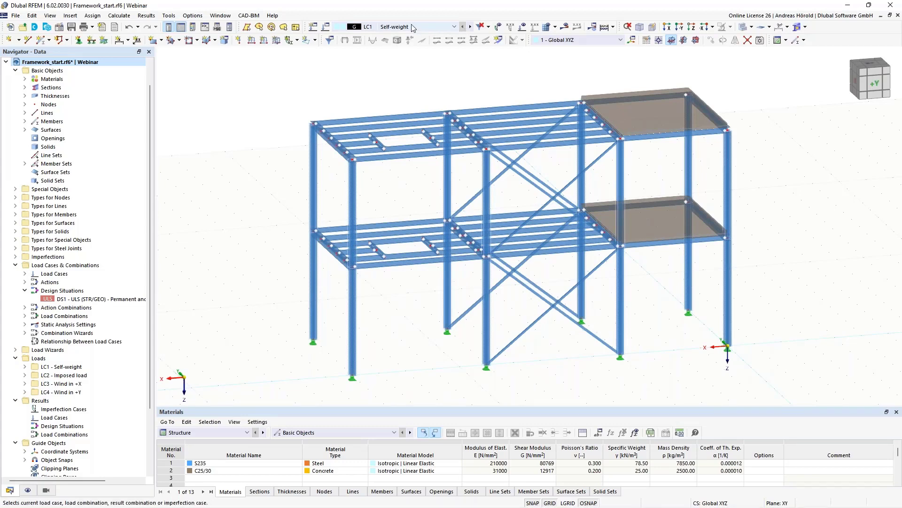
click(524, 27)
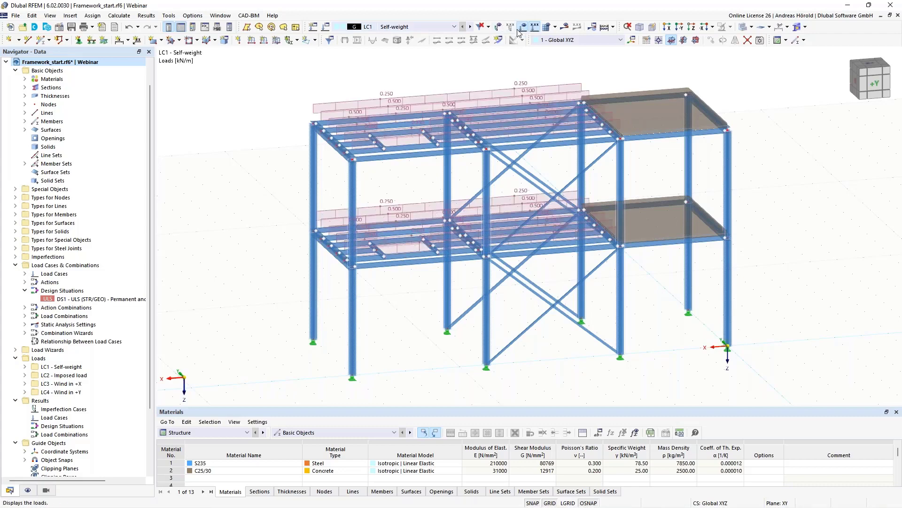
click(470, 27)
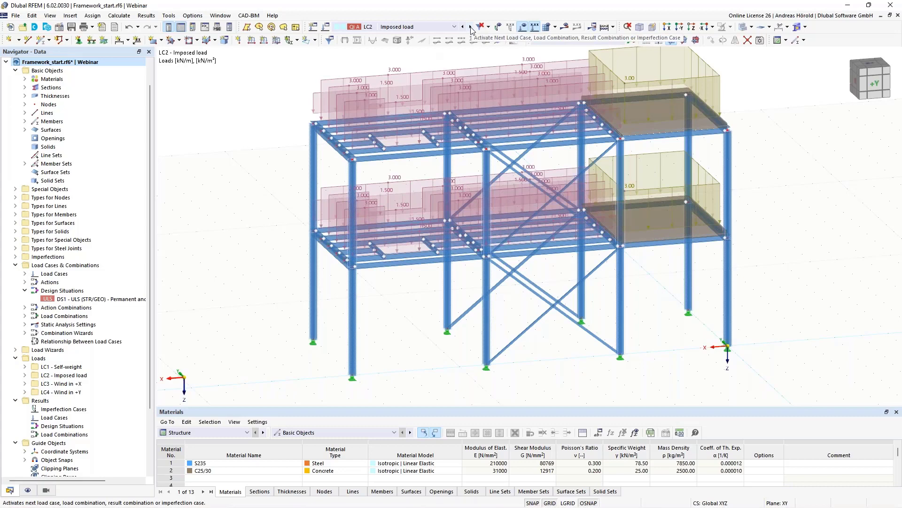
middle_drag(746, 176, 746, 197)
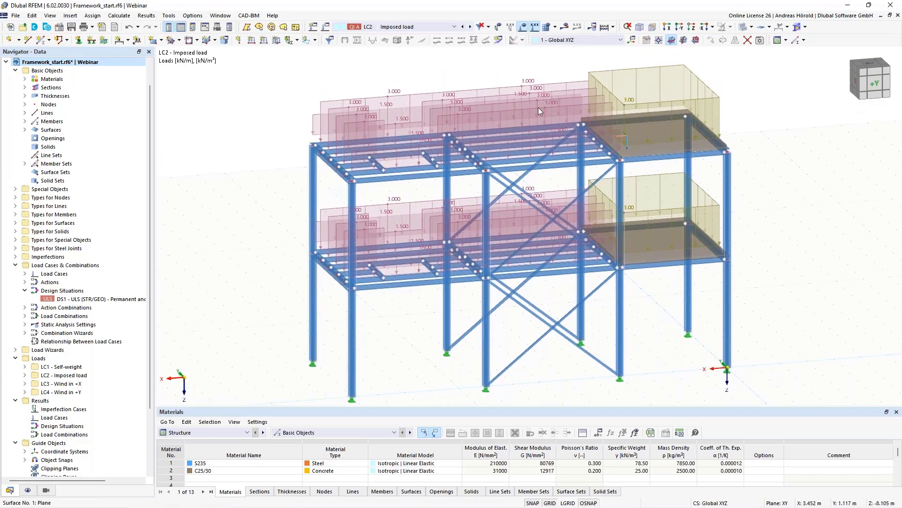
click(471, 26)
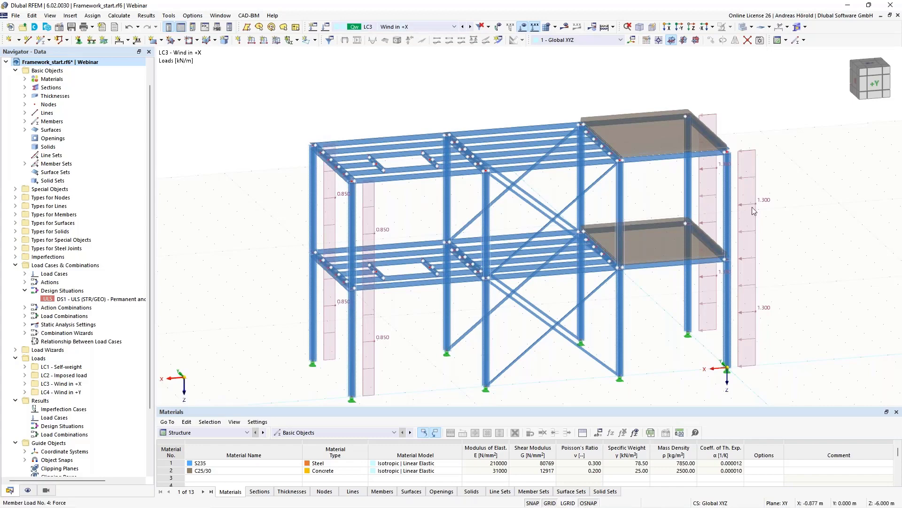
click(471, 27)
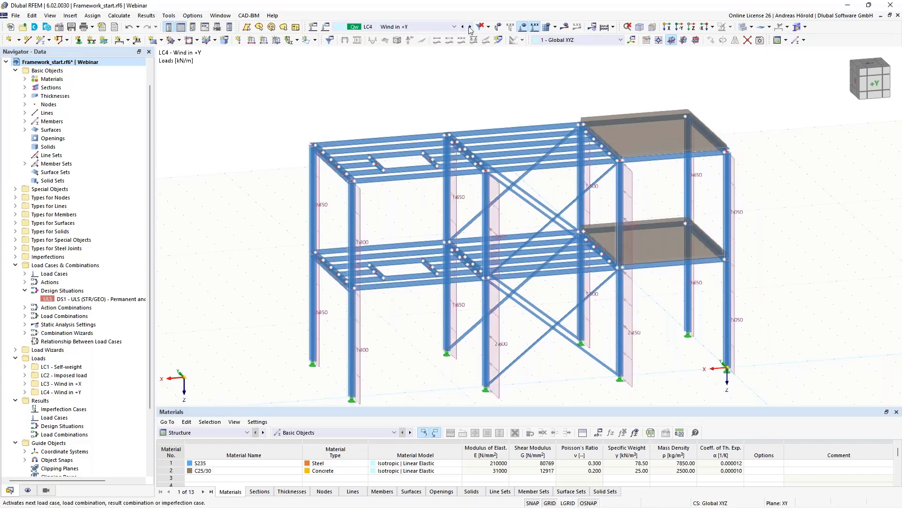
- Review the list of load cases, design situations and load combinations without changing the active load case
click(433, 28)
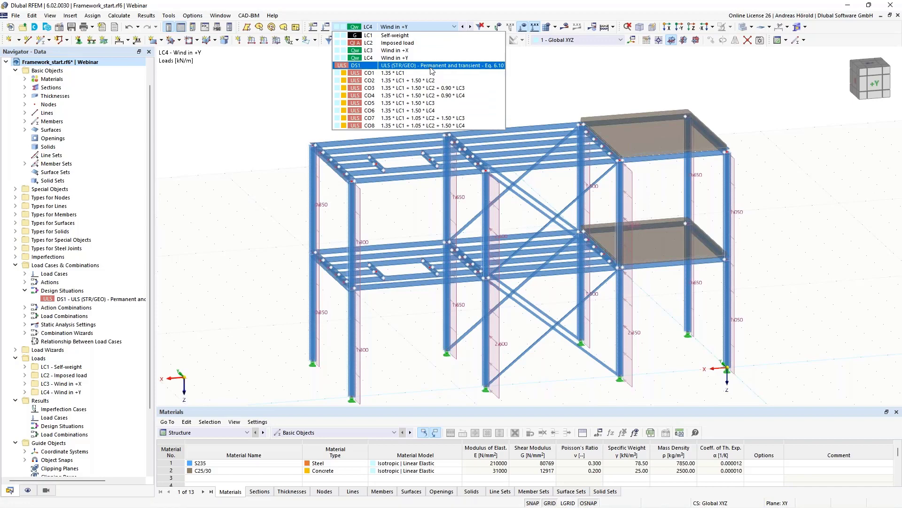
click(293, 112)
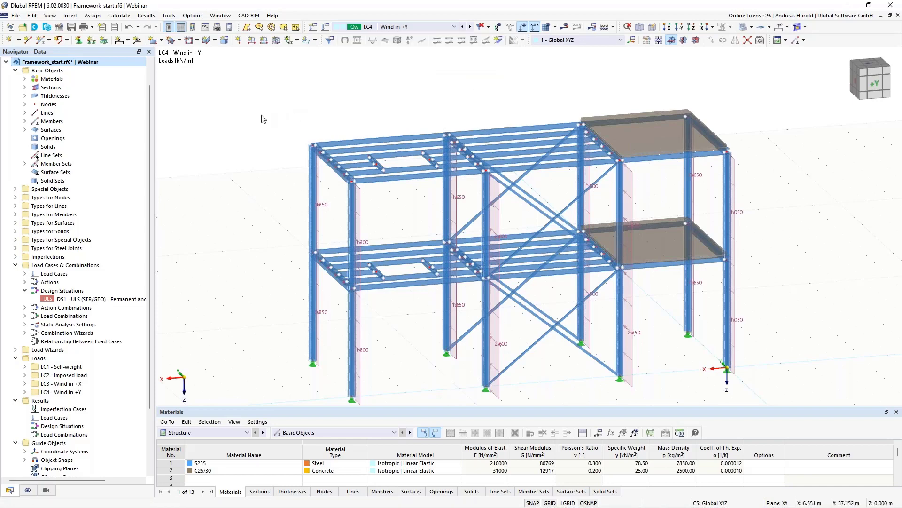
middle_drag(259, 149, 262, 121)
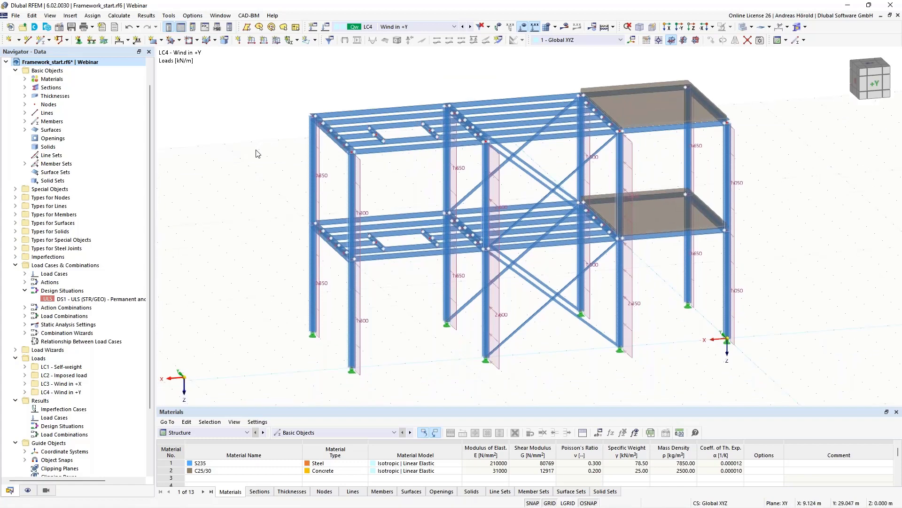
- Check the Steel Joints add-on and the standards and national annexes for load combinations and steel joints in the model's base data
click(59, 28)
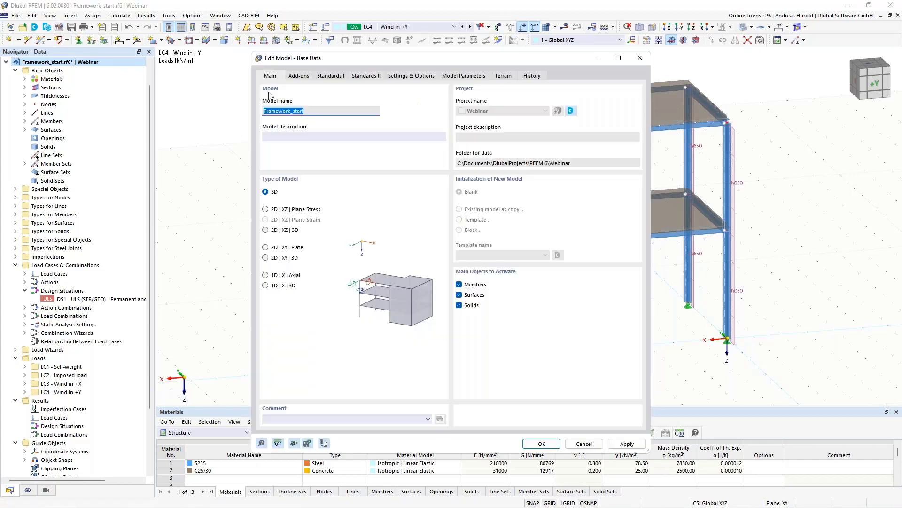
click(297, 76)
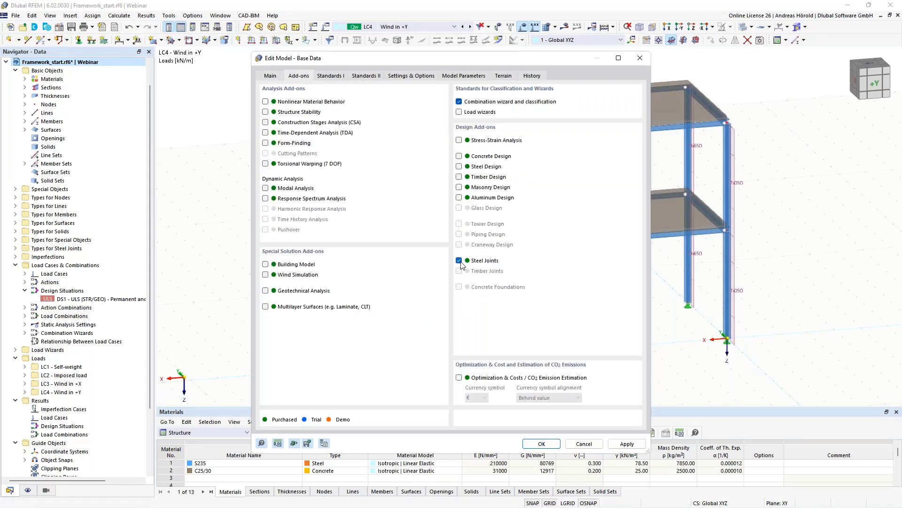
click(331, 76)
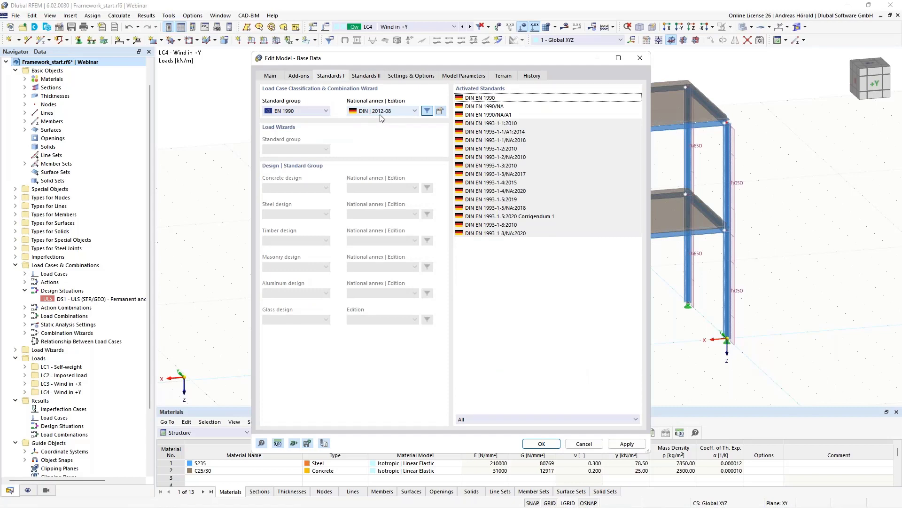
click(367, 78)
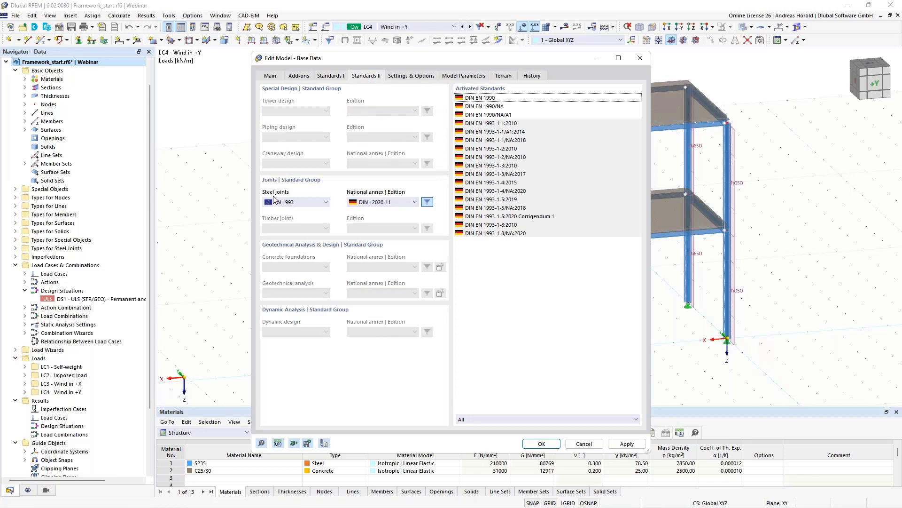
click(392, 203)
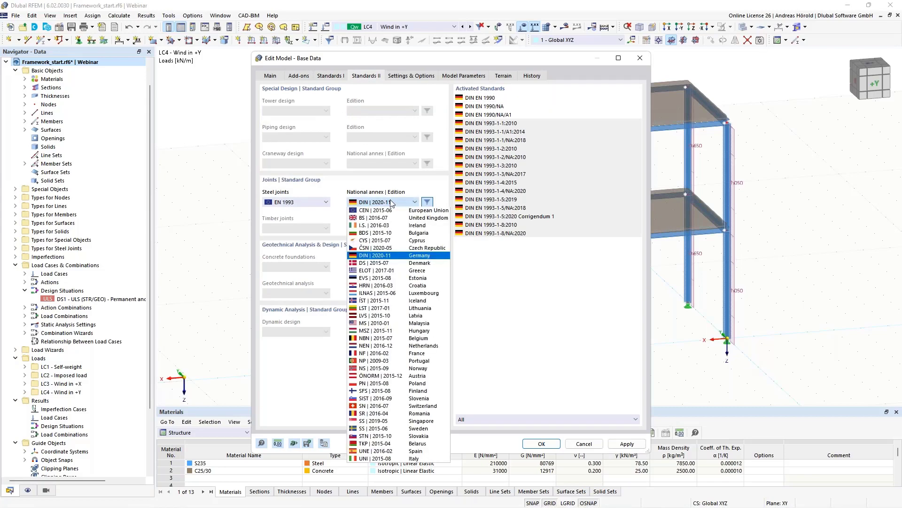
click(392, 203)
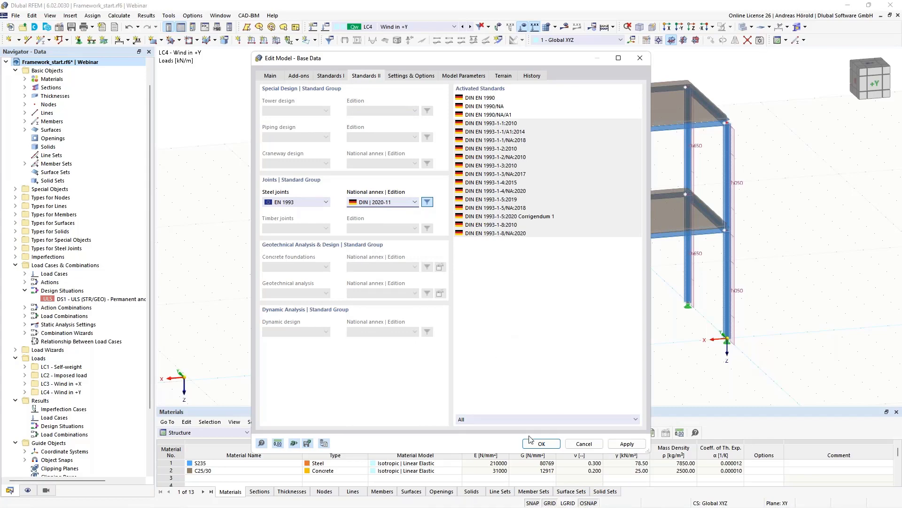
click(541, 444)
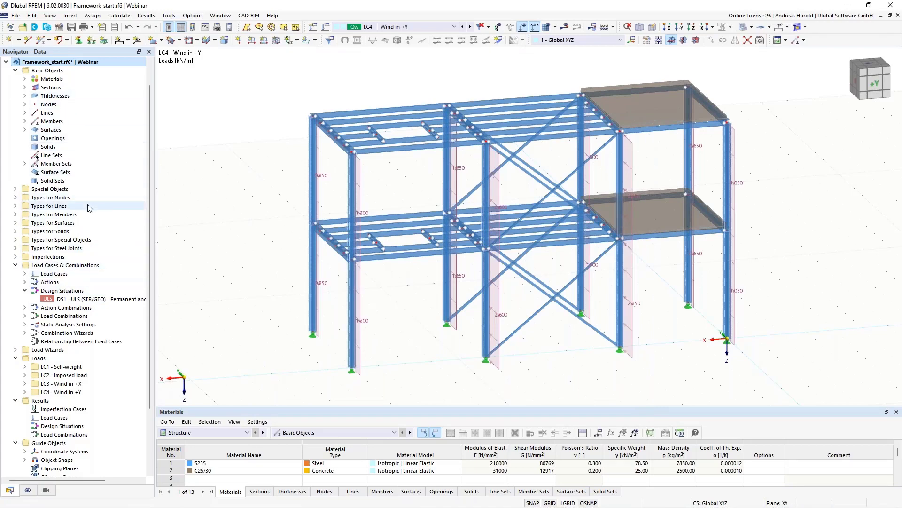
- Expand the Types for Steel Joints and Steel Joint Design categories in the project tree
click(15, 248)
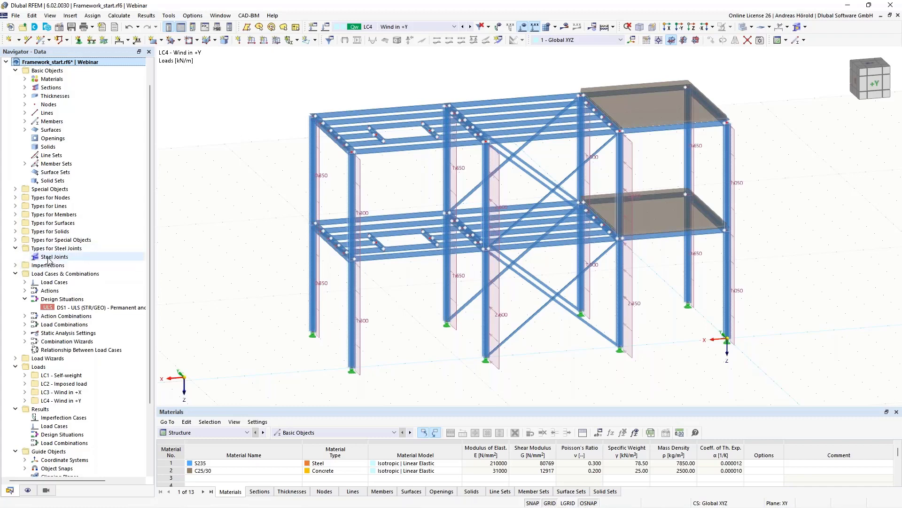
scroll(63, 272, down, 4)
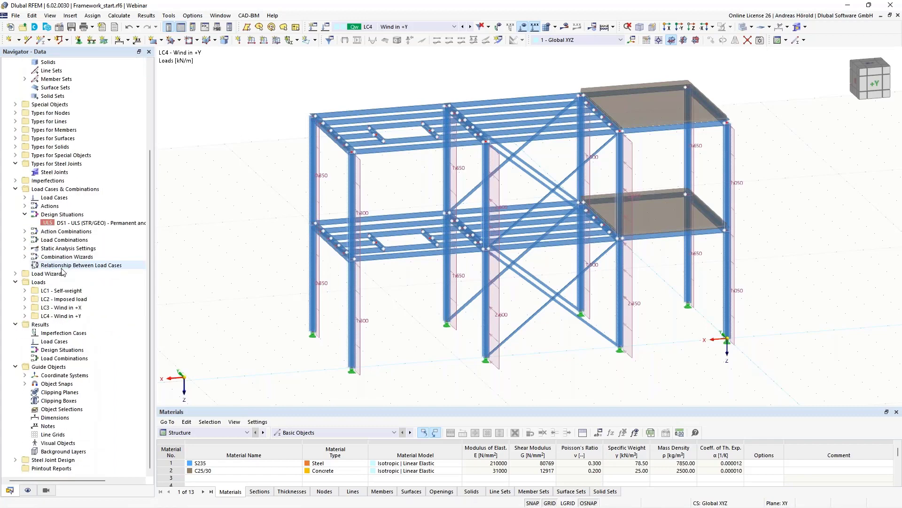
click(15, 459)
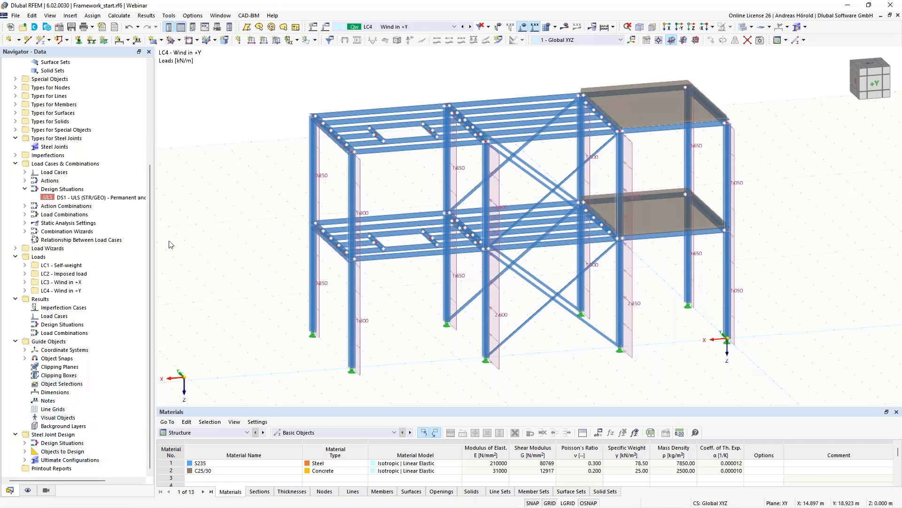
- Review the load cases, actions, action and load combinations, and the combinations assigned to design situation DS1, including its Steel Joints activation
double_click(73, 200)
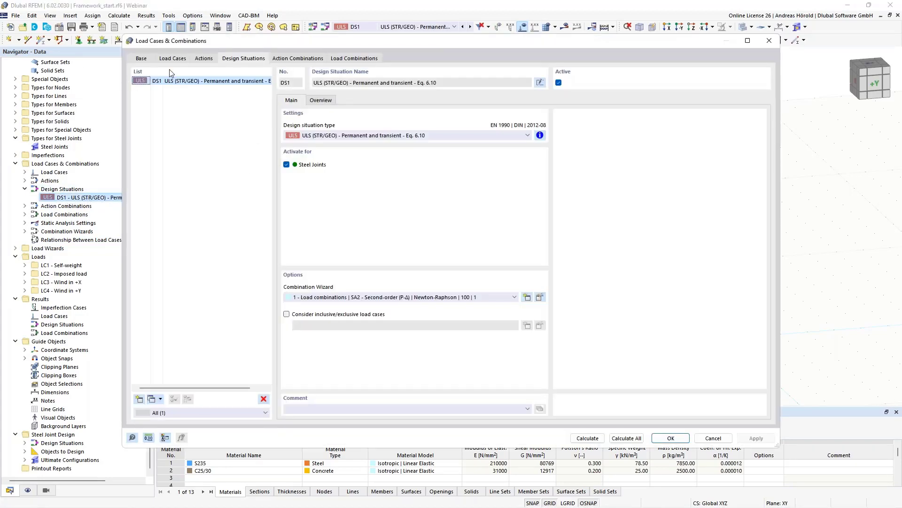
click(173, 59)
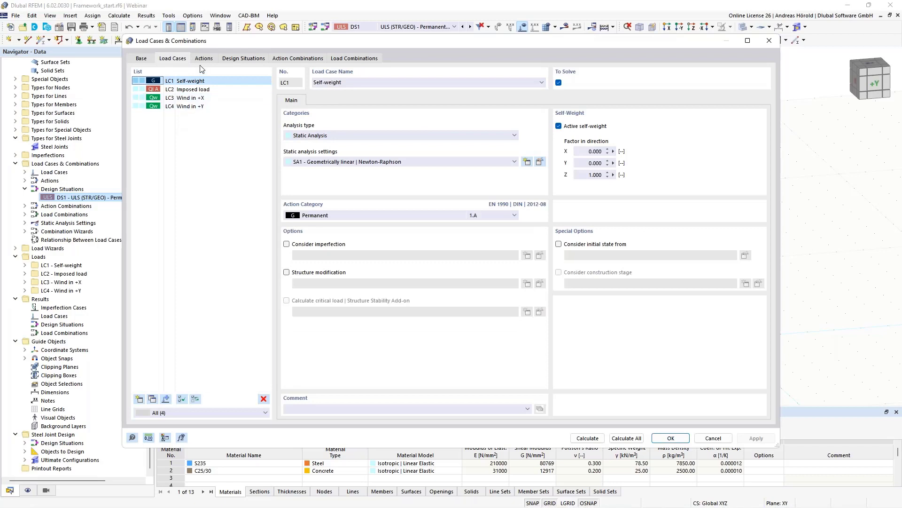
click(203, 59)
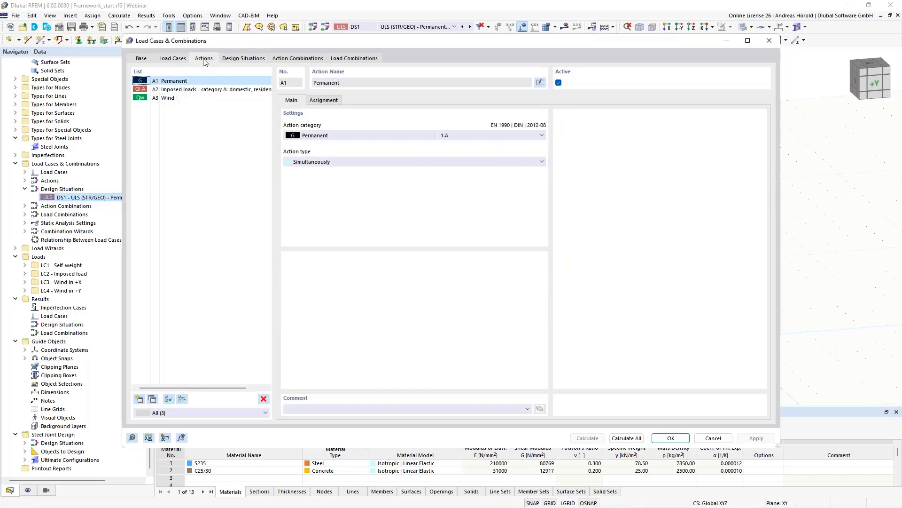
click(244, 59)
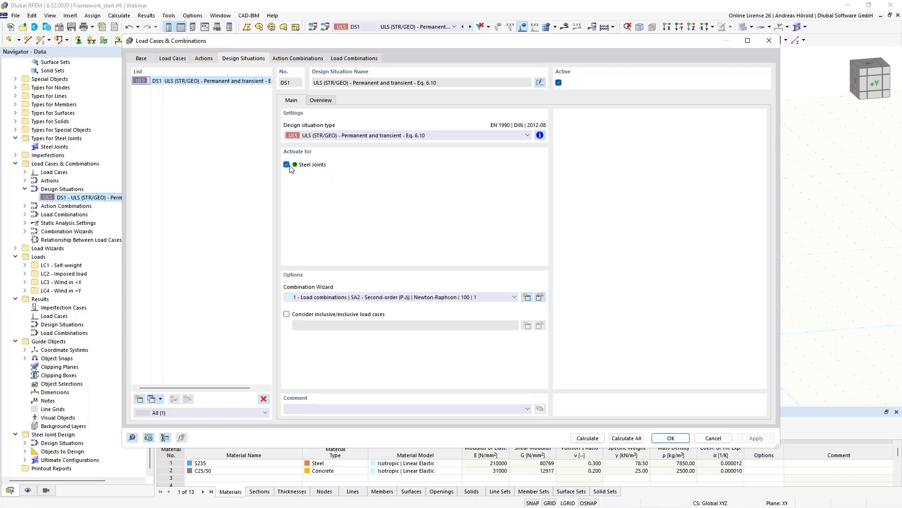
click(290, 58)
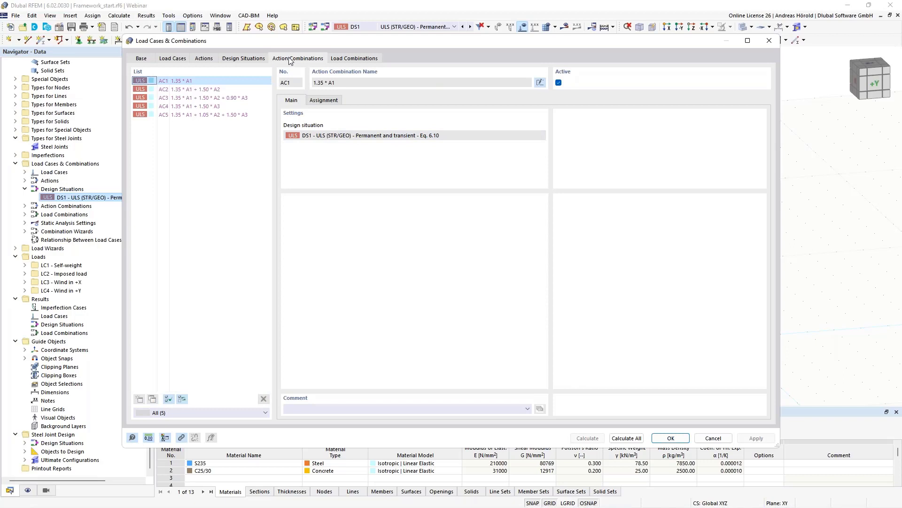
click(360, 60)
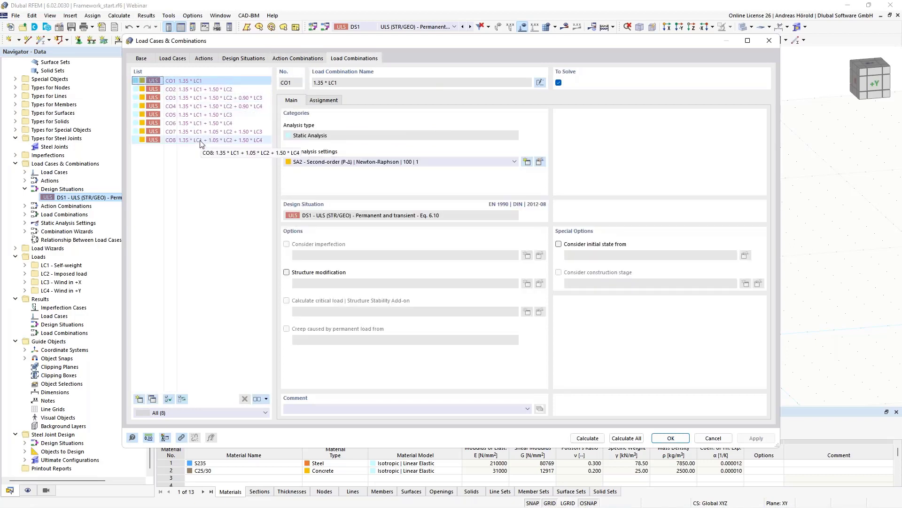
click(236, 60)
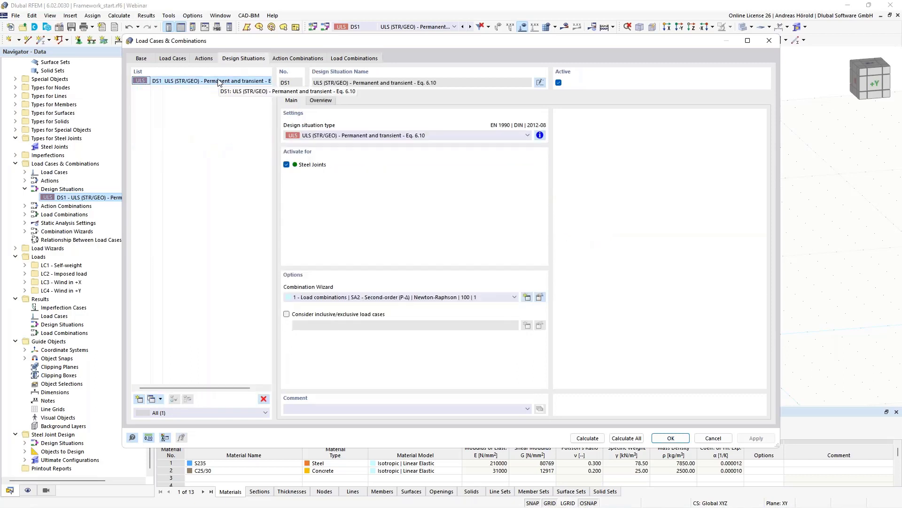
click(320, 101)
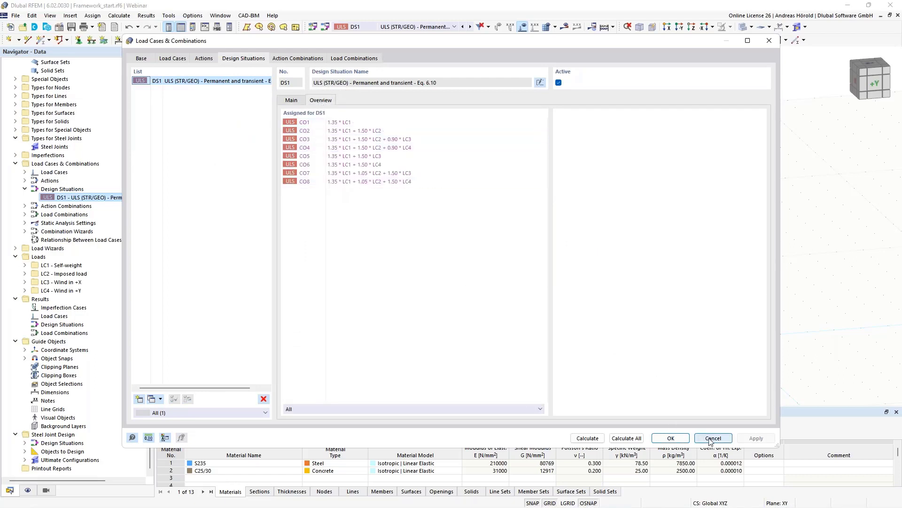
click(681, 437)
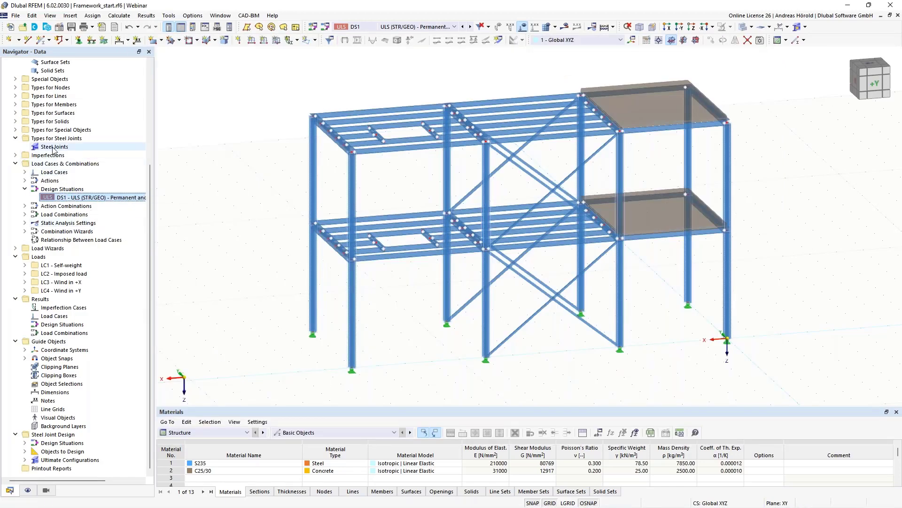
- Examine up close, from several angles, the connection where the lower floor's beams and bracing meet the middle column
middle_drag(413, 329, 455, 250)
scroll(430, 244, up, 6)
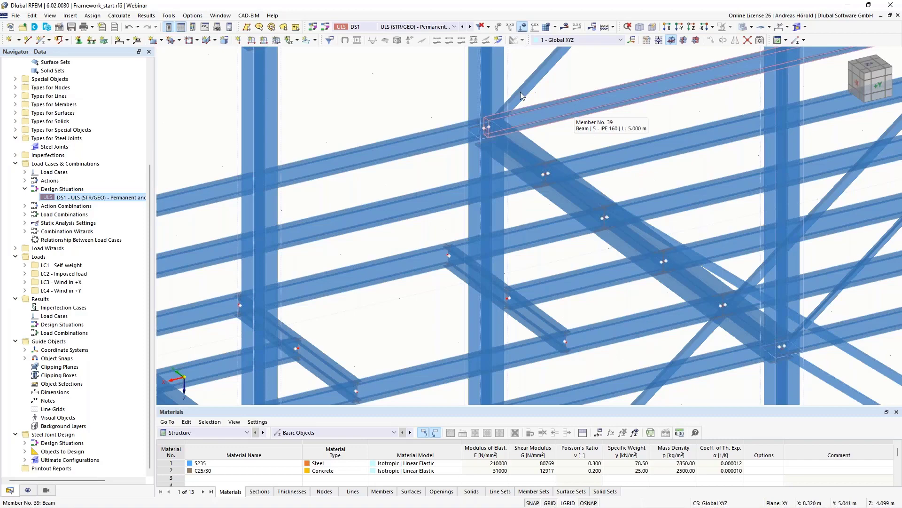
ctrl+middle_drag(578, 124, 670, 102)
scroll(668, 98, up, 9)
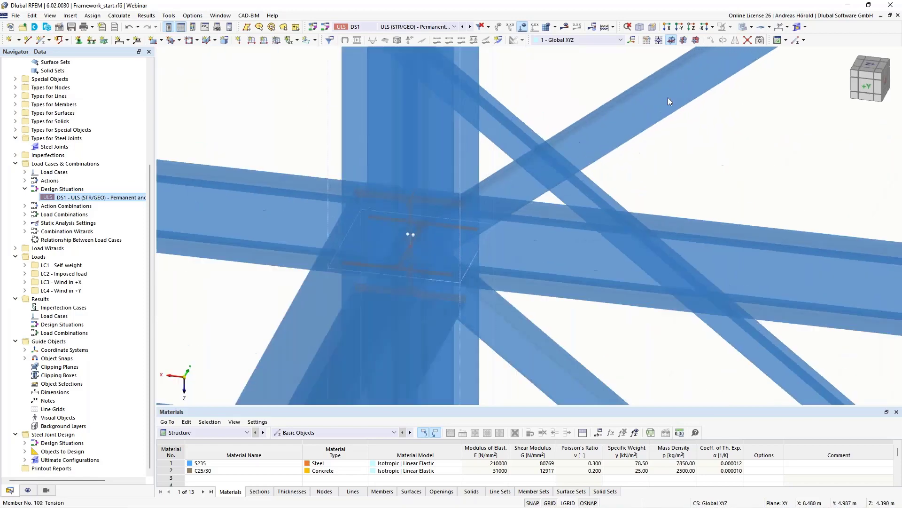
scroll(596, 127, down, 4)
scroll(595, 127, down, 3)
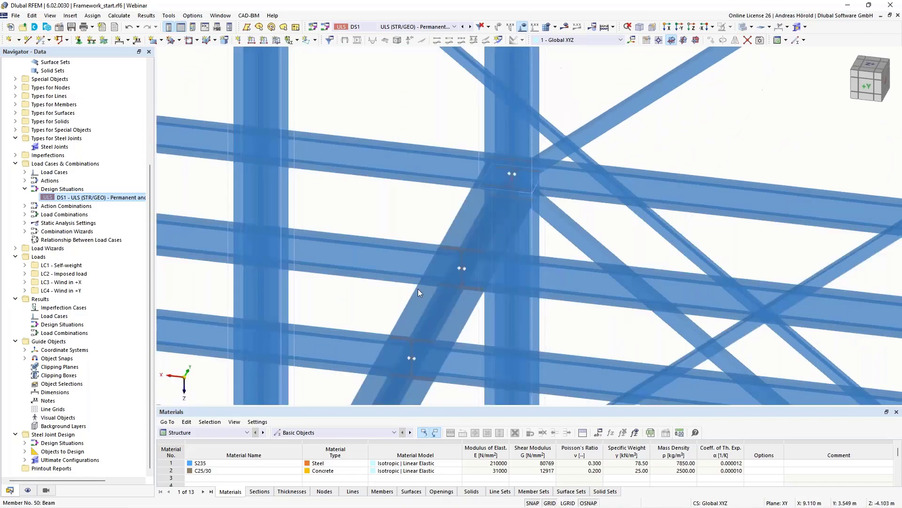
ctrl+middle_drag(415, 293, 562, 209)
scroll(478, 282, down, 4)
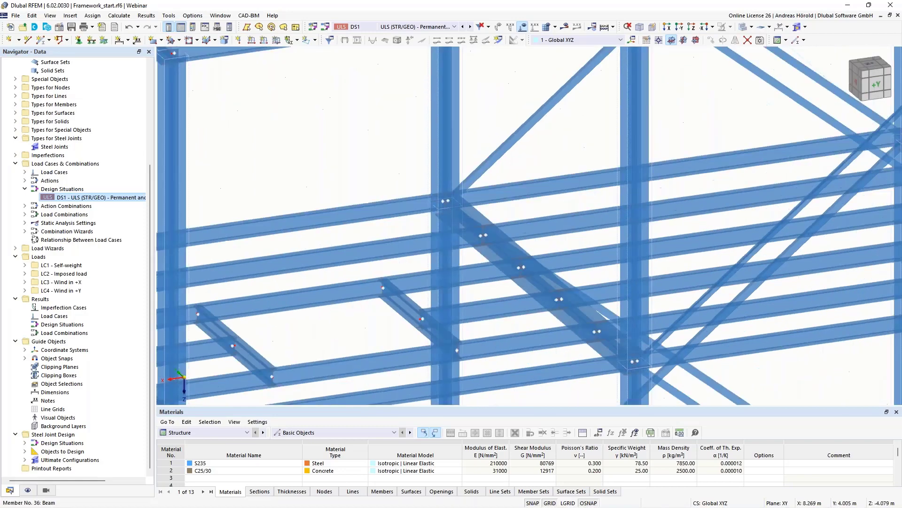
- Create a new steel joint and assign it to node 33, where the lower floor's beams and bracing meet the middle column
right_click(49, 150)
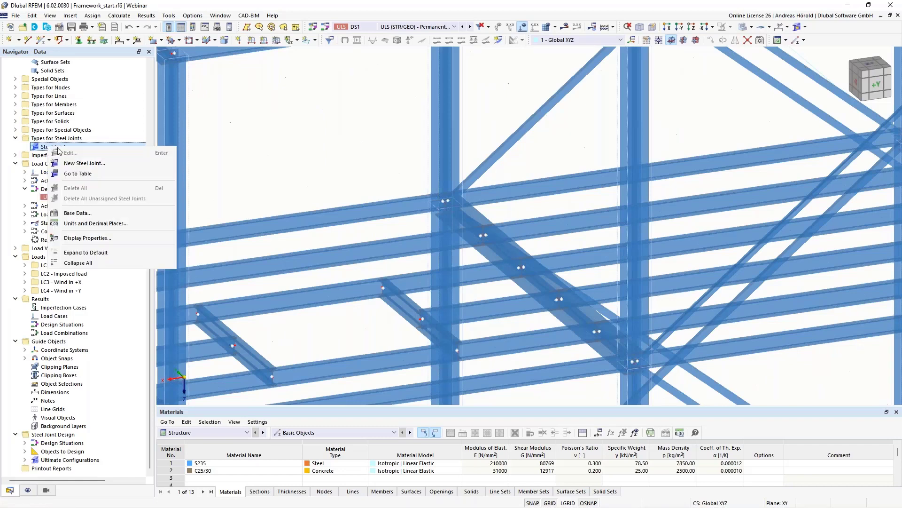
click(96, 164)
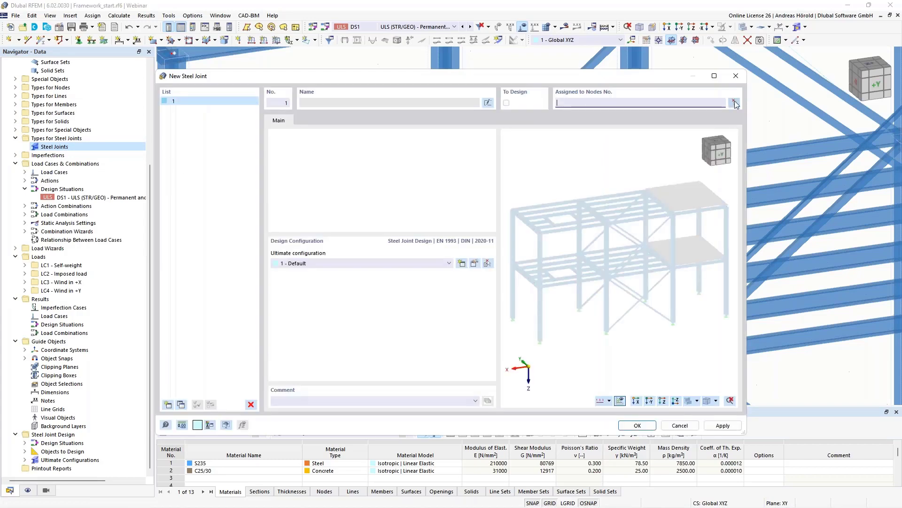
click(736, 104)
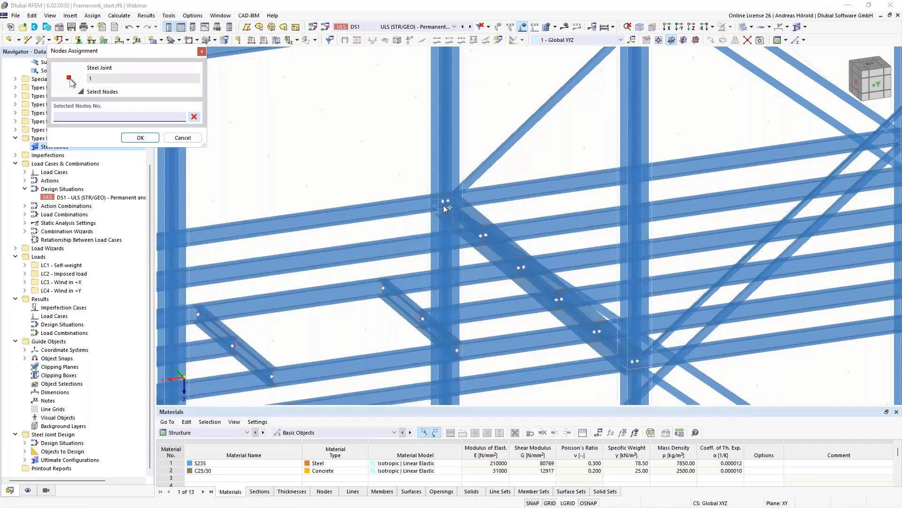
click(445, 205)
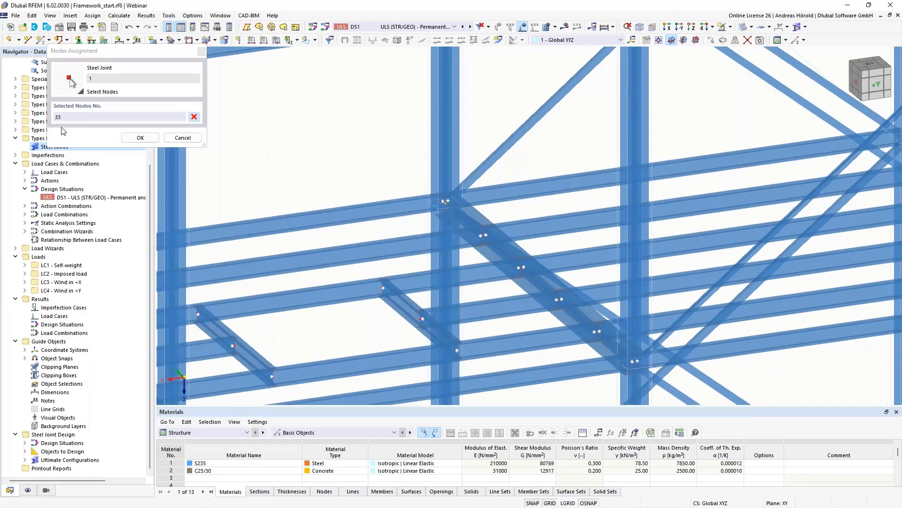
click(140, 137)
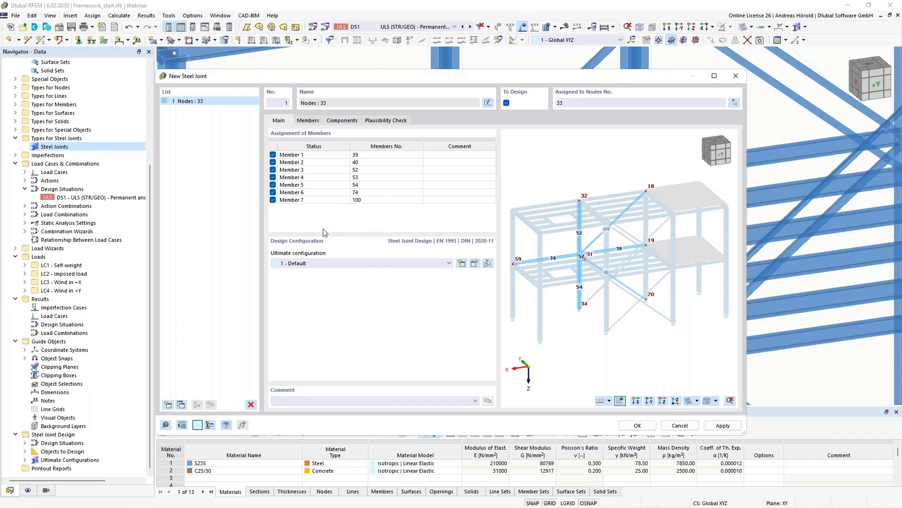
- Examine the joint up close and identify each of its connected members, Member 1 to Member 7, in the preview
scroll(577, 269, up, 5)
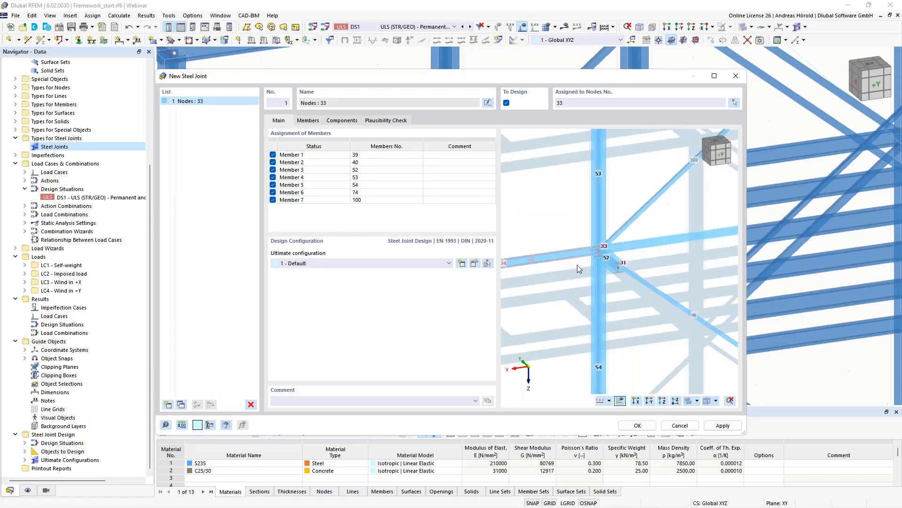
scroll(602, 275, up, 2)
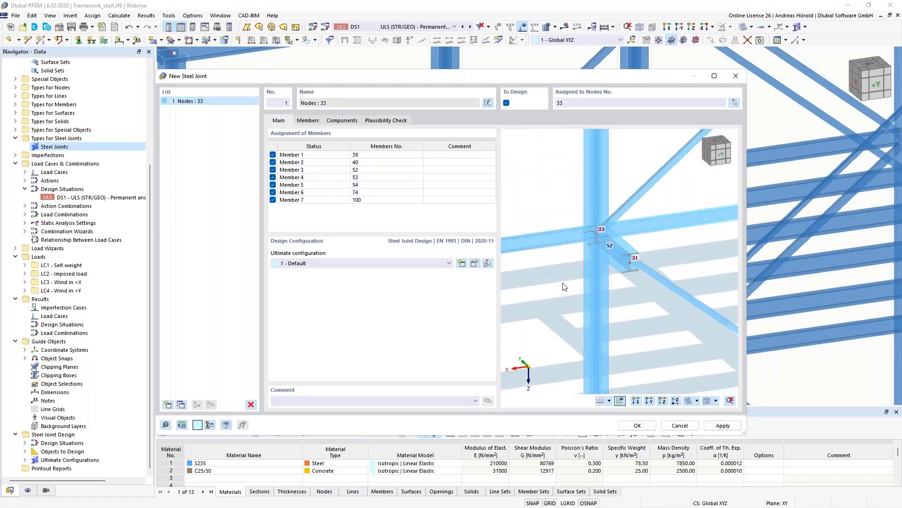
ctrl+middle_drag(563, 283, 590, 266)
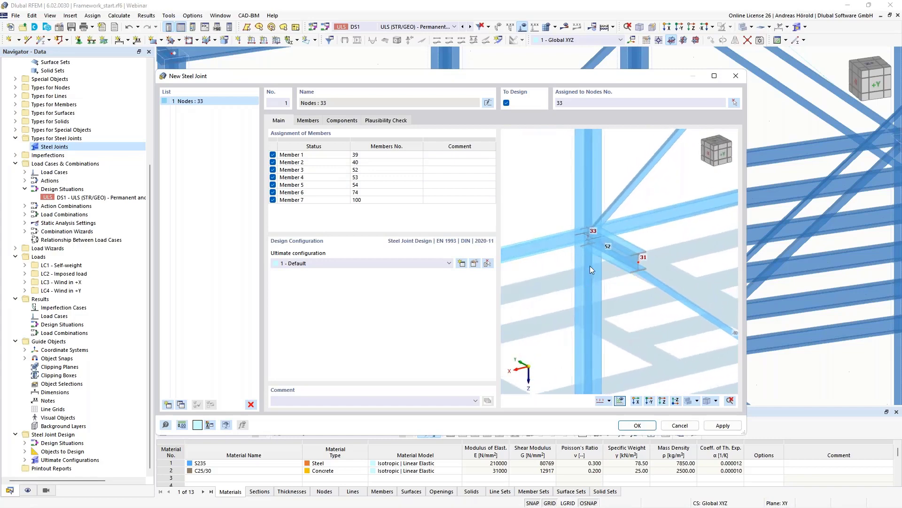
scroll(586, 237, up, 3)
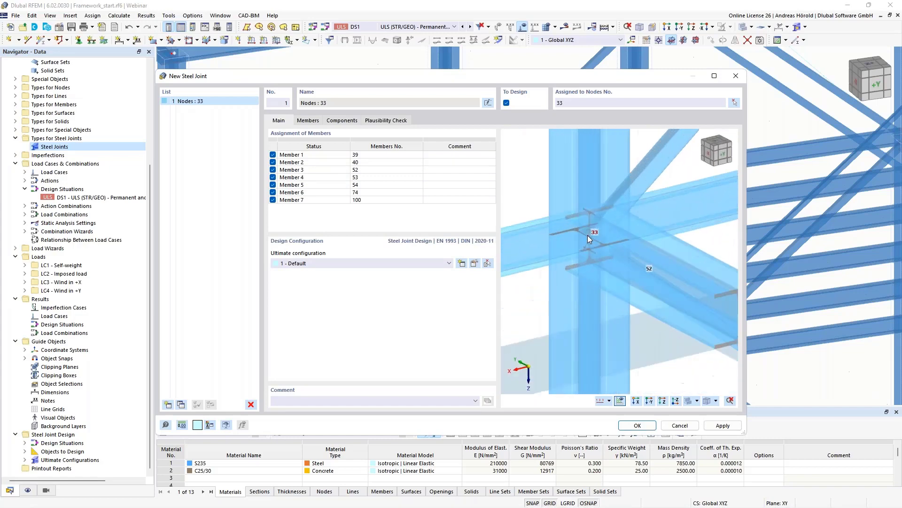
scroll(592, 236, down, 4)
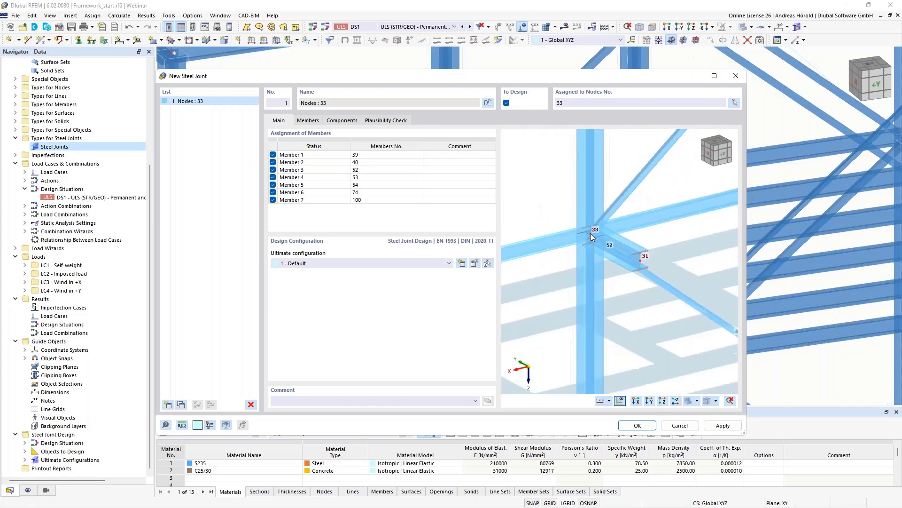
click(327, 155)
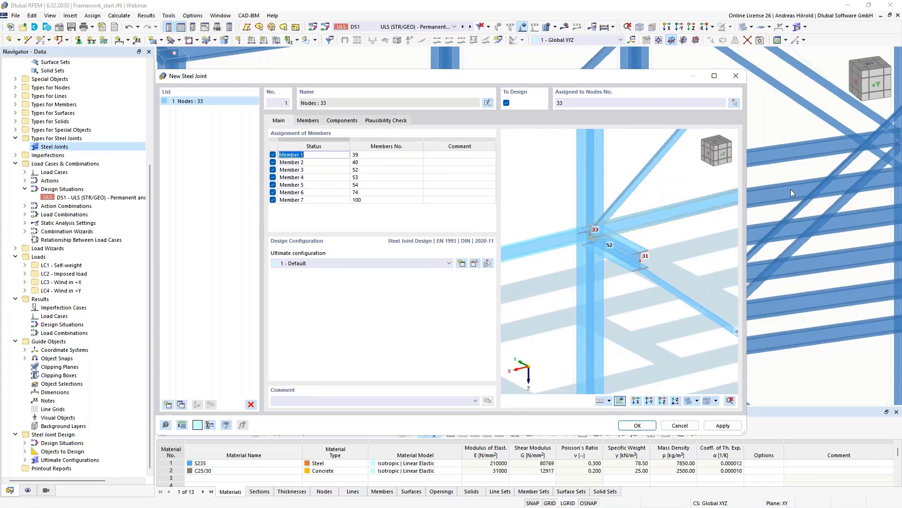
click(314, 162)
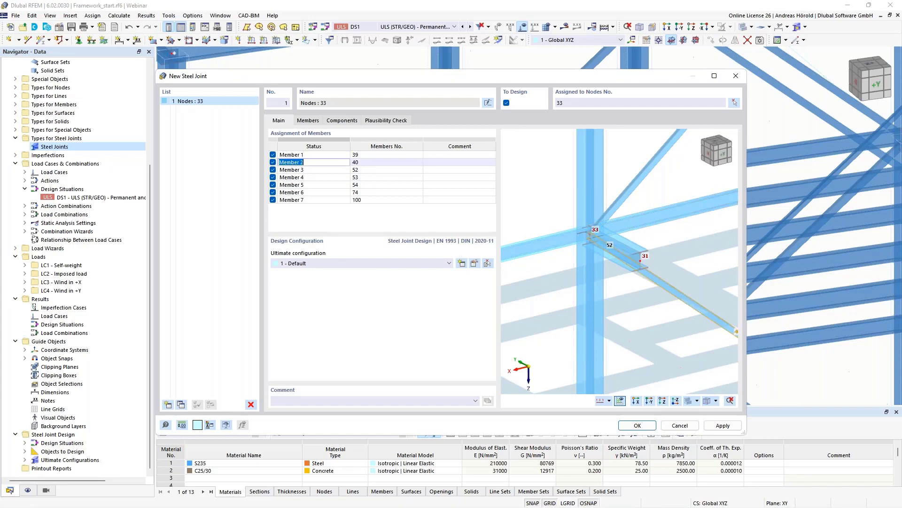
click(324, 170)
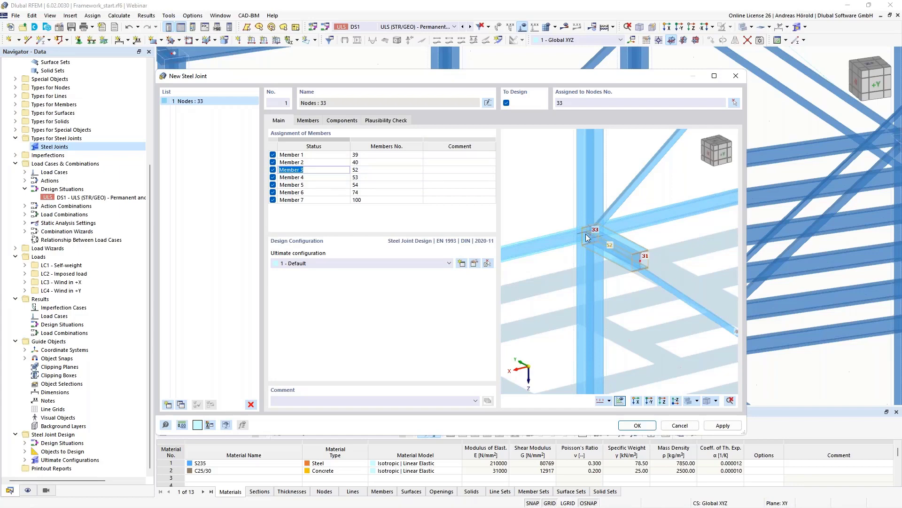
click(329, 177)
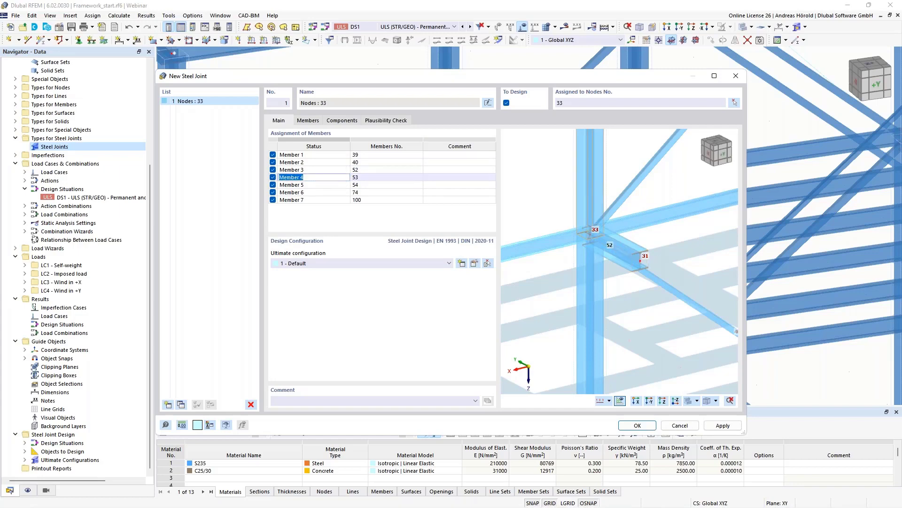
click(312, 184)
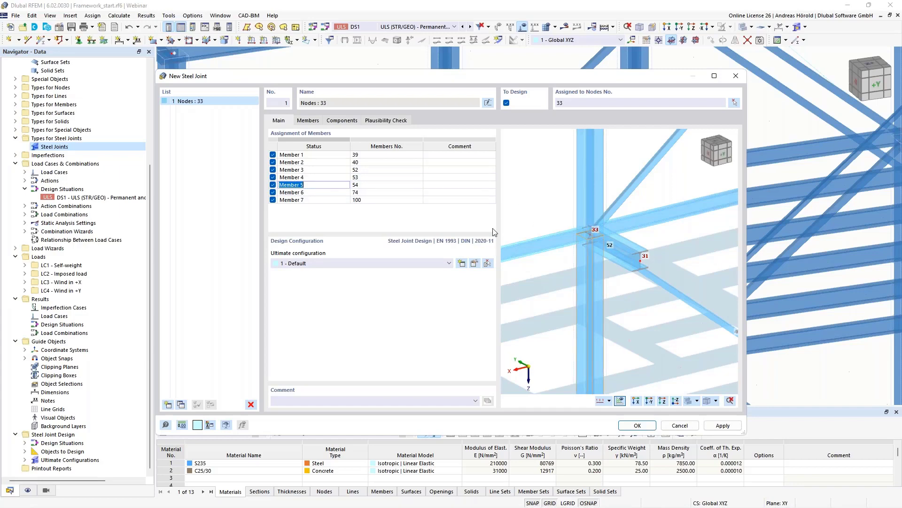
click(310, 192)
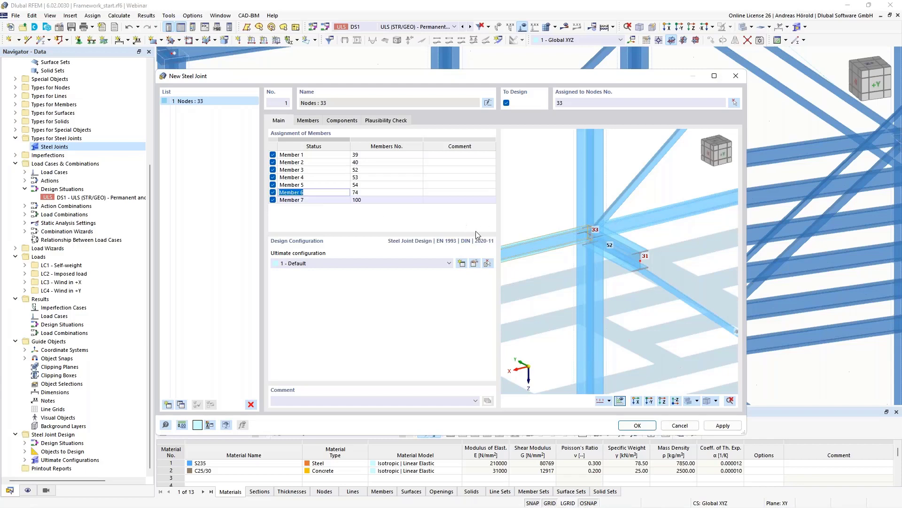
click(310, 200)
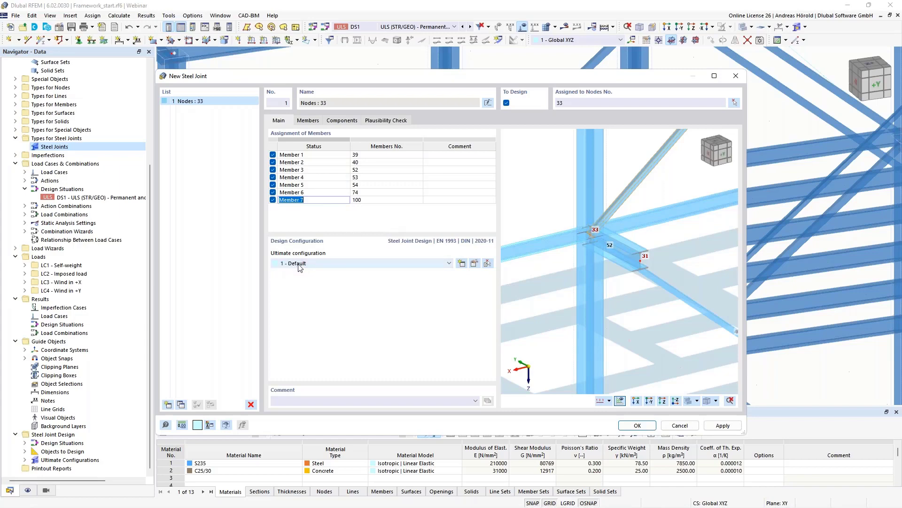
- Review the safety factor, analysis, modeling and mesh parameters of the joint's default ultimate configuration
click(475, 264)
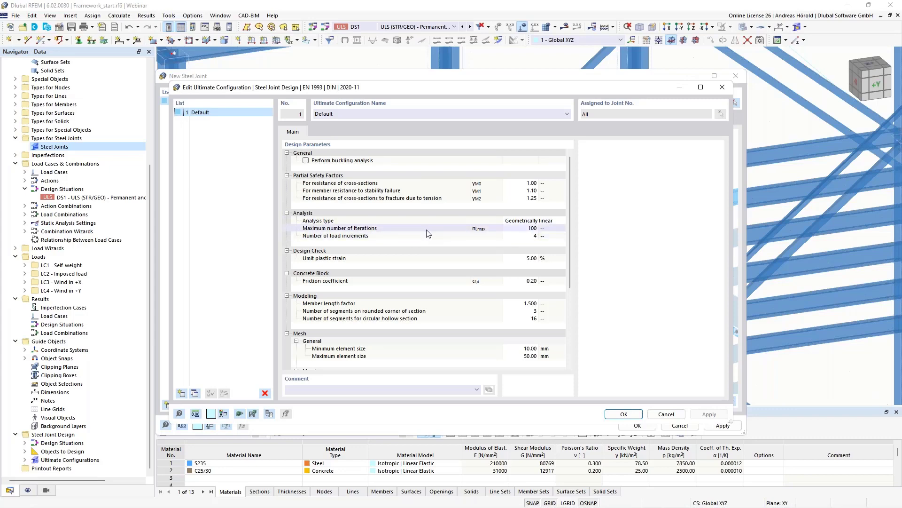
click(523, 228)
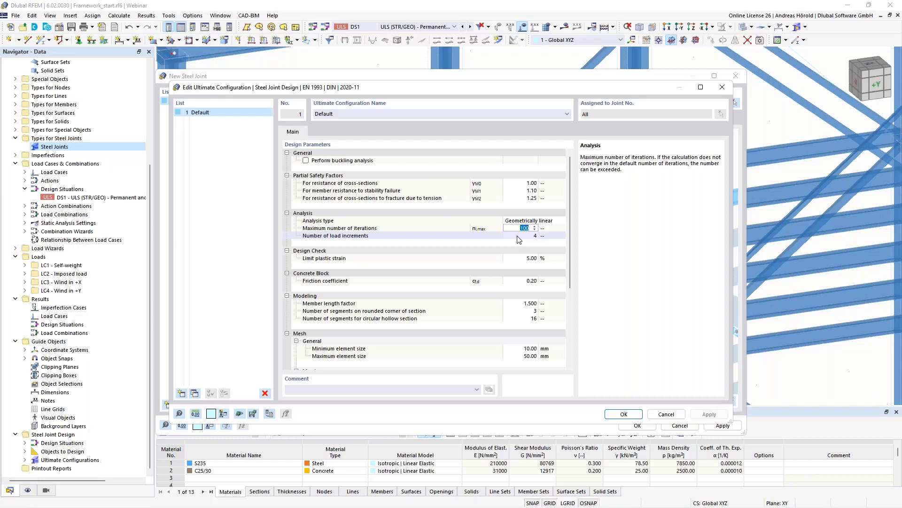
click(518, 236)
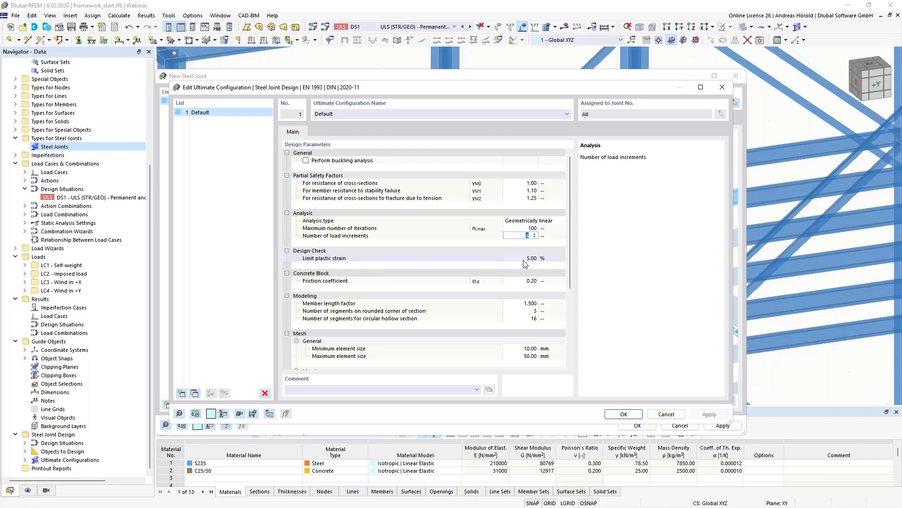
scroll(460, 301, down, 5)
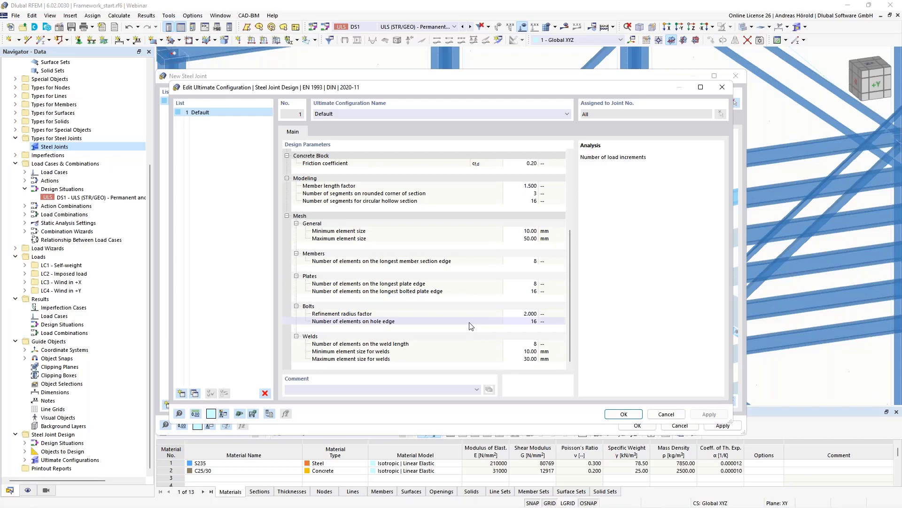
scroll(471, 325, up, 5)
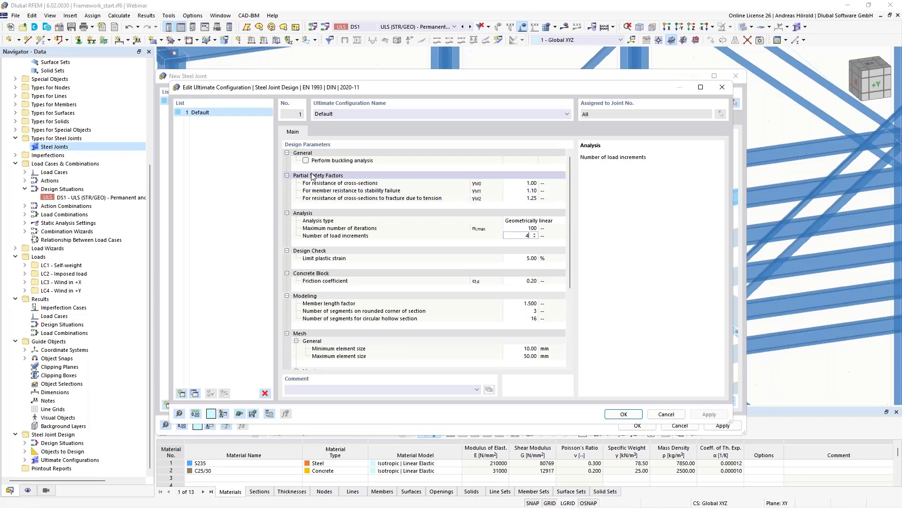
- Enable the buckling analysis to inspect its stability and static analysis settings, switch it back off and close the configuration
click(306, 161)
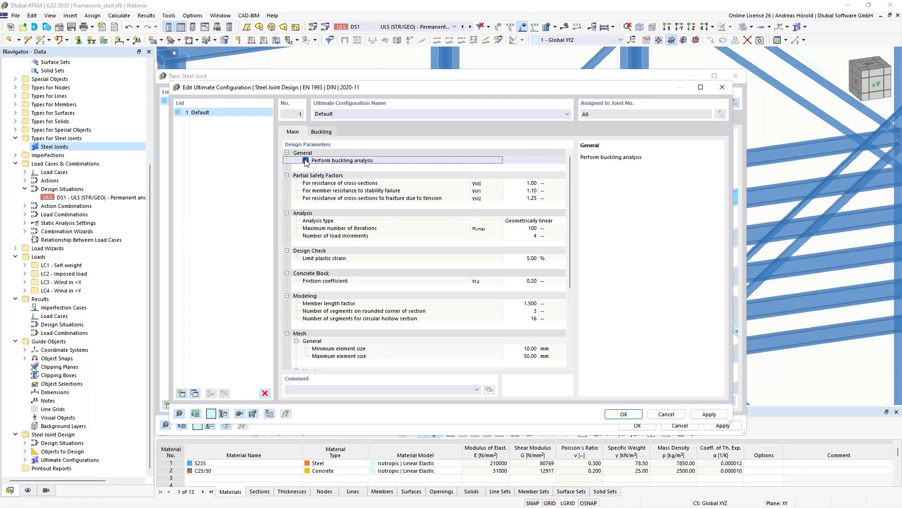
click(320, 132)
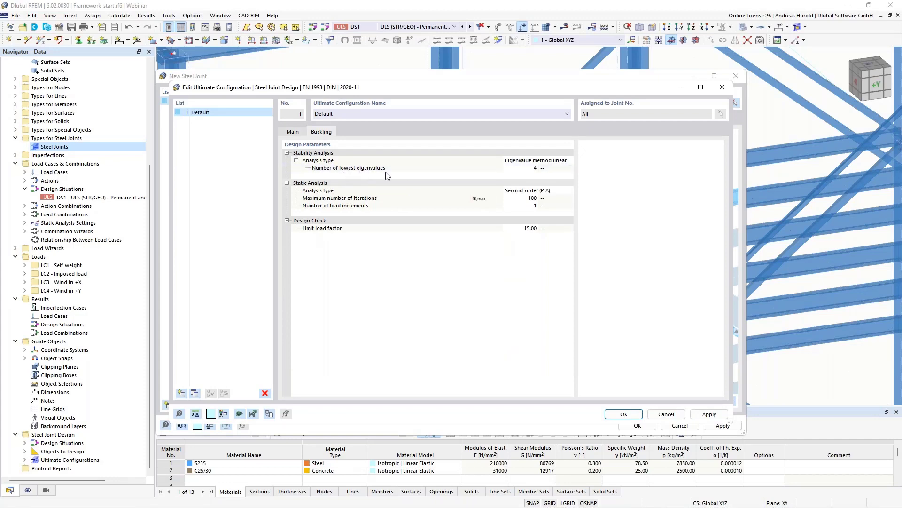
click(533, 169)
click(534, 169)
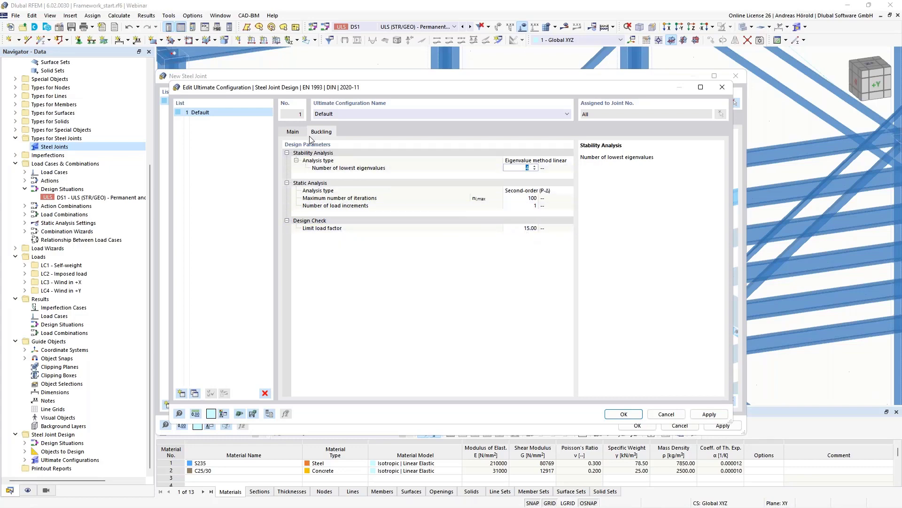
click(293, 132)
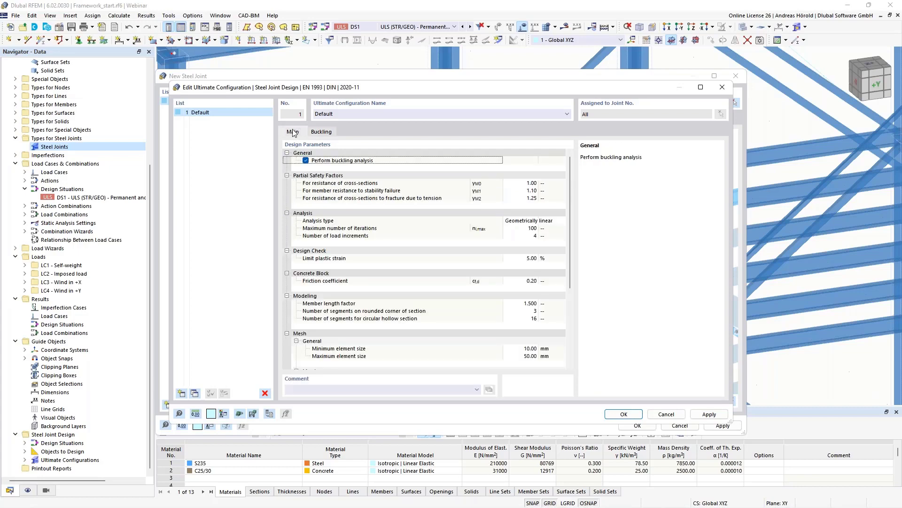
click(305, 160)
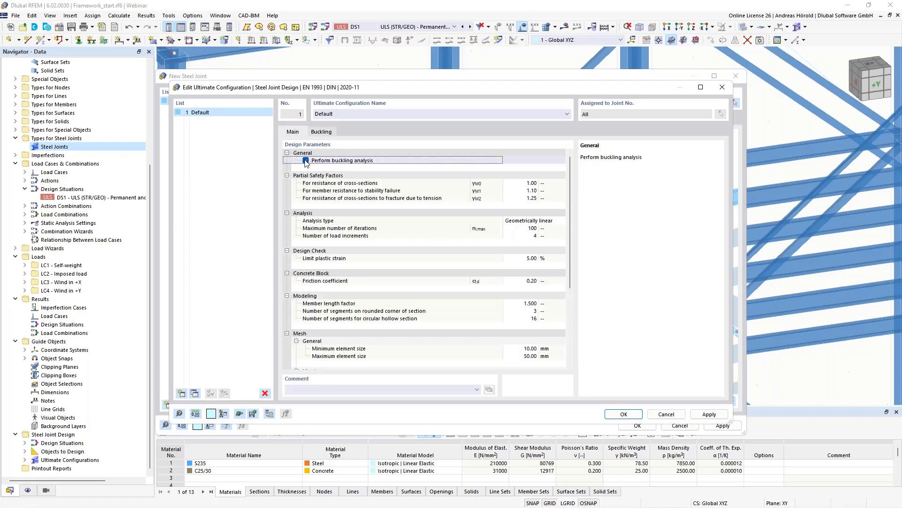
click(306, 161)
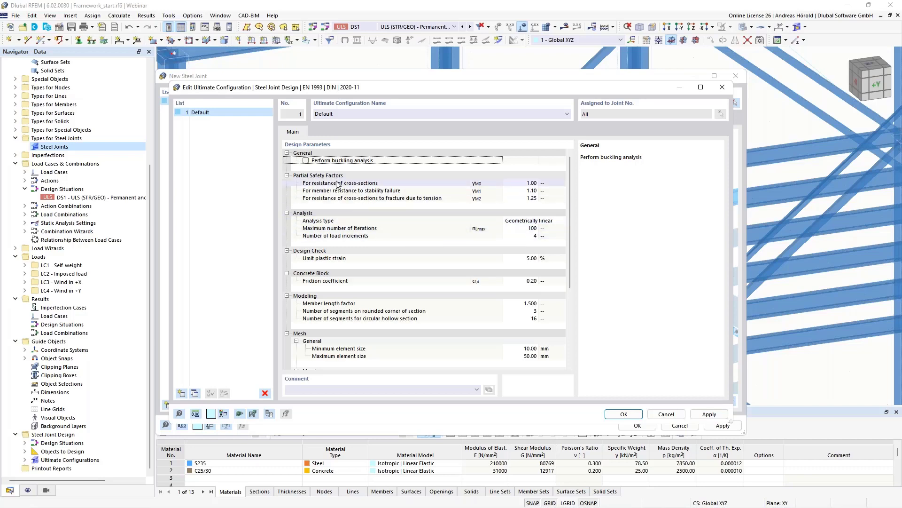
click(624, 414)
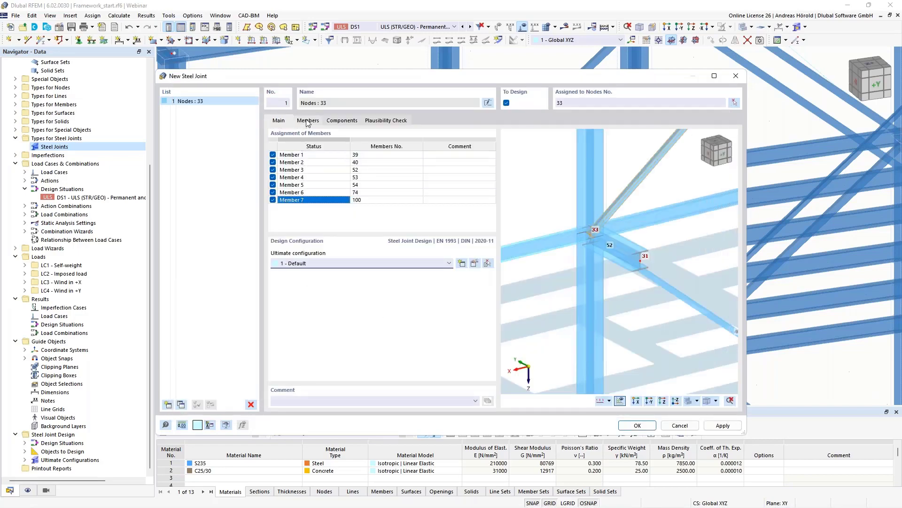
- Make Member 5, the lower column segment, the joint's only member with a supported end, removing the support from Member 1
click(308, 121)
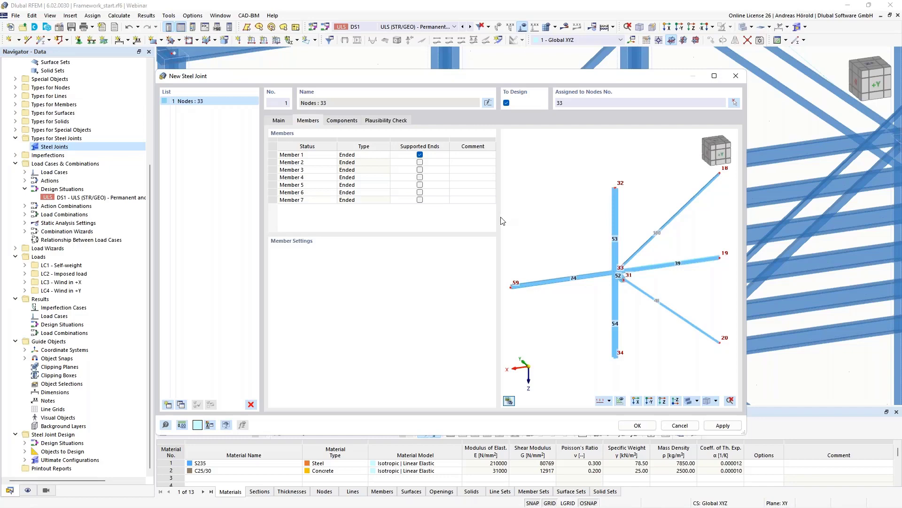
click(420, 192)
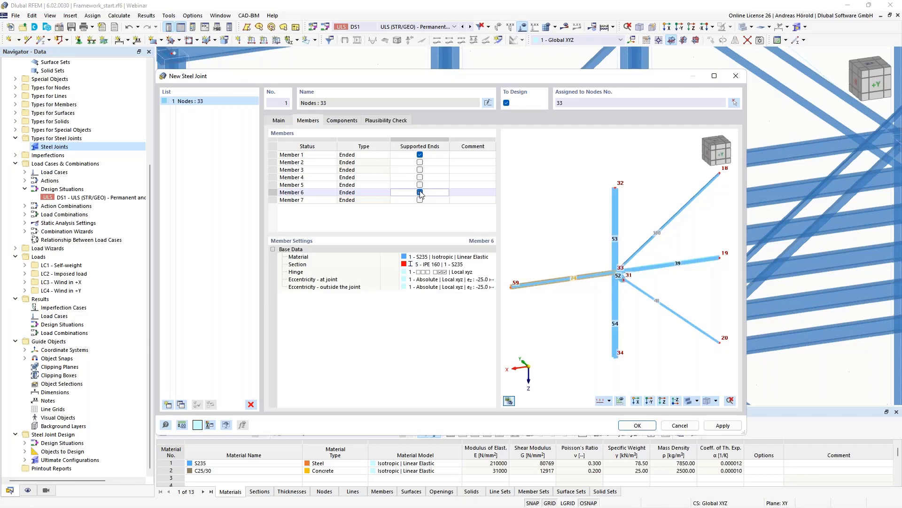
click(420, 185)
click(419, 192)
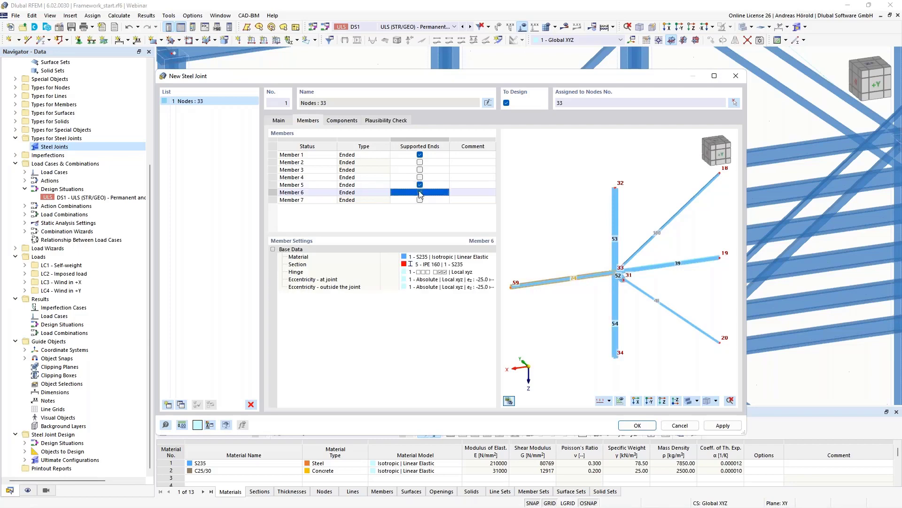
click(419, 149)
click(420, 155)
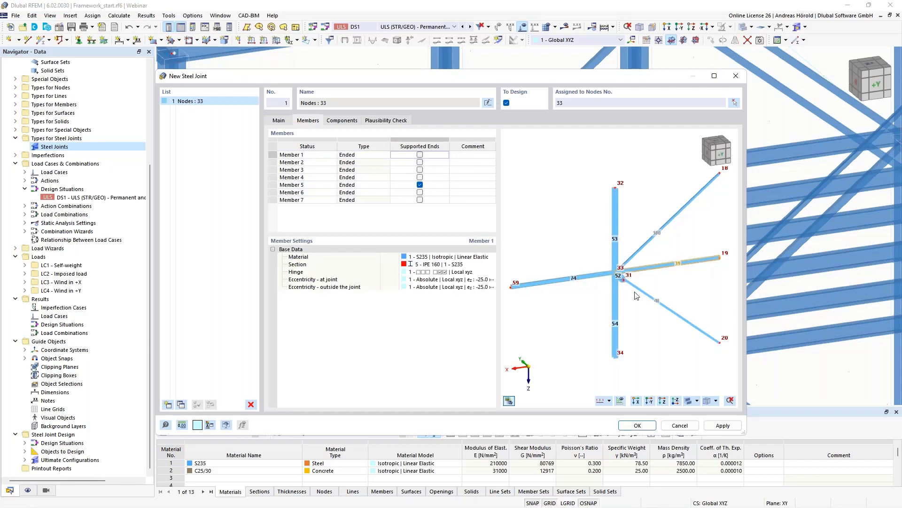
scroll(617, 300, up, 5)
click(448, 185)
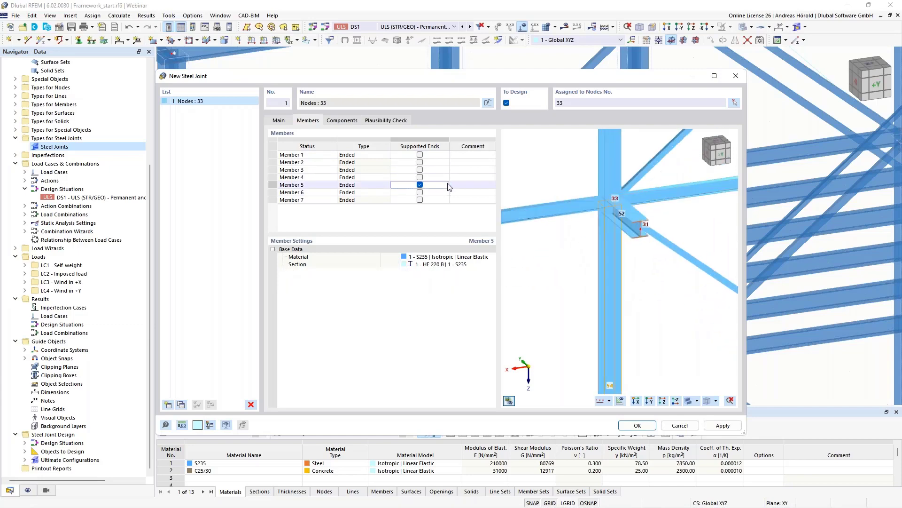
scroll(619, 315, down, 4)
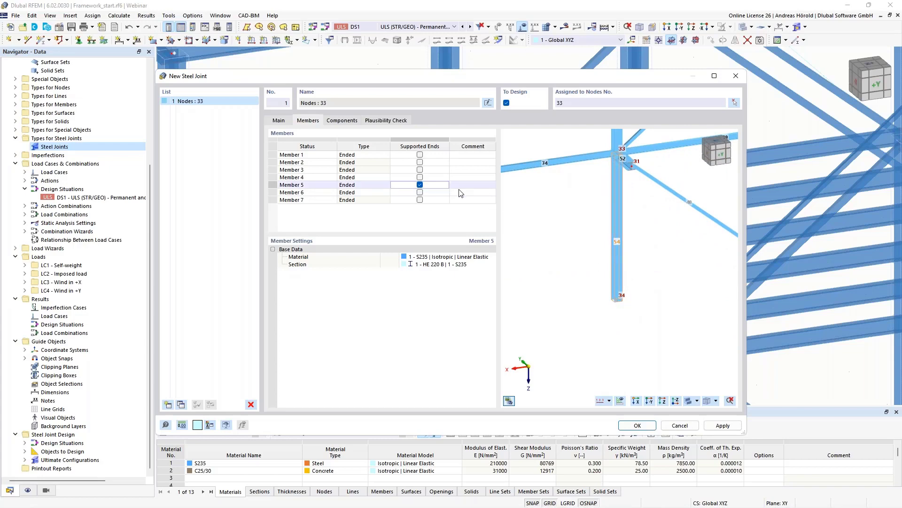
- Set the column segment Member 4 to the Continuous type and check the types assigned to the other members
scroll(609, 186, up, 4)
middle_drag(608, 182, 570, 261)
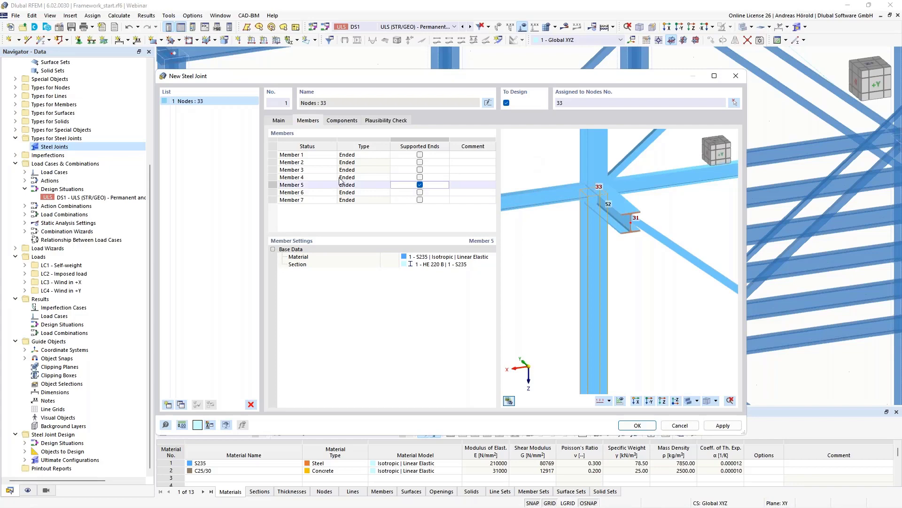
click(362, 177)
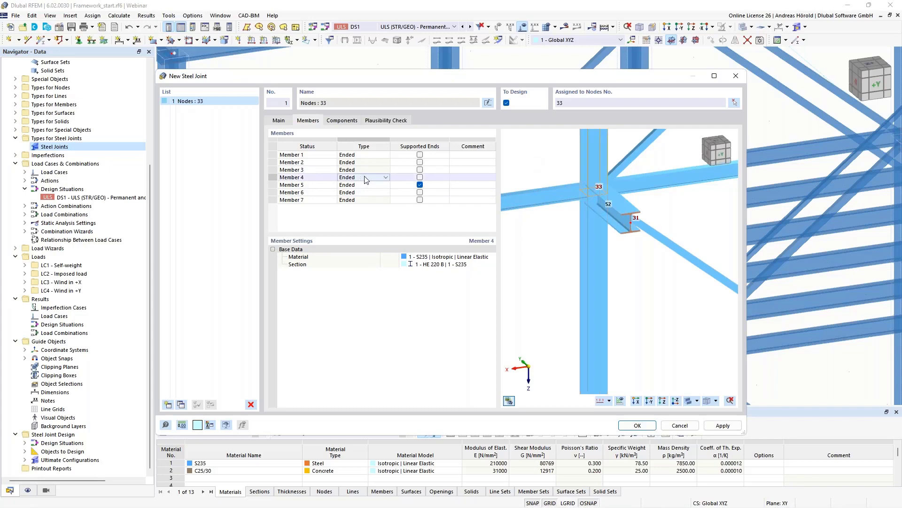
click(385, 177)
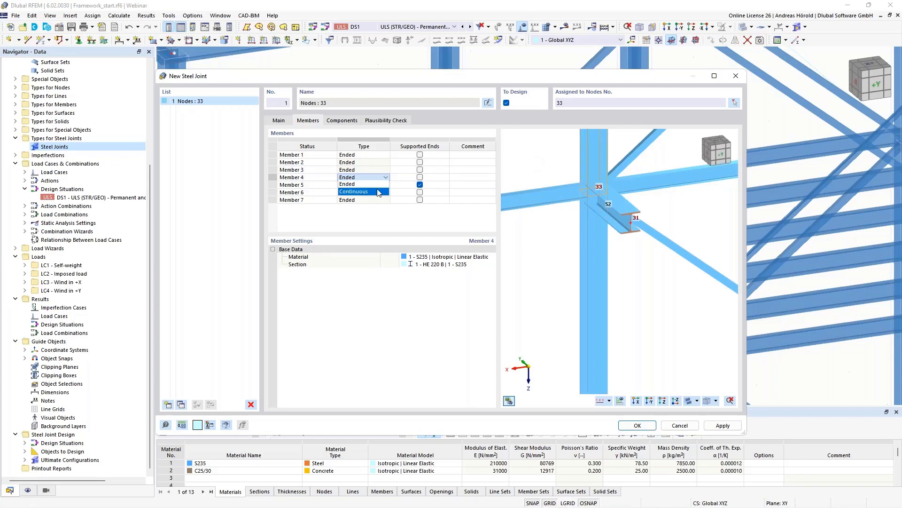
click(378, 192)
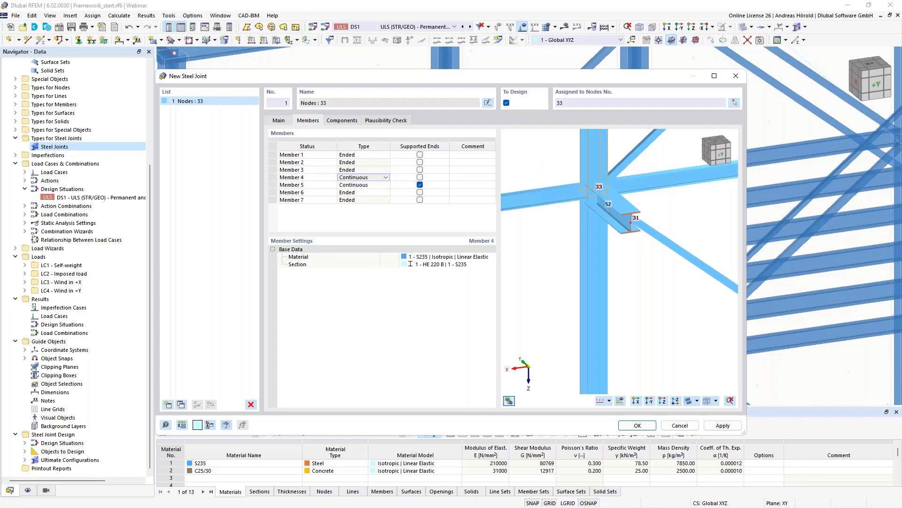
click(372, 185)
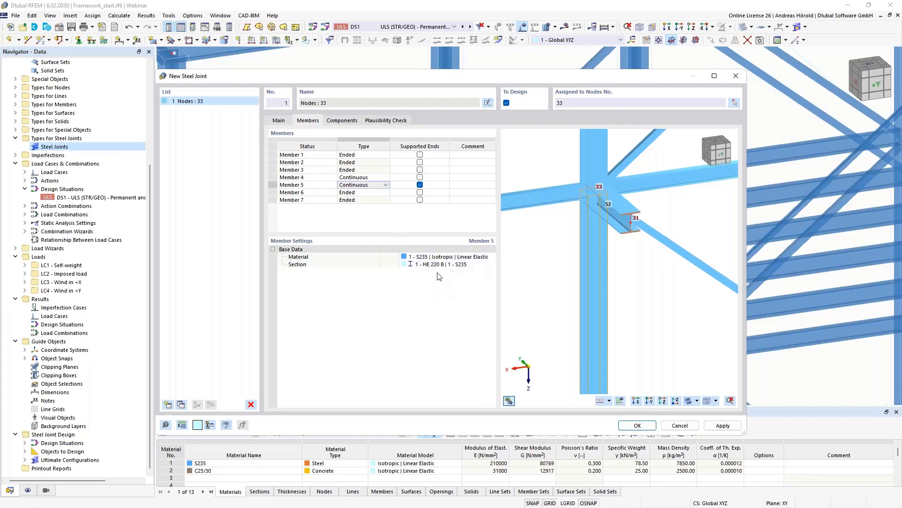
click(357, 192)
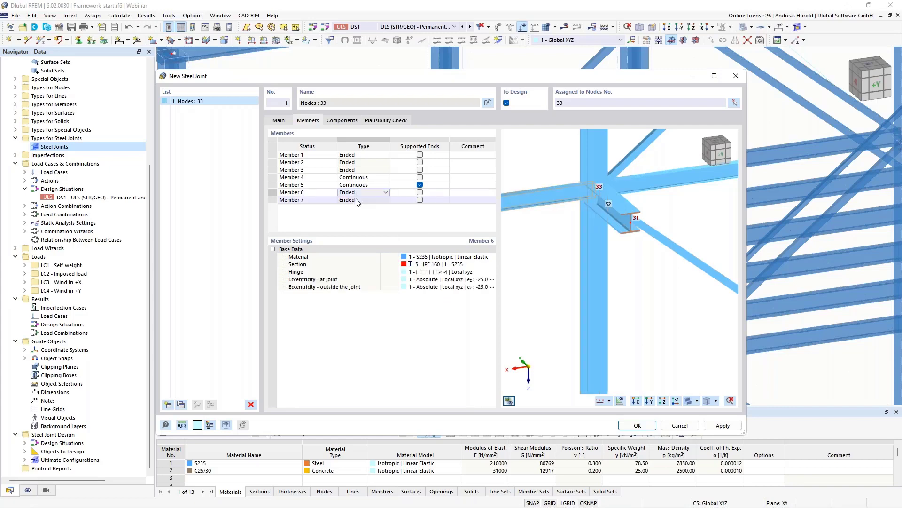
click(356, 200)
click(355, 178)
click(355, 163)
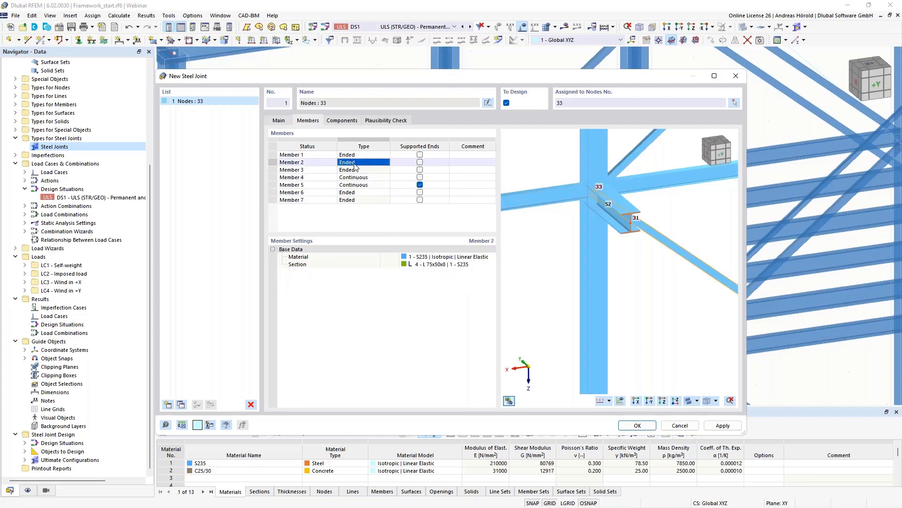
- Review the available modification, stiffening, connection and other component types for the joint without adding one
click(339, 121)
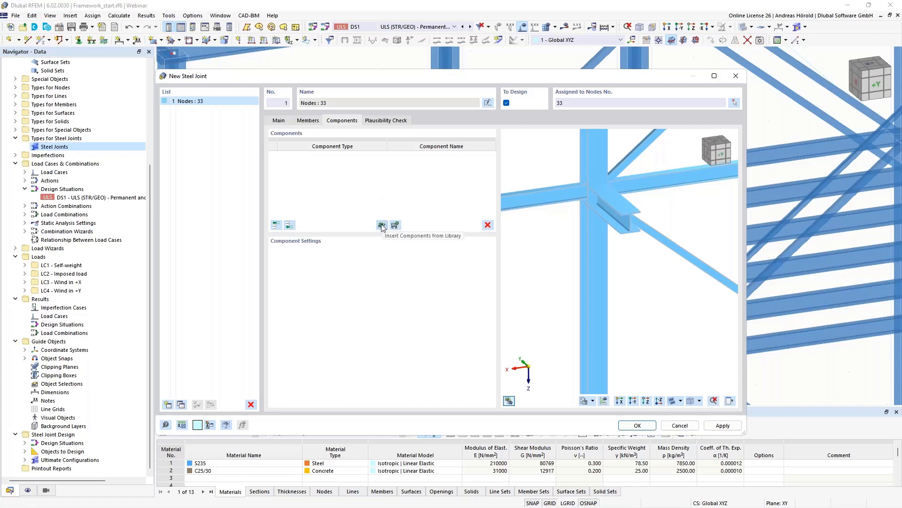
click(289, 226)
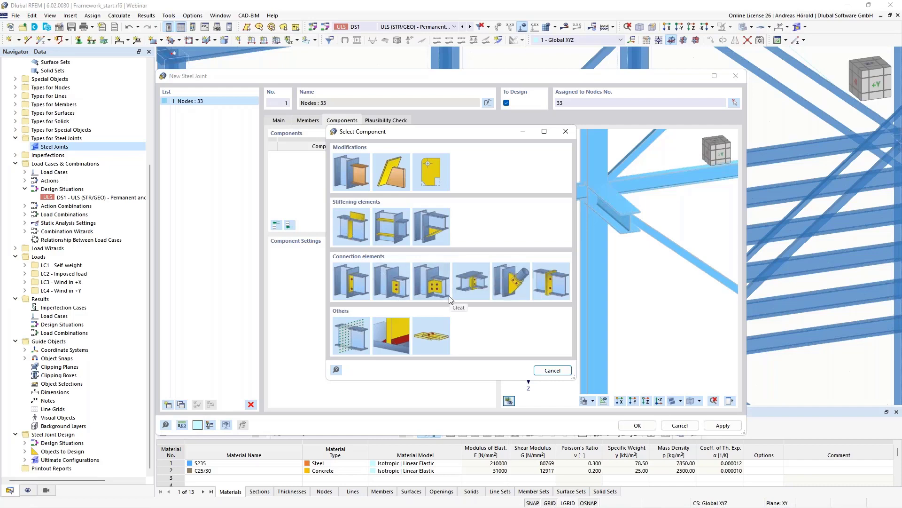
click(553, 370)
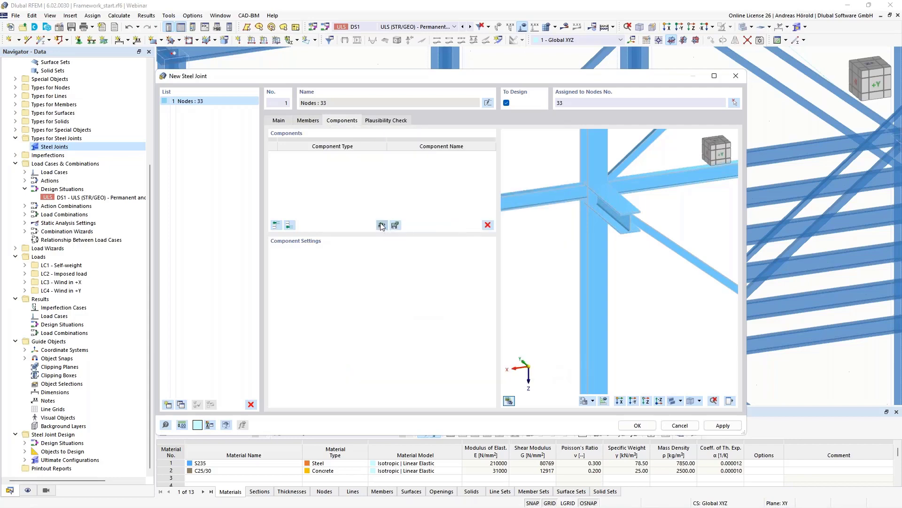
- Browse the component library's rigid joint templates, previewing Beam to Column, Continuous Beam to Column and Cross Joint variants
click(381, 226)
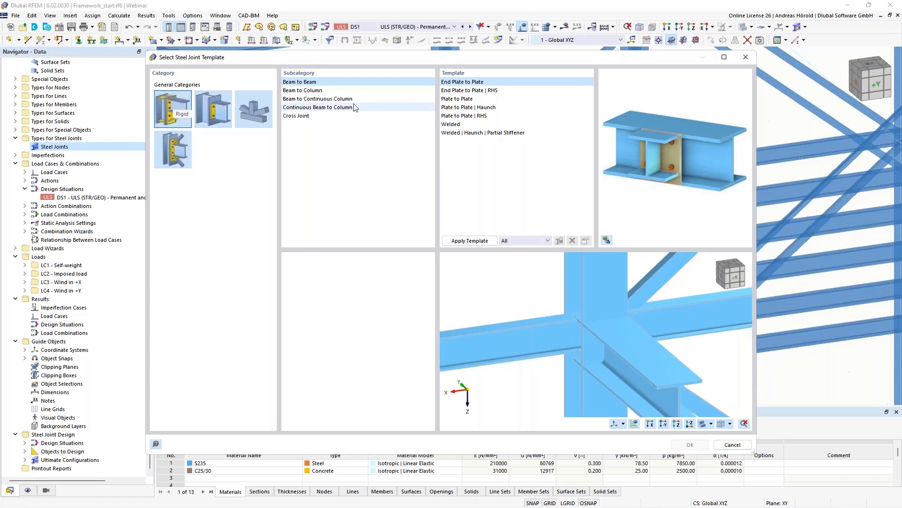
click(303, 91)
click(475, 99)
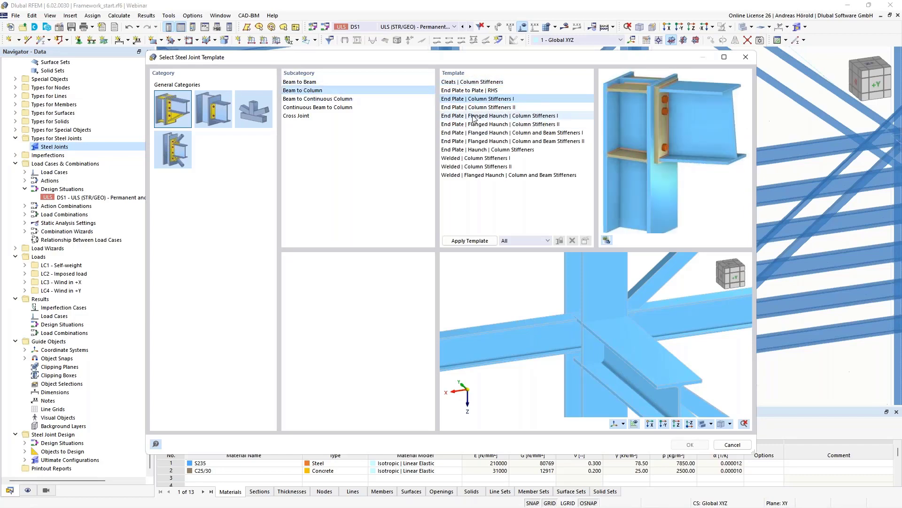
click(474, 117)
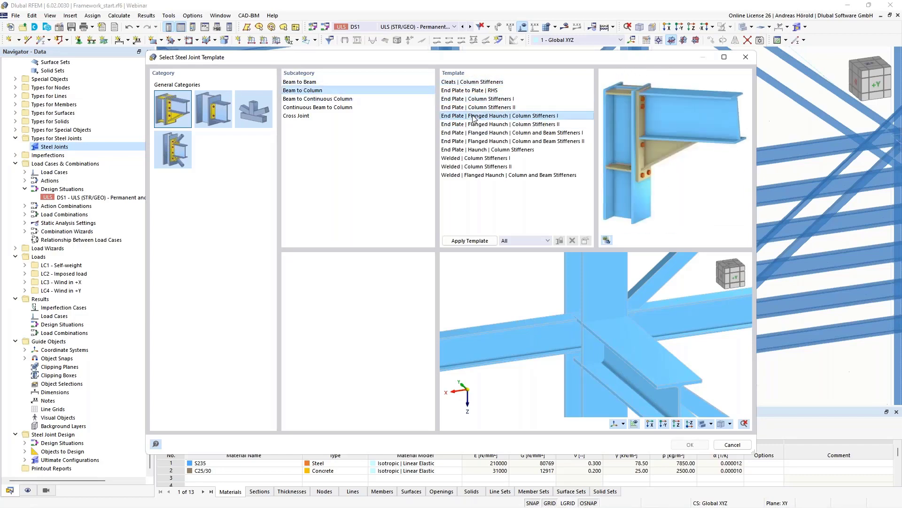
click(484, 150)
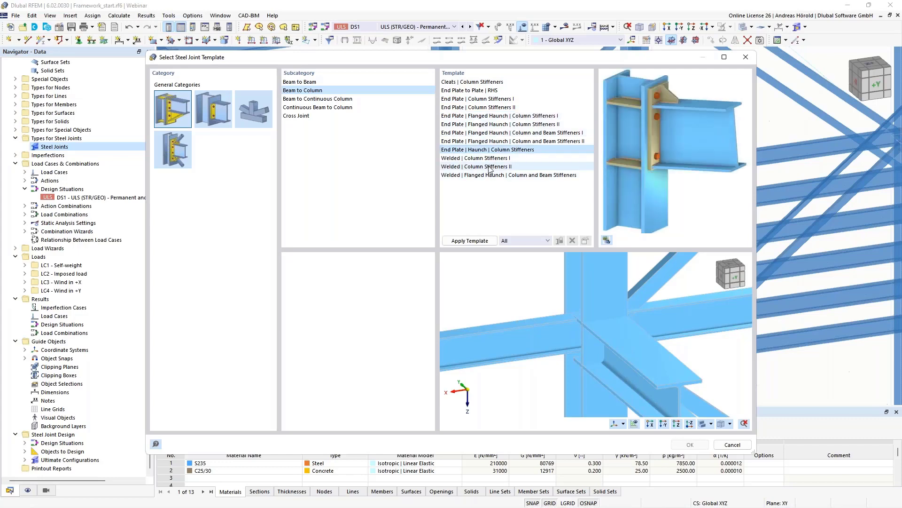
click(484, 167)
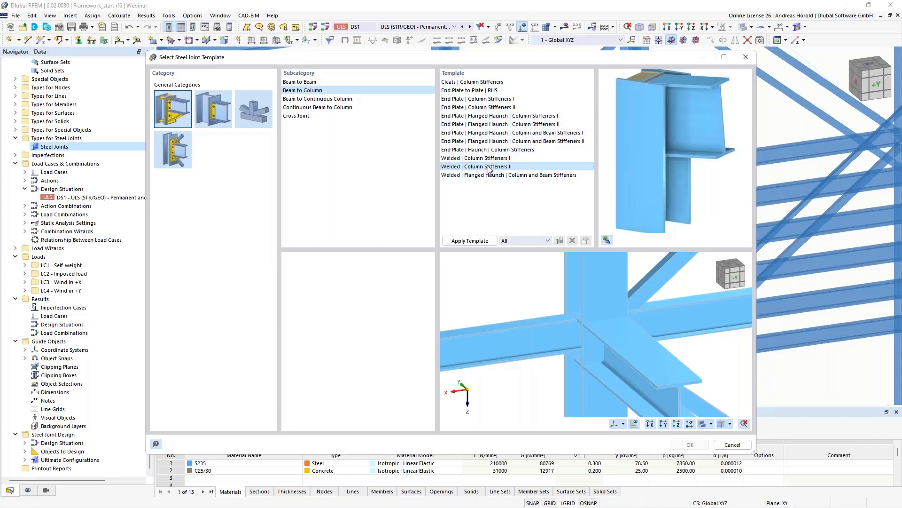
click(301, 100)
click(305, 109)
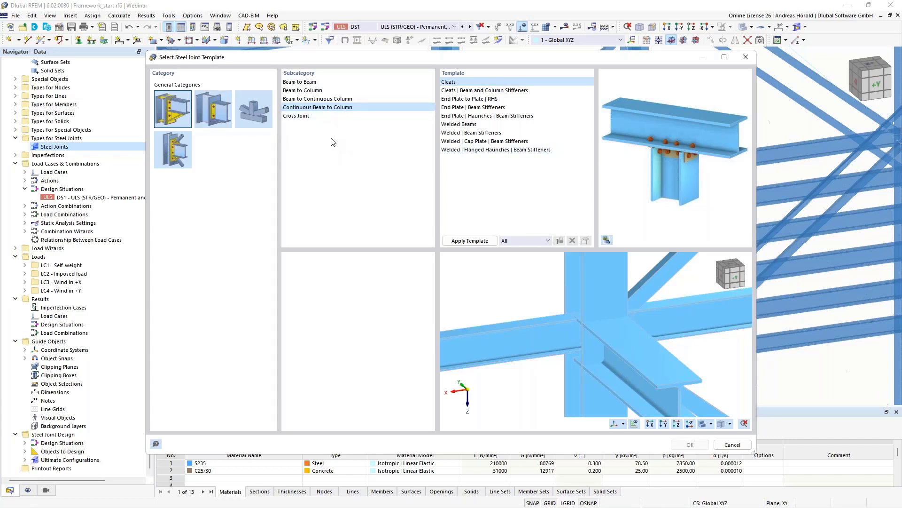
click(298, 116)
click(484, 125)
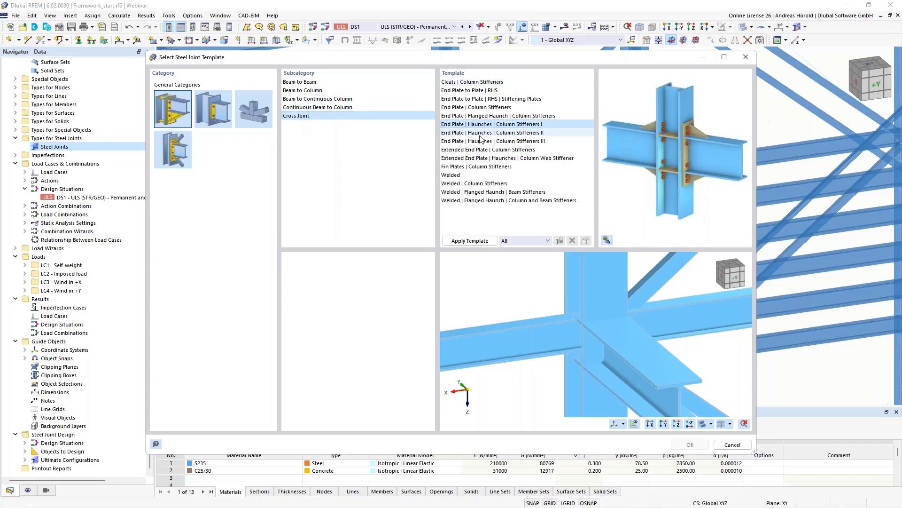
click(484, 150)
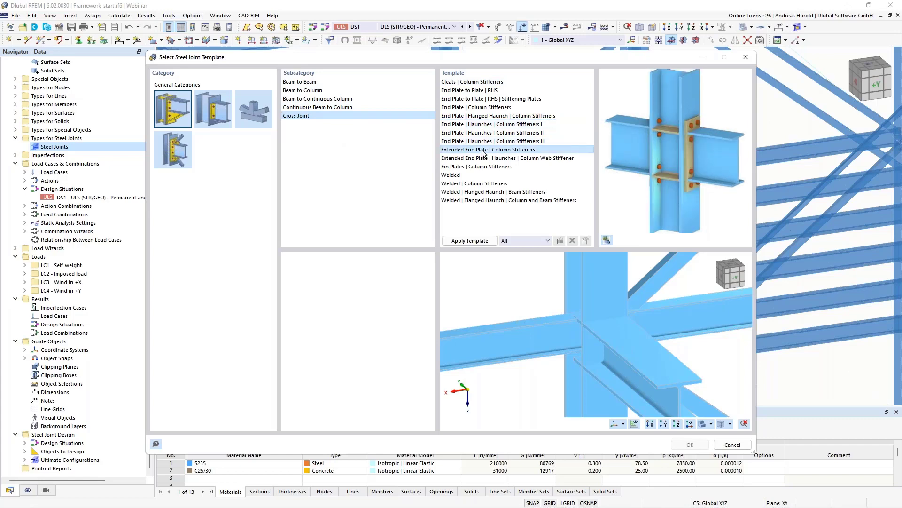
- Examine the cleat, fin plate and short end plate templates for Beam to Beam and Beam to Continuous Column joints
click(216, 109)
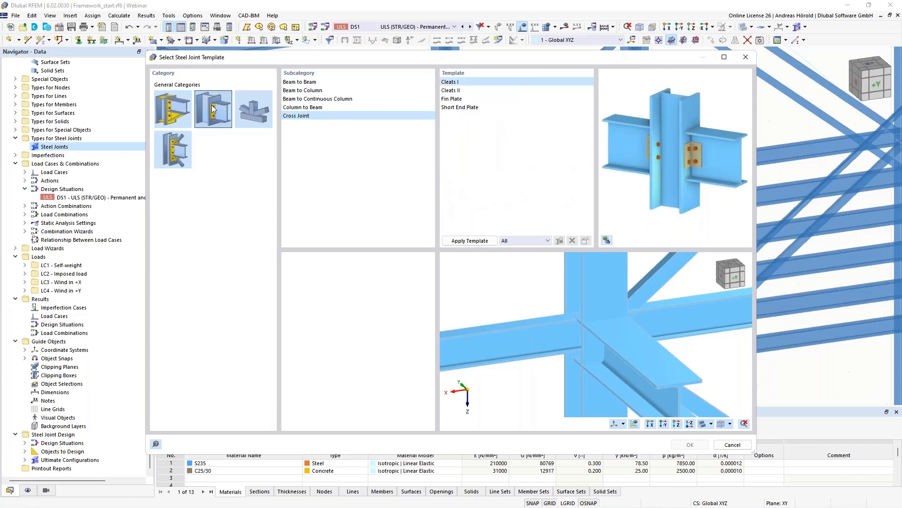
click(302, 82)
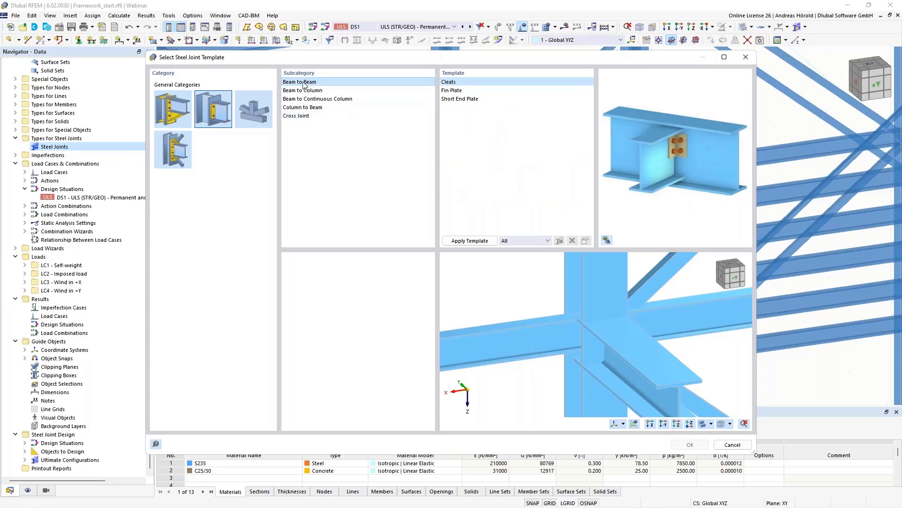
click(468, 91)
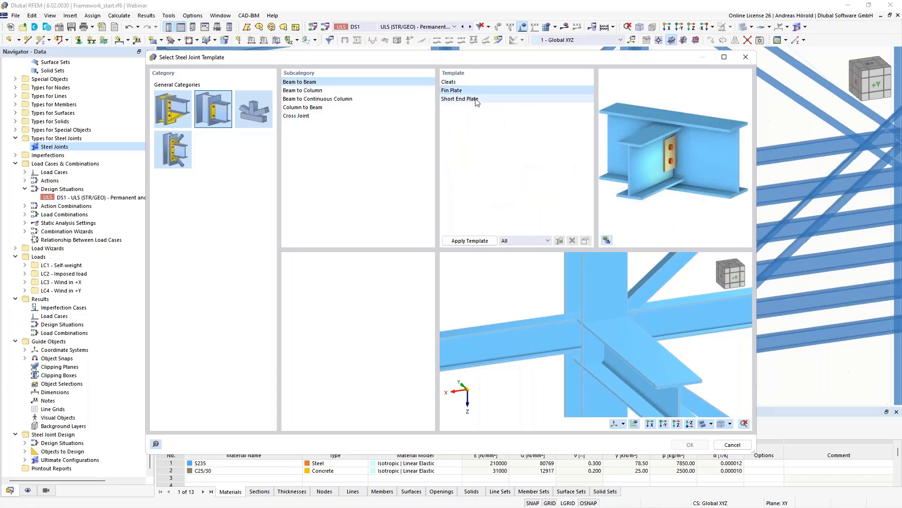
click(472, 99)
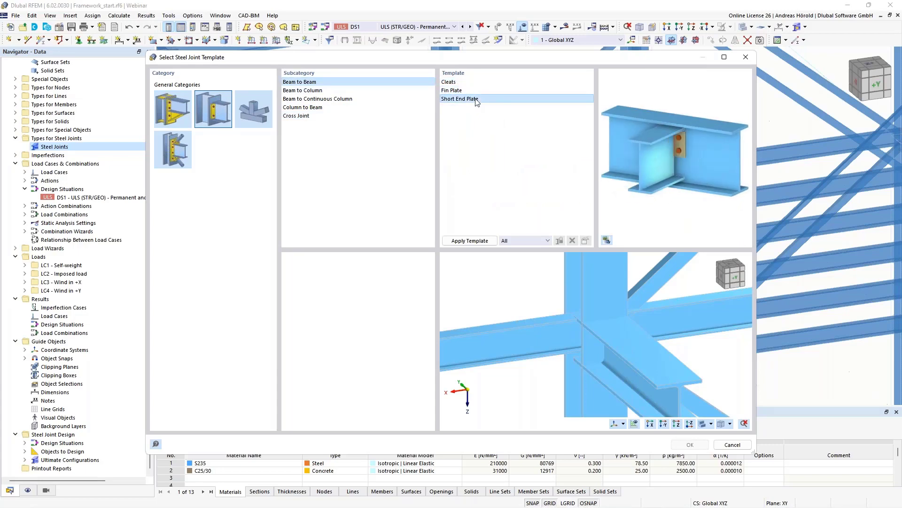
click(307, 99)
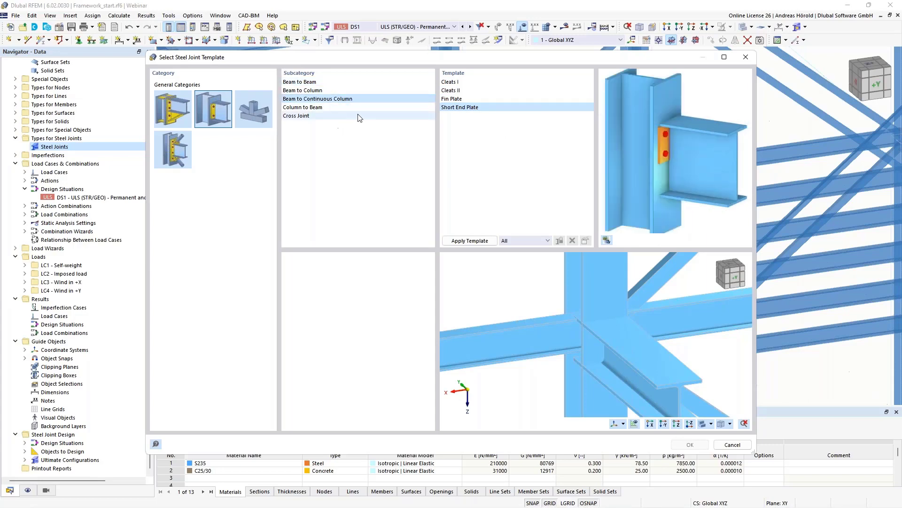
click(458, 83)
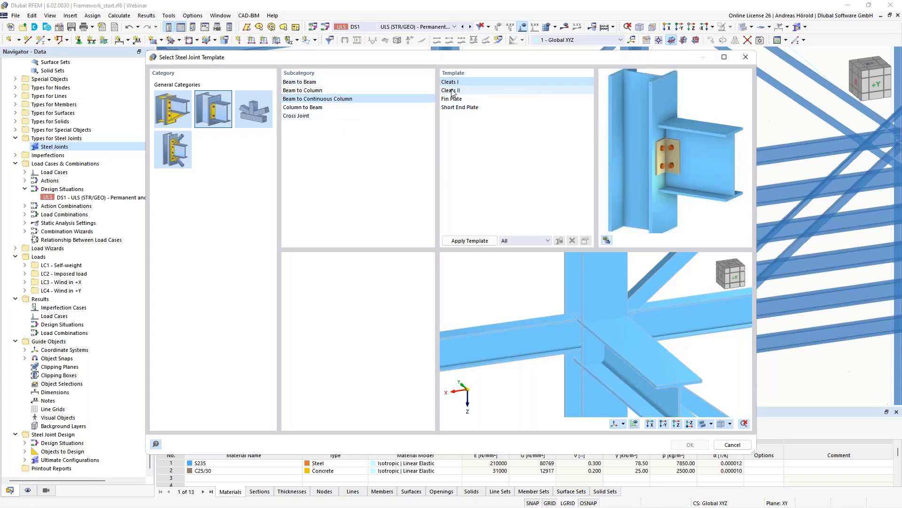
click(456, 90)
click(455, 107)
click(454, 99)
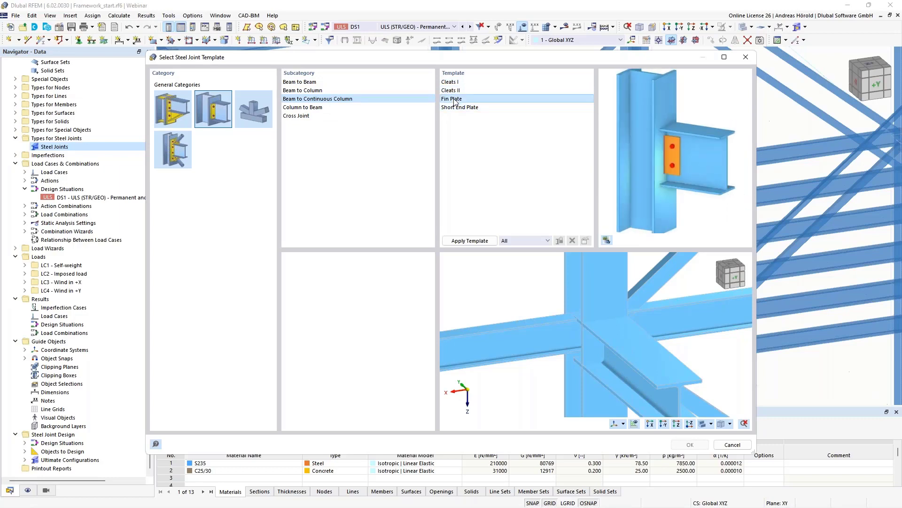
click(461, 107)
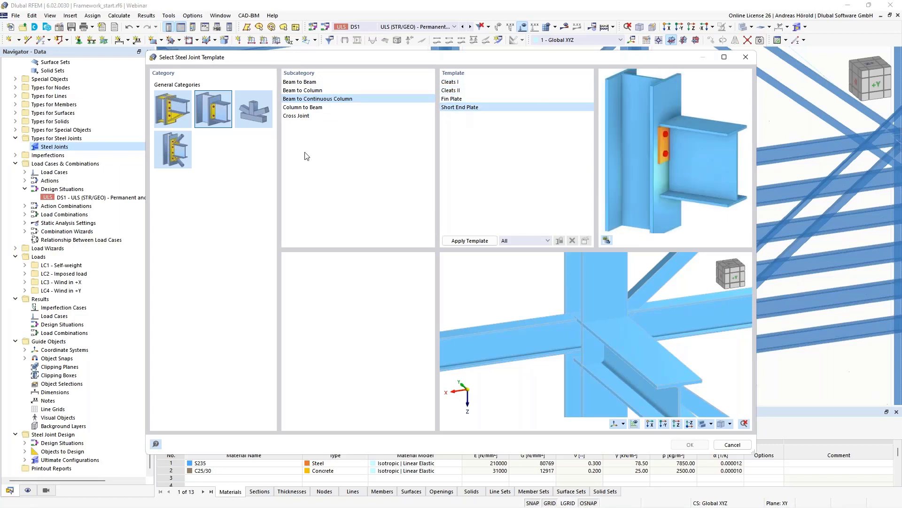
- Preview the truss-type joint templates, covering the K Joints variants as well as T Joints and X Joints
click(252, 110)
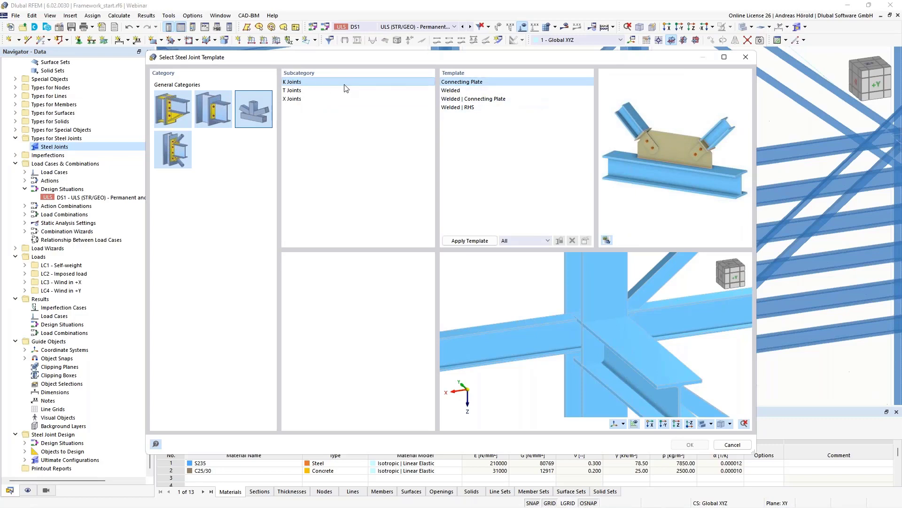
click(454, 91)
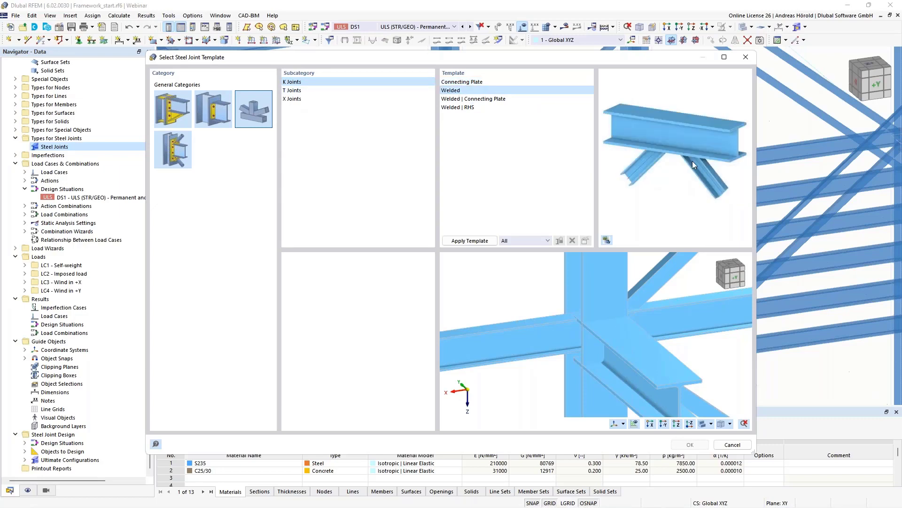
click(469, 101)
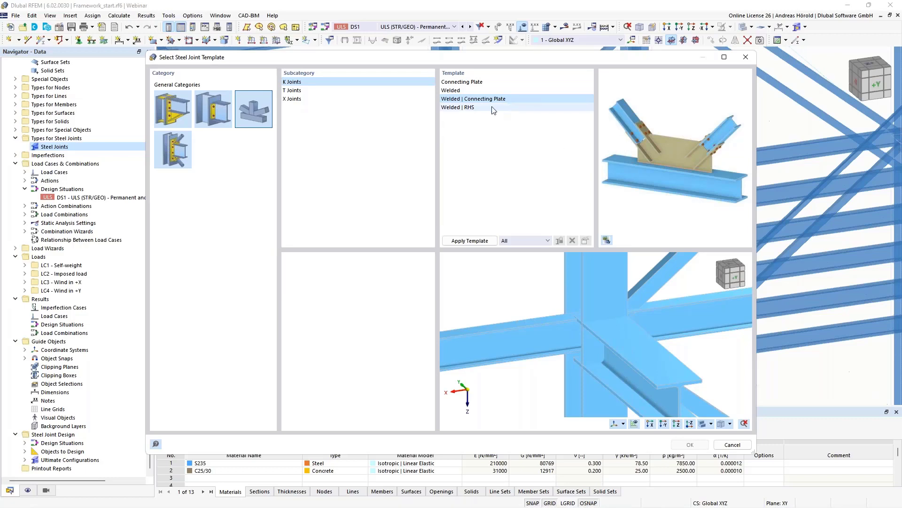
click(470, 110)
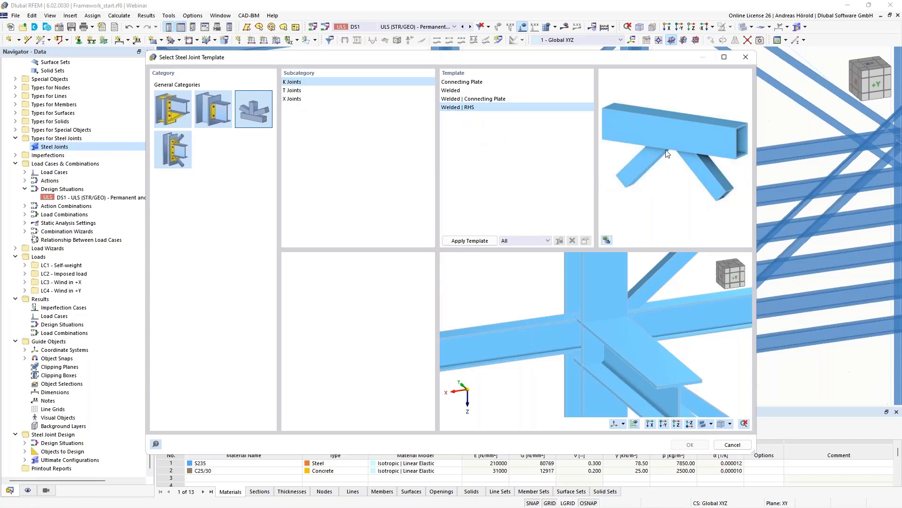
click(295, 90)
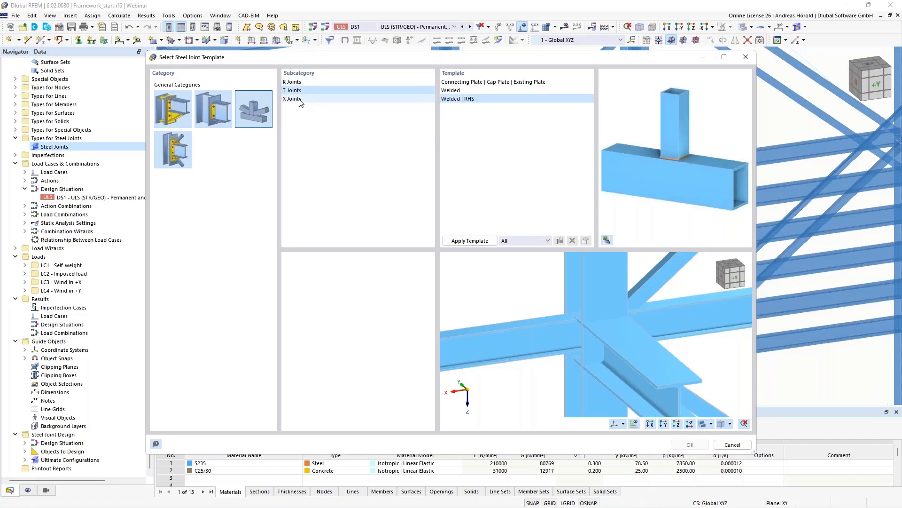
click(294, 98)
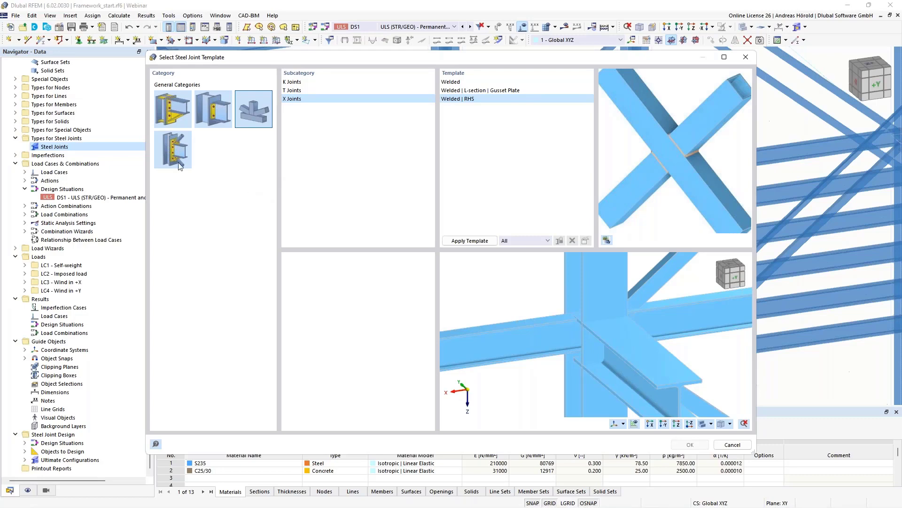
- Examine the templates that combine beam and brace connections for Beam to Column and Beam to Continuous Column joints
click(171, 150)
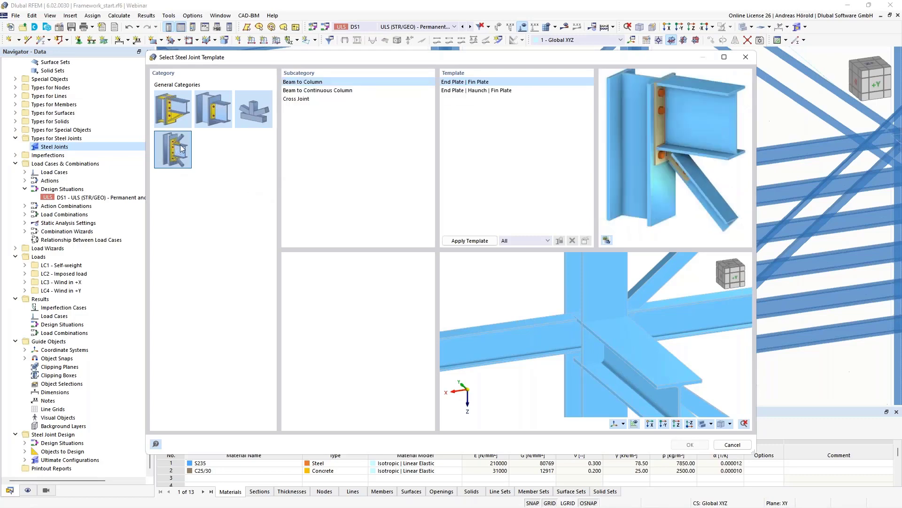
click(468, 91)
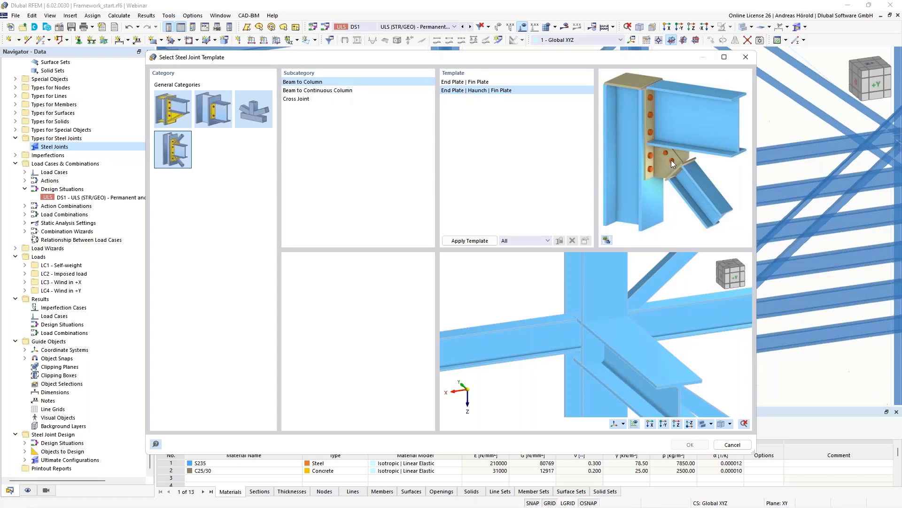
click(334, 92)
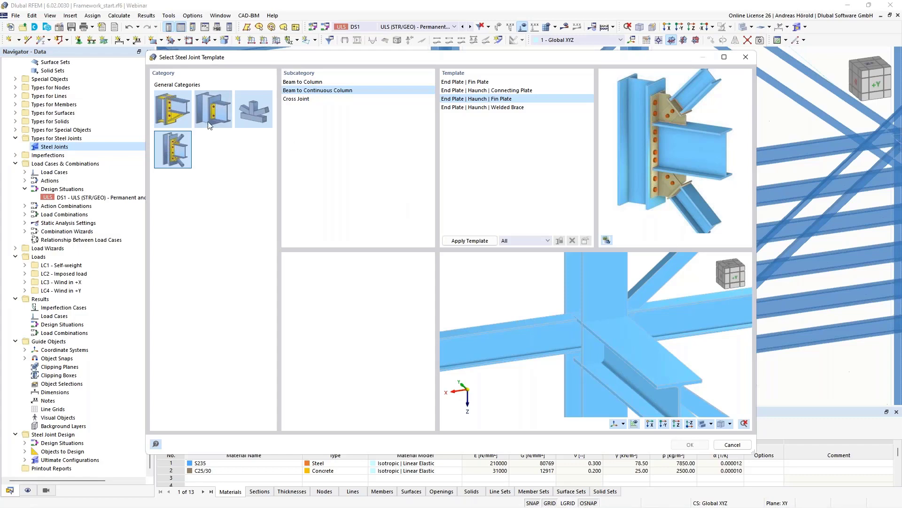
- Apply the rigid Beam to Continuous Column template "End Plate | Flanged Haunch | Column Stiffeners" to the joint and accept it
click(172, 111)
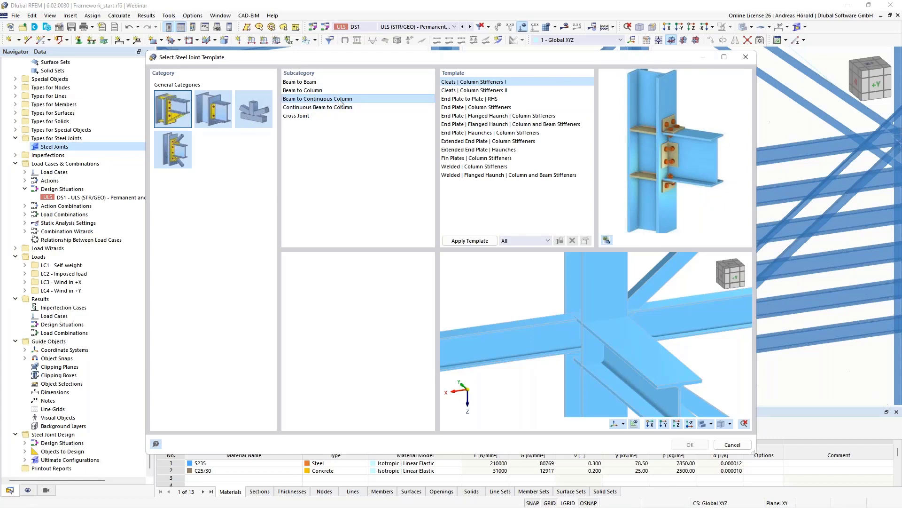
click(473, 117)
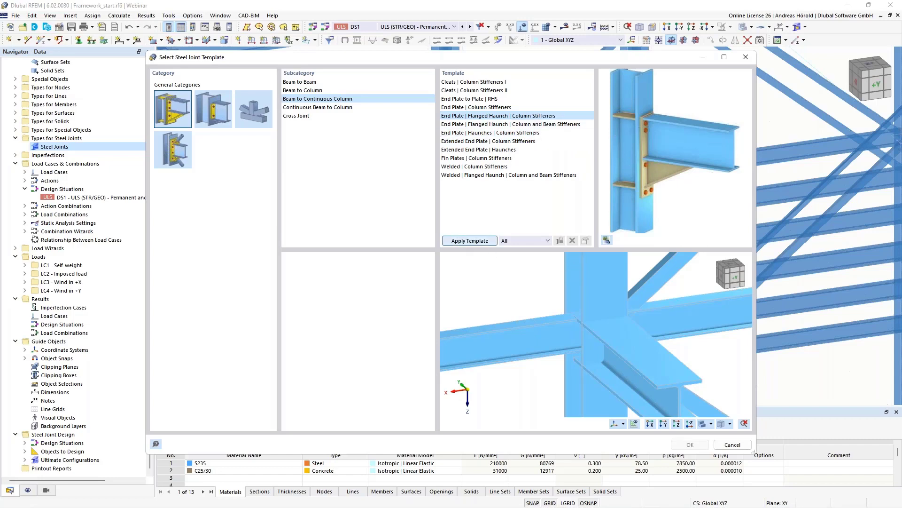
click(469, 241)
scroll(575, 362, down, 2)
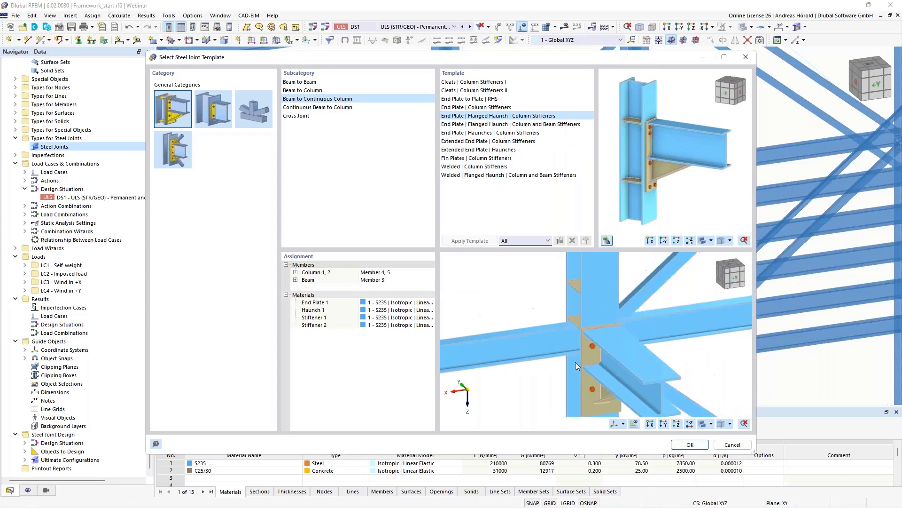
scroll(575, 362, down, 2)
ctrl+middle_drag(580, 375, 601, 350)
scroll(633, 376, up, 3)
scroll(624, 328, down, 2)
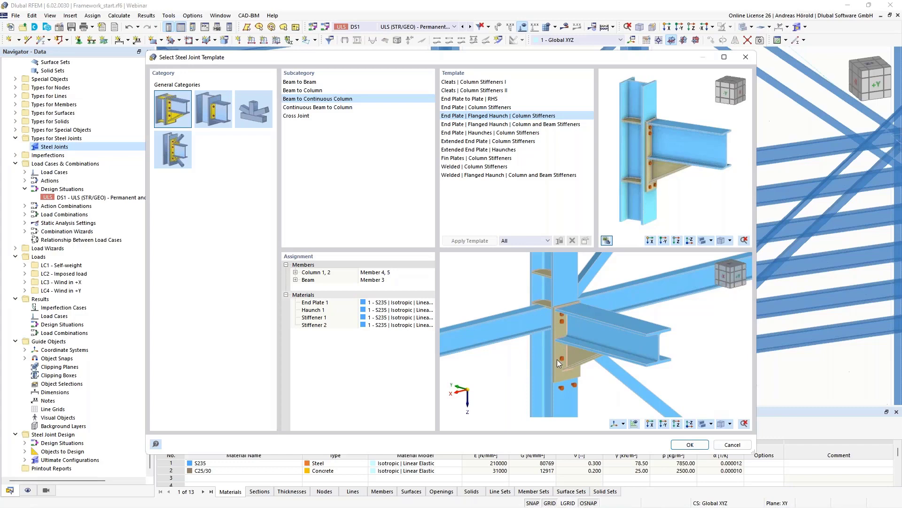
click(688, 444)
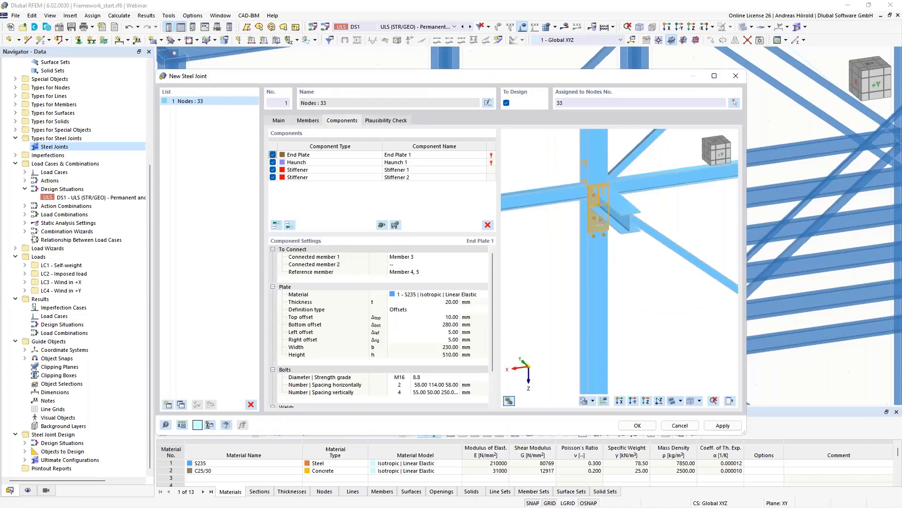
- Get a closer view of the haunched connection, then enlarge and reposition the New Steel Joint dialog to fill more of the screen
scroll(622, 195, up, 5)
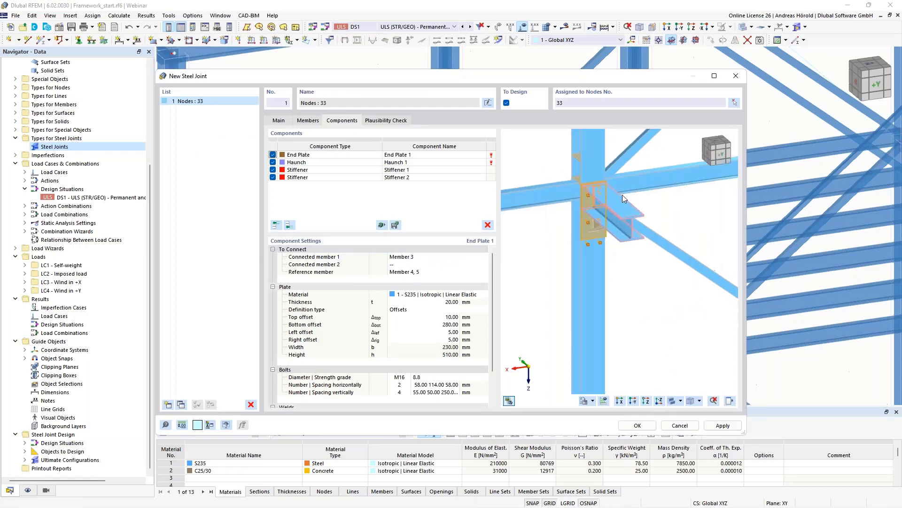
ctrl+middle_drag(633, 277, 620, 235)
scroll(627, 234, up, 2)
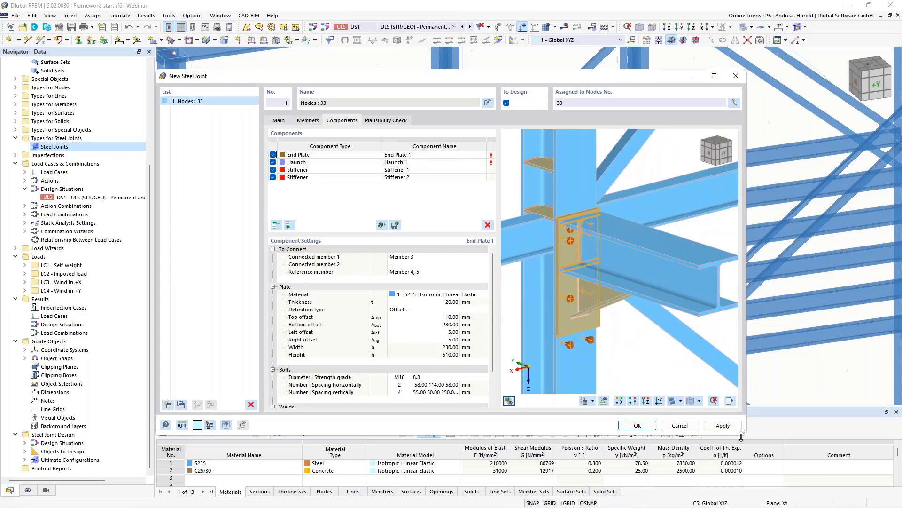
drag(741, 436, 892, 502)
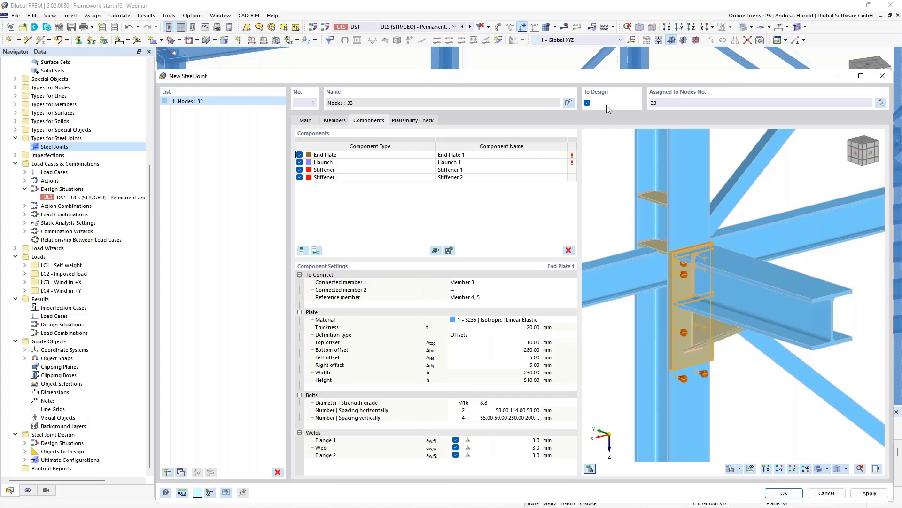
drag(602, 81, 478, 48)
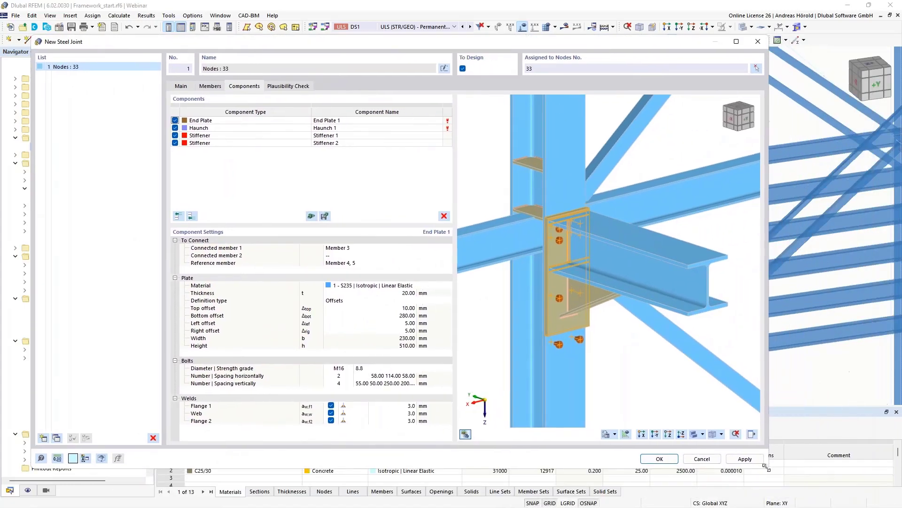
drag(786, 471, 842, 491)
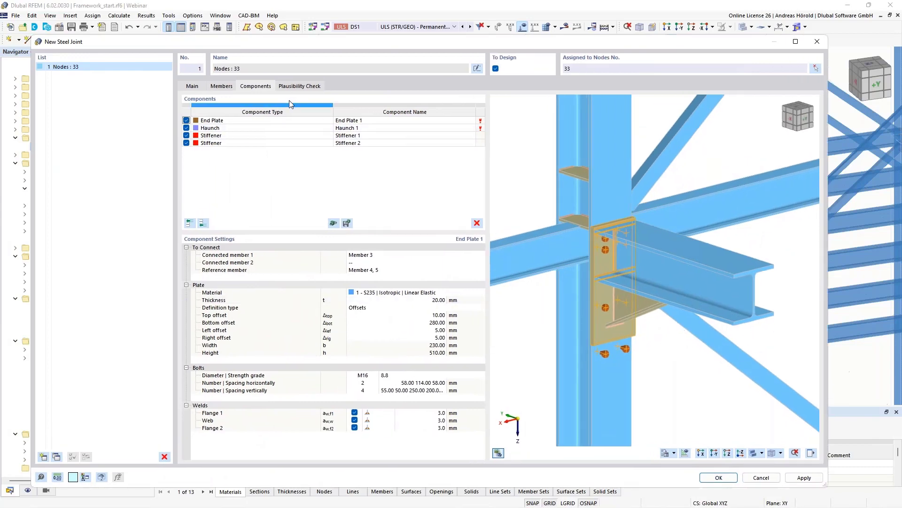
- Select the End Plate 1 component, check its connected and reference members, and set the plate thickness to 15 mm
double_click(360, 121)
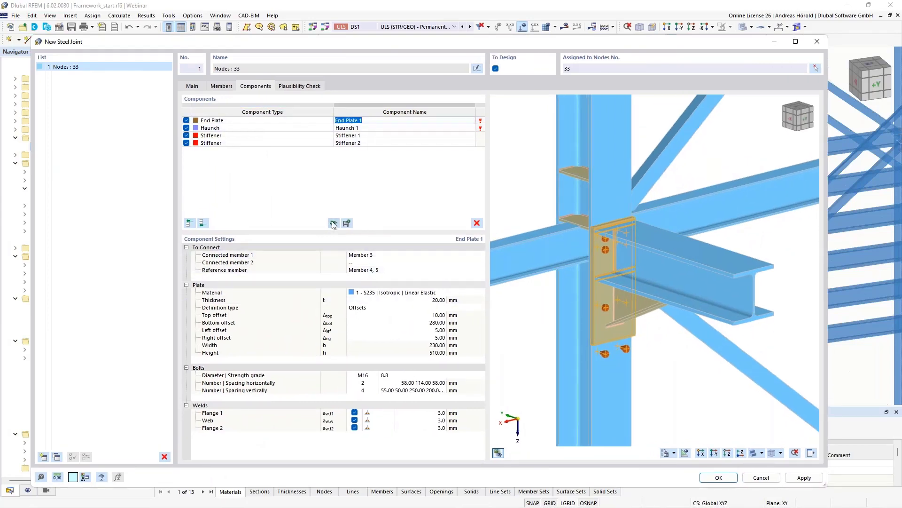
click(386, 262)
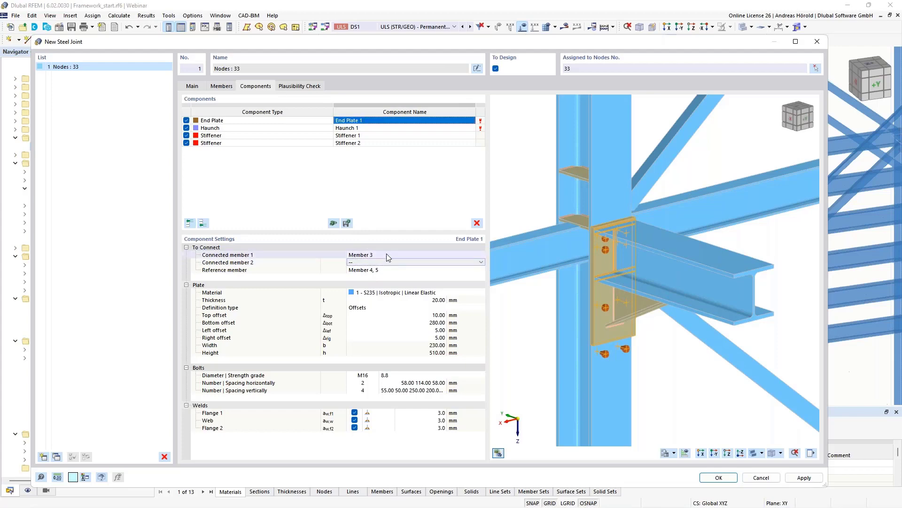
click(385, 255)
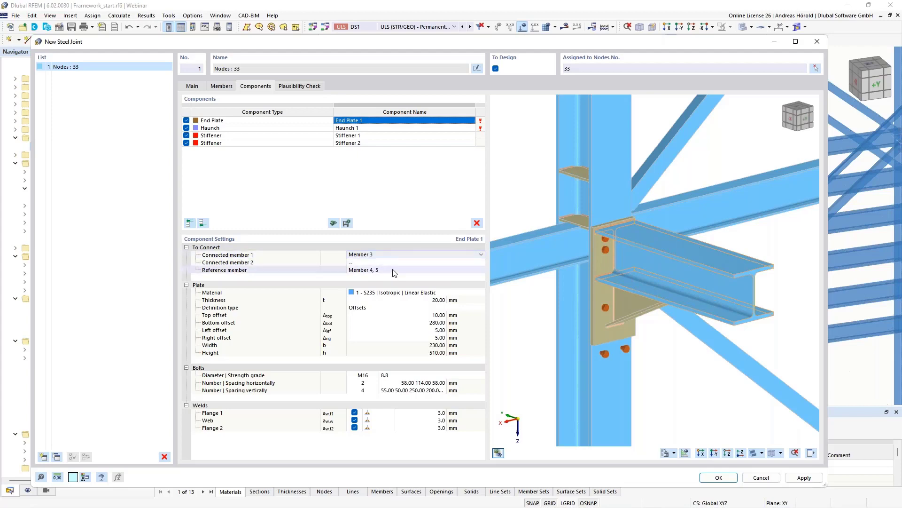
click(413, 270)
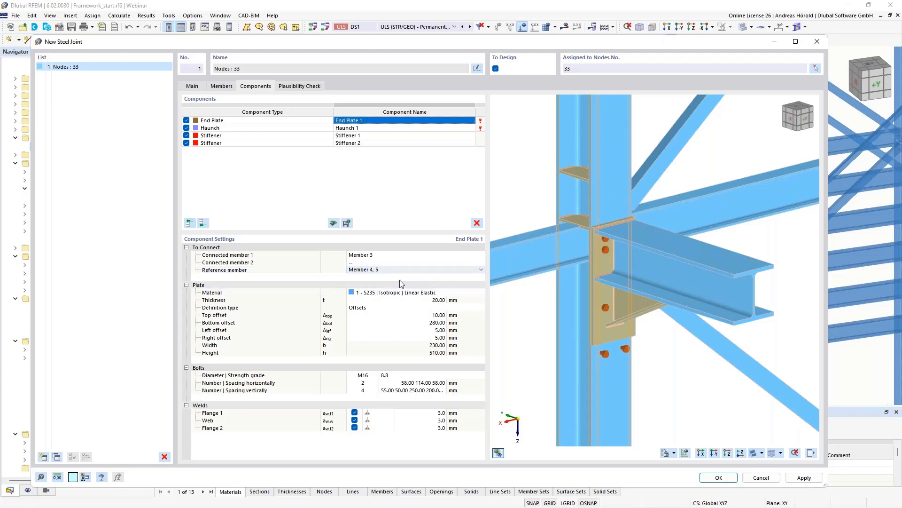
click(436, 300)
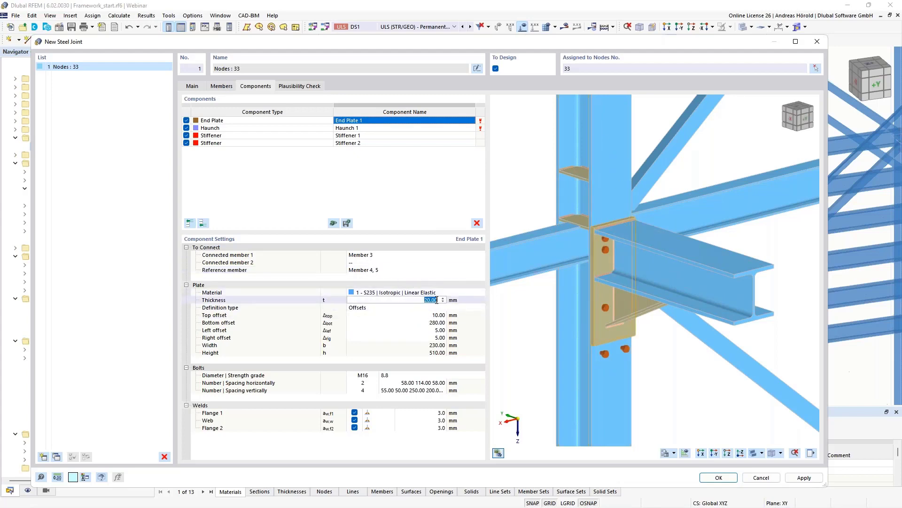
text(15)
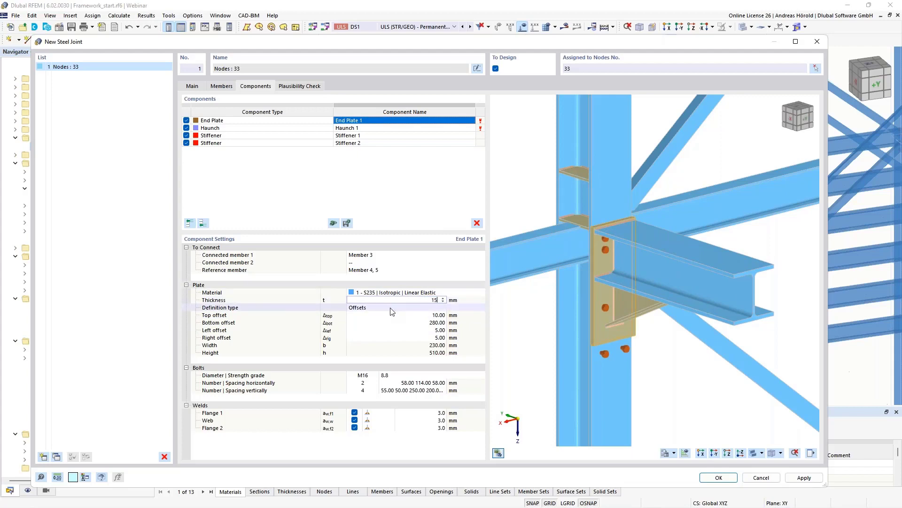
click(393, 310)
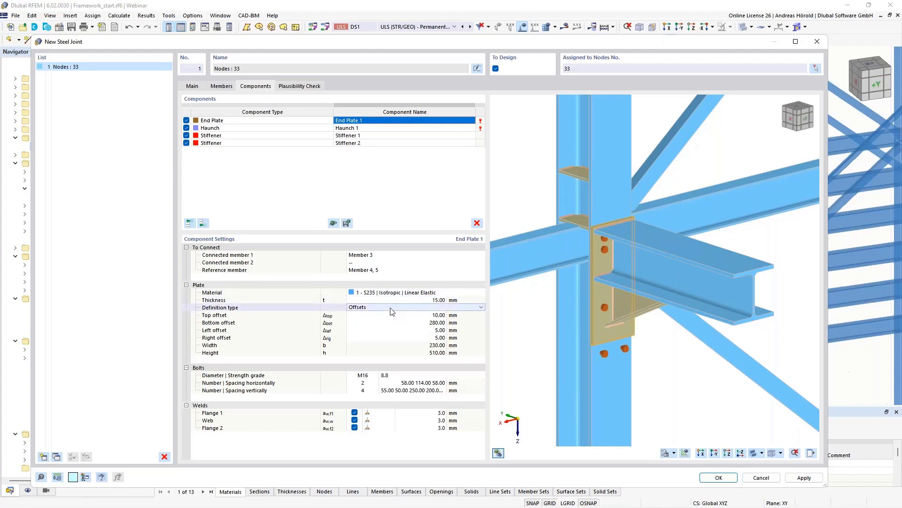
- Set the end plate's bottom offset to 210 mm
click(413, 323)
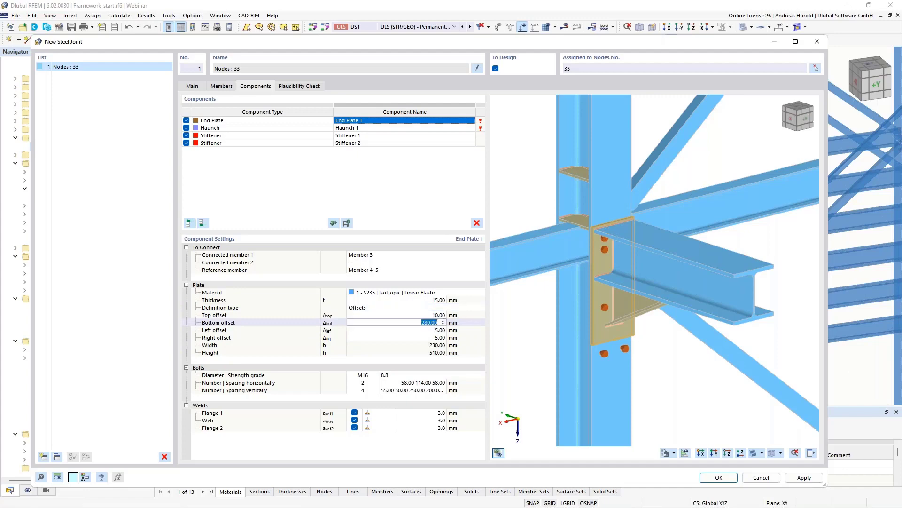
text(2)
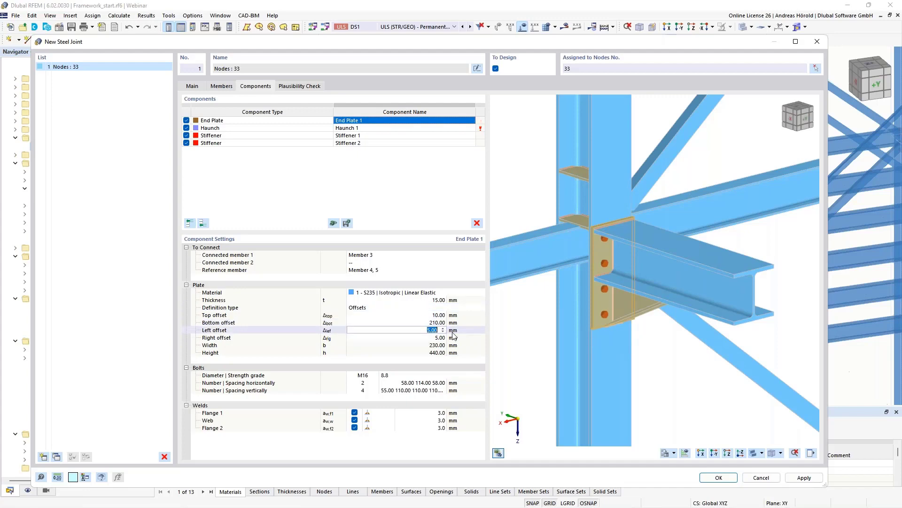
key(Tab)
- Set the end plate's left and right offsets to 0 mm so its edges align with the beam flange
scroll(598, 331, up, 10)
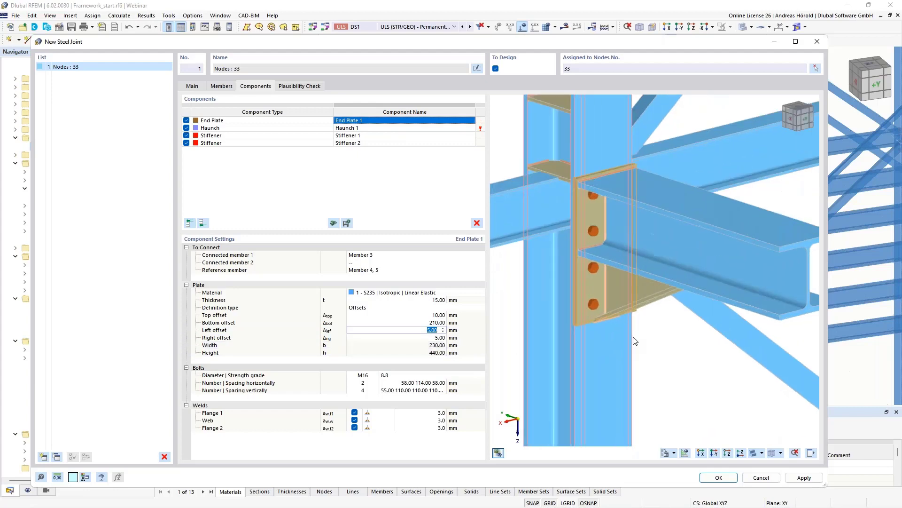
scroll(590, 320, up, 5)
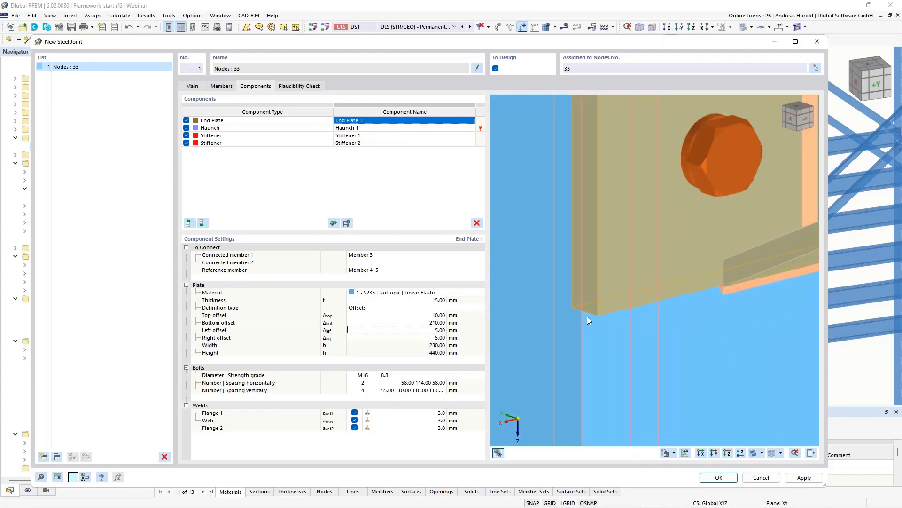
click(429, 330)
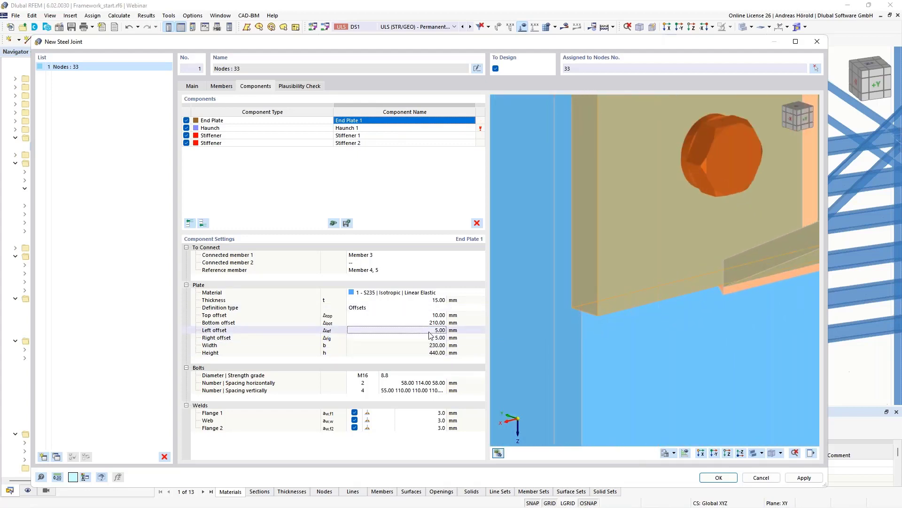
text(0)
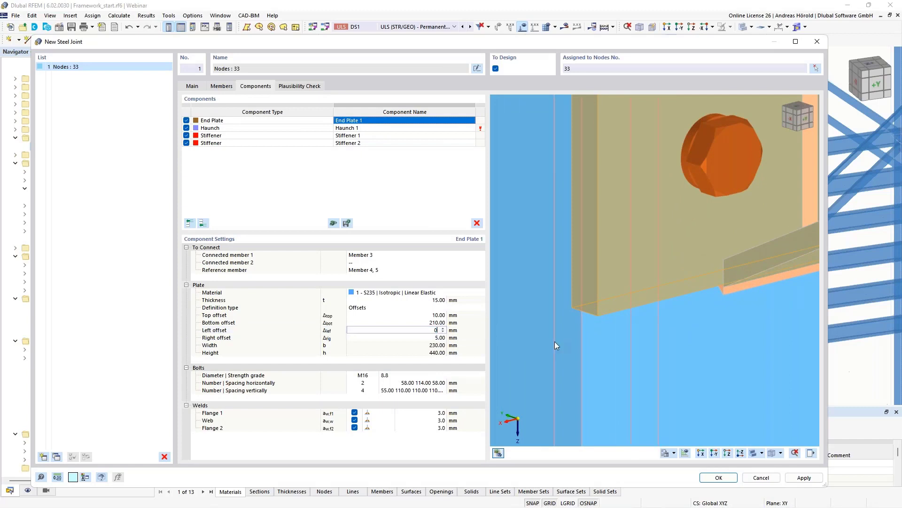
key(Tab)
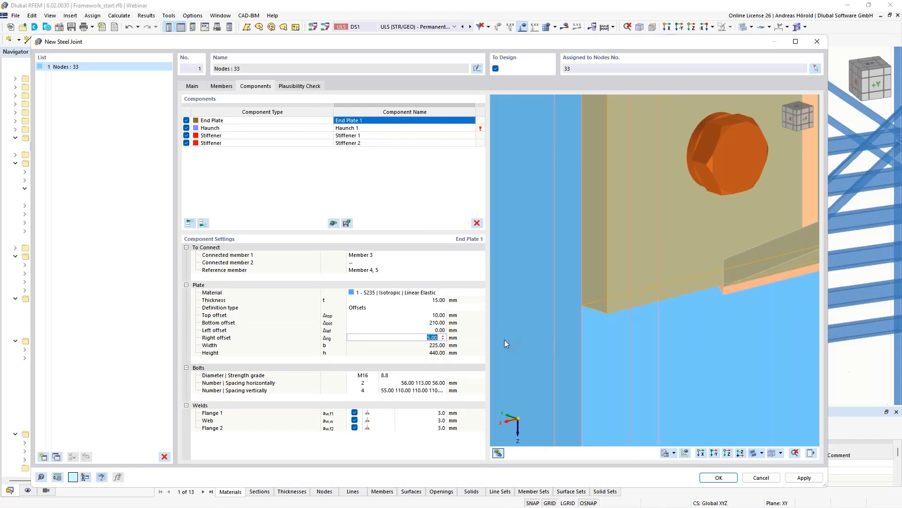
text(0)
key(Tab)
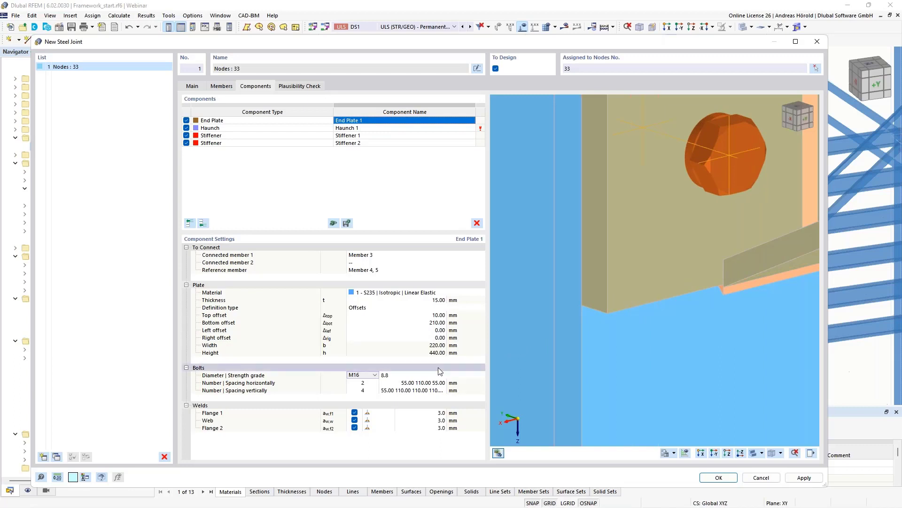
- Change the end plate bolts to diameter M20 and strength grade 10.9
scroll(700, 303, down, 5)
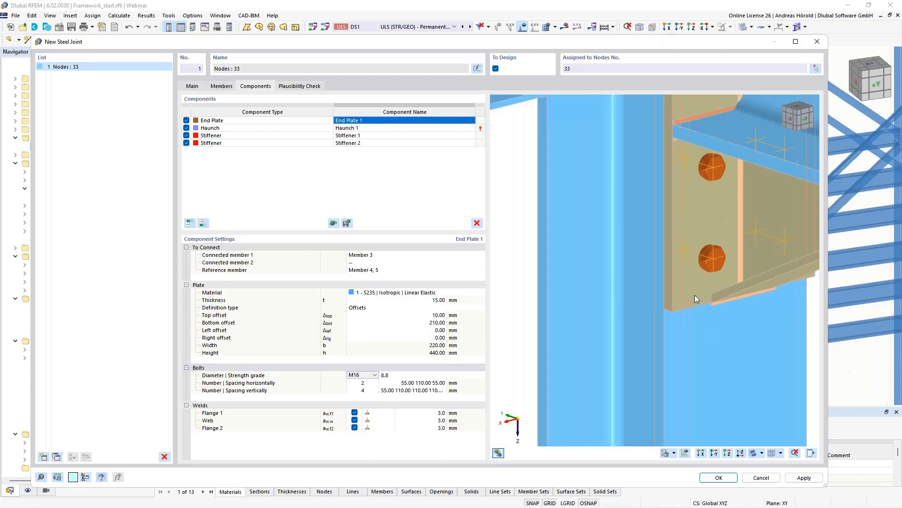
scroll(676, 295, up, 4)
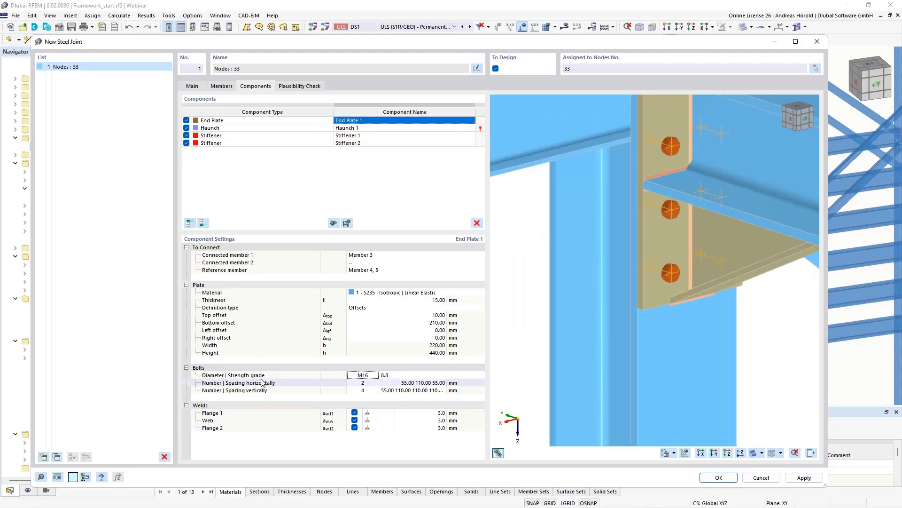
click(374, 376)
click(376, 376)
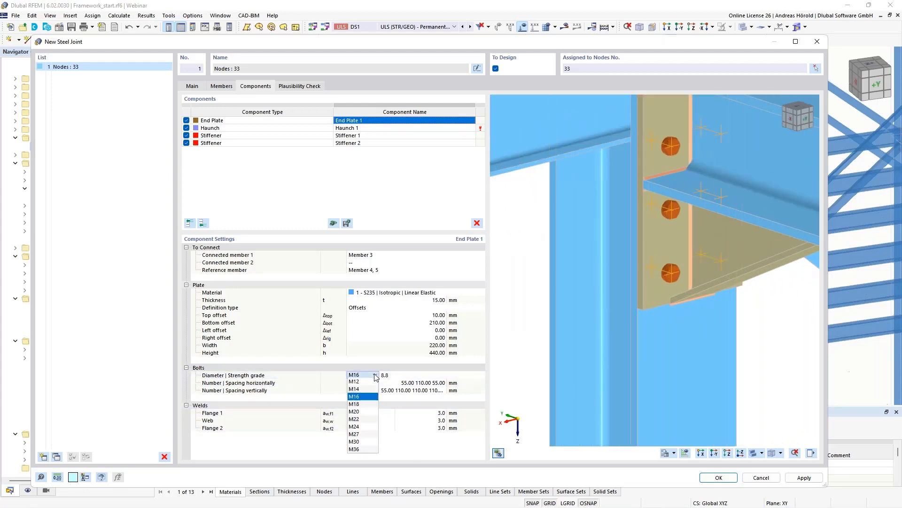
click(365, 411)
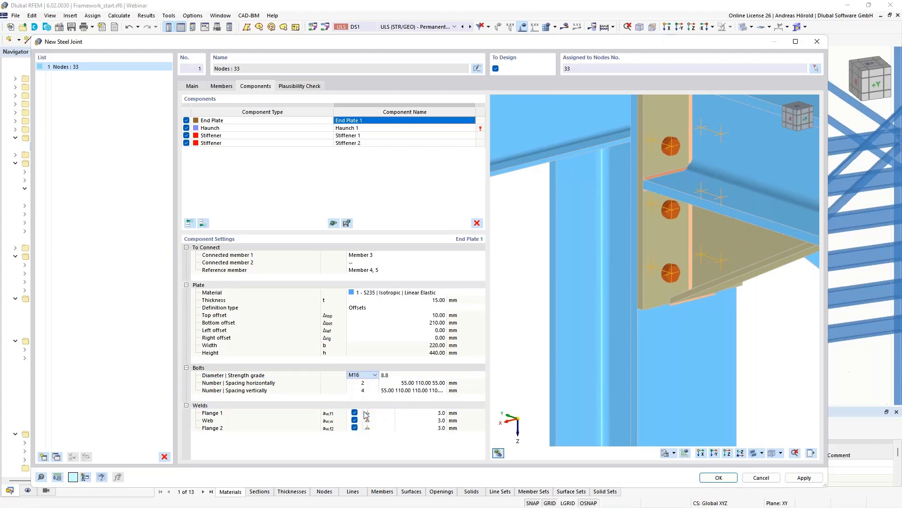
click(400, 377)
click(401, 377)
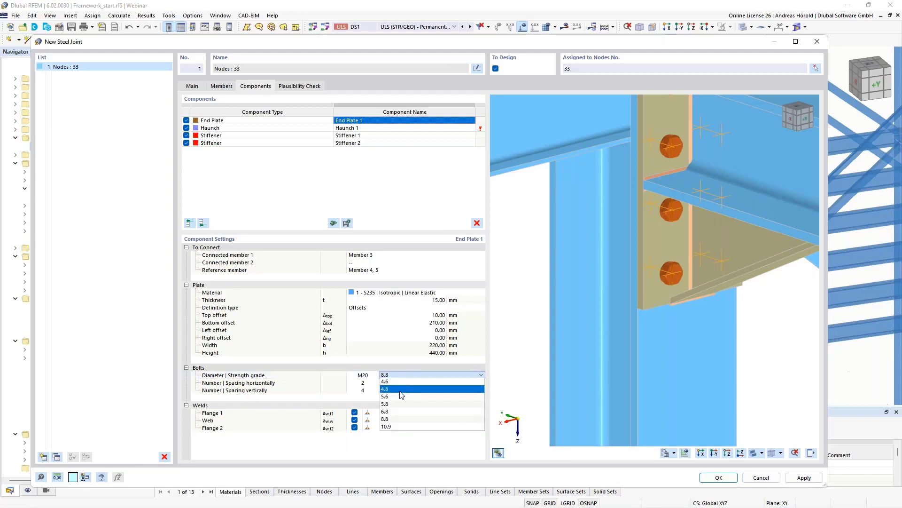
click(405, 418)
click(405, 375)
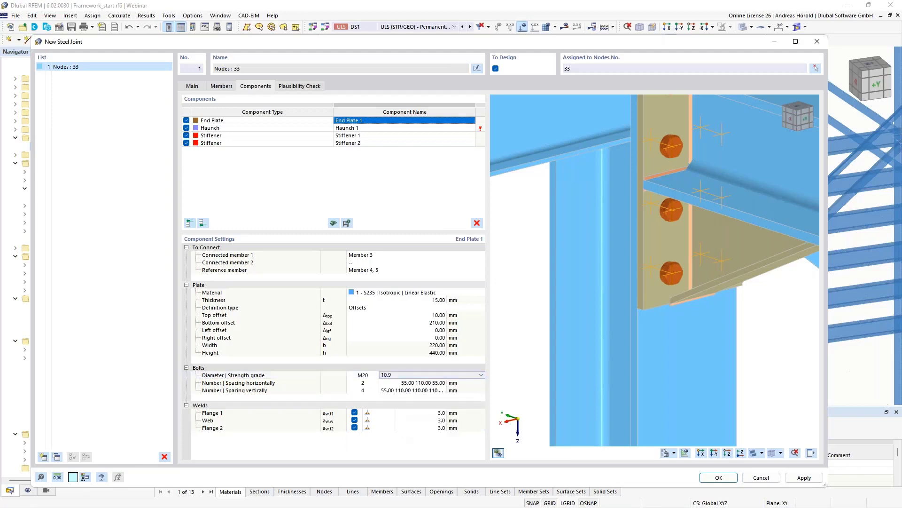
click(406, 427)
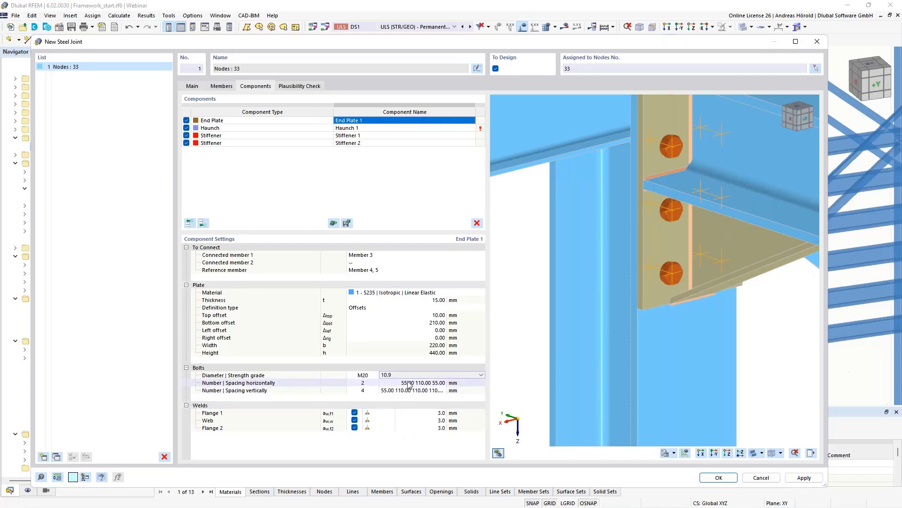
- Reduce the end plate's vertical bolt count to 3, leaving the horizontal bolt count as is
click(409, 383)
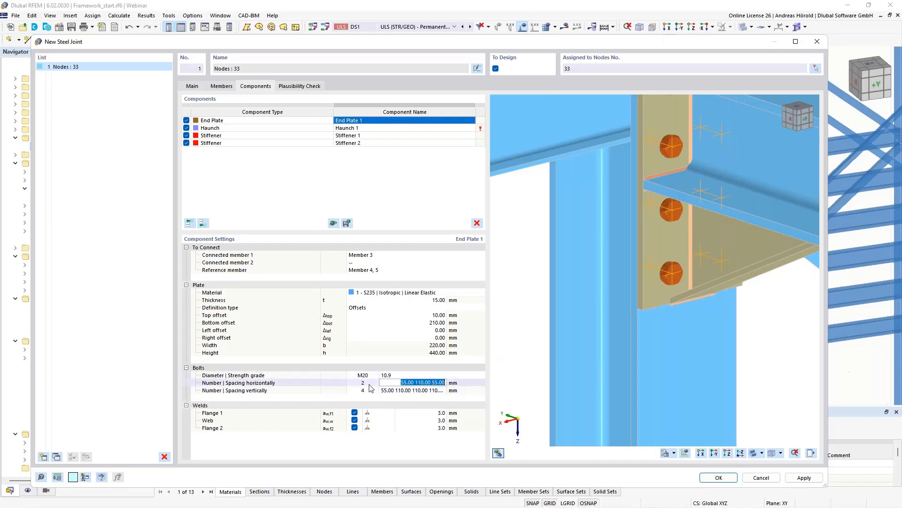
click(398, 392)
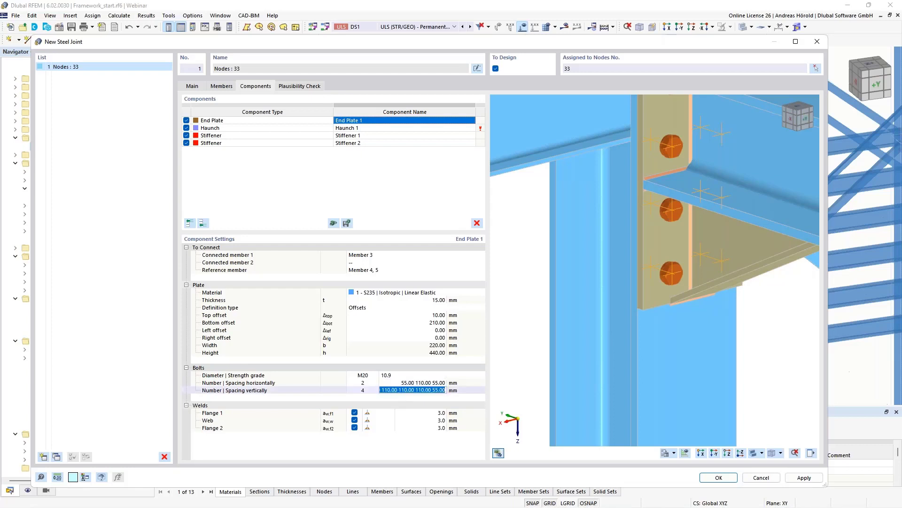
scroll(687, 227, down, 5)
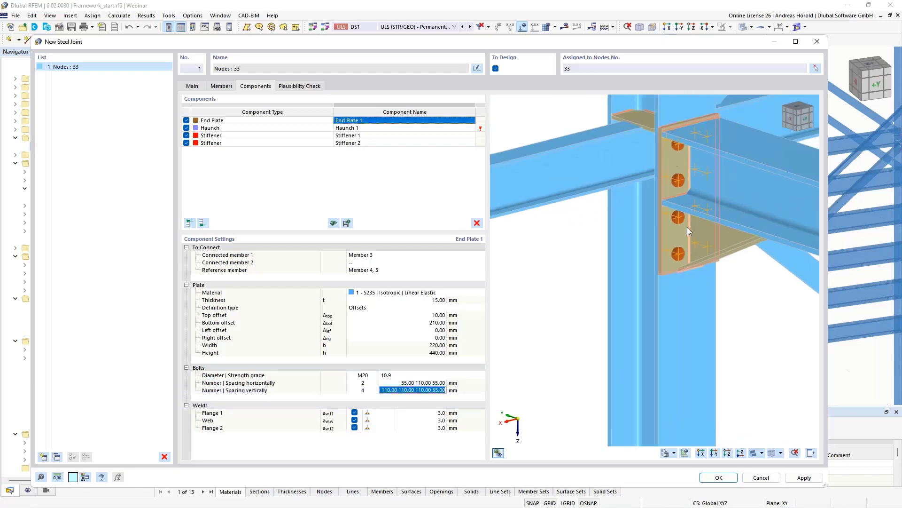
scroll(670, 213, up, 6)
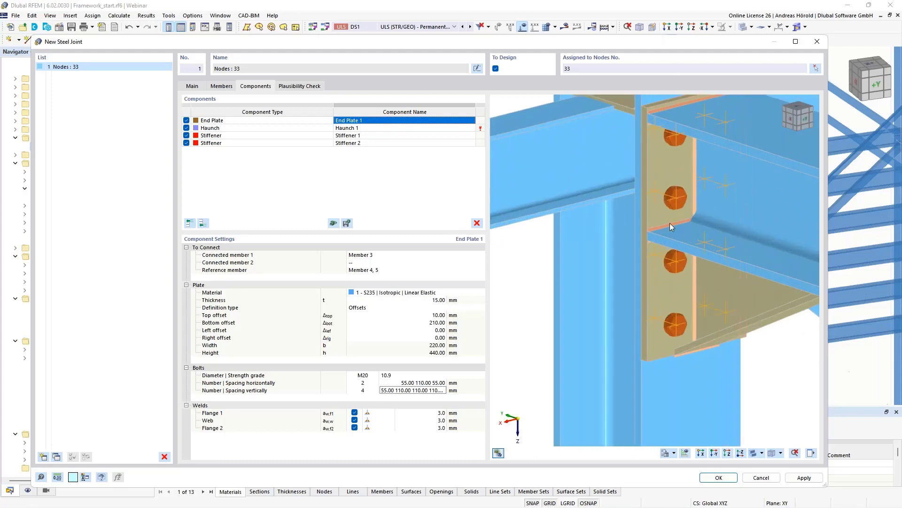
click(362, 390)
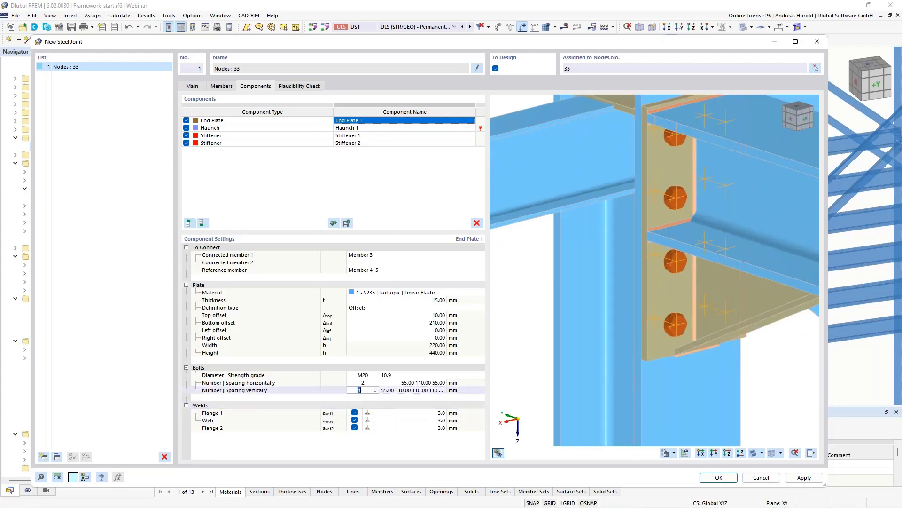
click(376, 392)
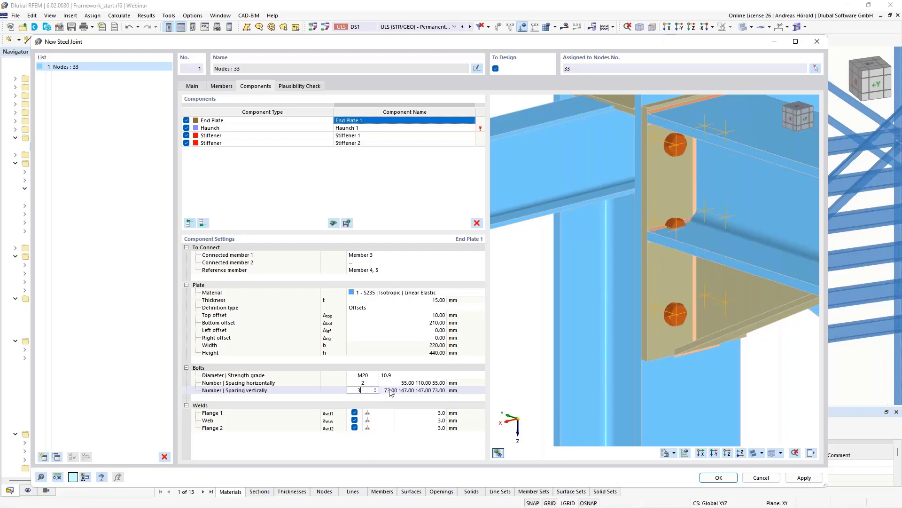
- Set the end plate's vertical bolt spacing to 70, 95 and 150 mm
key(Tab)
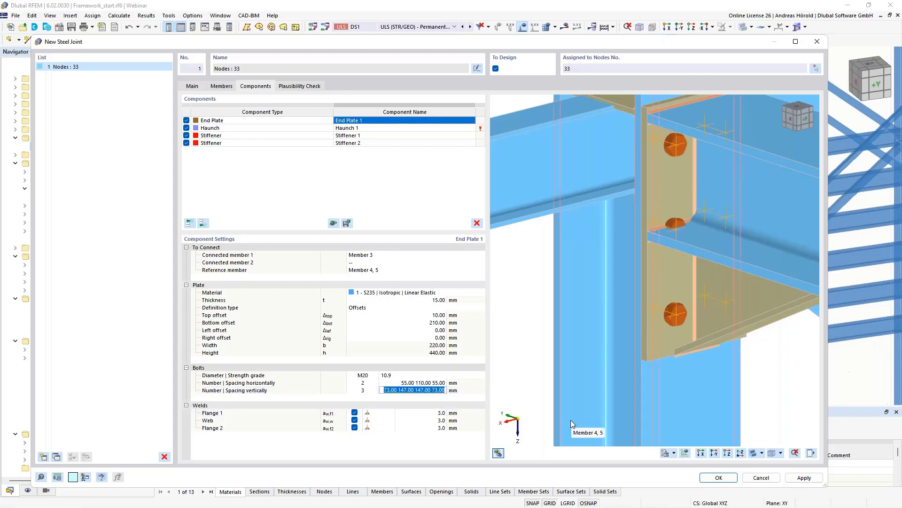
text(70)
text(95)
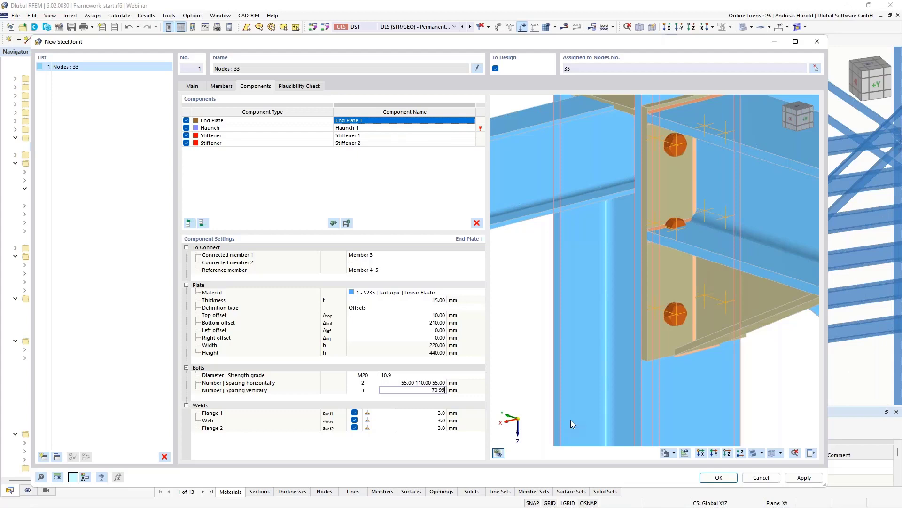
text( 150)
key(Return)
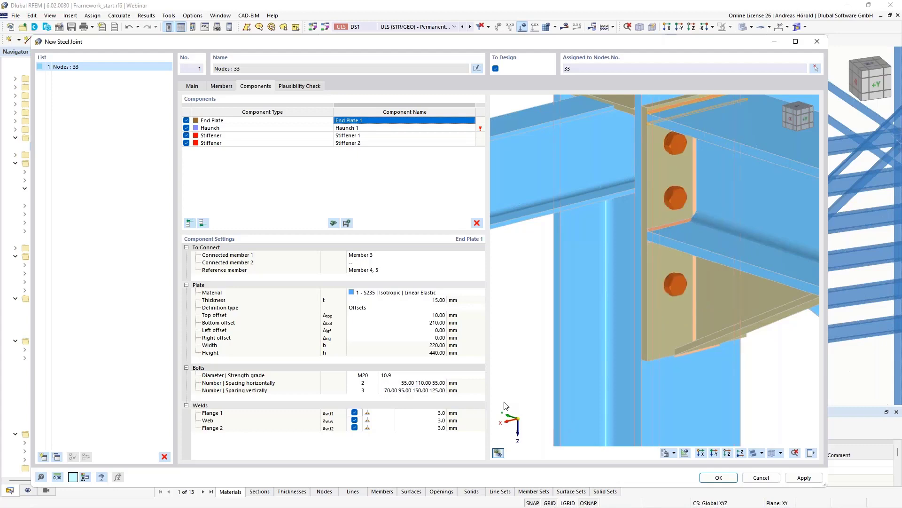
- Set the end plate's Flange 1 weld size to 6 mm, keeping the double fillet weld type
click(390, 413)
click(390, 413)
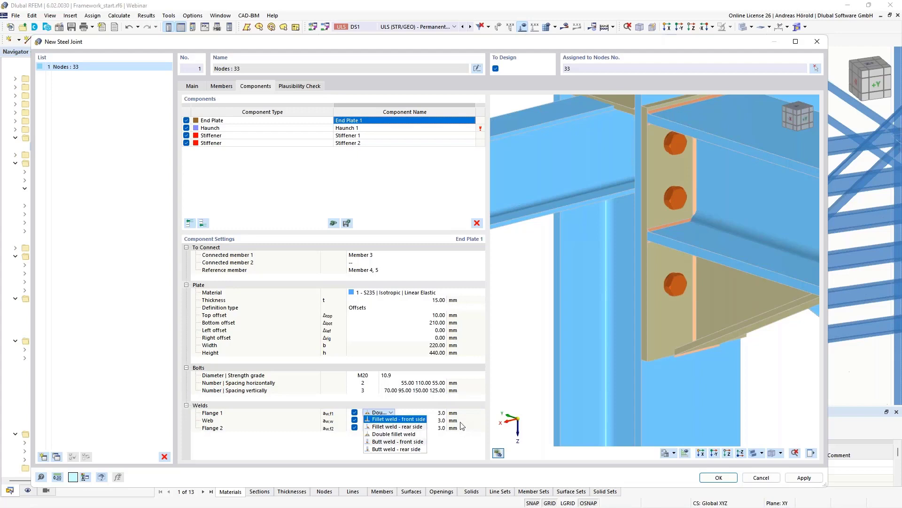
click(441, 413)
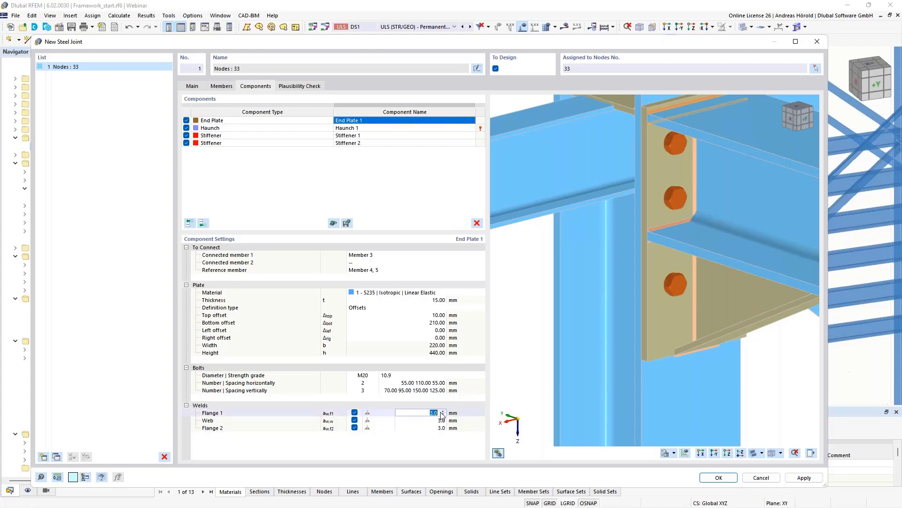
text(6)
key(Tab)
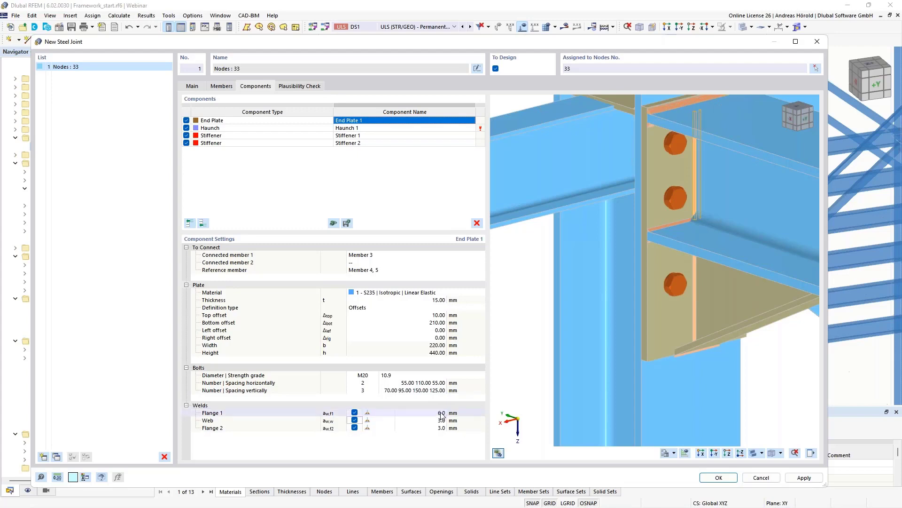
- Set the end plate's web weld to 4 mm and its Flange 2 weld to 6 mm
click(441, 420)
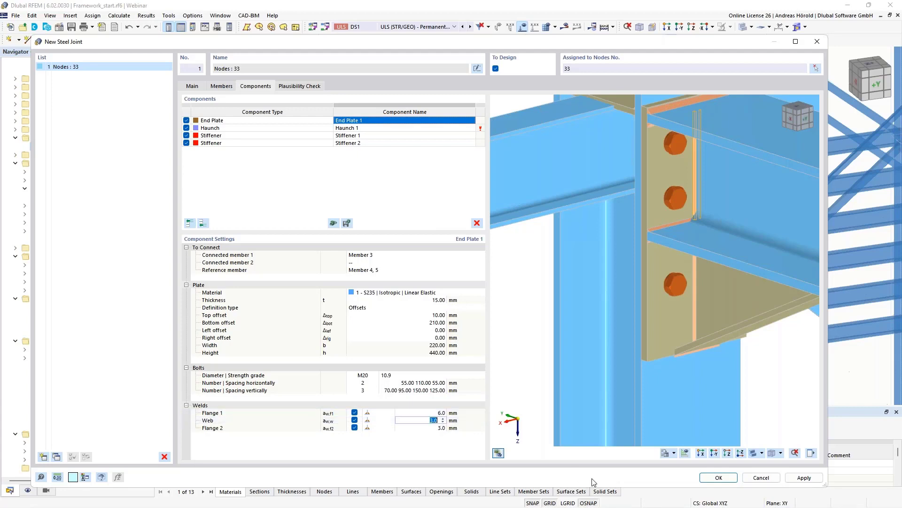
text(4)
key(Tab)
key(Tab)
key(Tab)
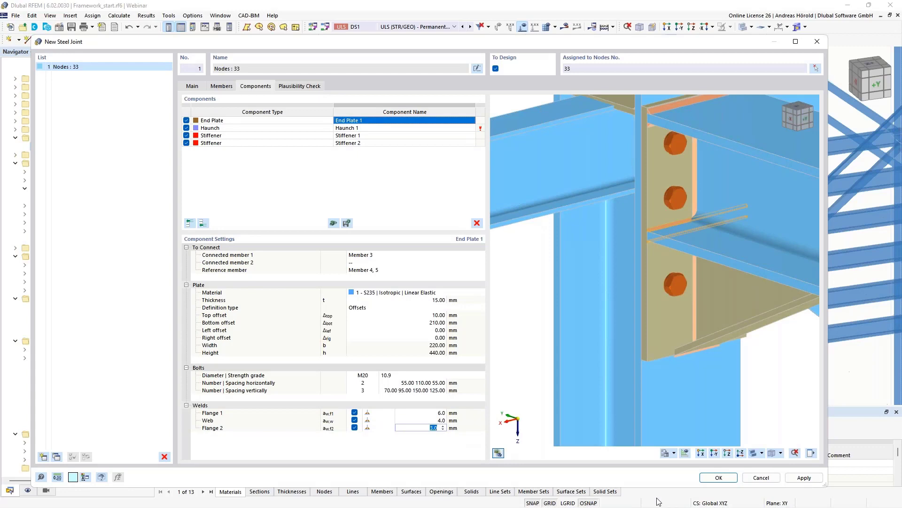
text(6)
key(Return)
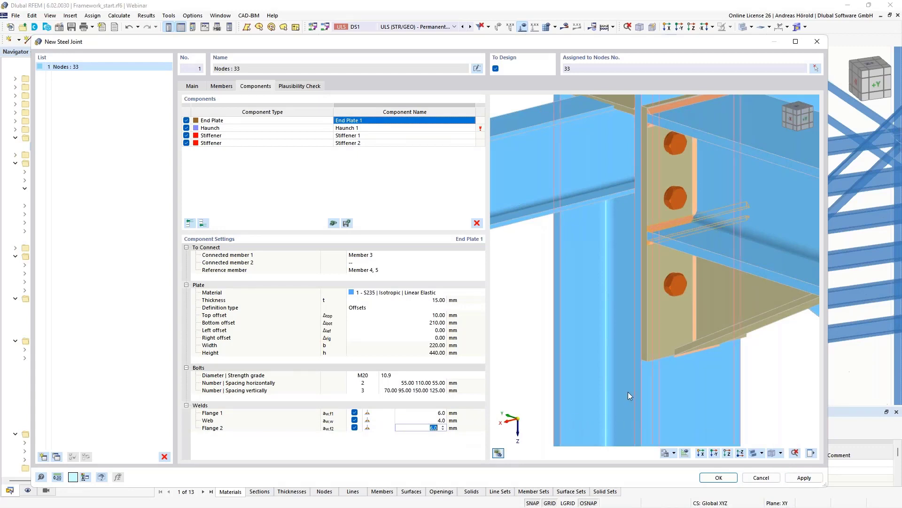
- Select the Haunch 1 component, check its extended member and reference plate, and set the haunch plate height to 180 mm
scroll(669, 360, up, 3)
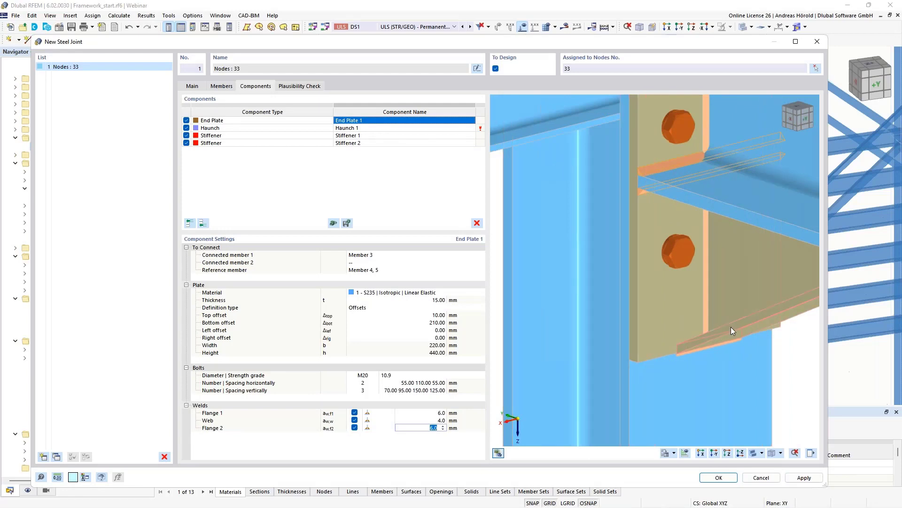
click(395, 132)
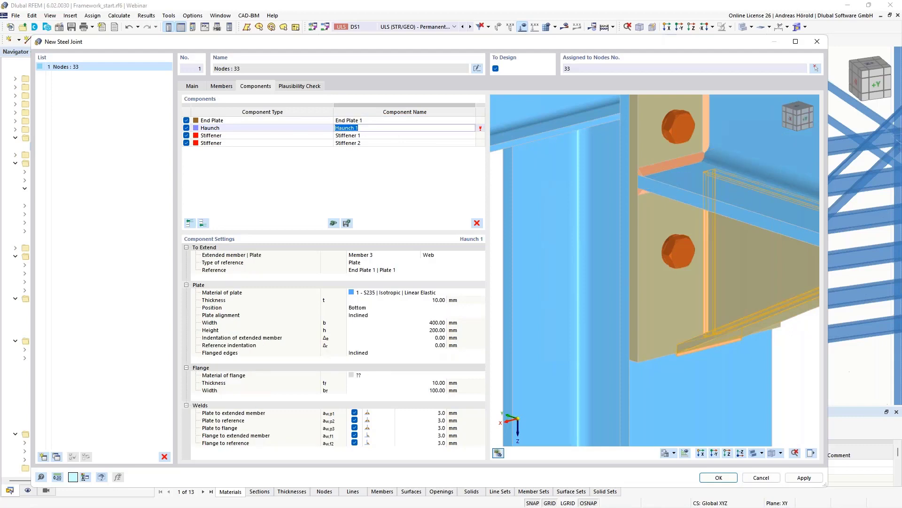
click(378, 255)
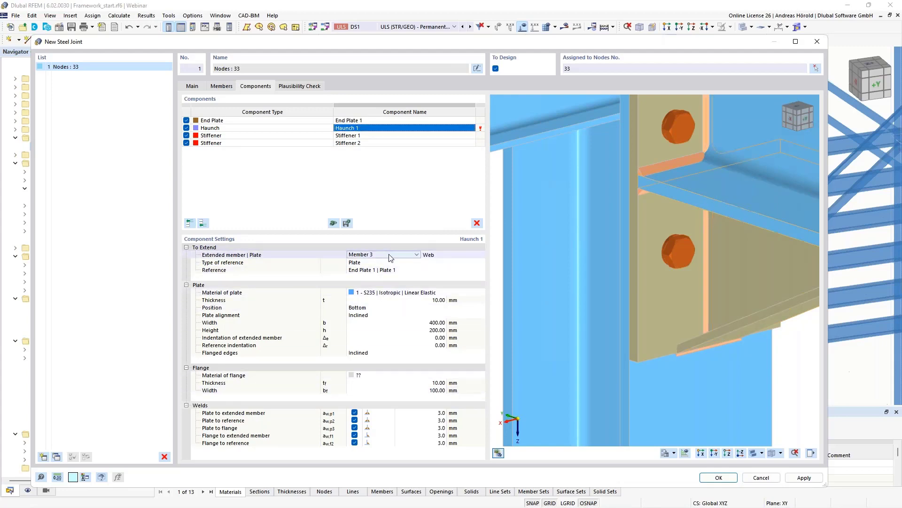
scroll(682, 264, down, 3)
middle_drag(710, 252, 637, 235)
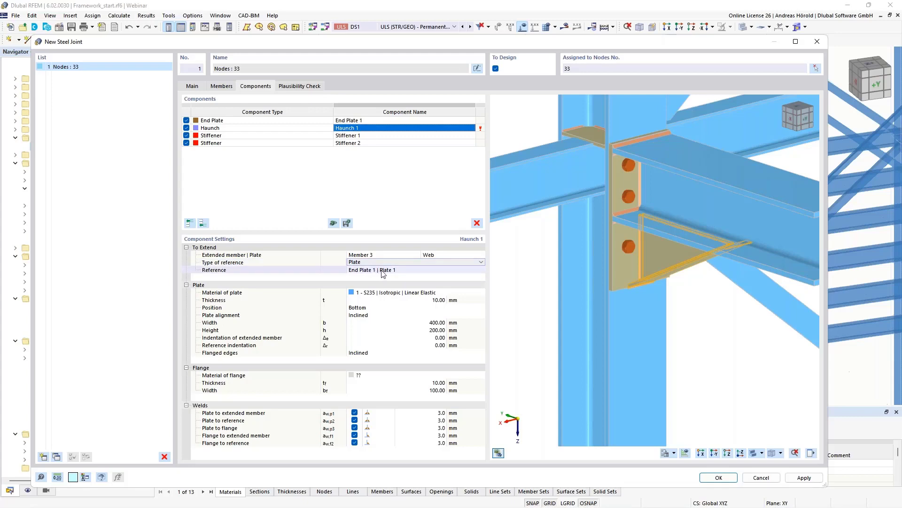
click(379, 271)
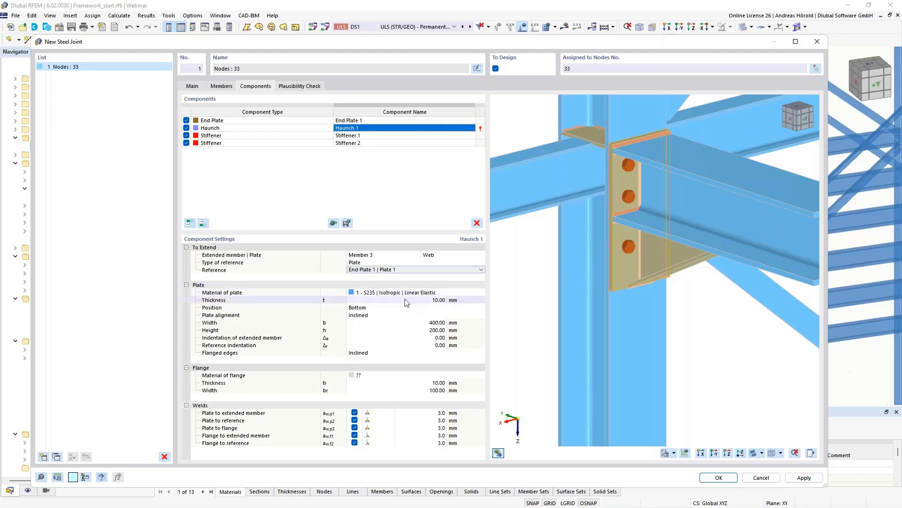
click(431, 330)
text(1)
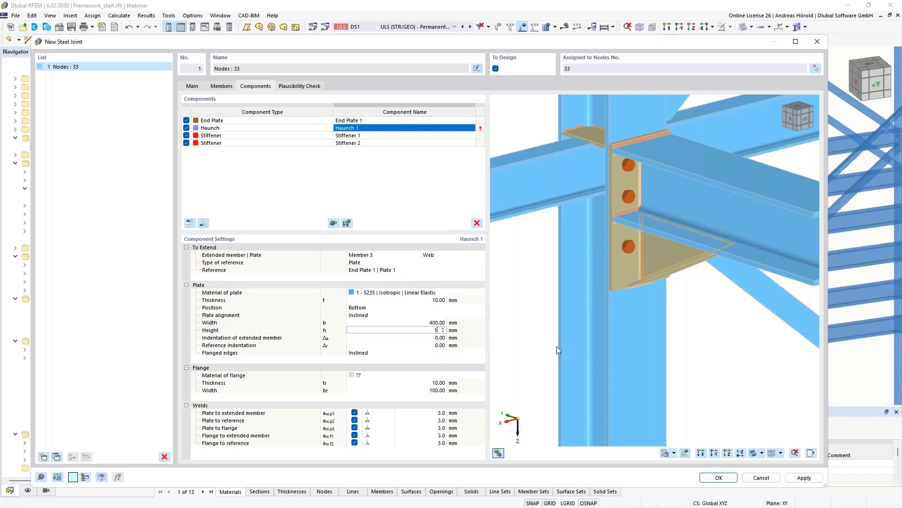
text(80)
key(Tab)
- Assign material 1 - S235 to the haunch flange
scroll(644, 288, up, 5)
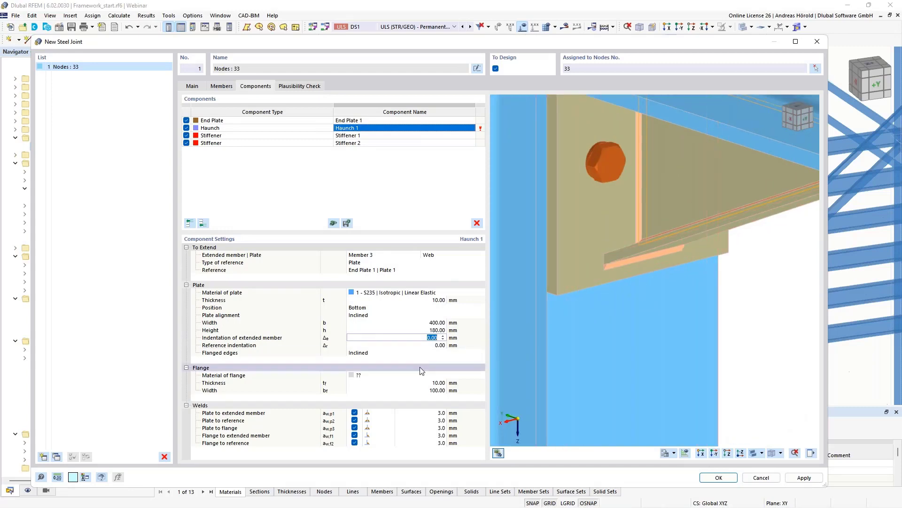
click(399, 375)
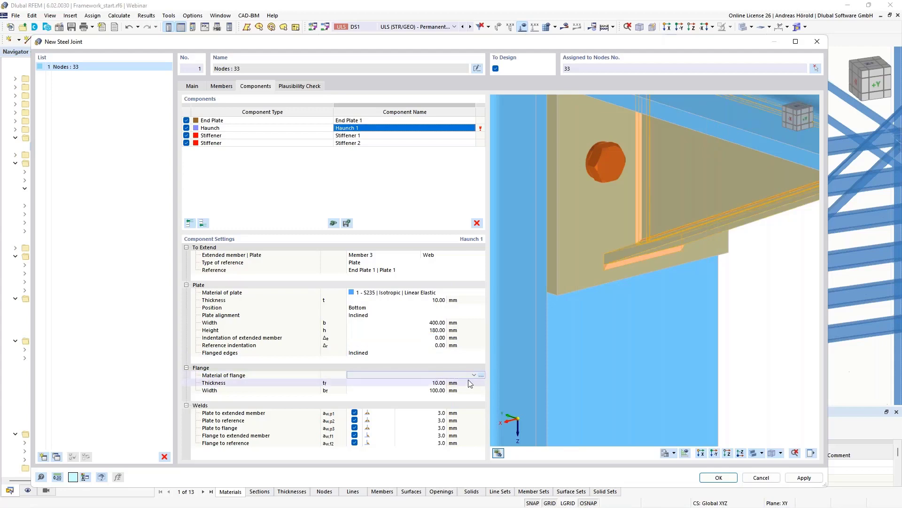
click(399, 376)
click(413, 382)
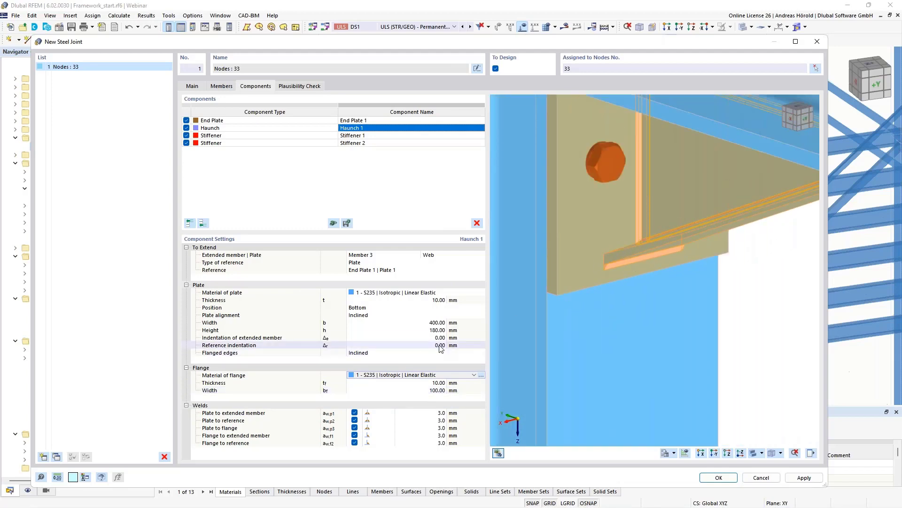
- Set the haunch flange width to 200 mm
click(423, 390)
text(2)
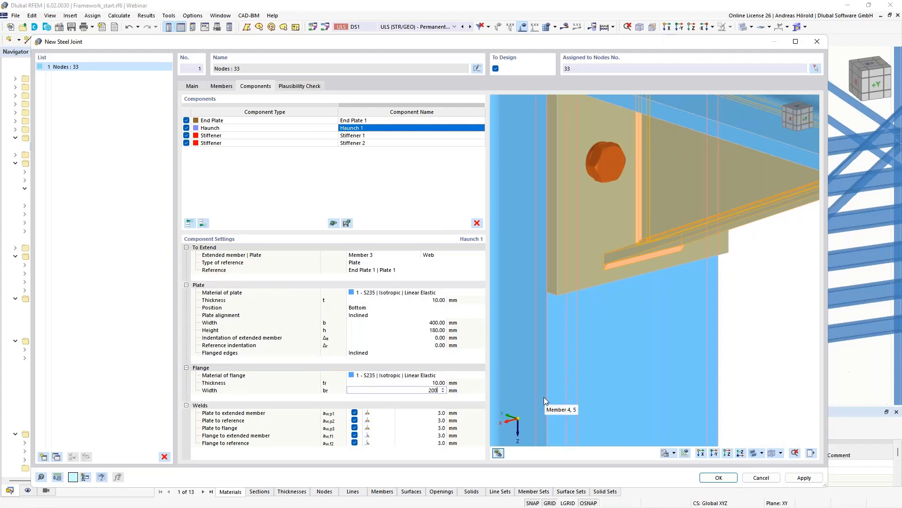
text(00)
key(Return)
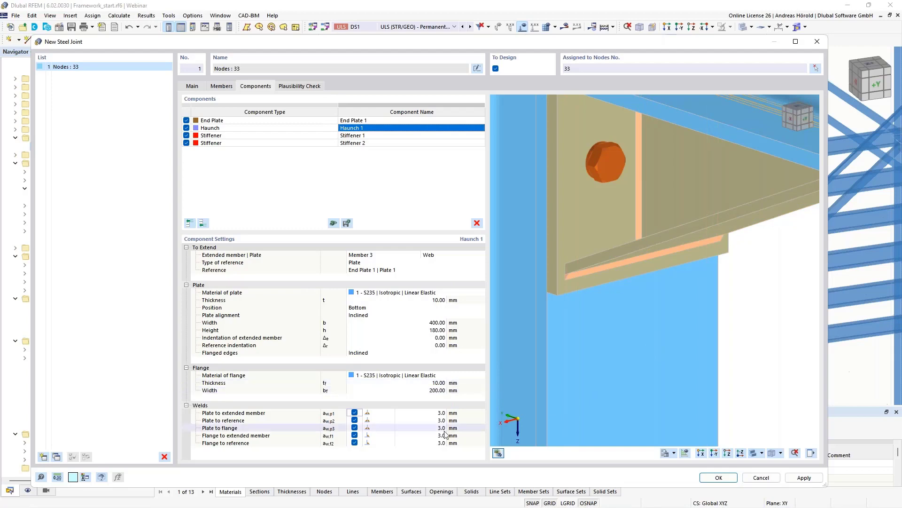
- Set the haunch's plate-to-extended-member weld to 4 mm and check its weld type
click(421, 413)
scroll(690, 297, down, 4)
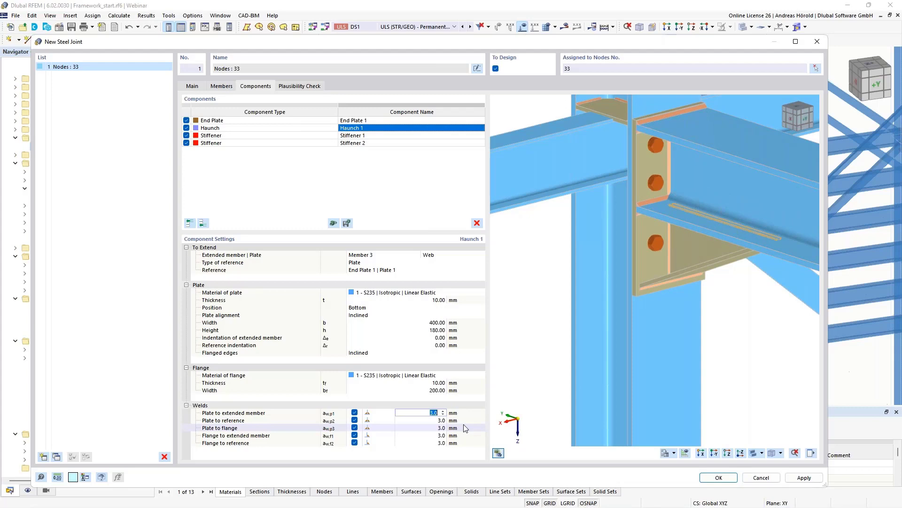
text(4)
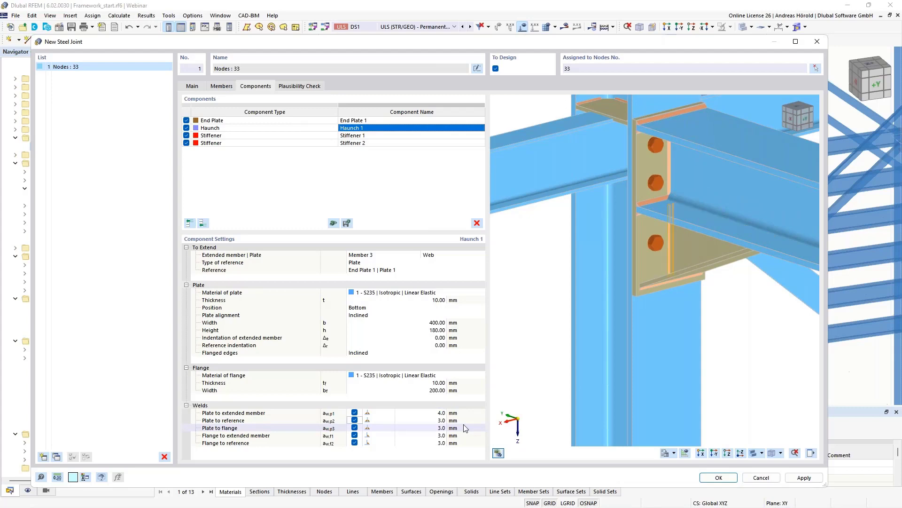
click(382, 414)
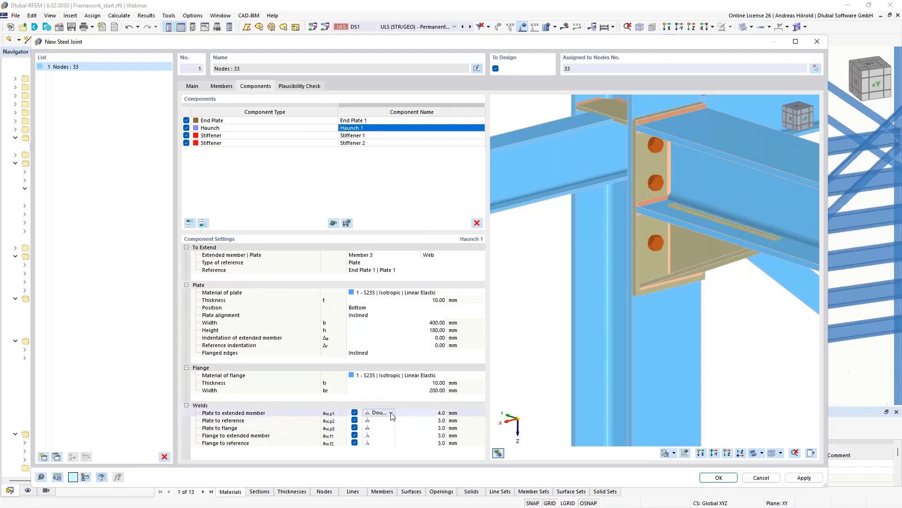
click(391, 413)
click(392, 414)
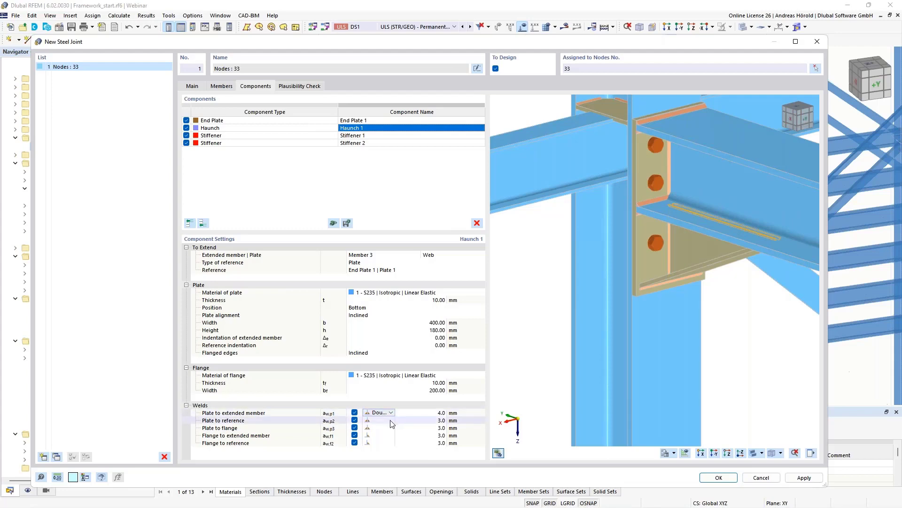
- Set the haunch's plate-to-reference and plate-to-flange welds to 4 mm
click(439, 421)
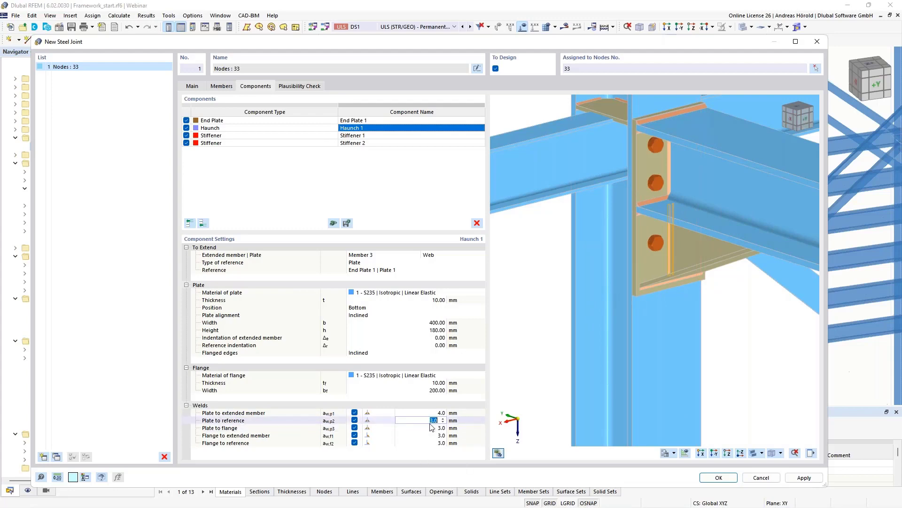
text(4)
key(Return)
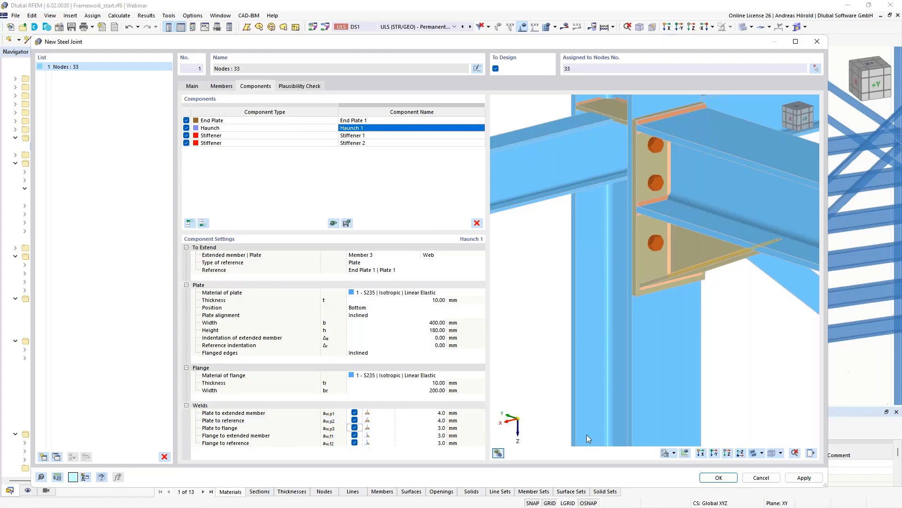
click(423, 427)
key(Tab)
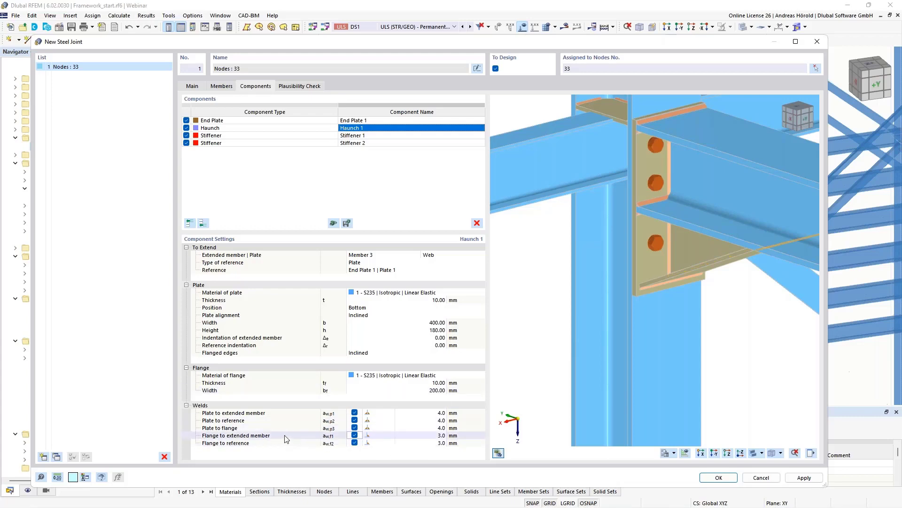
- Change the haunch's flange-to-extended-member weld to a rear-side butt weld
click(385, 437)
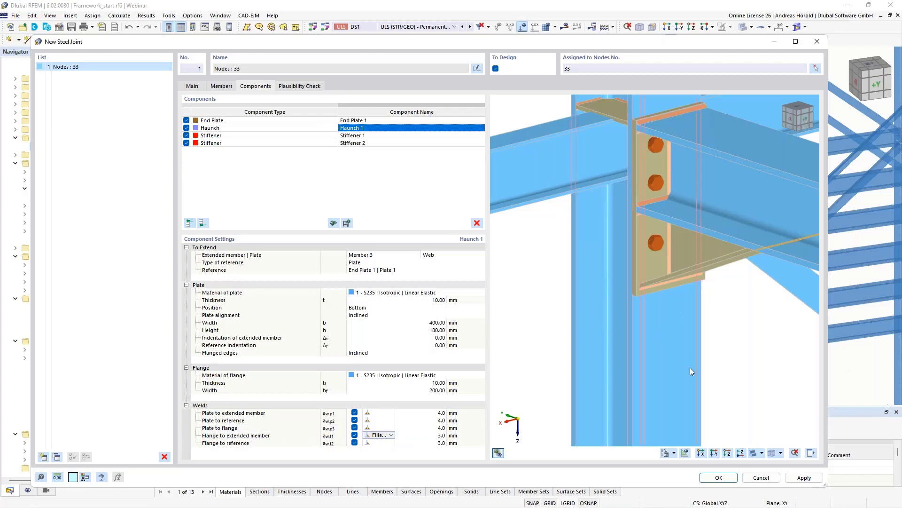
ctrl+middle_drag(690, 368, 752, 346)
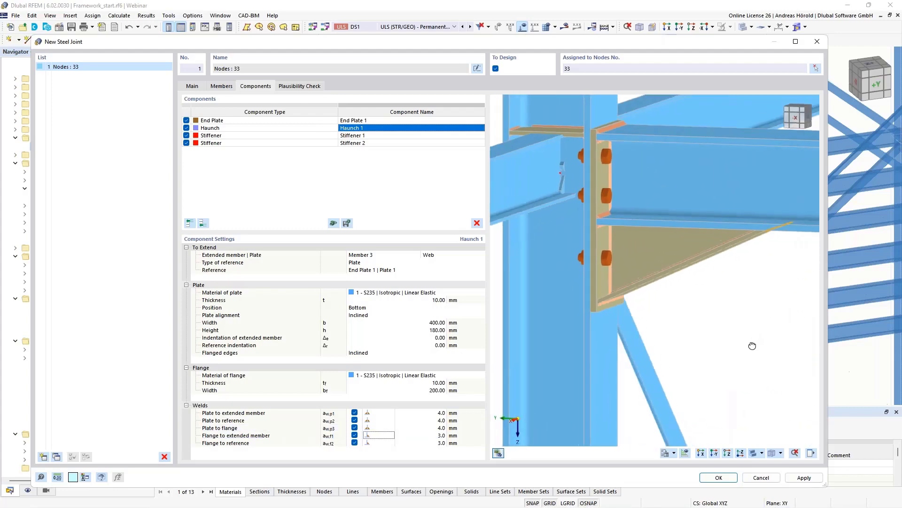
scroll(747, 334, up, 6)
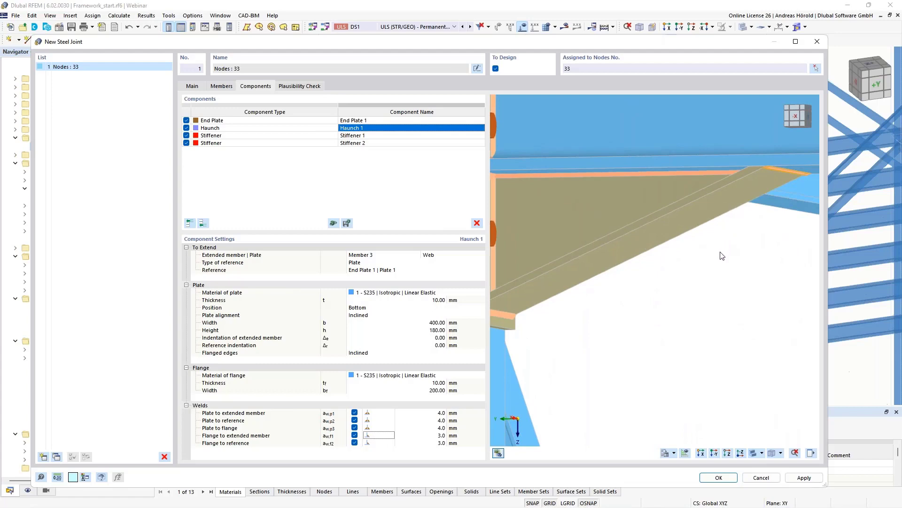
click(390, 437)
click(391, 435)
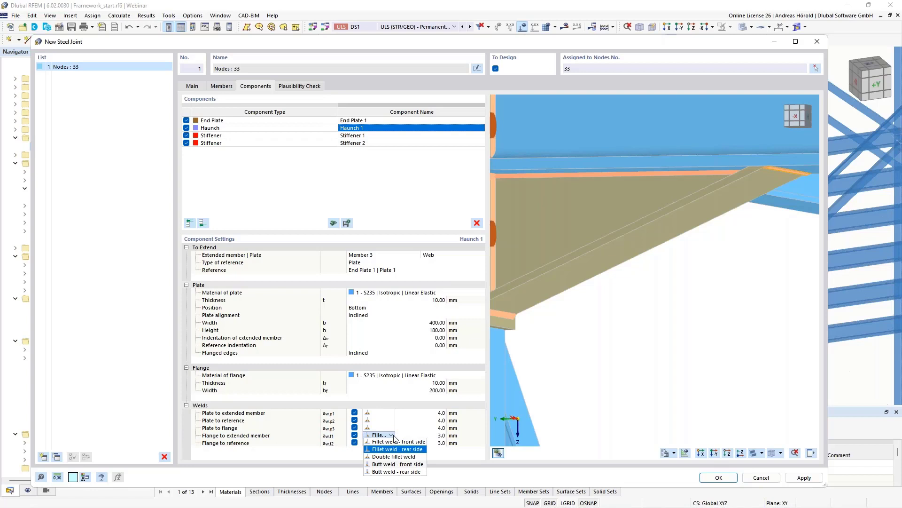
click(397, 472)
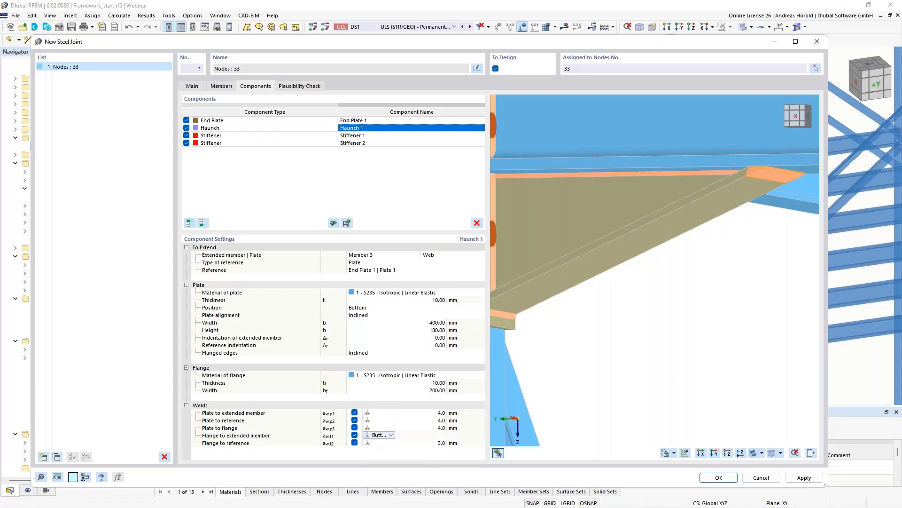
- Change the haunch's flange-to-reference weld to a double fillet weld
click(383, 442)
scroll(611, 374, down, 5)
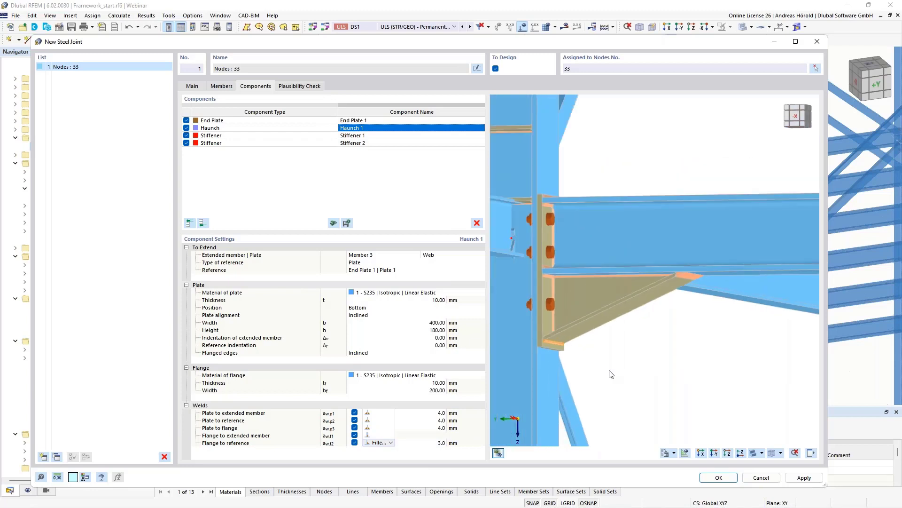
scroll(610, 372, up, 4)
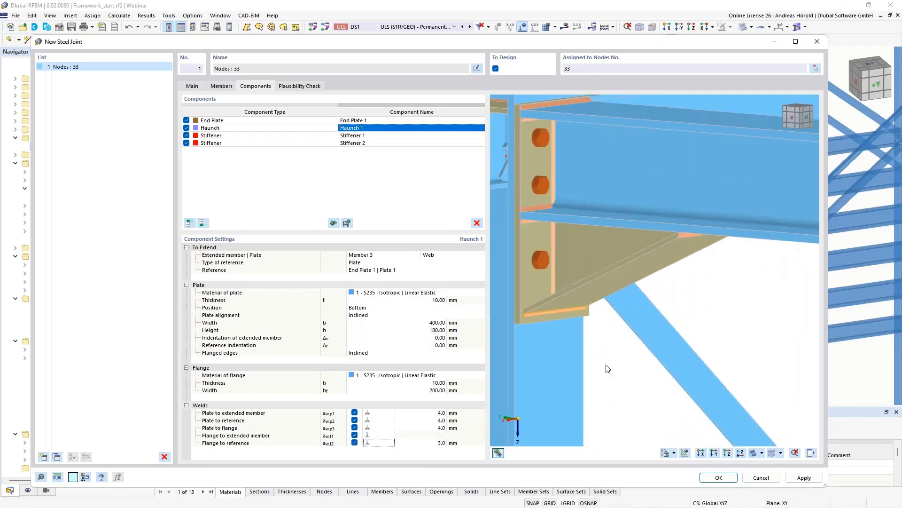
scroll(611, 366, up, 3)
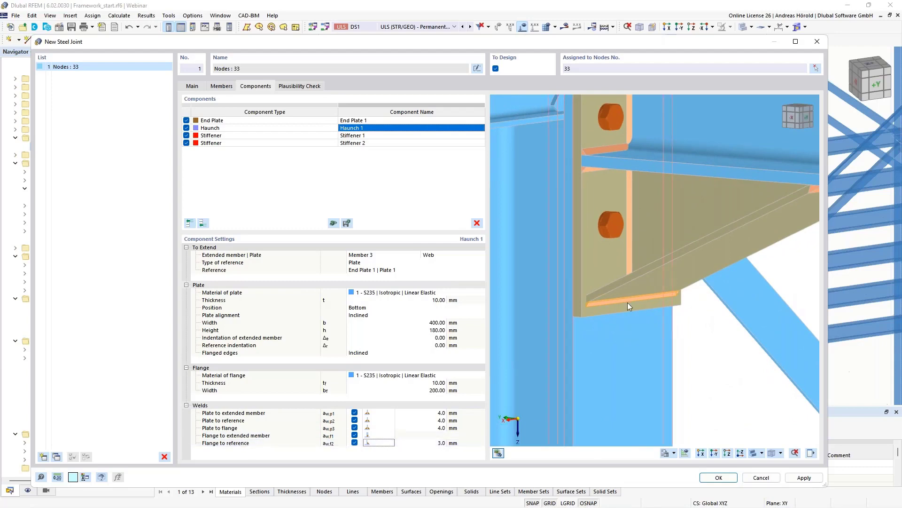
click(382, 445)
click(389, 442)
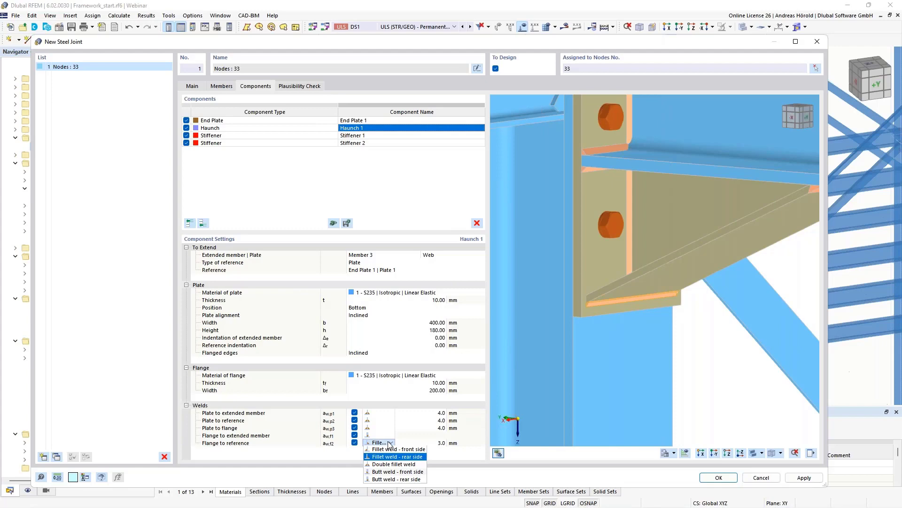
click(405, 464)
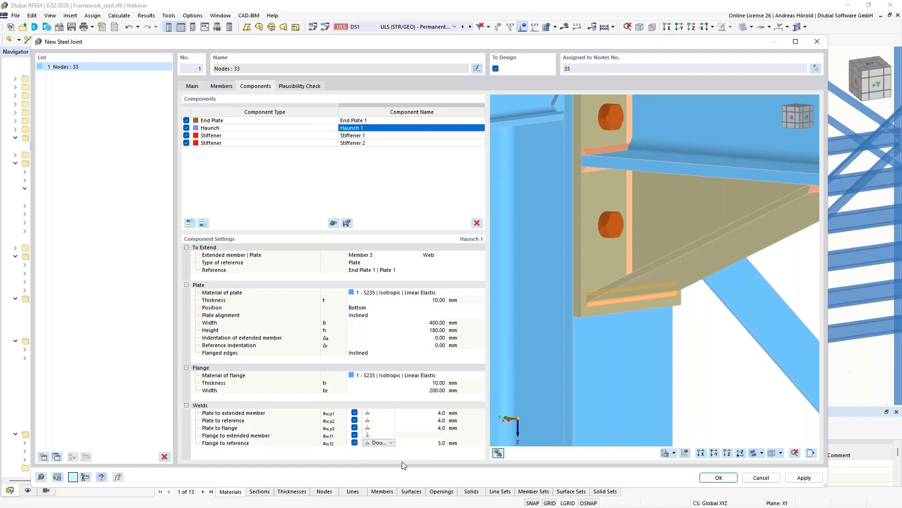
- Set the haunch's flange-to-reference weld size to 5 mm
click(440, 443)
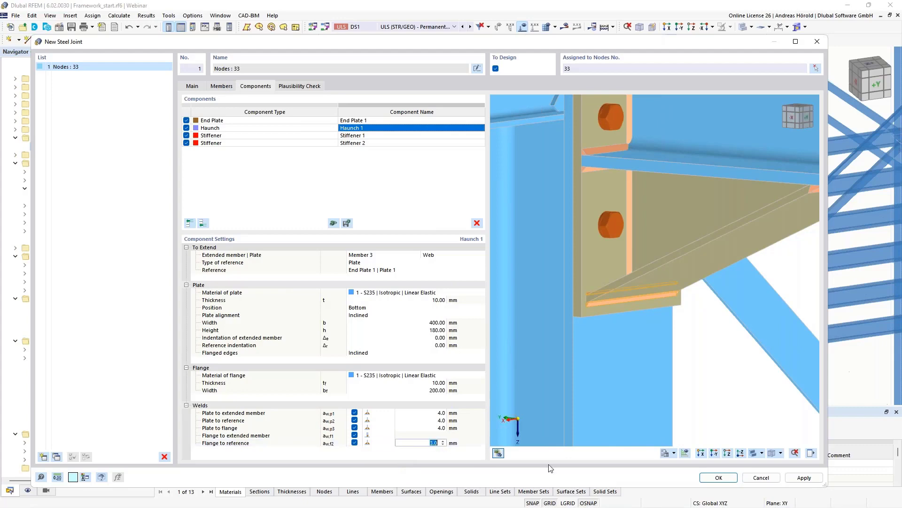
text(5)
key(Return)
scroll(598, 280, down, 5)
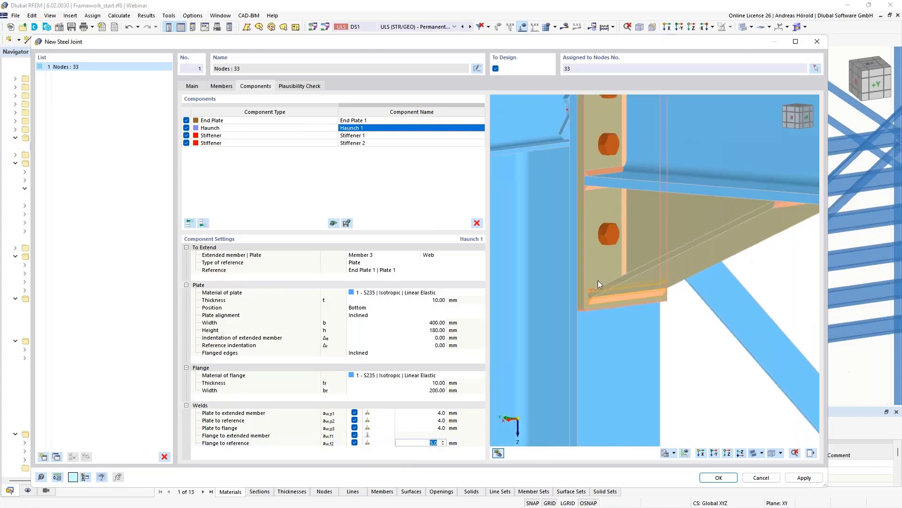
middle_drag(634, 296, 689, 337)
- Set the weld of Stiffener 1 to 4 mm
click(385, 136)
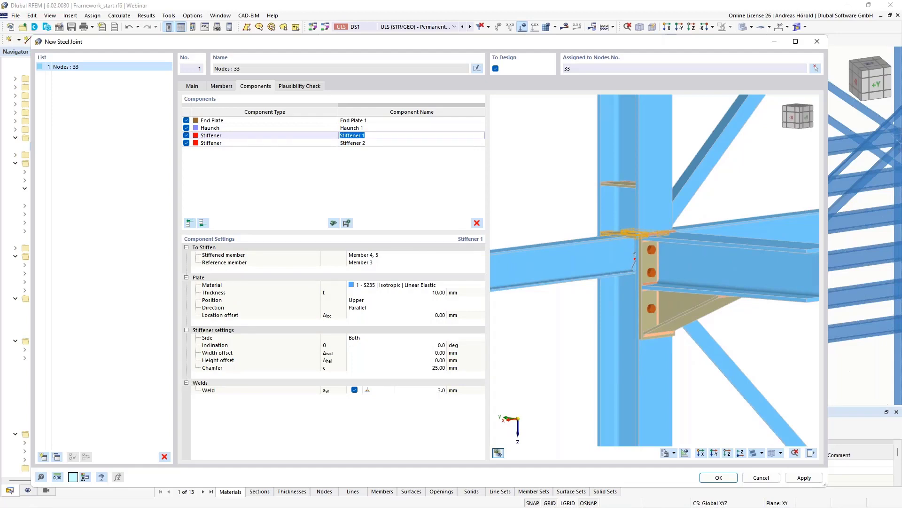
scroll(607, 250, up, 2)
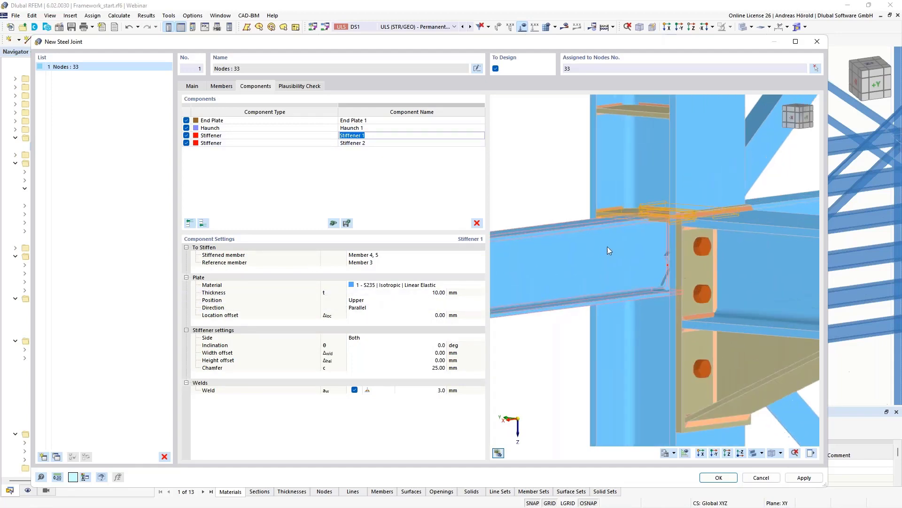
scroll(608, 248, up, 1)
scroll(670, 223, down, 2)
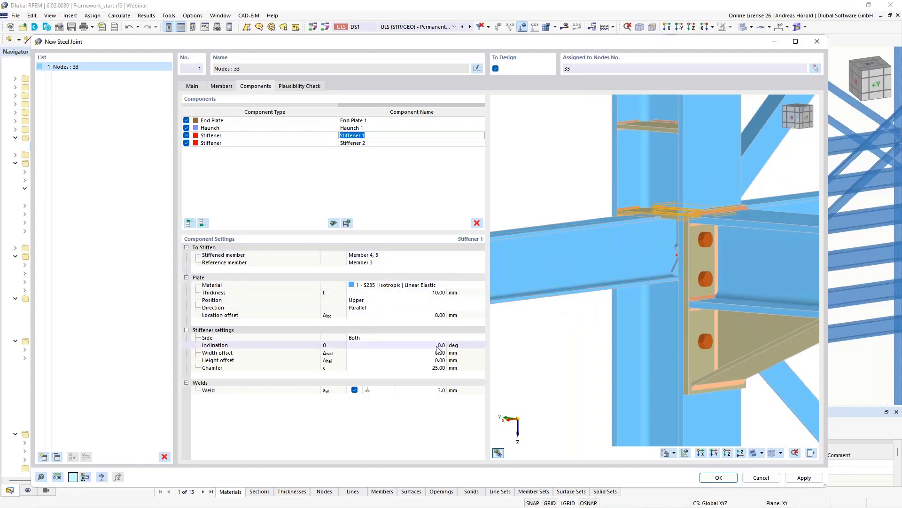
click(441, 391)
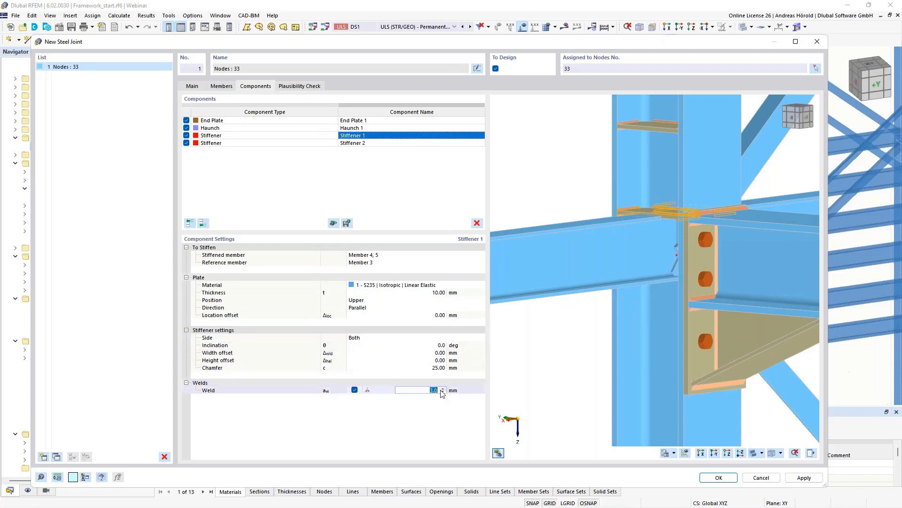
text(4)
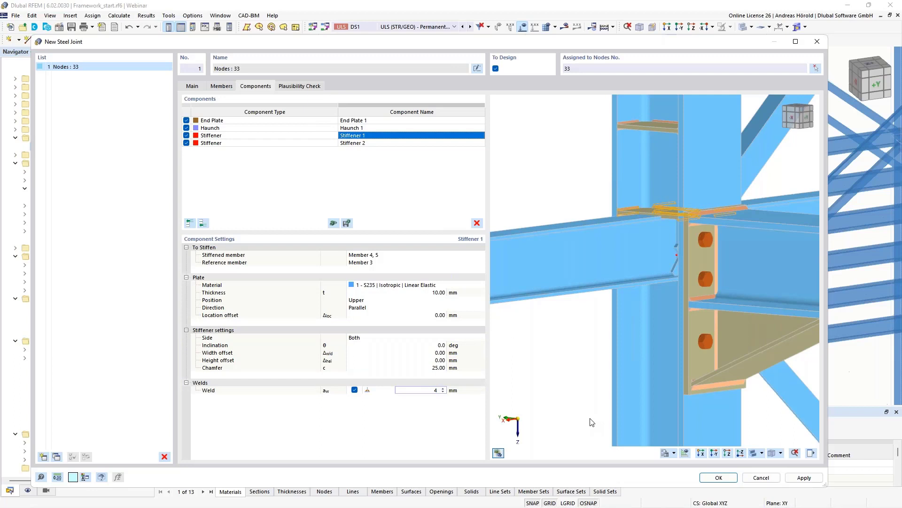
key(Return)
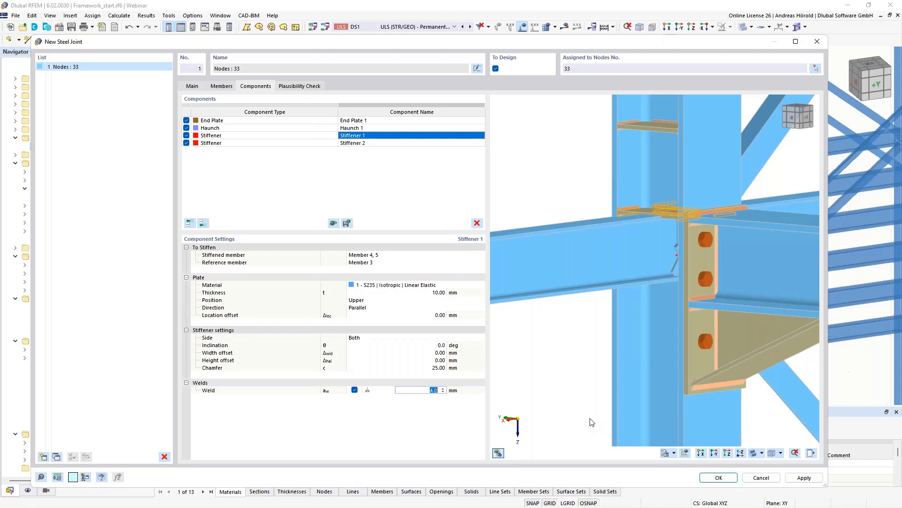
- Set the location offset of Stiffener 2 to -400 mm so it sits level with the haunch's lower end
click(399, 144)
click(400, 143)
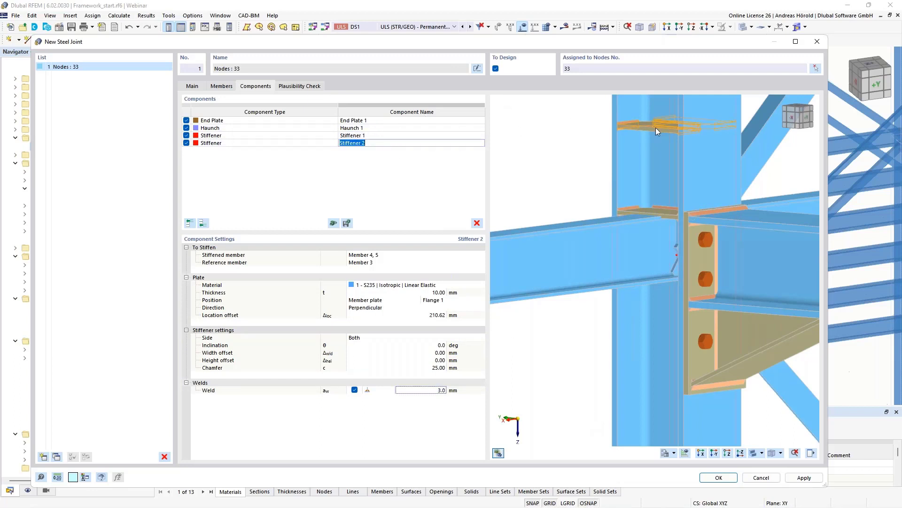
click(432, 315)
text(-400)
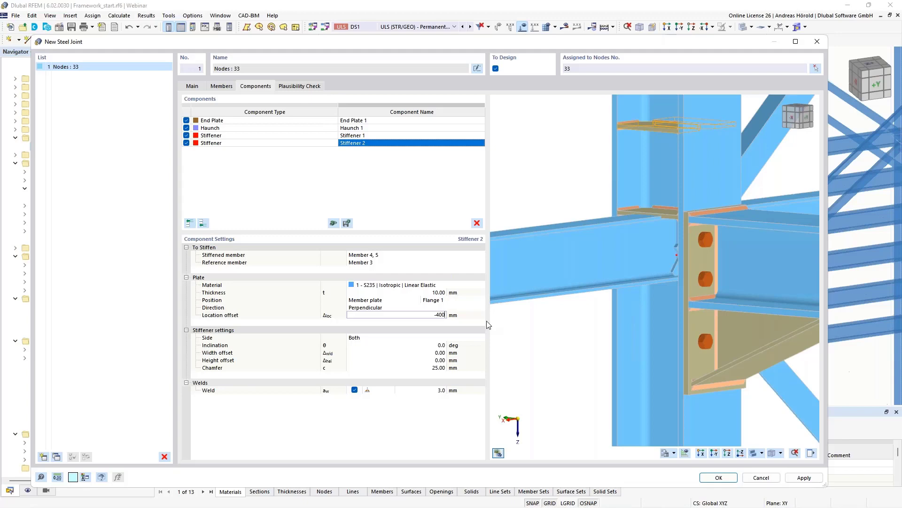
key(Tab)
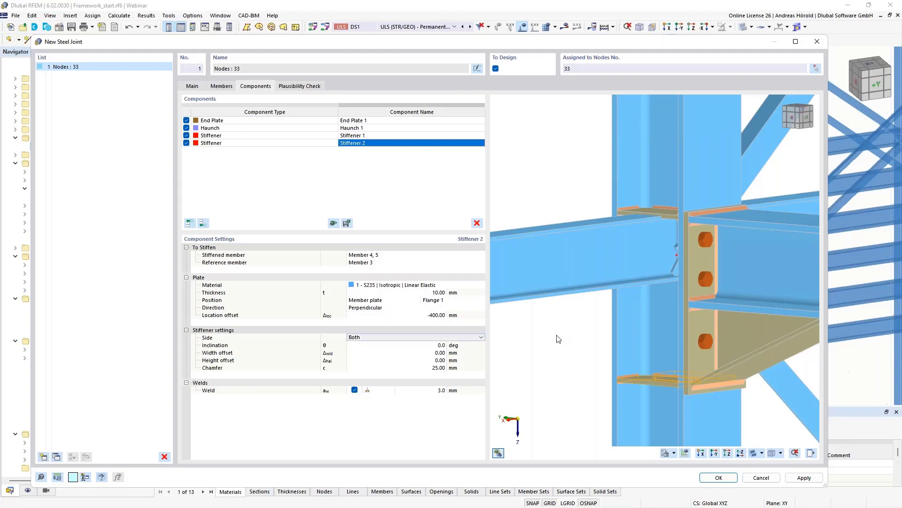
scroll(676, 404, up, 4)
scroll(676, 403, down, 2)
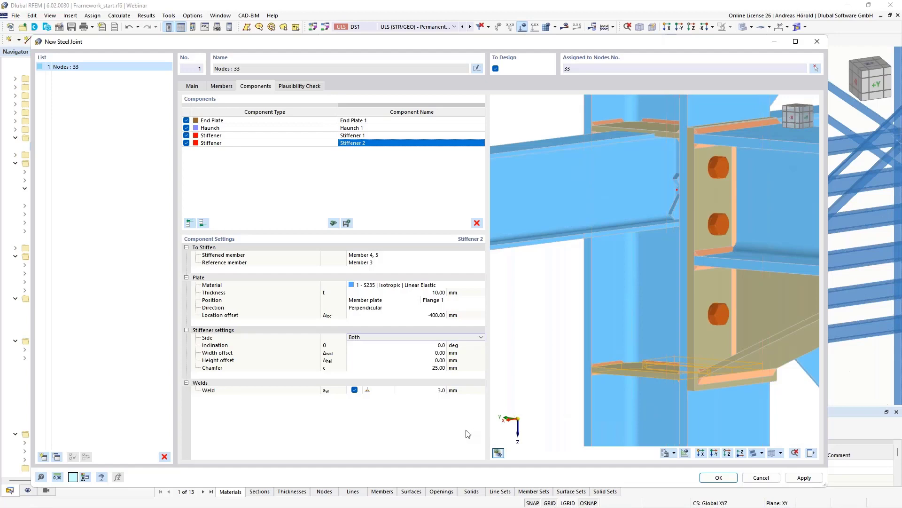
- Set the weld of Stiffener 2 to 4 mm
click(434, 390)
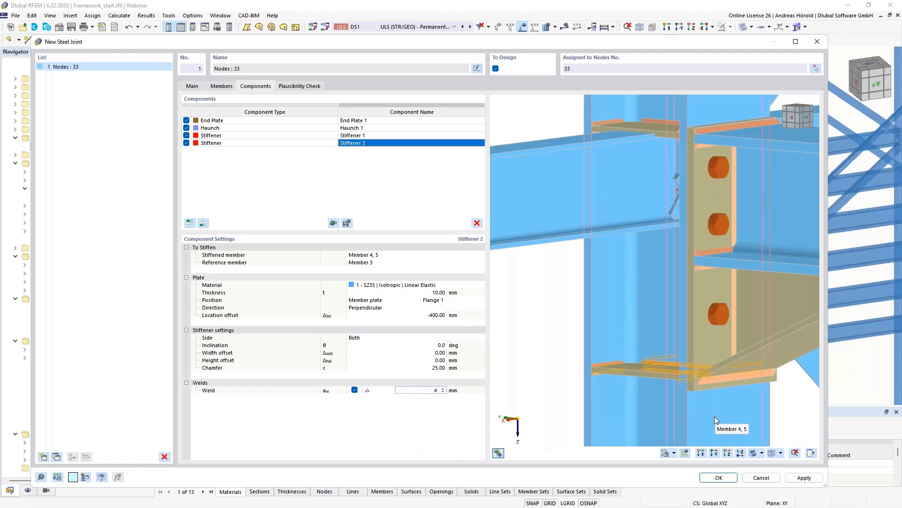
key(Up)
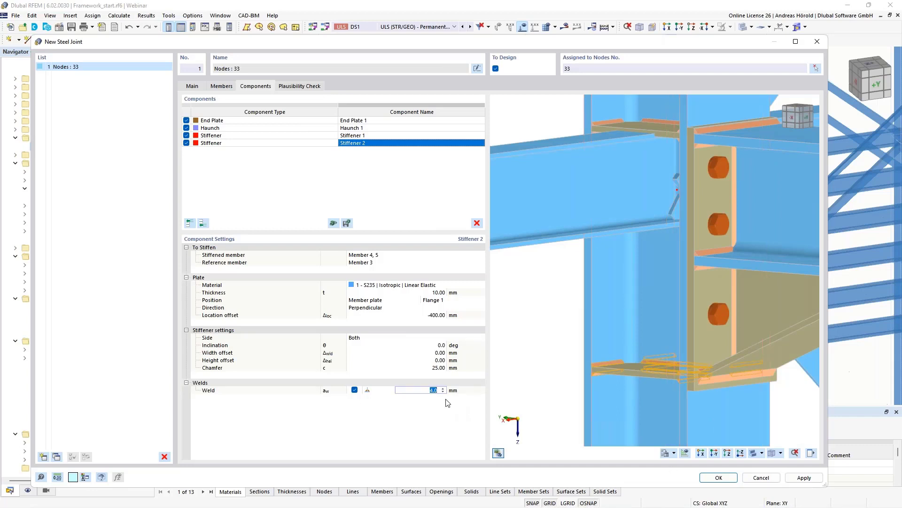
key(Return)
scroll(572, 359, down, 3)
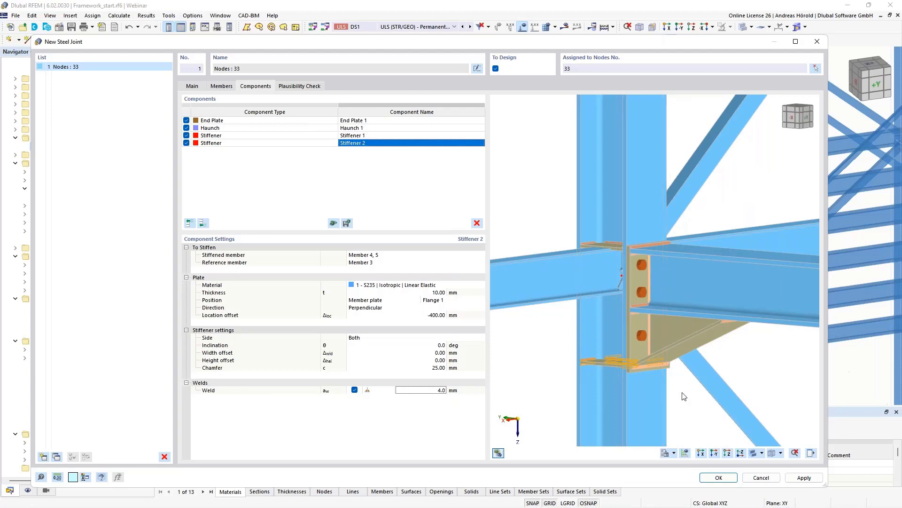
mouse_move(682, 394)
ctrl+middle_down()
mouse_move(577, 391)
mouse_move(684, 393)
ctrl+middle_up()
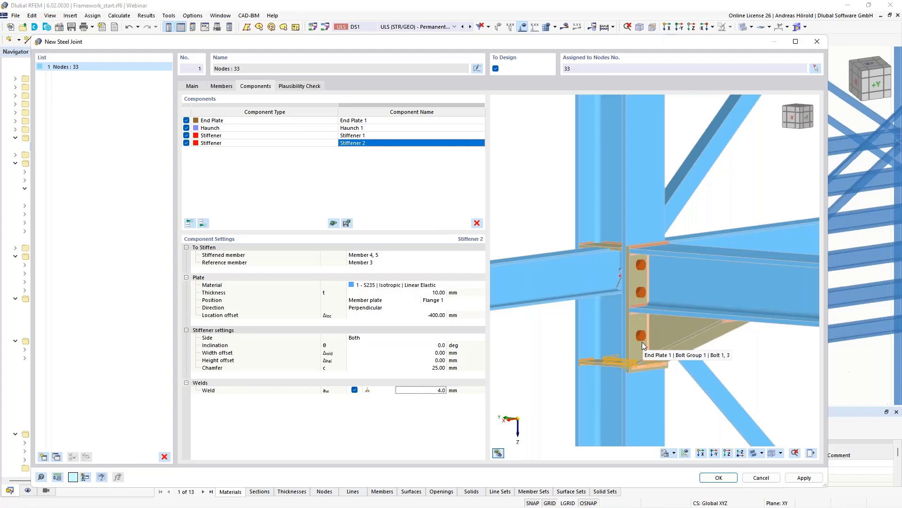
scroll(640, 345, down, 5)
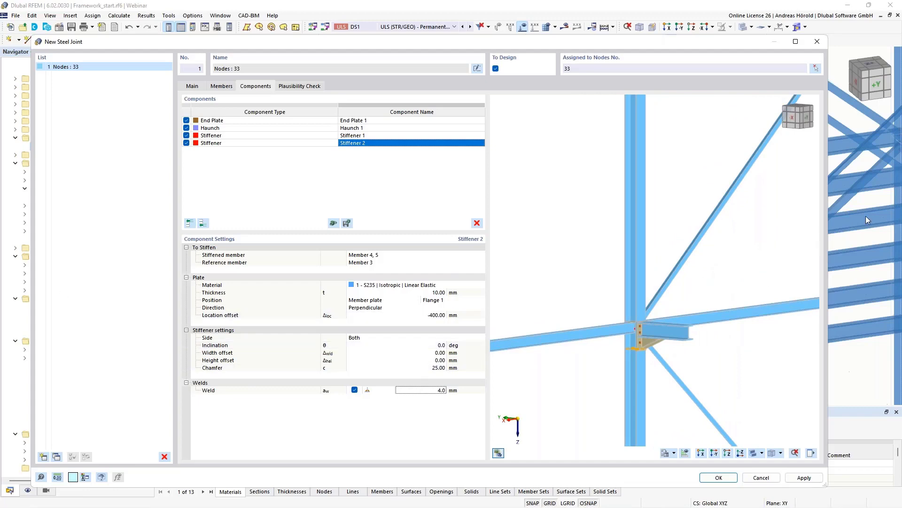
scroll(629, 341, up, 5)
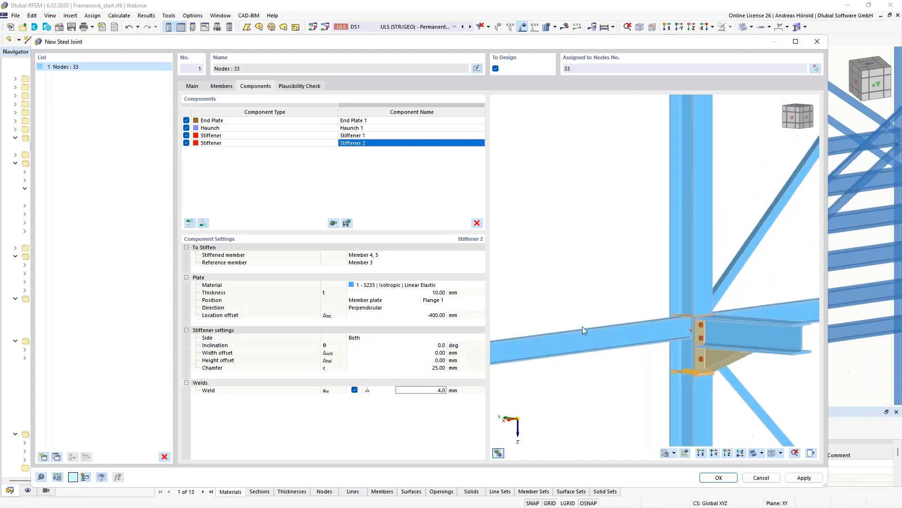
click(346, 224)
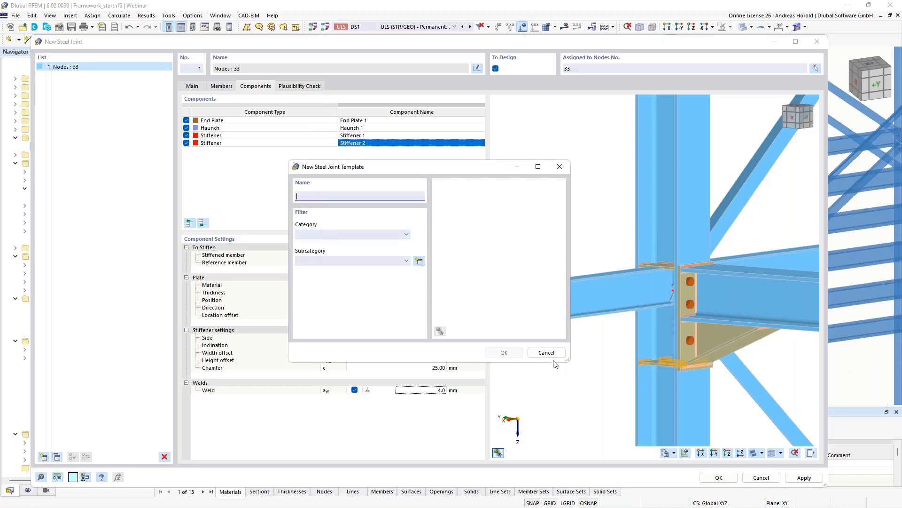
click(543, 353)
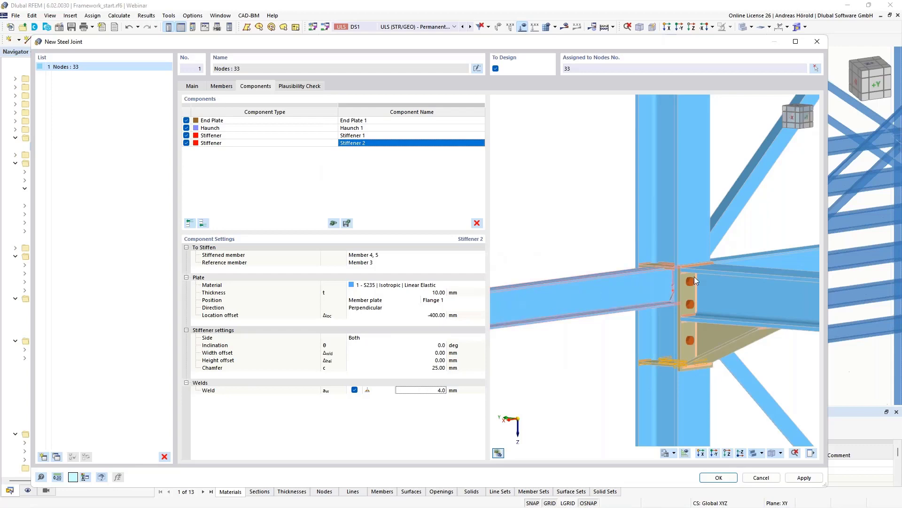
- Add a second end plate component after the stiffeners in the joint's component list
mouse_move(607, 329)
ctrl+middle_down()
mouse_move(678, 350)
mouse_move(769, 324)
mouse_move(623, 330)
ctrl+middle_up()
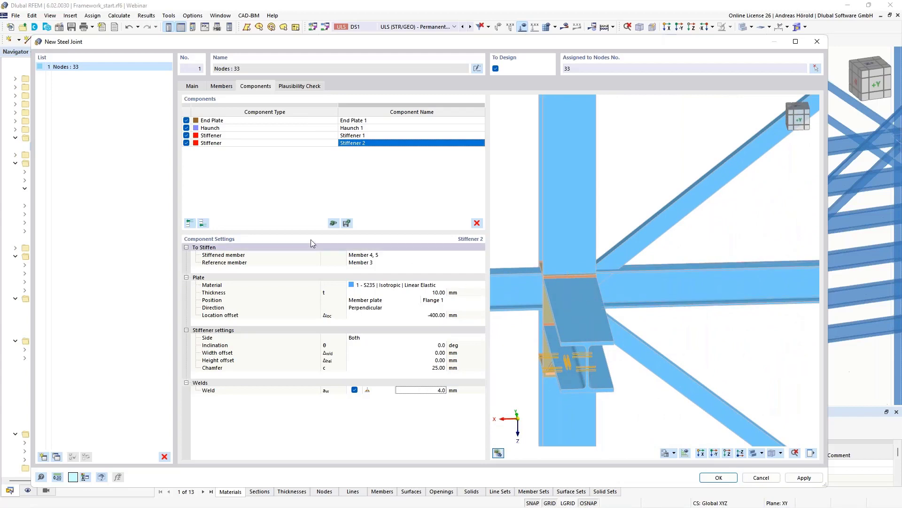
click(203, 225)
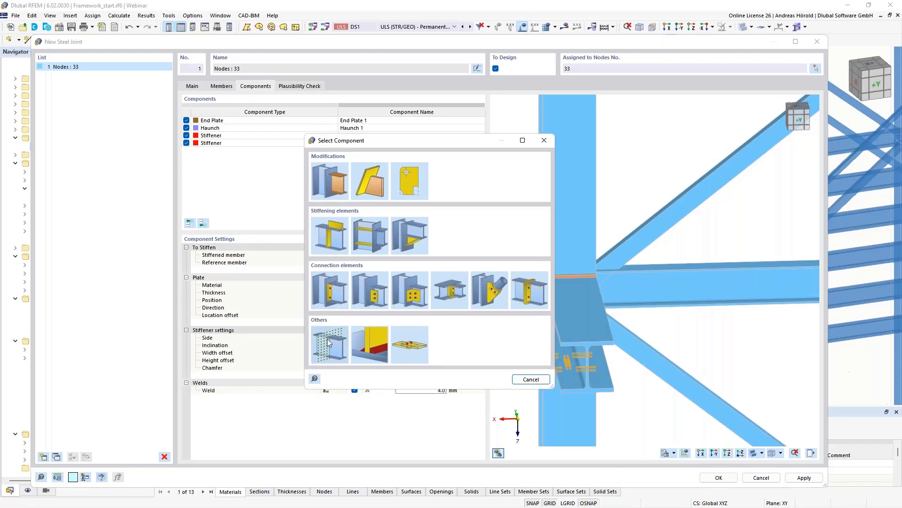
click(331, 292)
ctrl+middle_drag(685, 360, 604, 348)
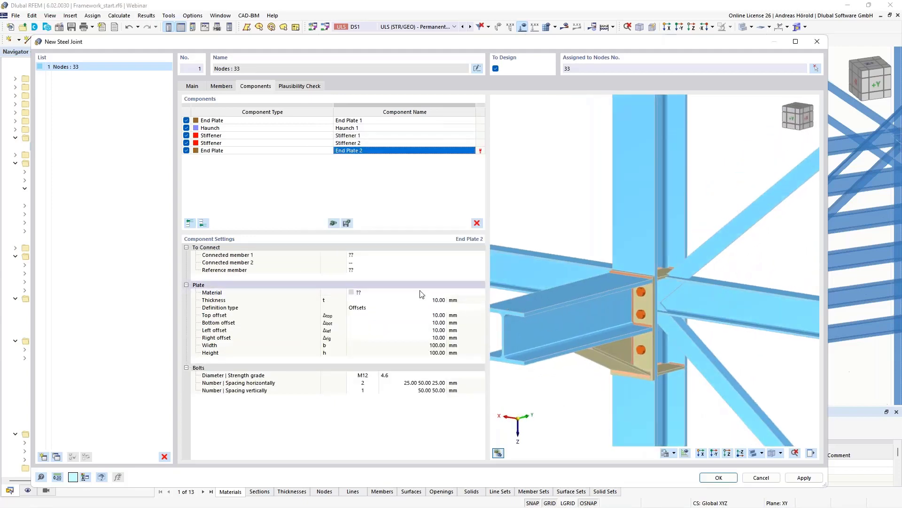
- Assign Member 1 as the first connected member of End Plate 2
click(357, 255)
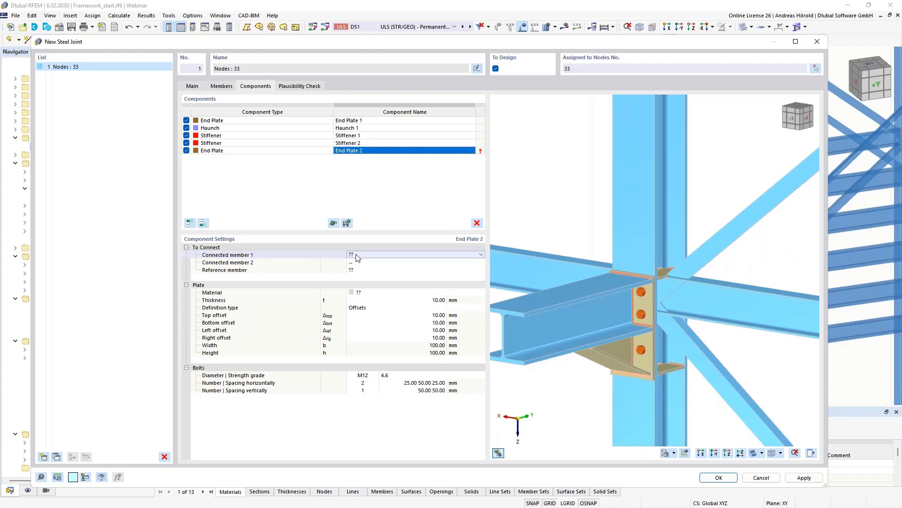
click(383, 256)
click(385, 262)
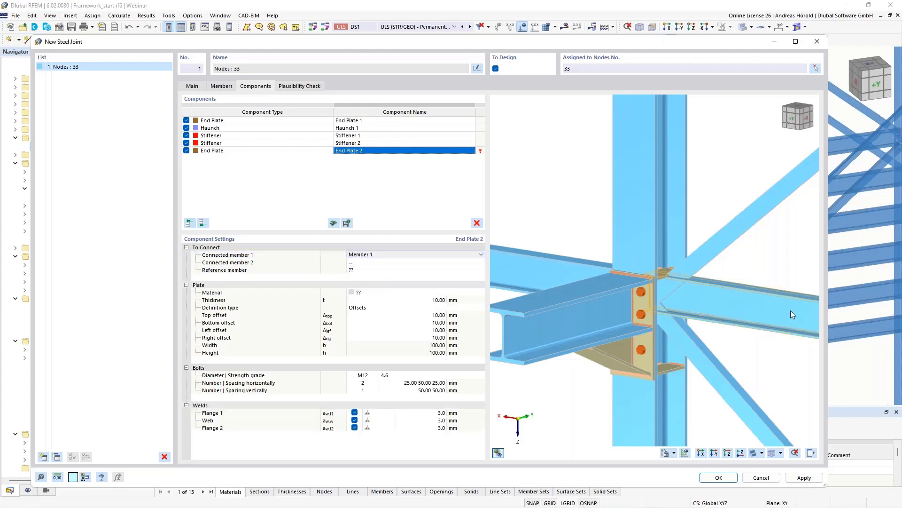
- Assign Member 6 as the second connected member of End Plate 2
scroll(740, 317, up, 3)
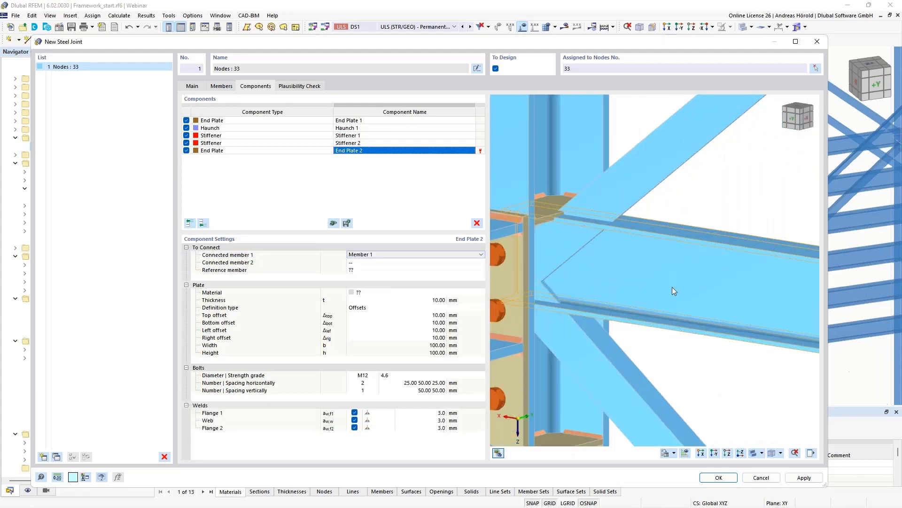
scroll(673, 287, down, 3)
ctrl+middle_drag(705, 328, 663, 316)
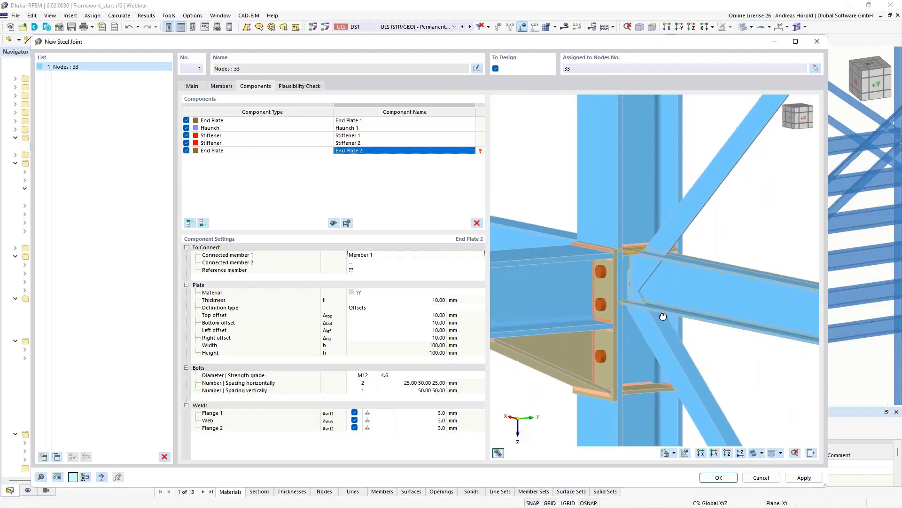
click(371, 261)
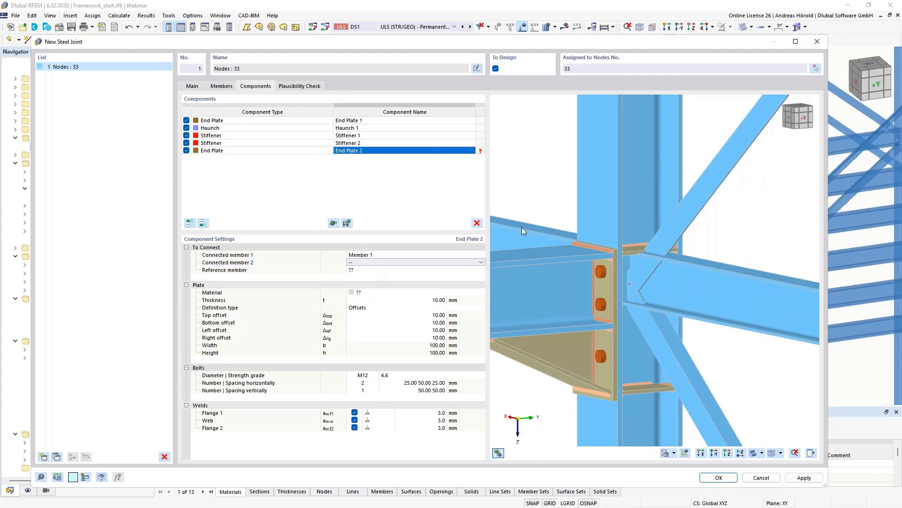
click(478, 263)
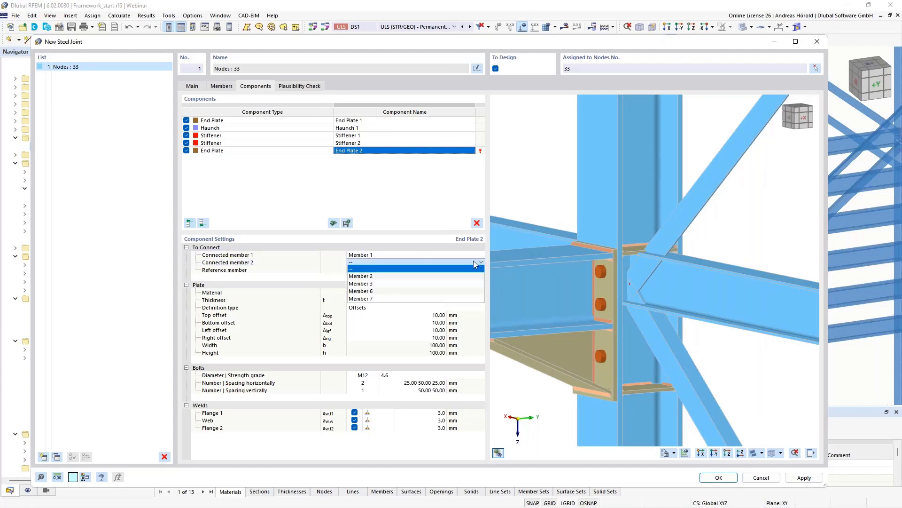
click(416, 291)
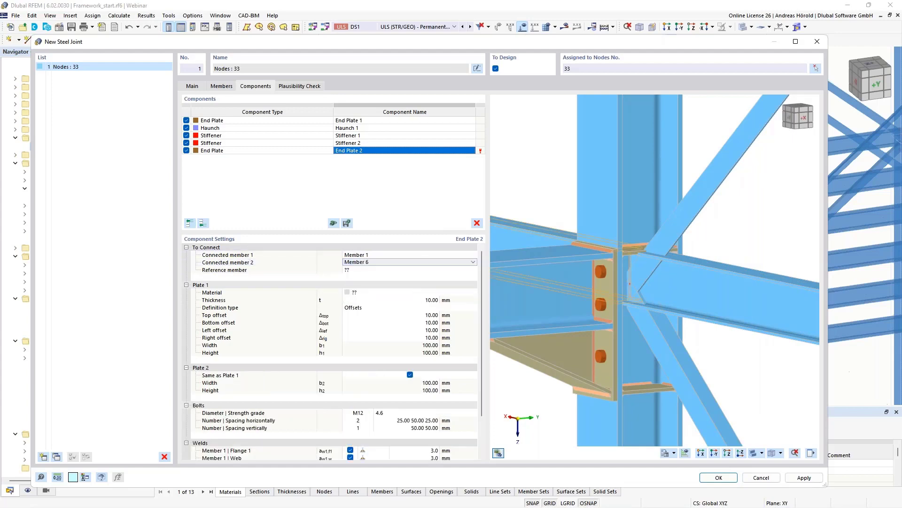
- Set Member 4, 5 as the reference member of End Plate 2
click(381, 271)
click(382, 271)
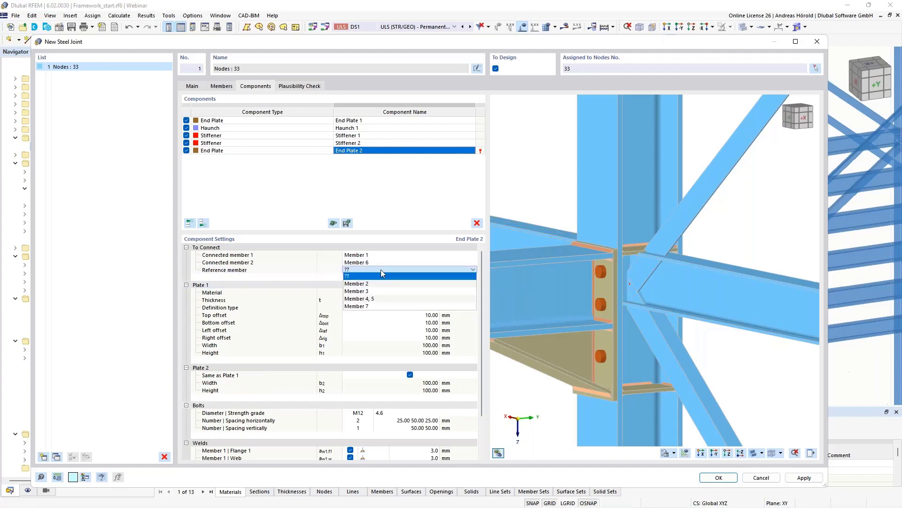
click(386, 299)
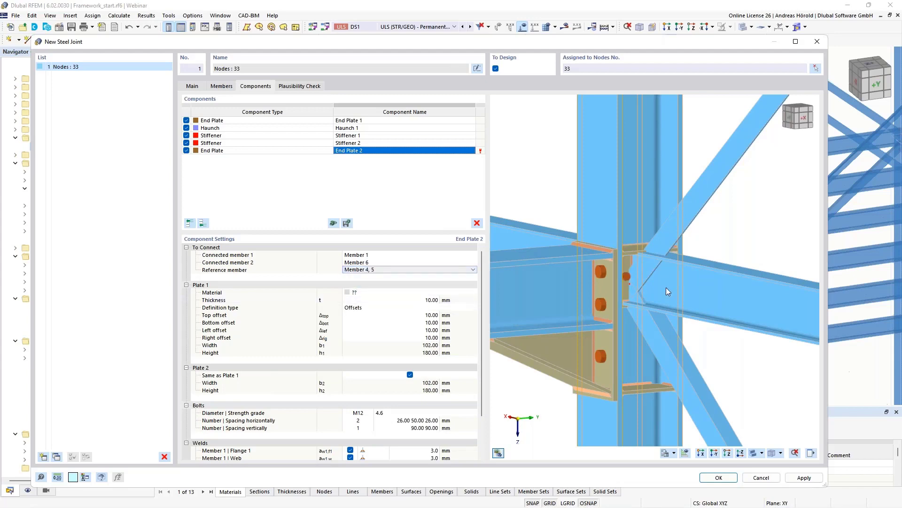
- Assign the material 1 - S235 | Isotropic | Linear Elastic to Plate 1 of End Plate 2
scroll(662, 279, up, 5)
ctrl+middle_drag(741, 294, 707, 283)
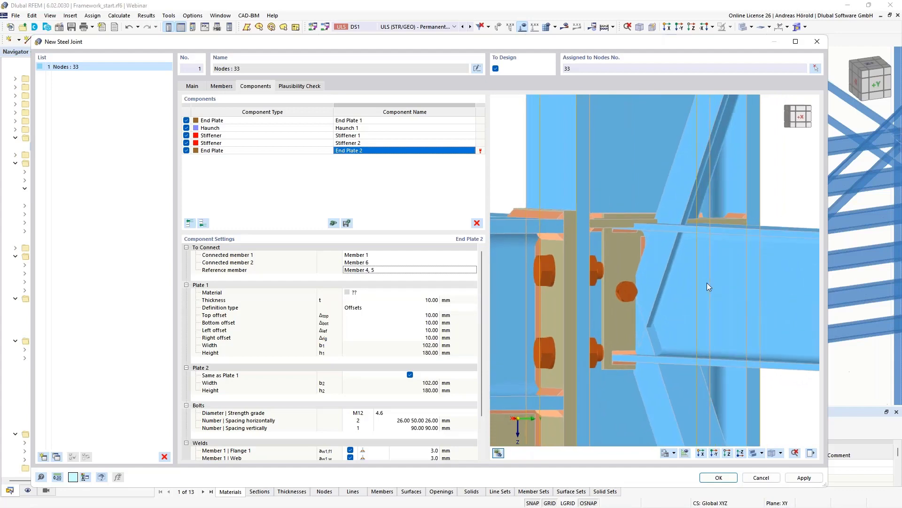
click(396, 293)
click(396, 292)
click(395, 299)
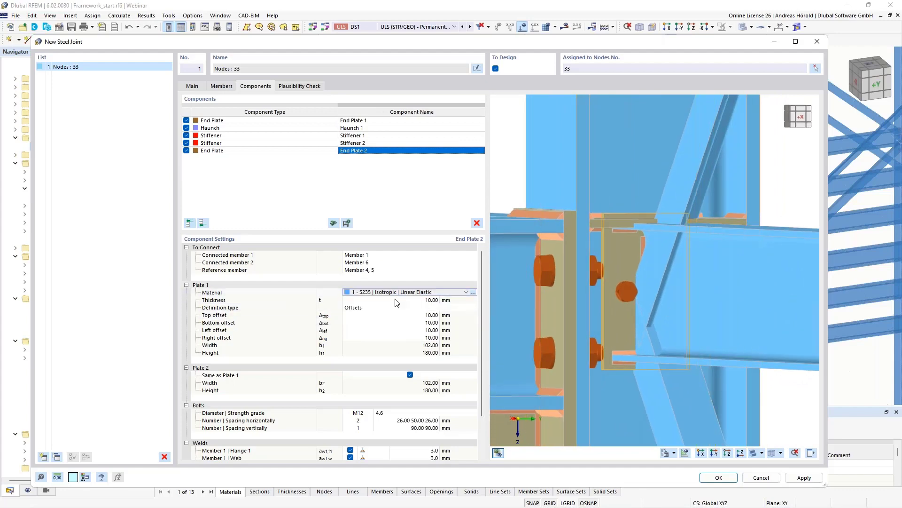
- Set both the top offset and the bottom offset of Plate 1 in End Plate 2 to -20 mm
click(426, 317)
click(427, 316)
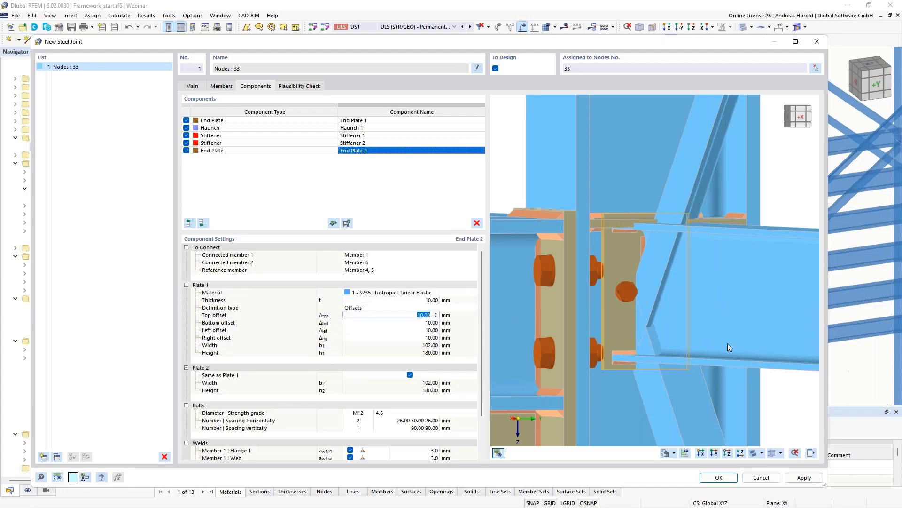
key(BackSpace)
key(Tab)
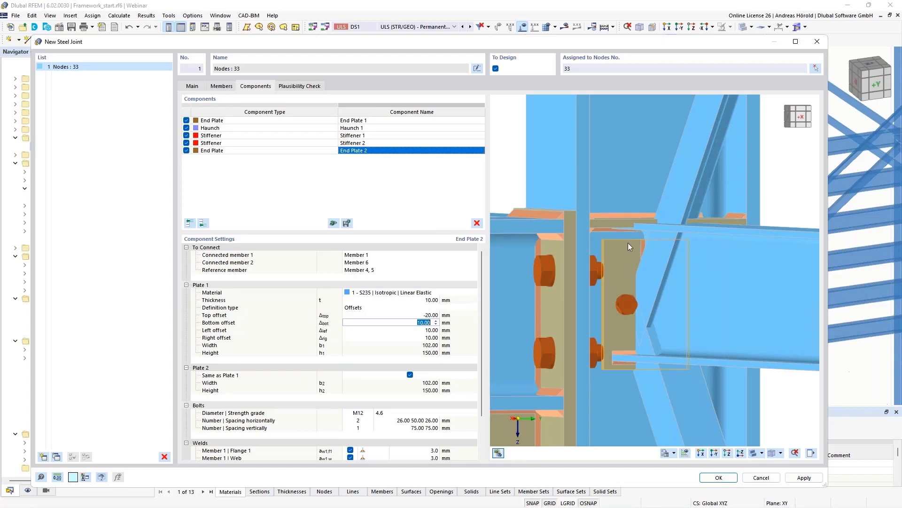
scroll(630, 240, up, 5)
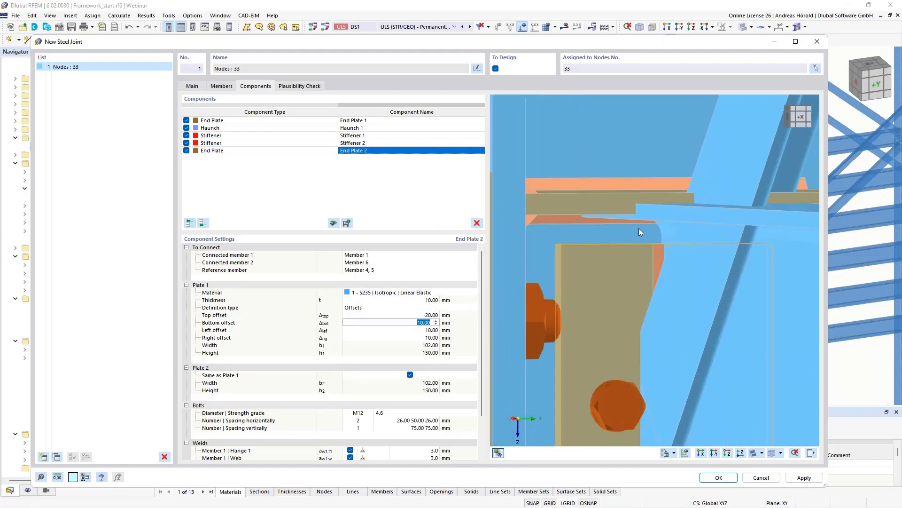
scroll(610, 271, down, 3)
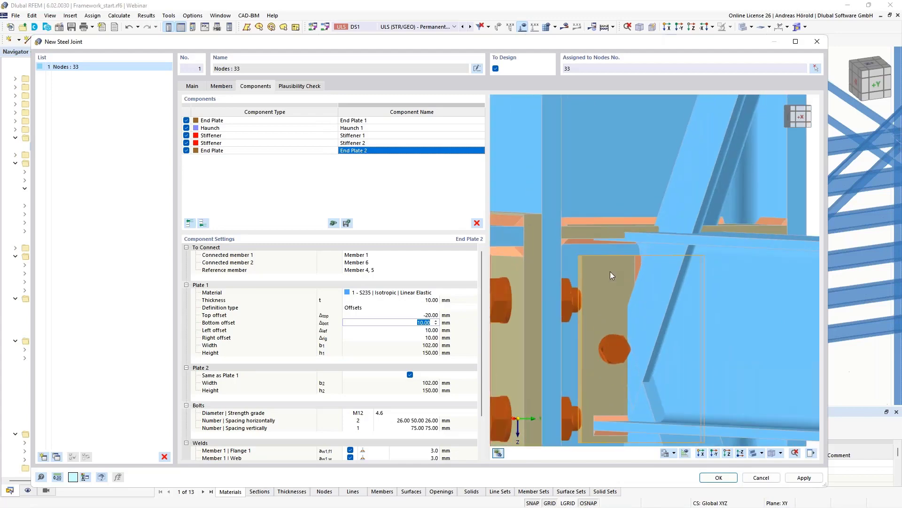
scroll(608, 305, up, 1)
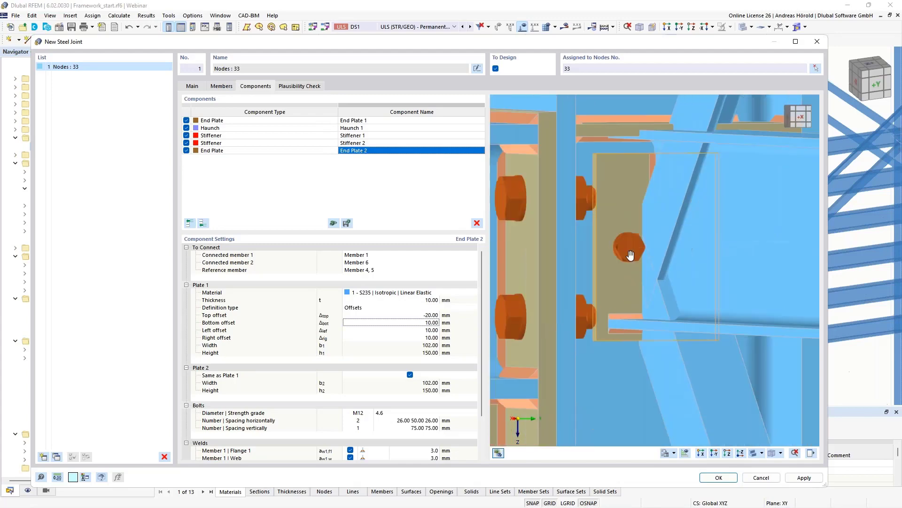
click(414, 323)
text(-20)
key(Tab)
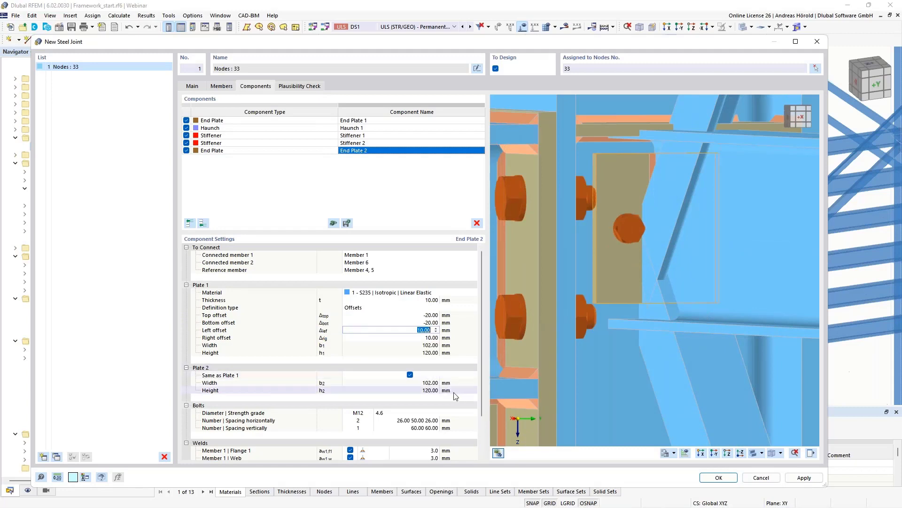
- Set the horizontal edge spacing of the bolts in End Plate 2 to 20 mm
scroll(428, 396, down, 2)
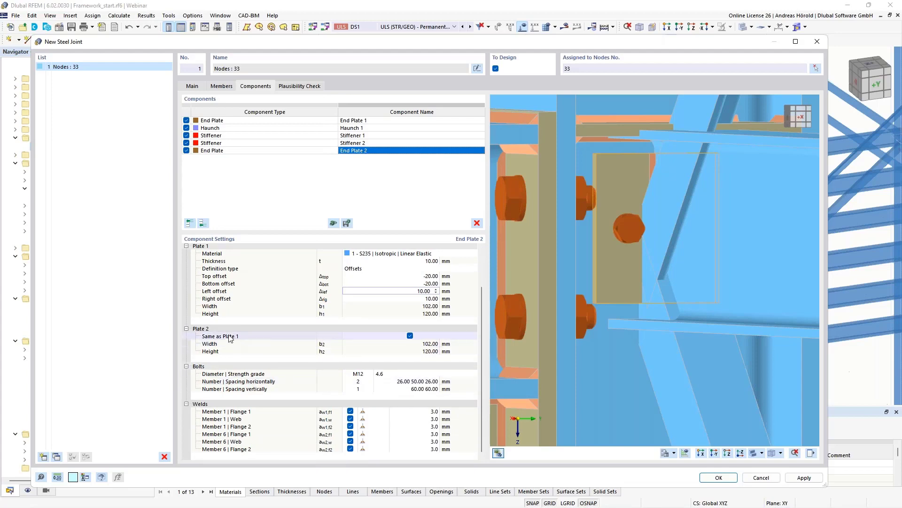
scroll(575, 326, down, 4)
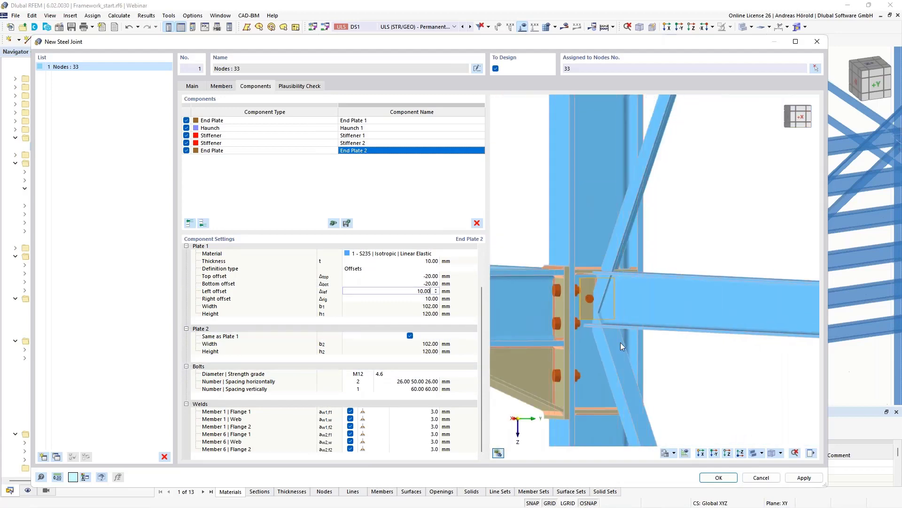
ctrl+middle_drag(550, 345, 504, 353)
scroll(651, 334, up, 5)
scroll(682, 351, up, 2)
ctrl+middle_drag(709, 378, 661, 344)
scroll(661, 344, down, 5)
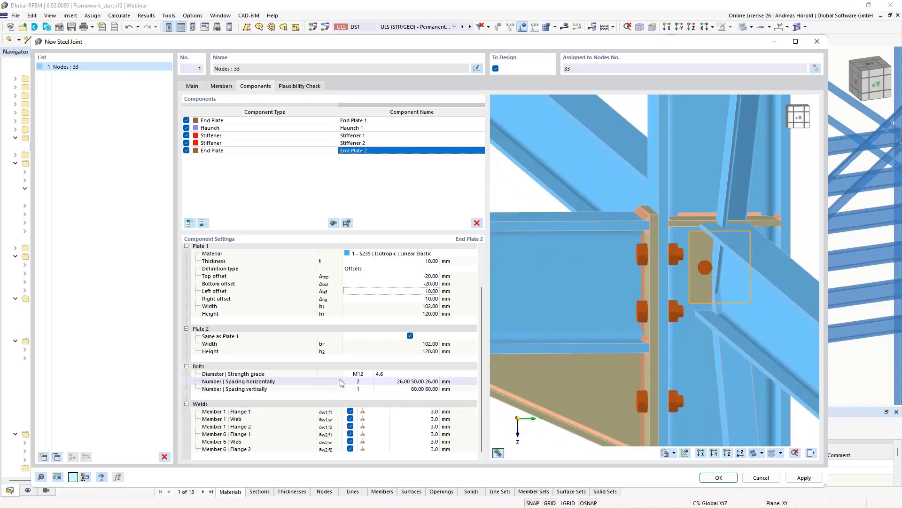
click(398, 383)
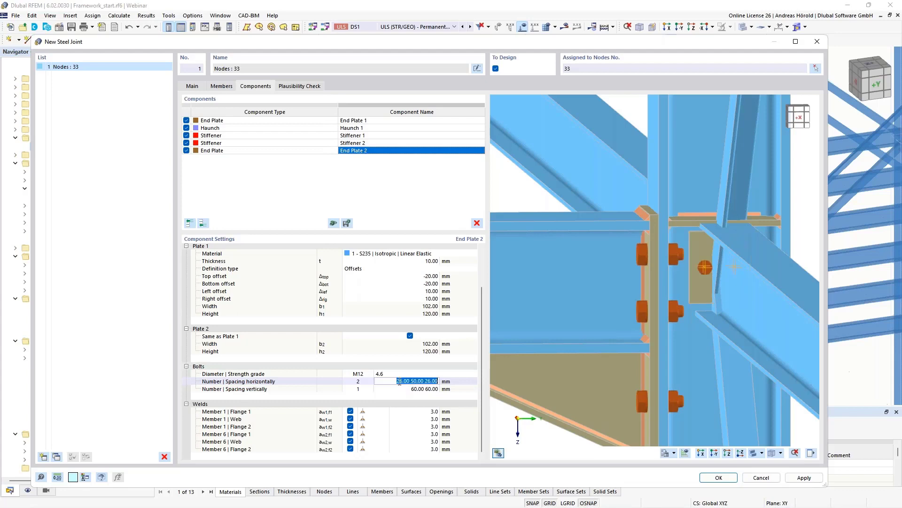
text(20)
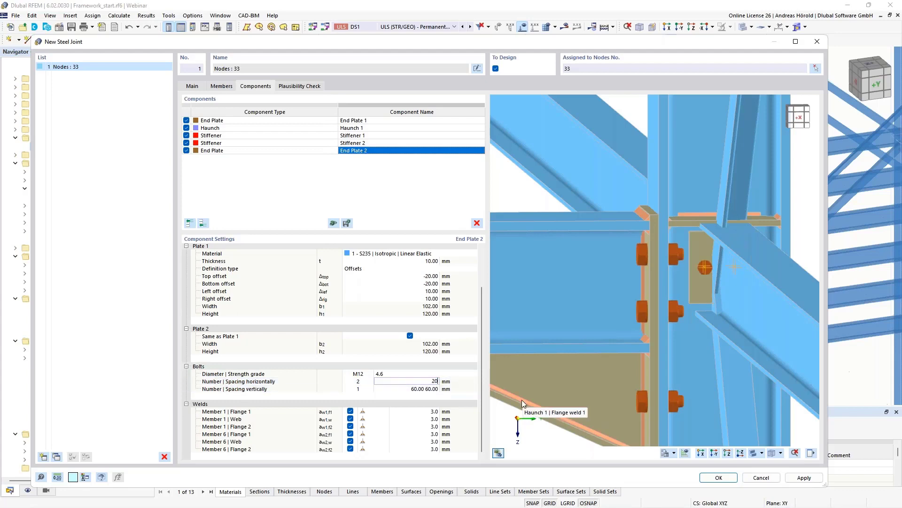
key(Tab)
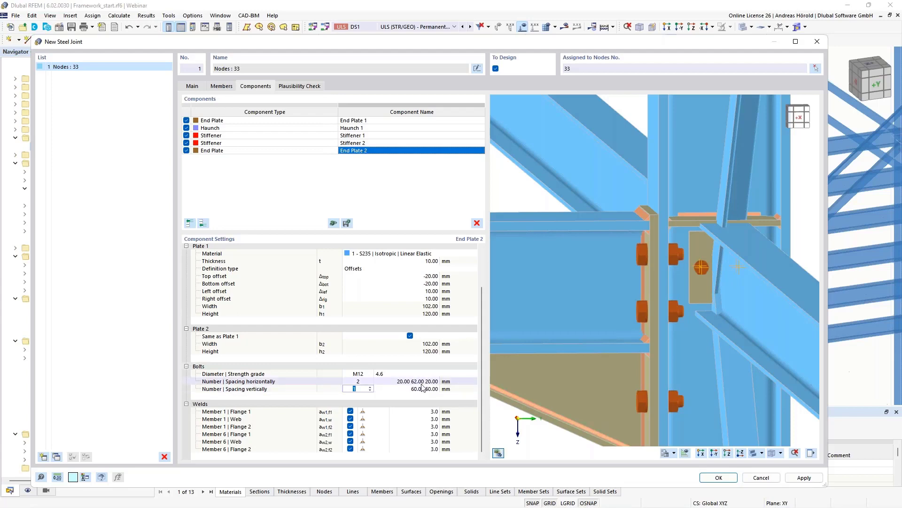
- Increase the vertical bolt number of End Plate 2 to 2 and set the vertical edge spacing to 35 mm
scroll(711, 286, up, 3)
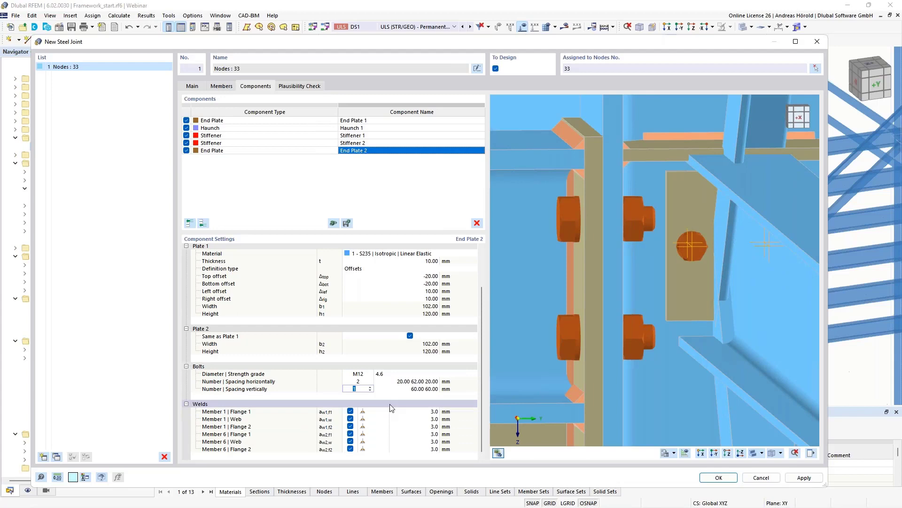
click(370, 388)
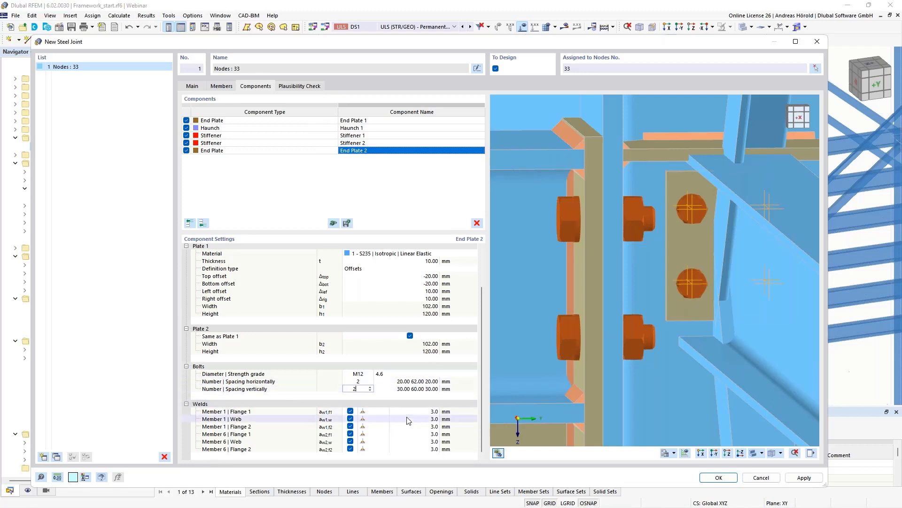
key(Tab)
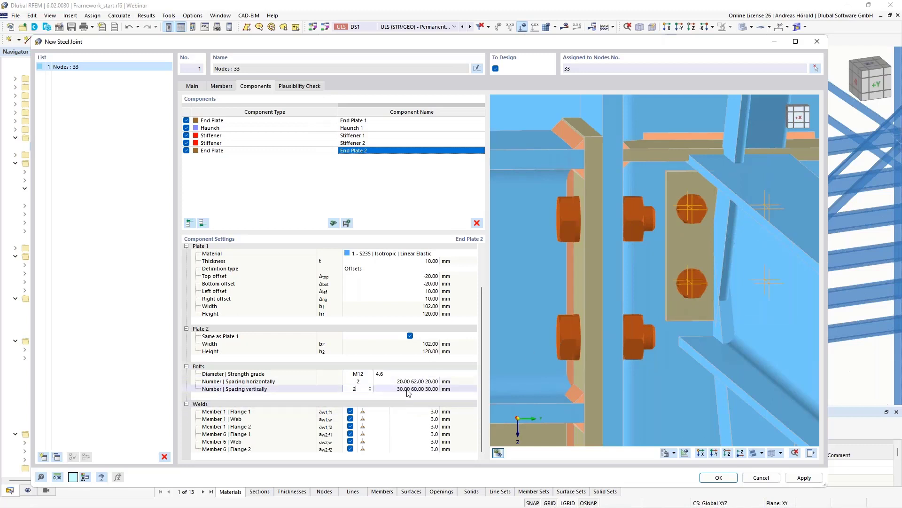
text(35)
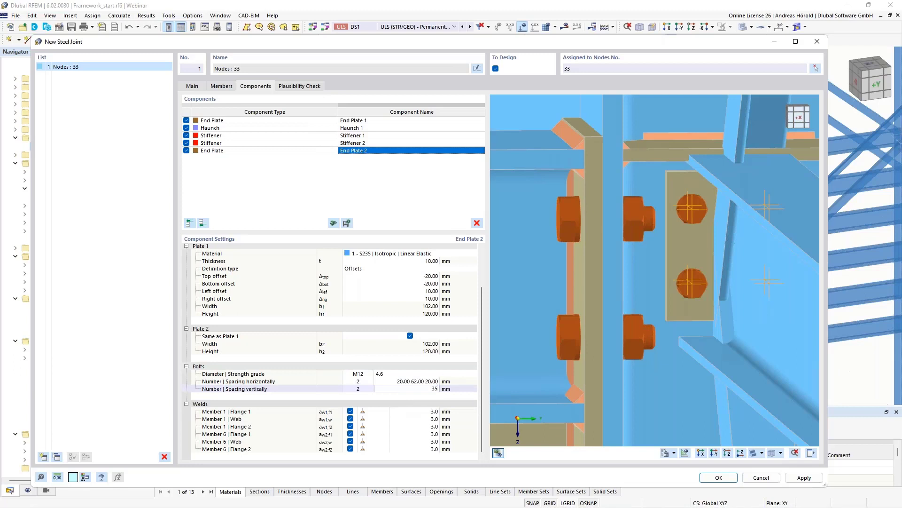
key(Return)
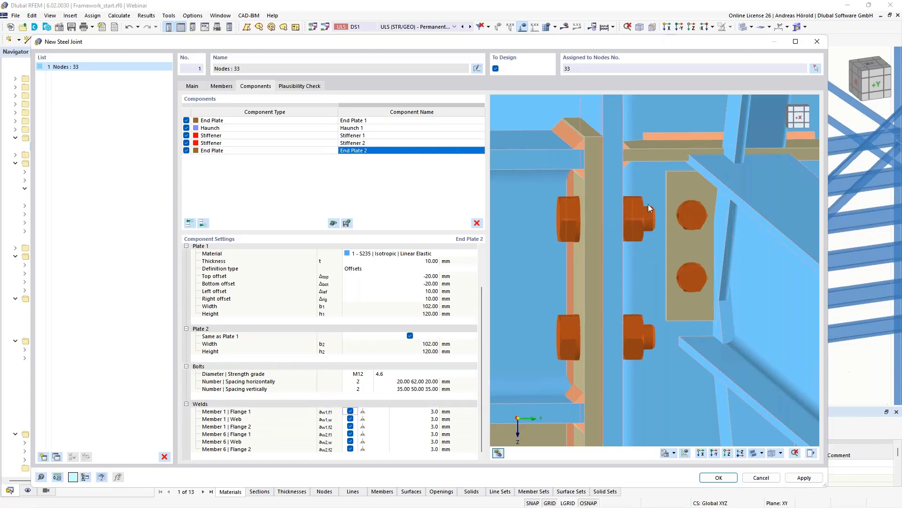
- Disable the Flange 1 and Flange 2 welds of both Member 1 and Member 6 in End Plate 2
click(350, 410)
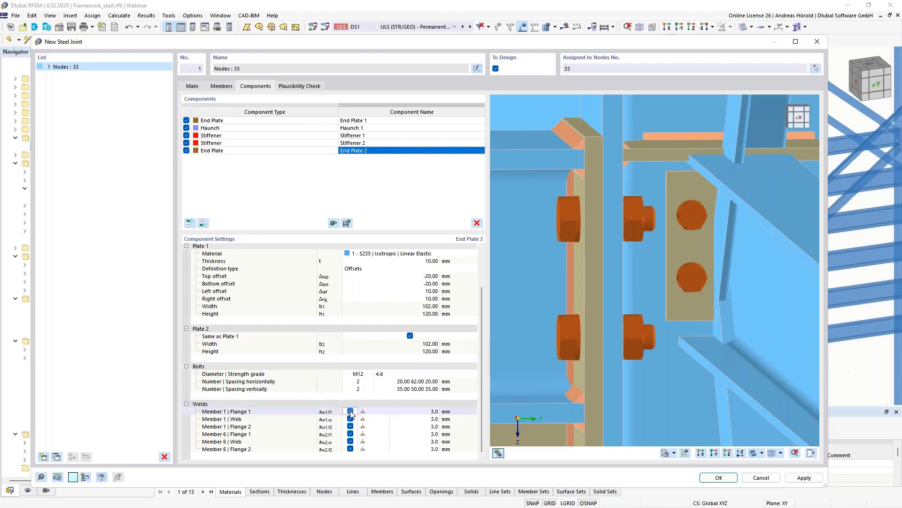
click(350, 426)
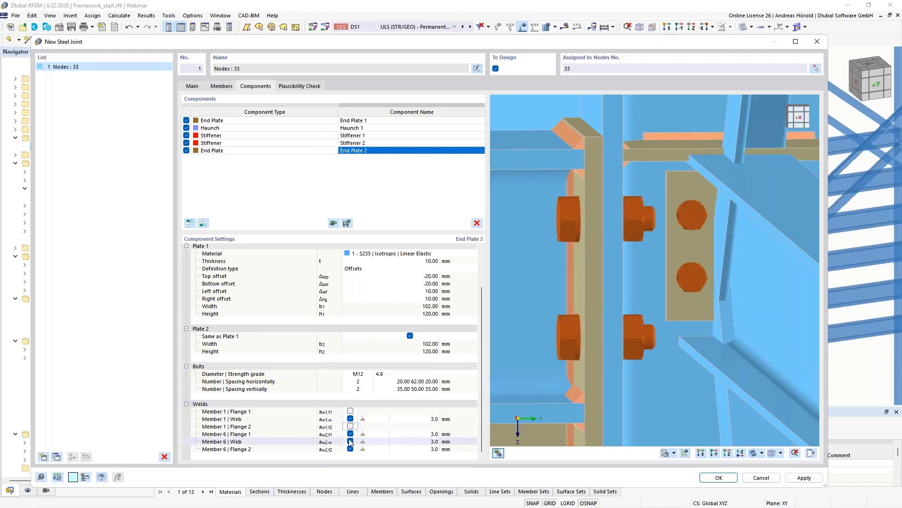
click(350, 433)
click(350, 448)
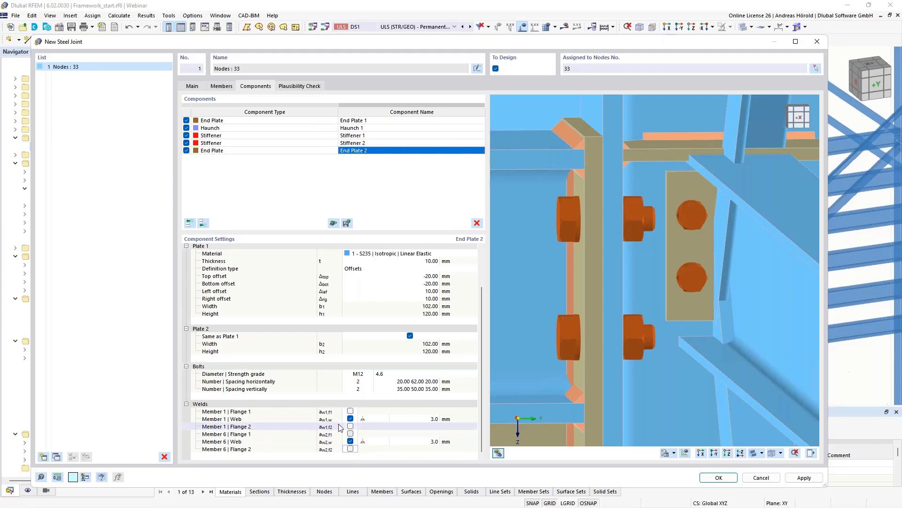
- Set the Member 1 web weld to a 4 mm double fillet weld and the Member 6 web weld to 4 mm
click(372, 419)
click(386, 418)
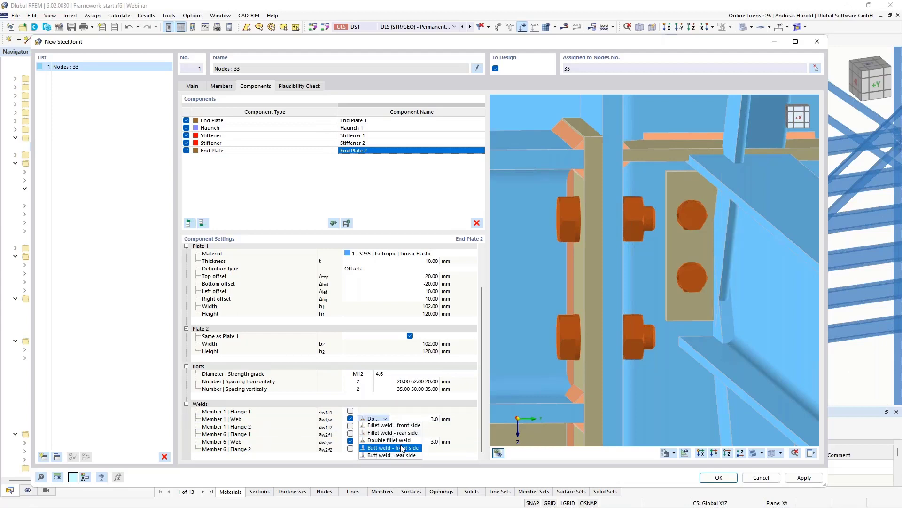
click(405, 440)
click(432, 418)
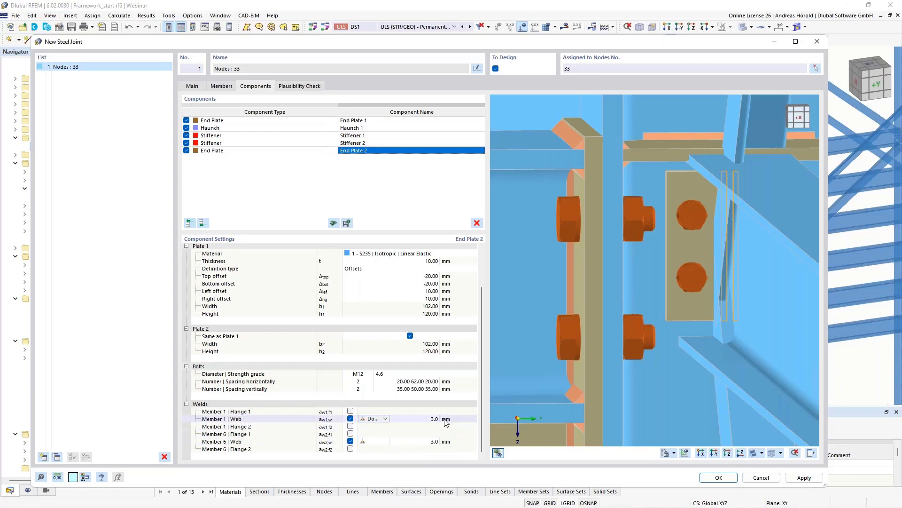
text(4)
key(Return)
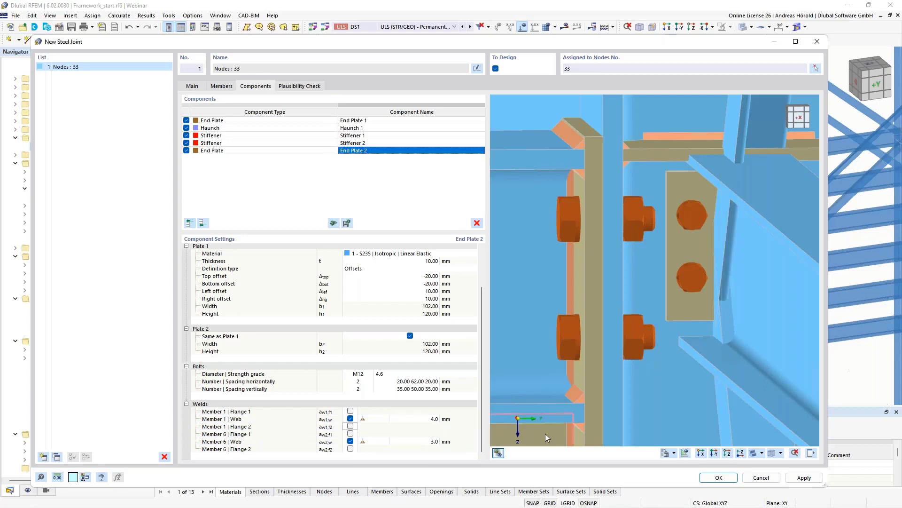
click(432, 442)
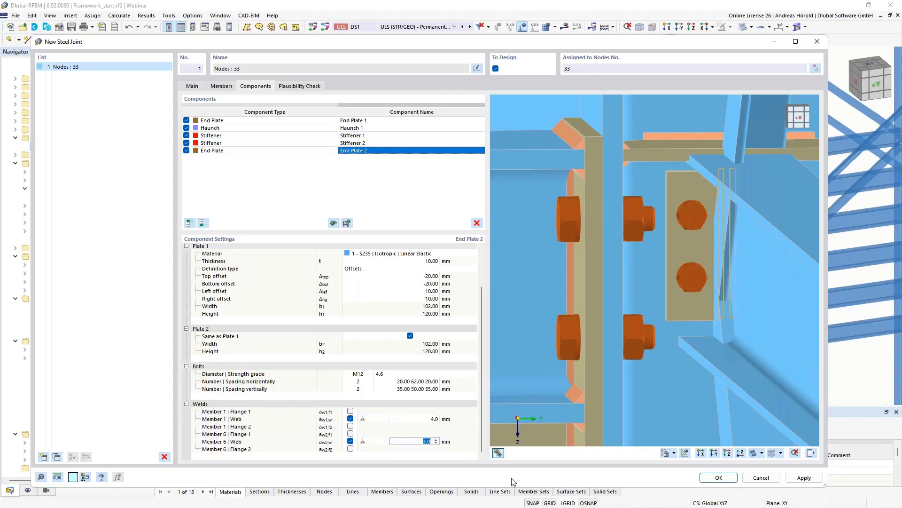
text(4)
key(Return)
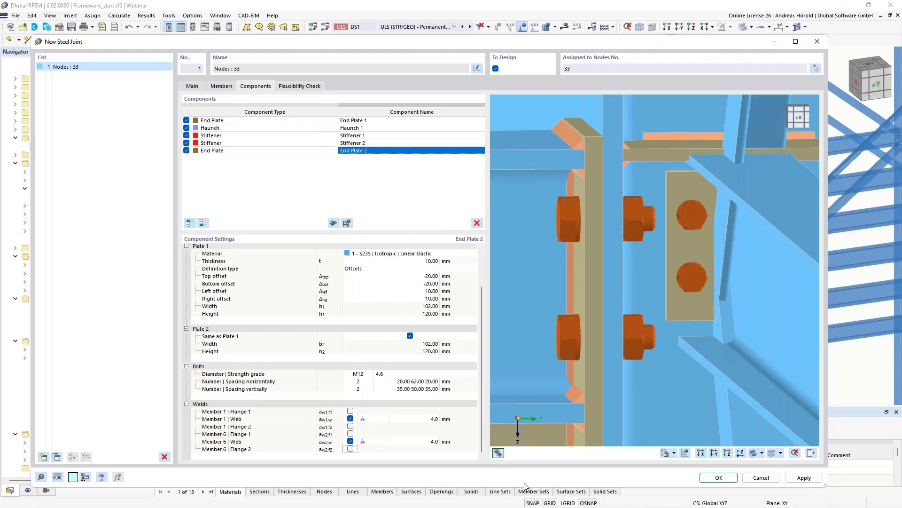
scroll(569, 337, down, 3)
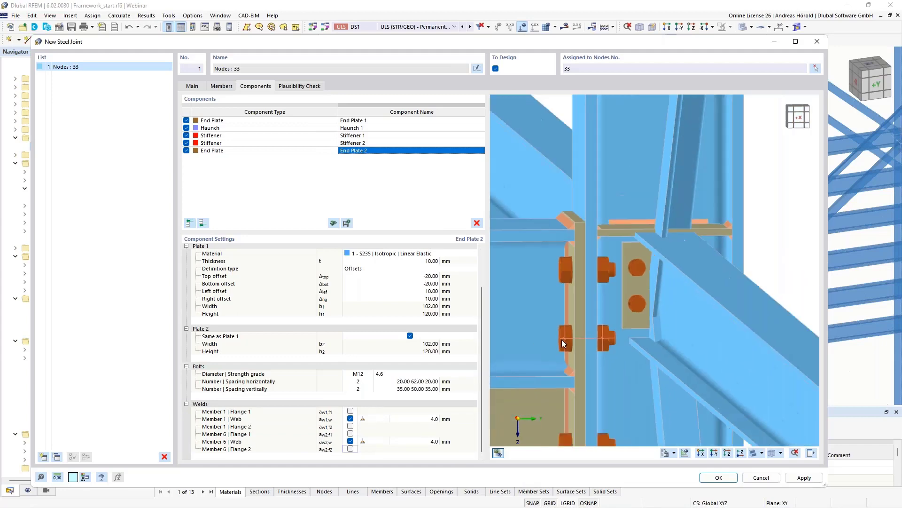
- Examine the joint from several sides, focusing on where the flanges of Members 1 and 6 meet the column stiffener and End Plate 2
ctrl+middle_drag(561, 356, 754, 349)
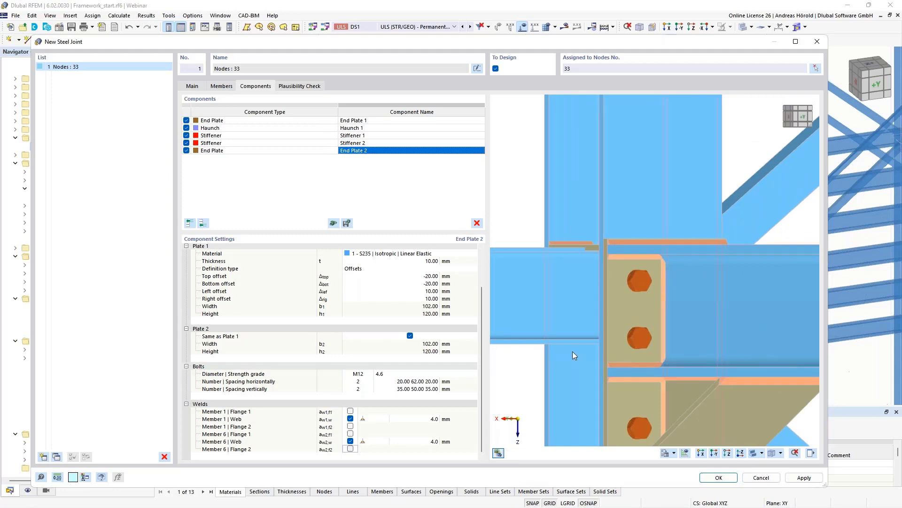
ctrl+middle_drag(572, 352, 661, 350)
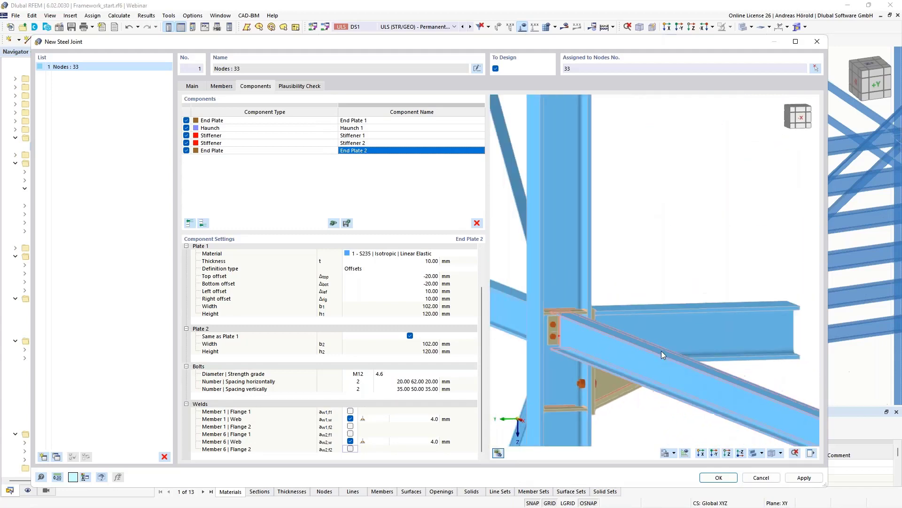
ctrl+middle_drag(735, 346, 683, 371)
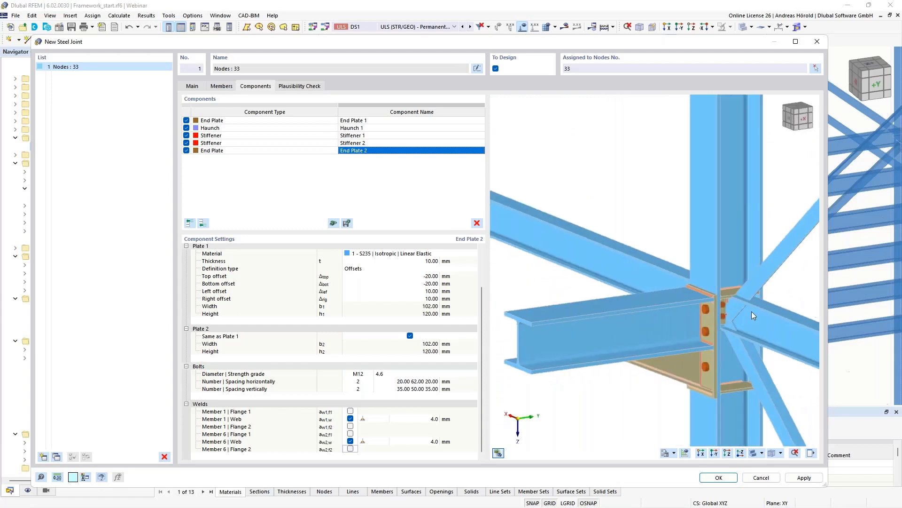
scroll(663, 337, up, 3)
ctrl+middle_drag(664, 338, 743, 346)
scroll(690, 326, up, 2)
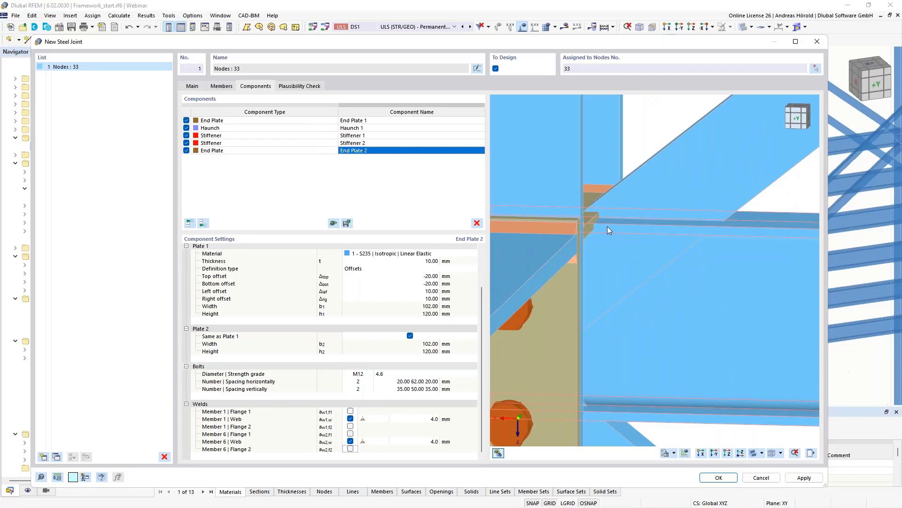
middle_drag(666, 272, 603, 307)
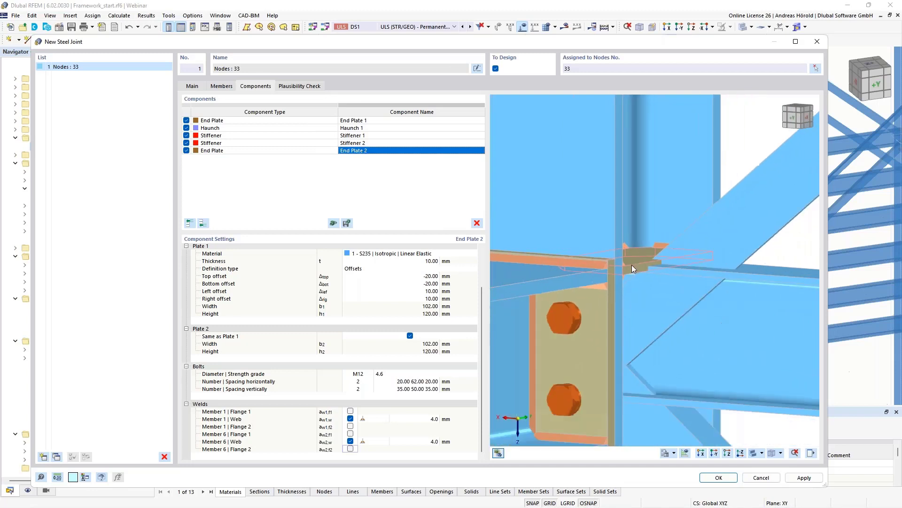
ctrl+middle_drag(675, 355, 711, 350)
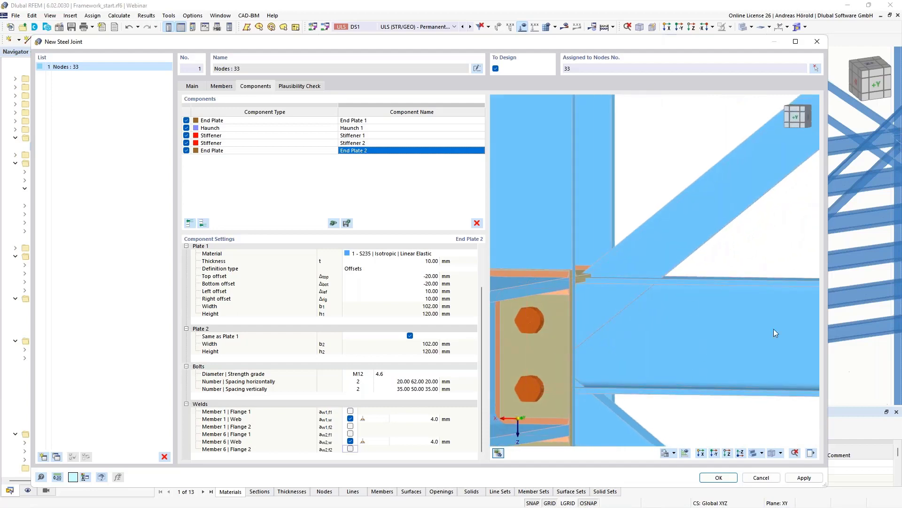
- Show the list of displayed joint objects and hide Member 7 in the joint preview
click(811, 453)
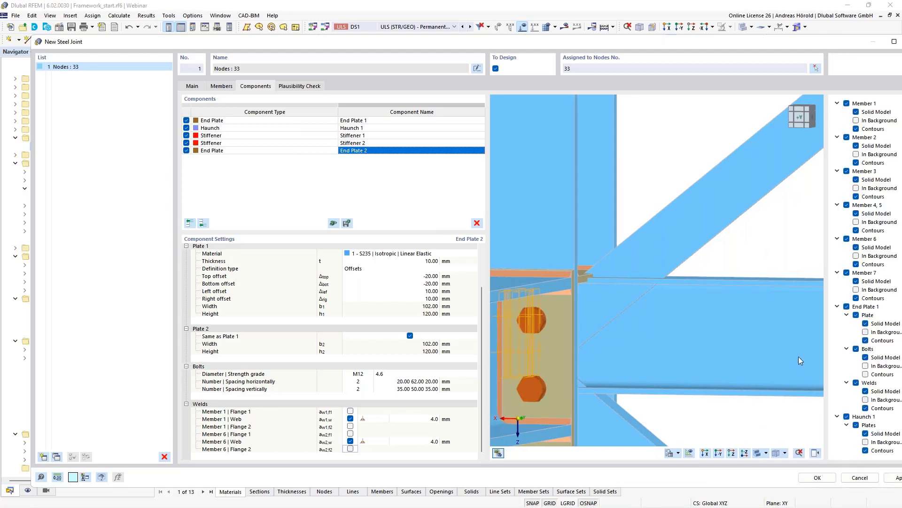
drag(778, 43, 741, 39)
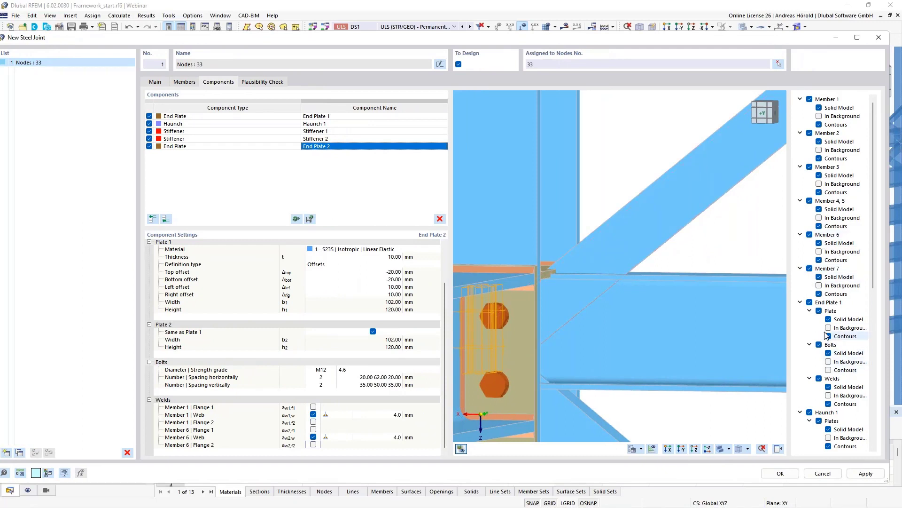
click(809, 269)
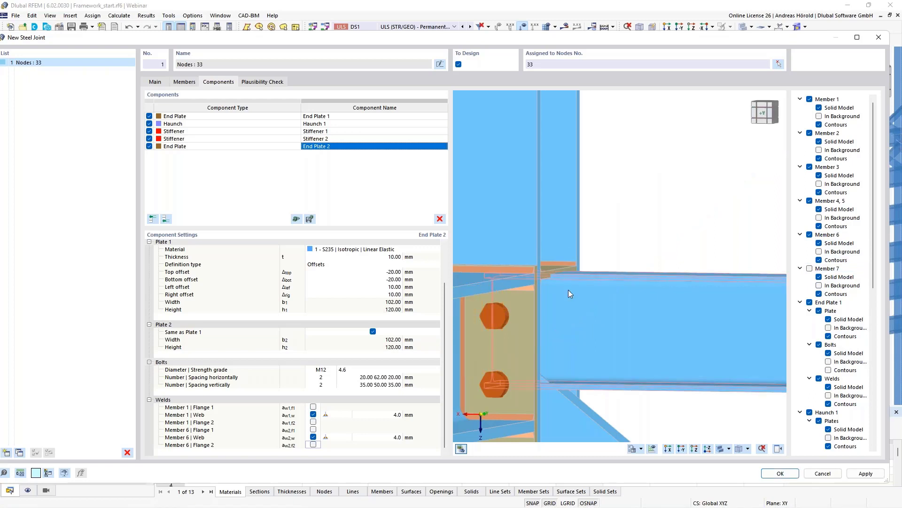
middle_drag(627, 330, 747, 308)
scroll(705, 297, up, 2)
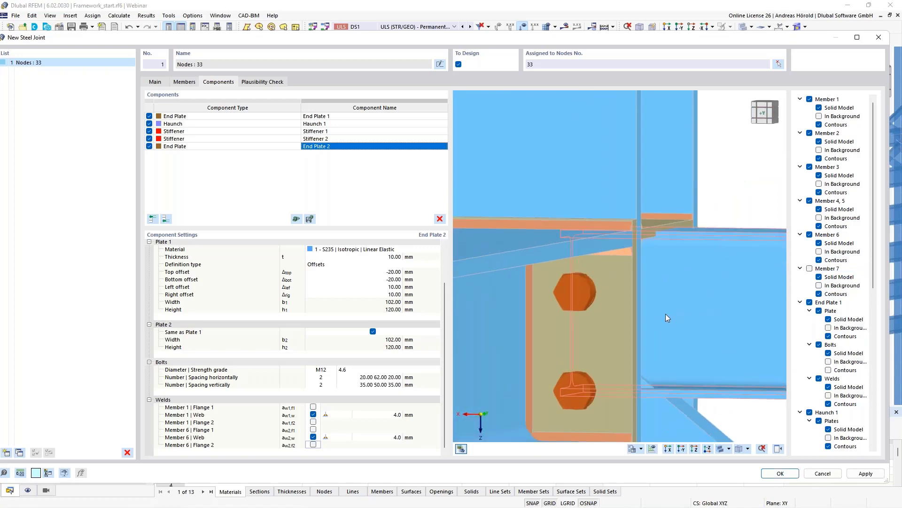
middle_drag(665, 314, 645, 319)
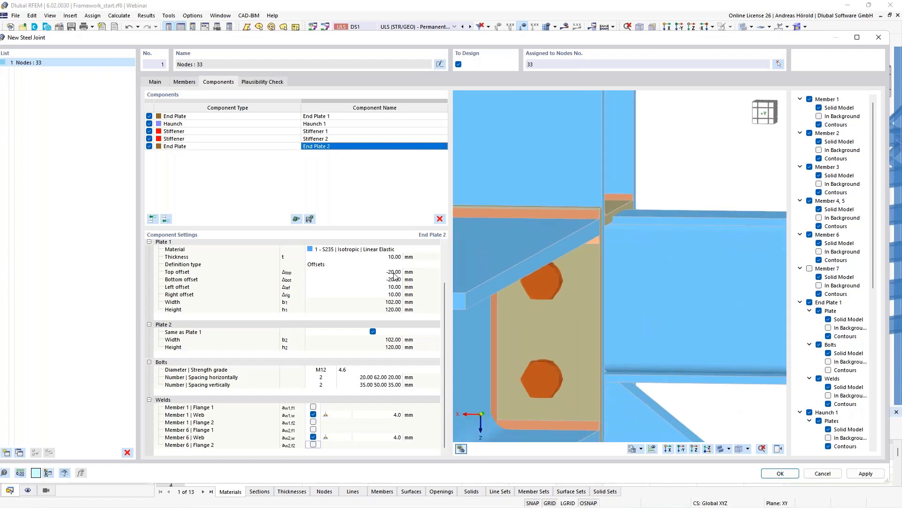
- Add a Member Cut component at the end of the component list and choose Member 1 as the member to cut
click(166, 219)
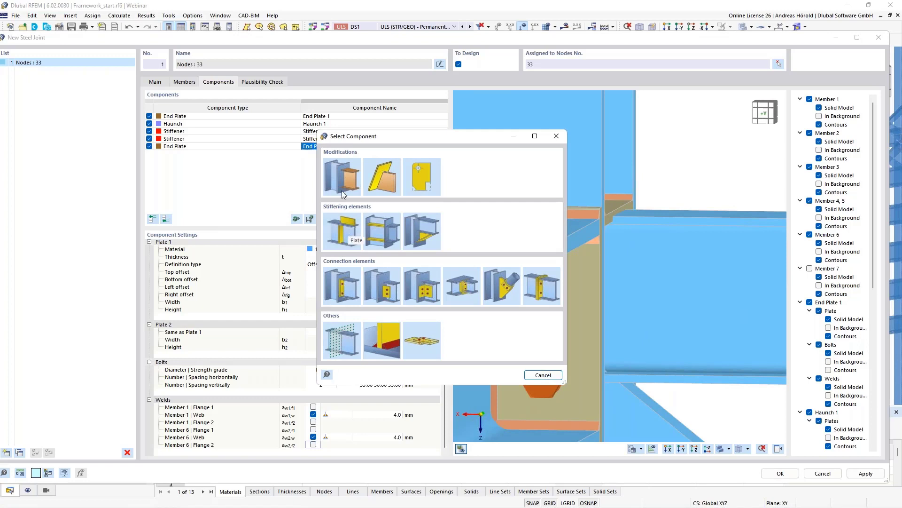
click(342, 176)
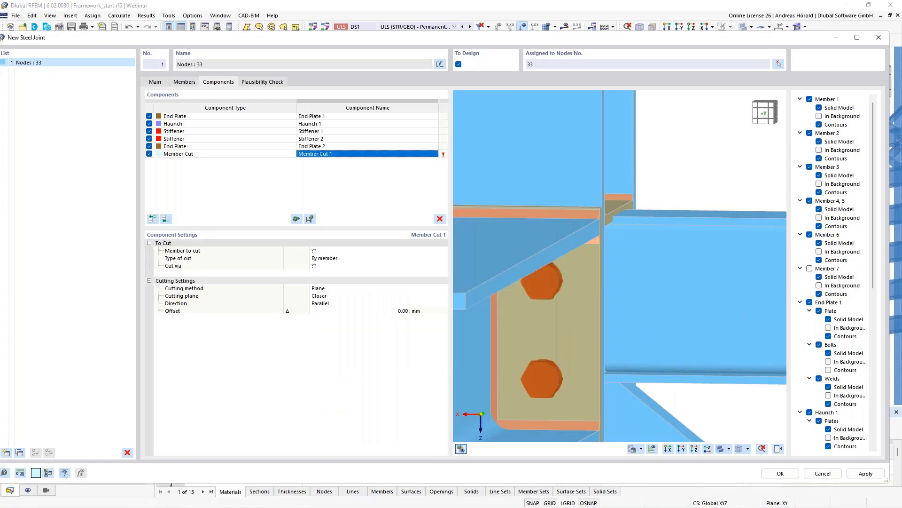
click(327, 251)
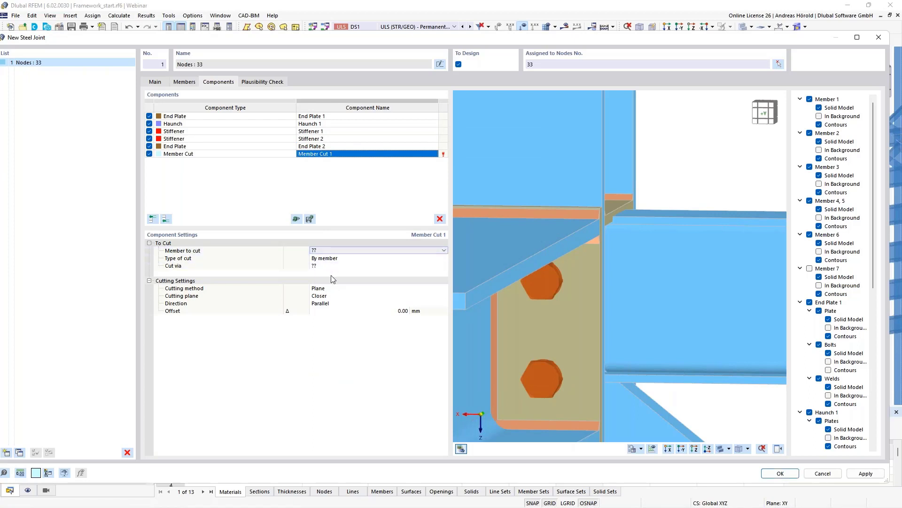
click(336, 251)
click(339, 265)
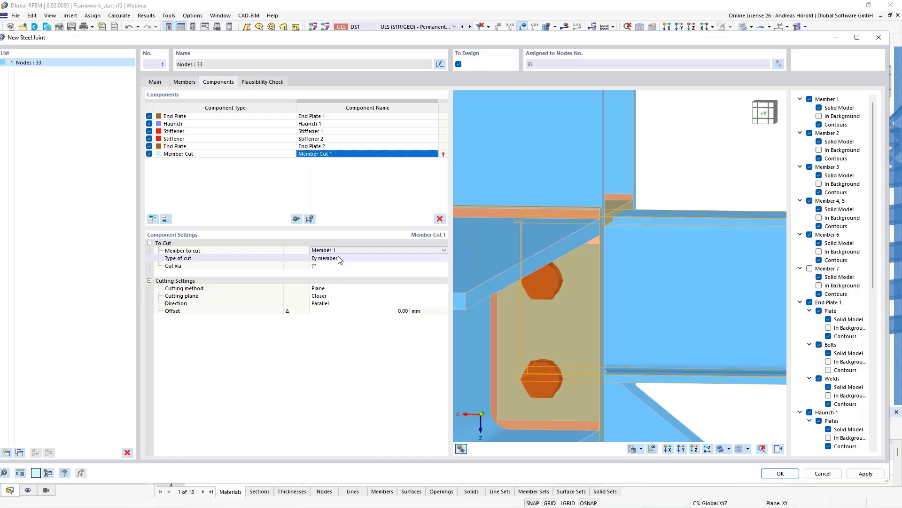
- Set the type of cut for Member 1 to By plate and cut via Stiffener 1 | Plate 1
click(339, 260)
click(339, 260)
click(340, 278)
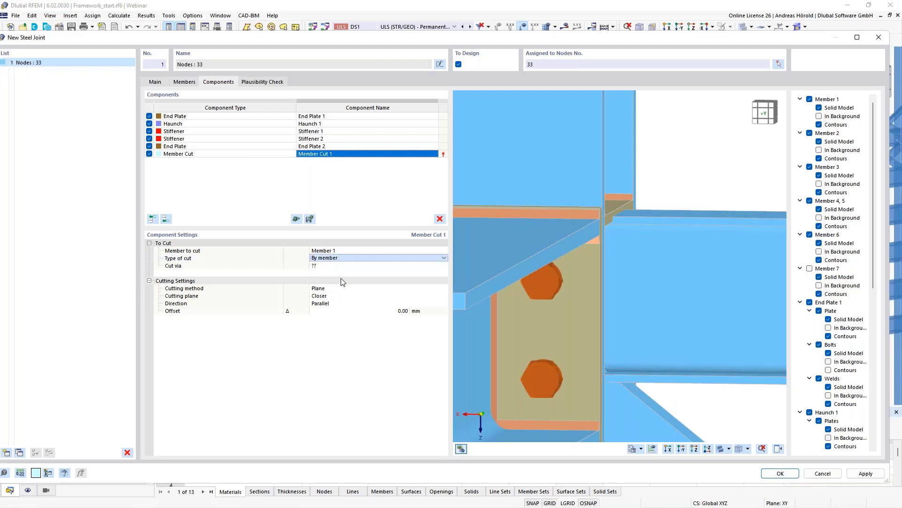
click(337, 267)
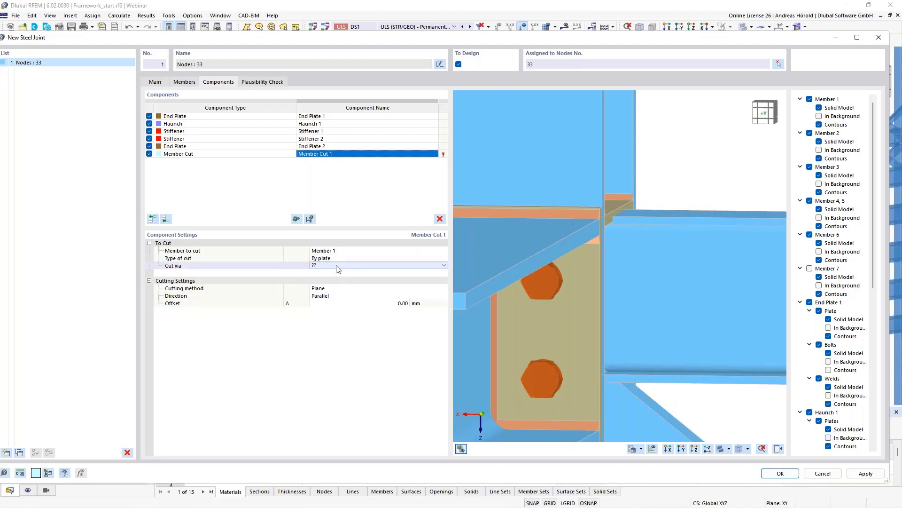
click(336, 267)
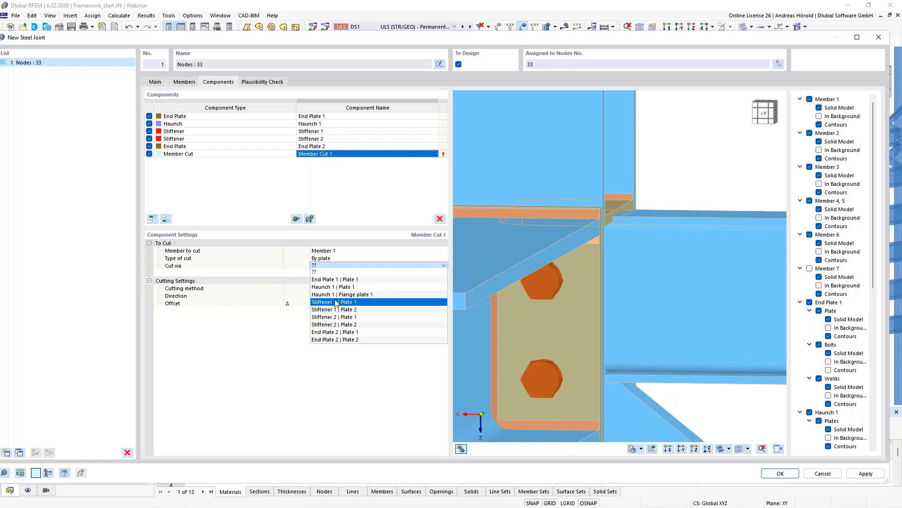
click(367, 305)
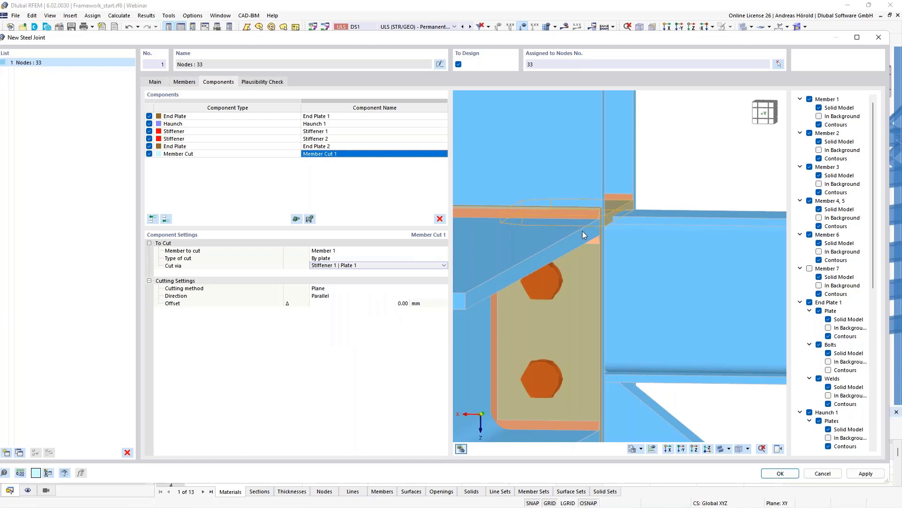
- Set the cutting method of Member Cut 1 to Surface with an offset of 15 mm
click(342, 289)
click(341, 290)
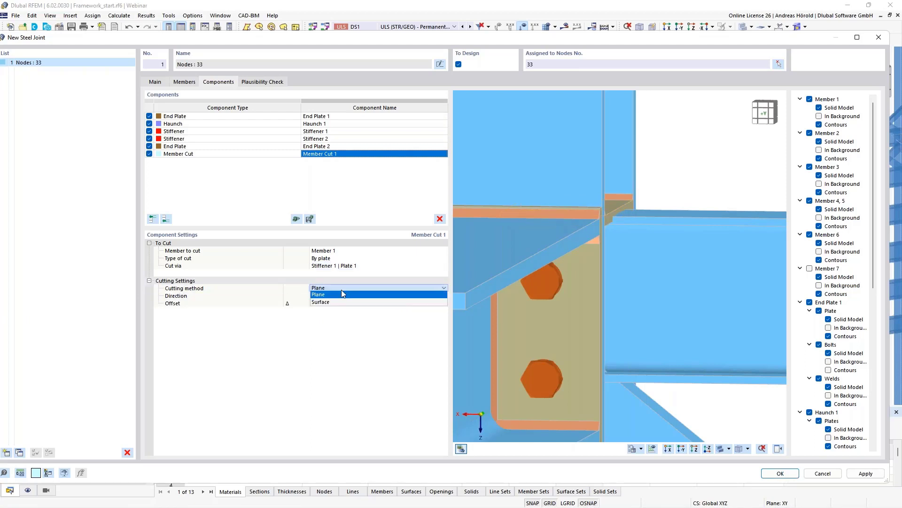
click(343, 300)
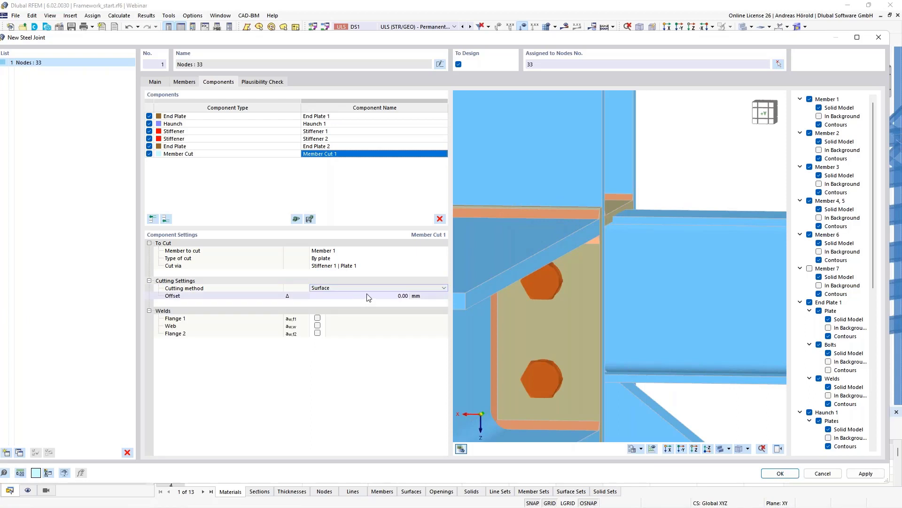
click(392, 296)
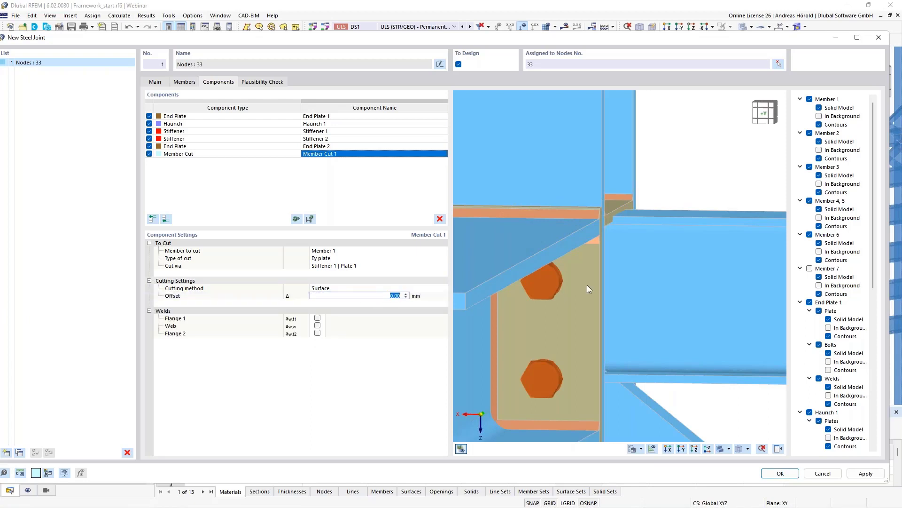
text(15)
key(Return)
scroll(635, 254, up, 5)
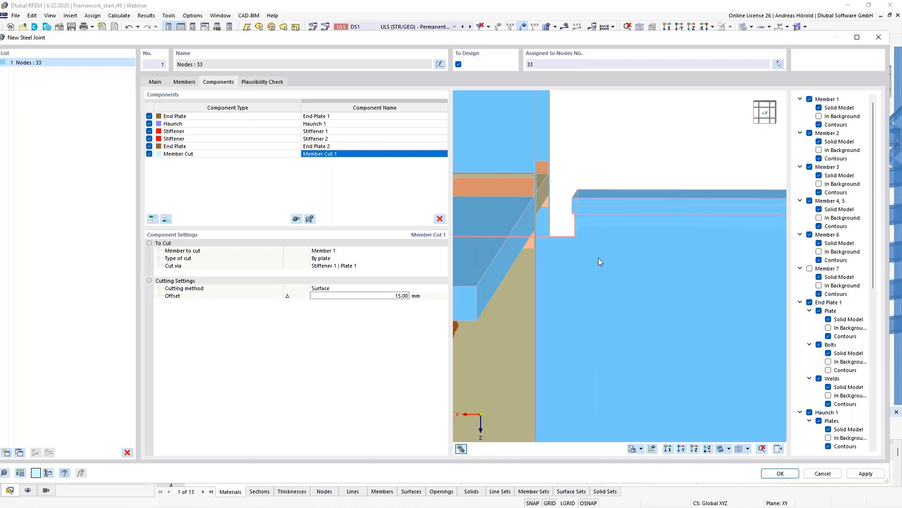
middle_drag(598, 257, 675, 278)
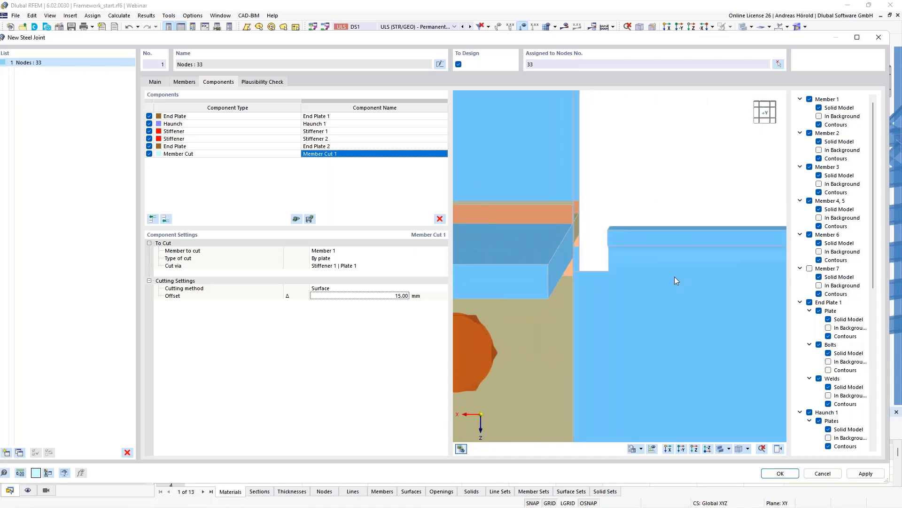
scroll(640, 261, down, 3)
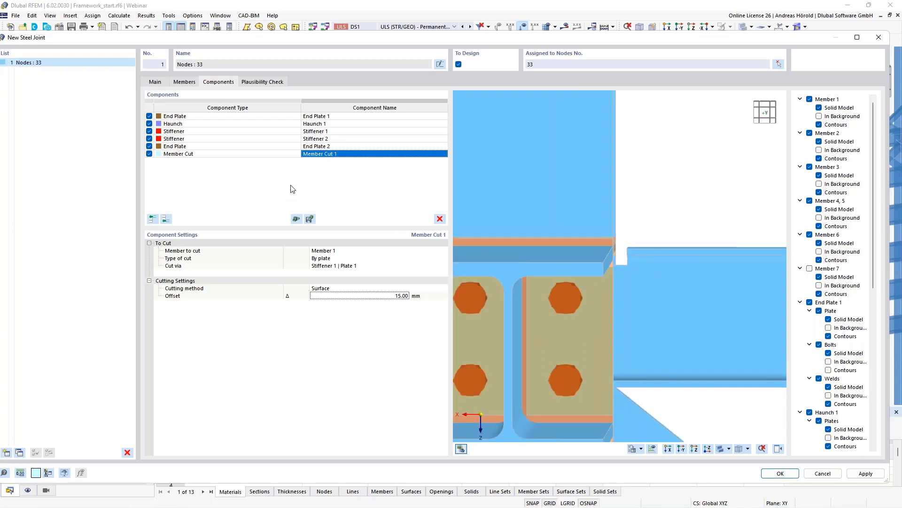
middle_drag(581, 263, 646, 284)
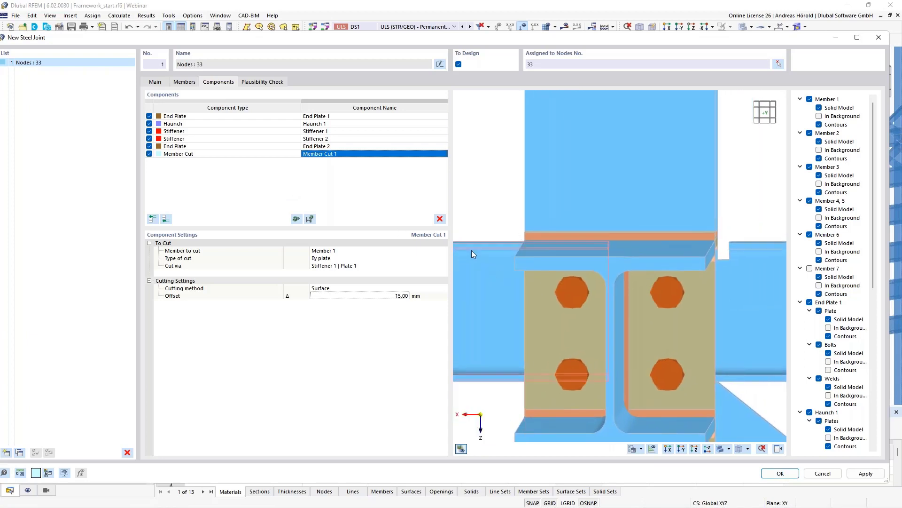
- Copy Member Cut 1 to the end of the component list and make the copy cut Member 6 via Stiffener 1 | Plate 2
right_click(330, 156)
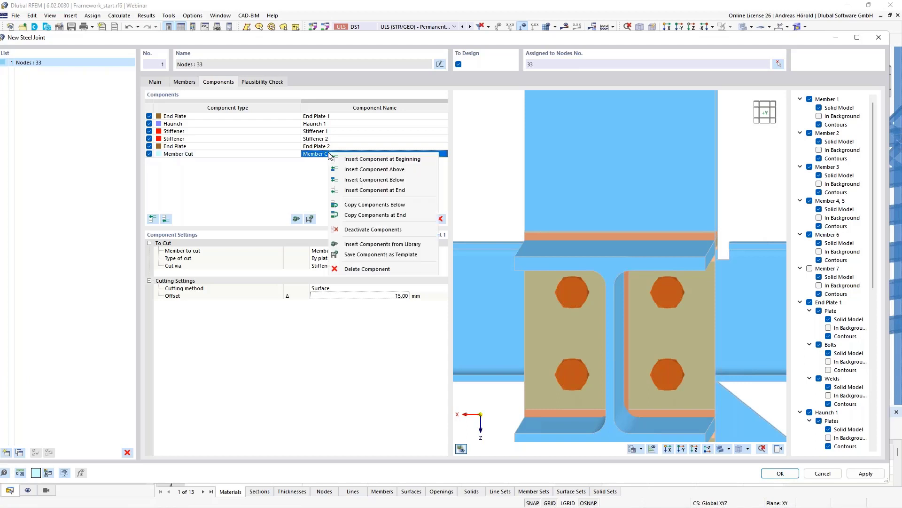
click(390, 215)
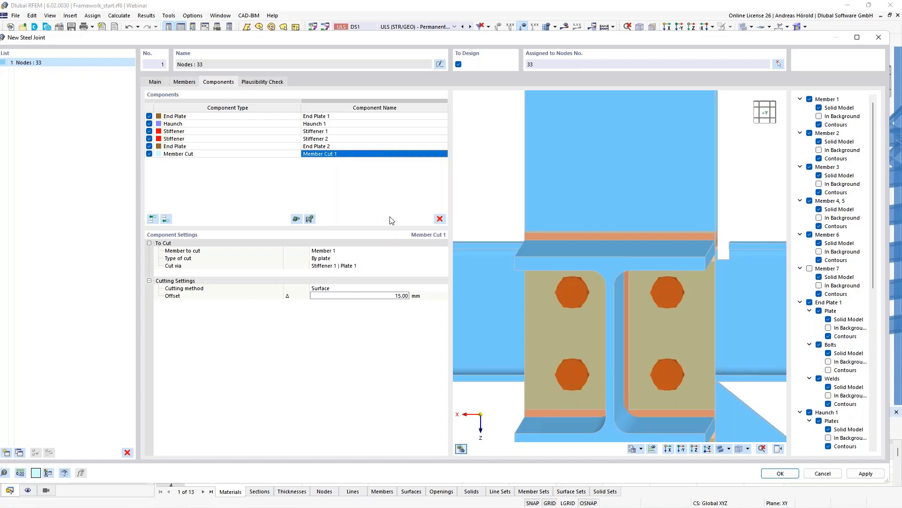
click(336, 252)
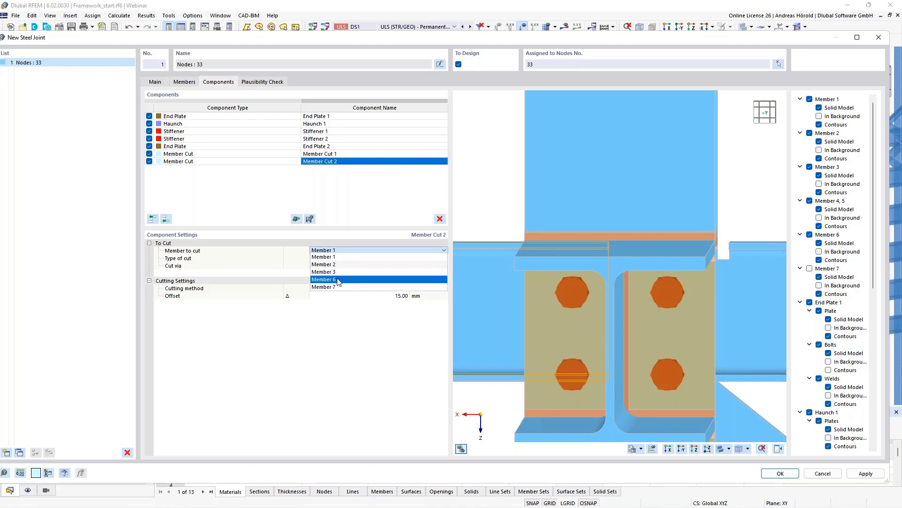
click(338, 280)
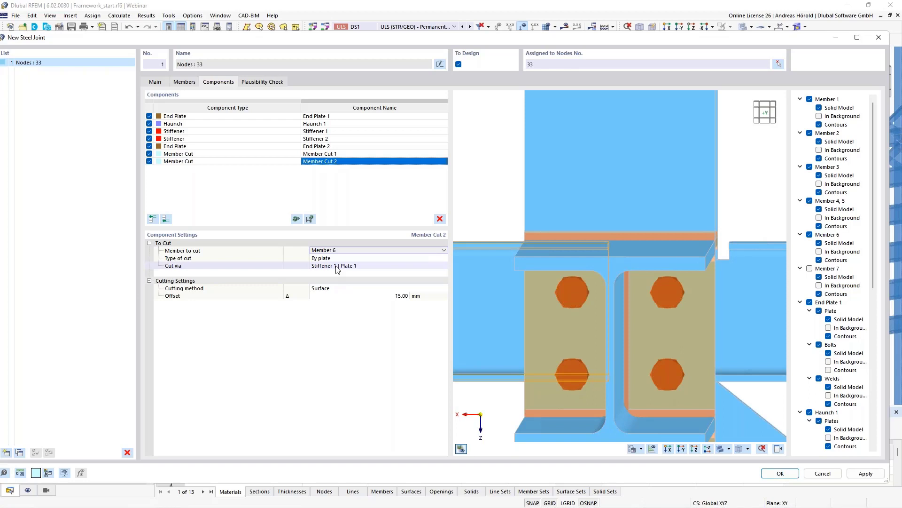
click(336, 266)
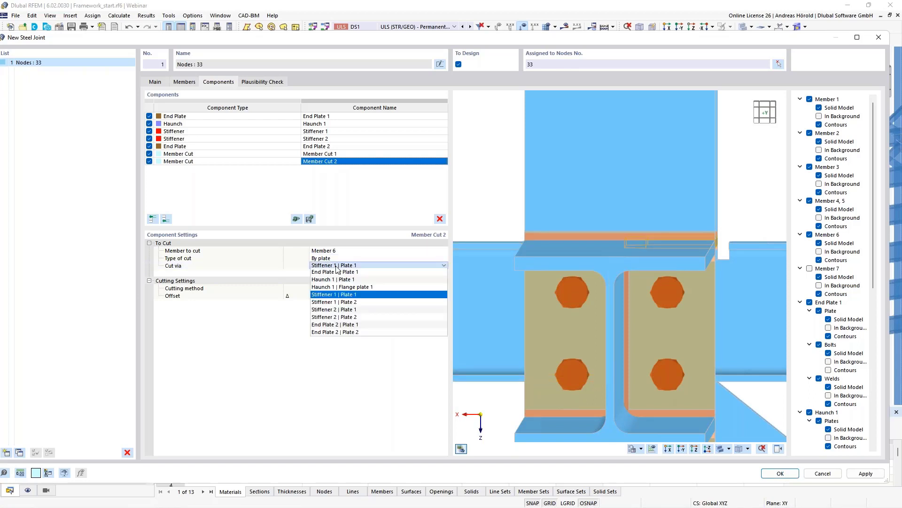
click(342, 304)
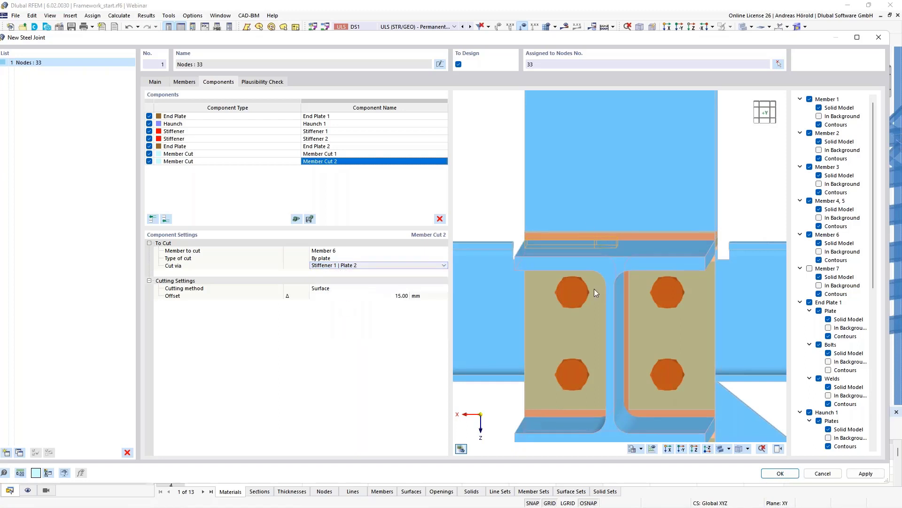
- View the whole joint and display Member 7 in the preview again
ctrl+middle_drag(581, 317, 580, 293)
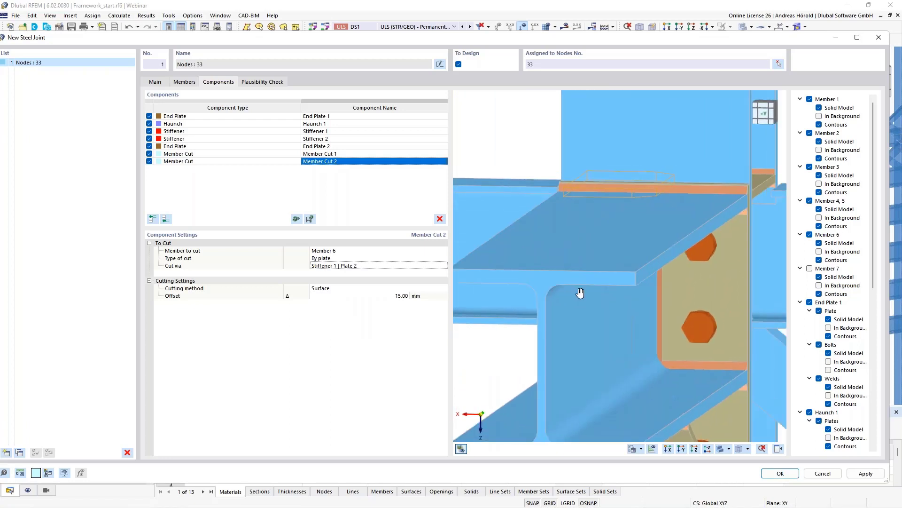
scroll(580, 293, down, 3)
scroll(572, 278, down, 3)
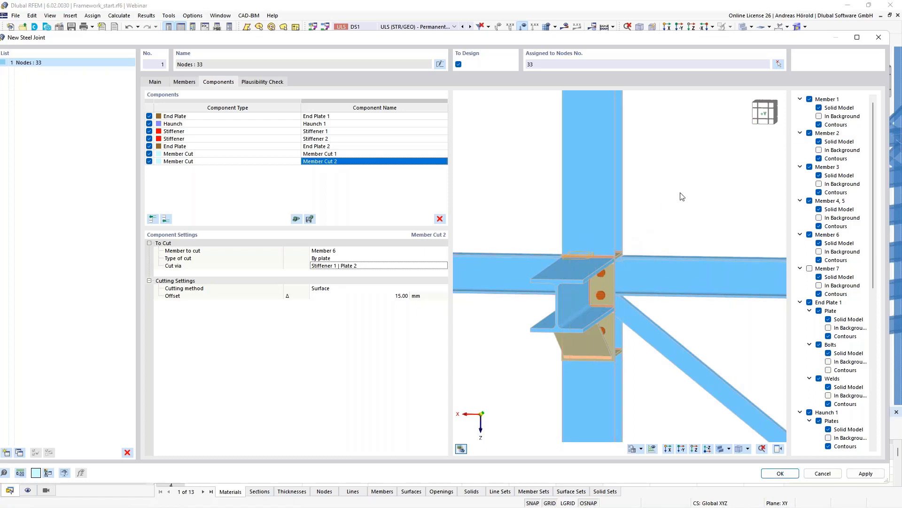
click(810, 269)
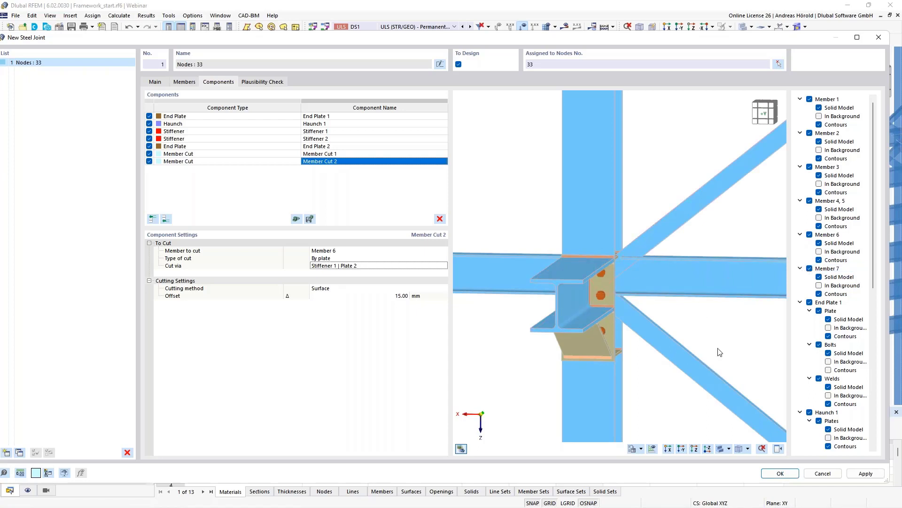
- Hide the object visibility list beside the joint preview and shift the New Steel Joint dialog so it is fully on screen
click(779, 449)
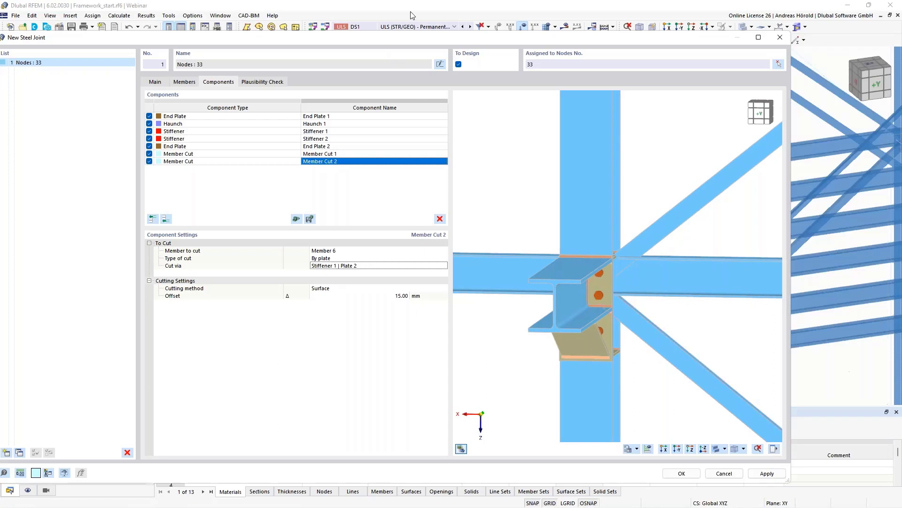
drag(422, 40, 463, 40)
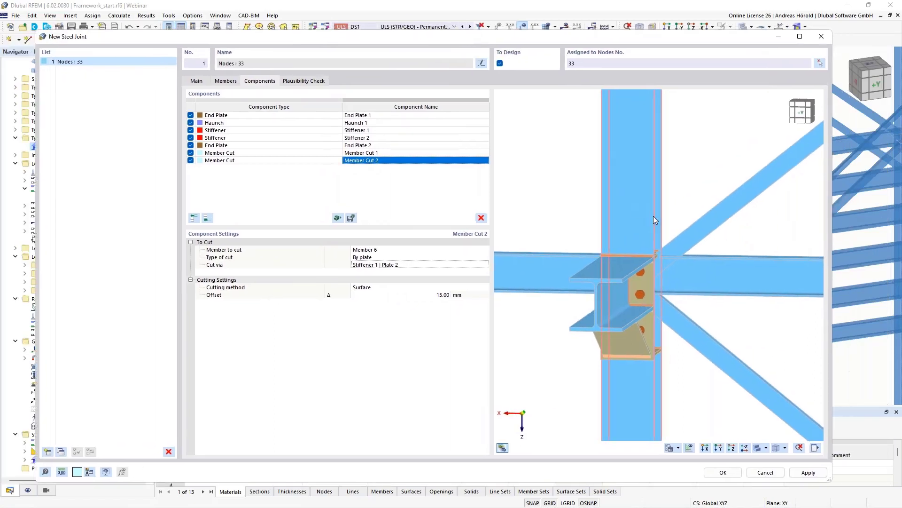
ctrl+middle_drag(641, 222, 630, 226)
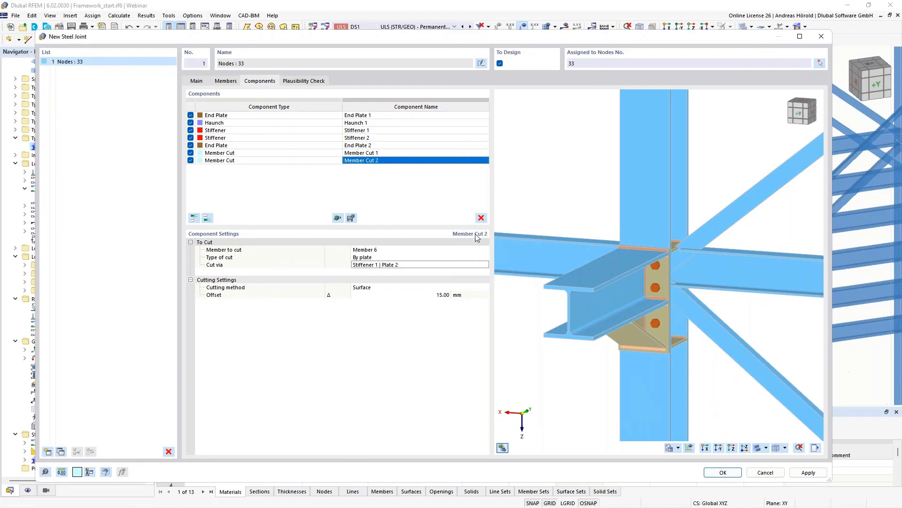
scroll(705, 238, up, 5)
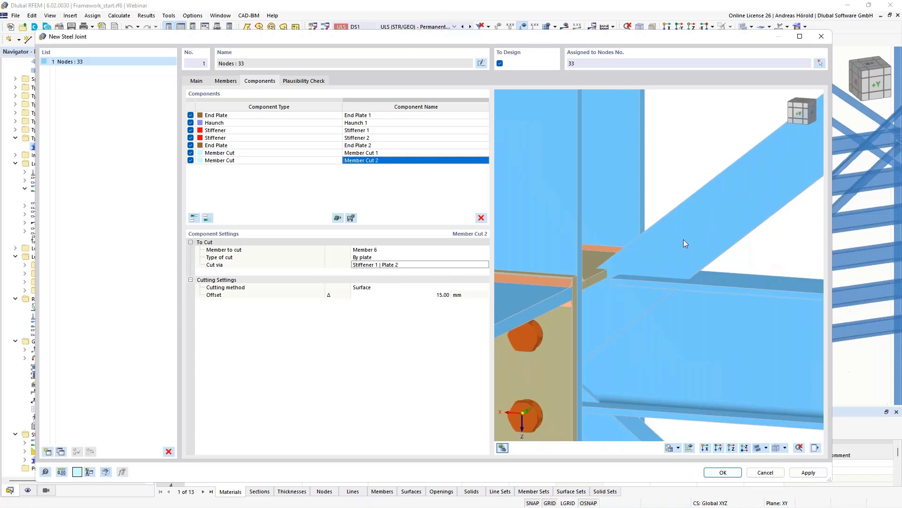
scroll(683, 239, down, 1)
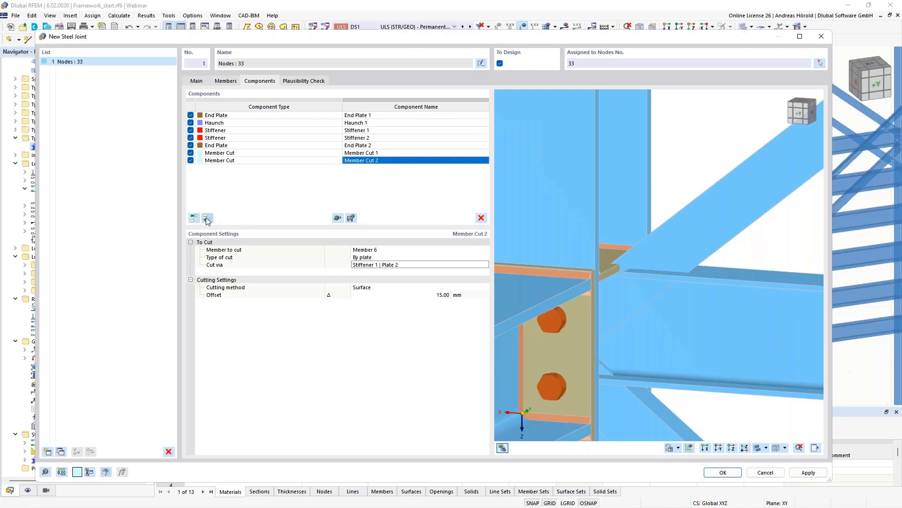
- Add a Plate component at the end of the component list and assign it material 1 - S235
click(207, 219)
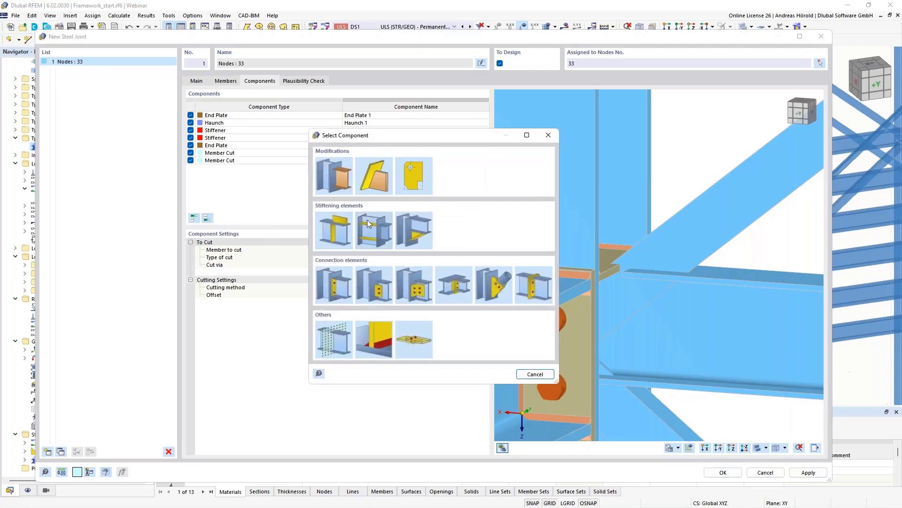
click(332, 223)
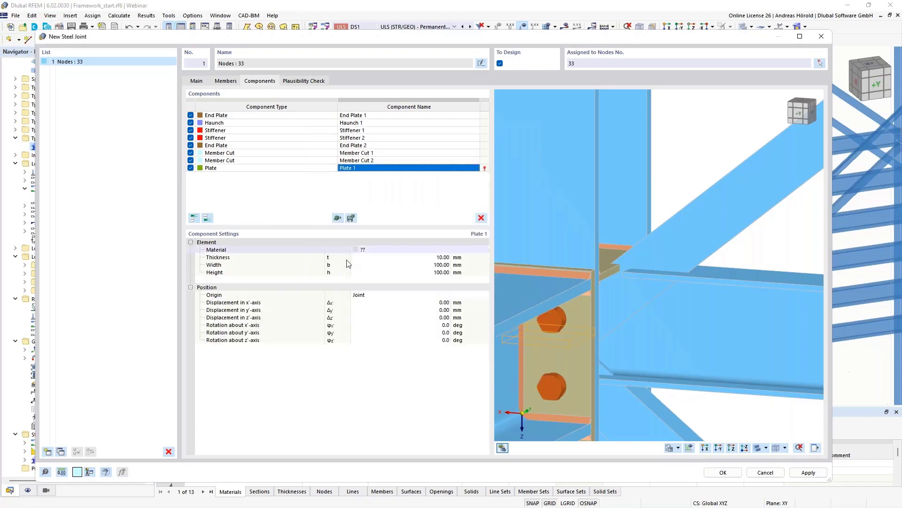
click(392, 252)
click(392, 250)
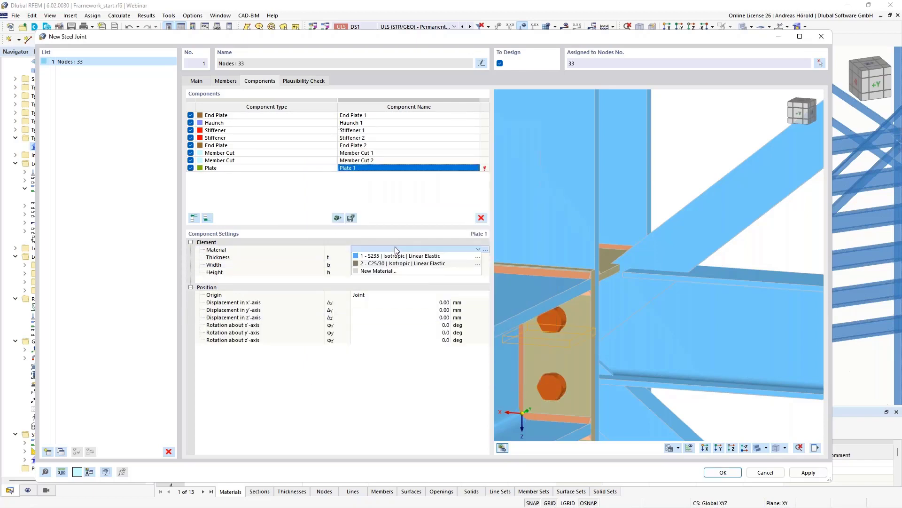
click(402, 257)
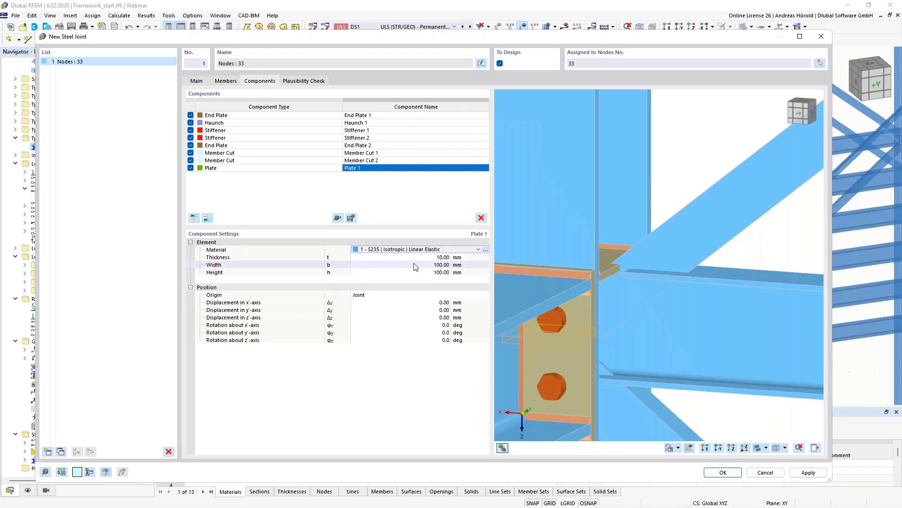
- Set Plate 1's thickness to 8 mm, its width to 250 mm and its height to 170 mm
click(441, 258)
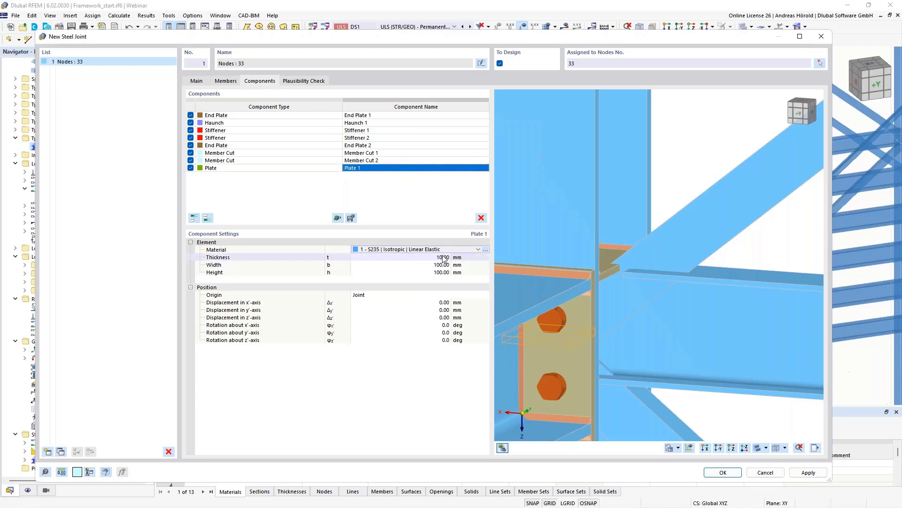
text(8)
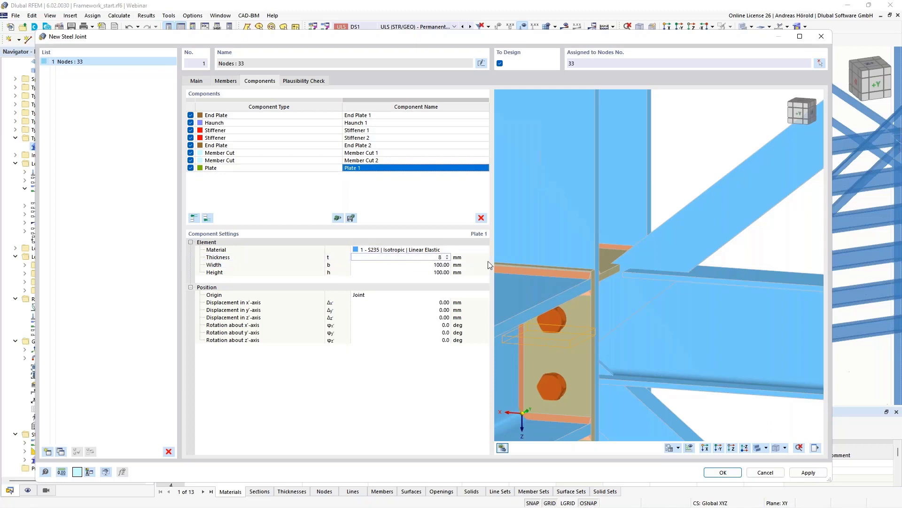
click(438, 265)
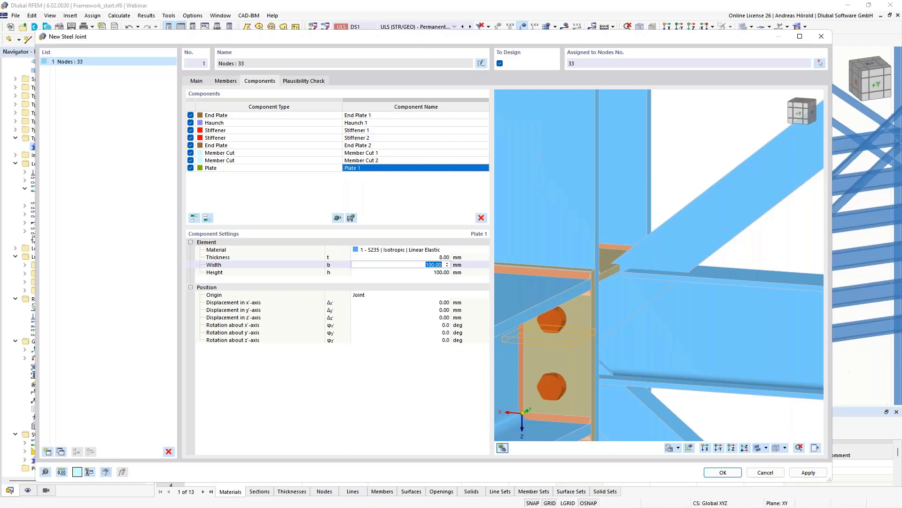
text(250)
key(Return)
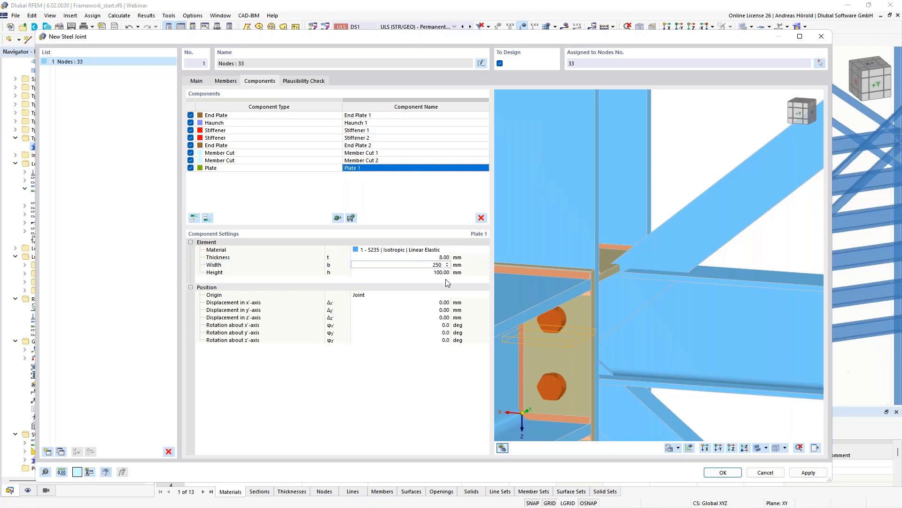
click(443, 272)
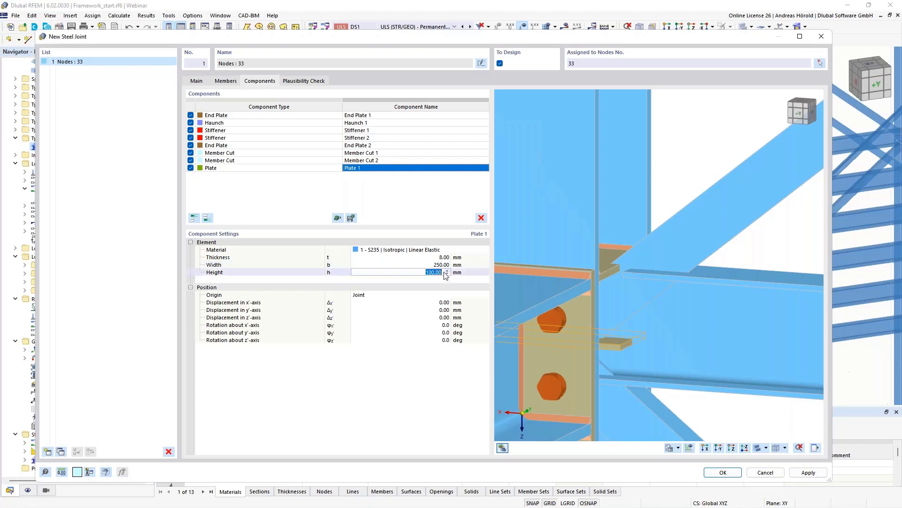
text(170)
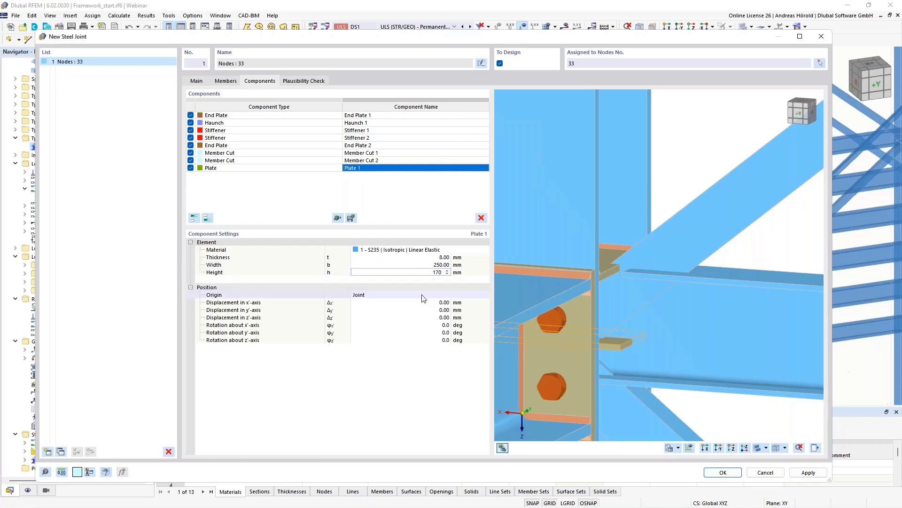
- Set Plate 1's position origin to the member plate Member 7 | Leg 1
click(423, 295)
click(416, 295)
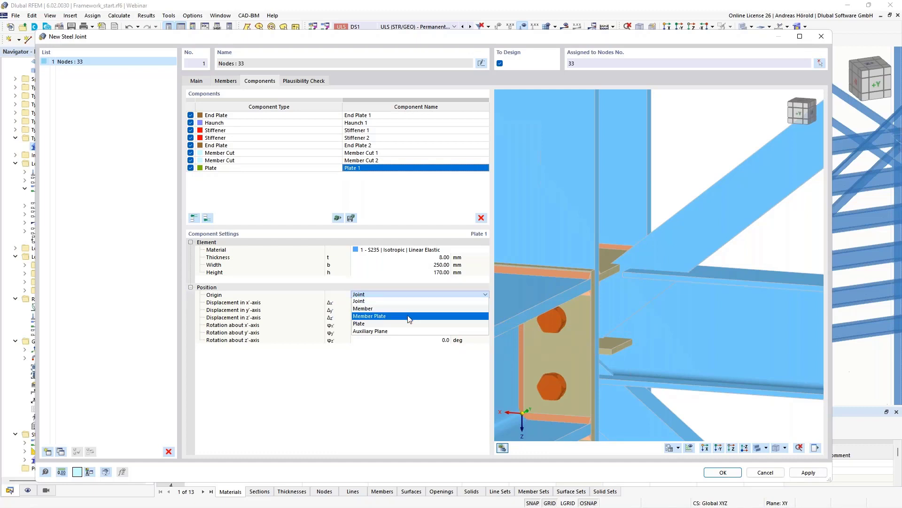
click(408, 316)
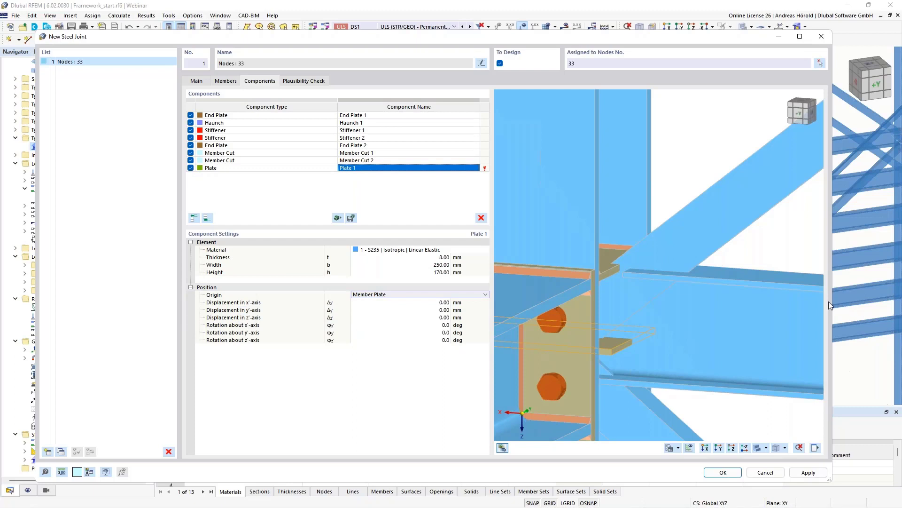
drag(832, 301, 890, 300)
click(498, 294)
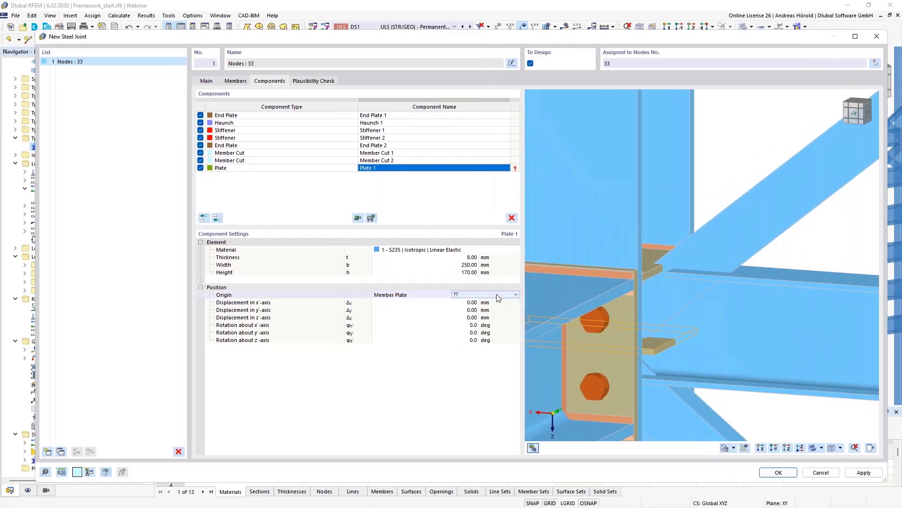
click(498, 297)
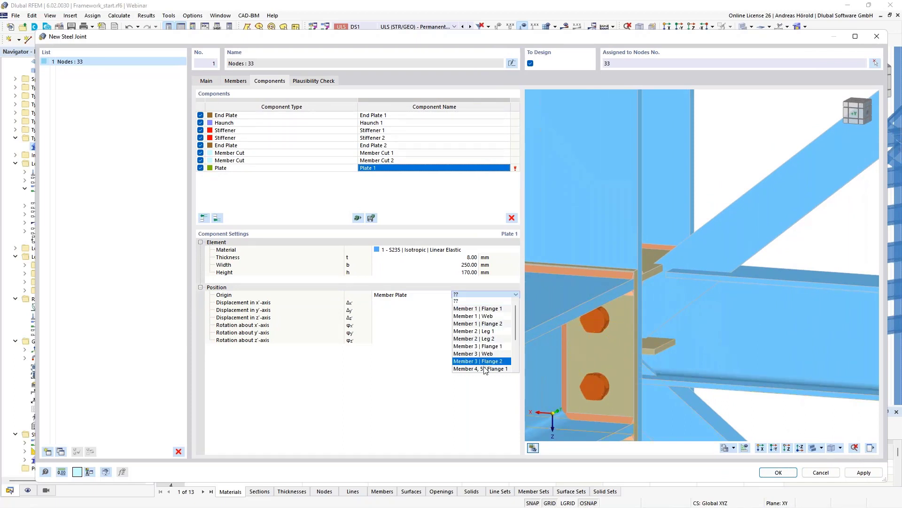
scroll(486, 371, down, 2)
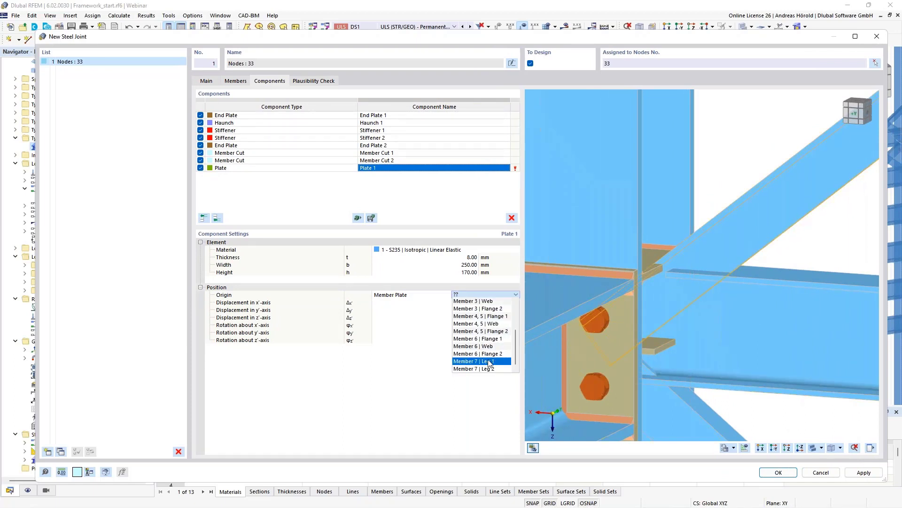
click(490, 362)
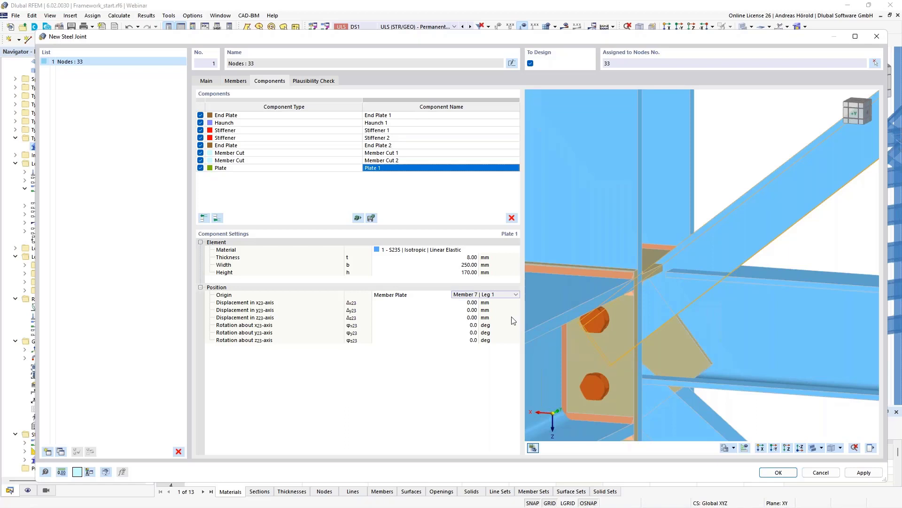
- Displace Plate 1 by 250 mm along its local x-axis and -8 mm along its local z-axis
click(465, 303)
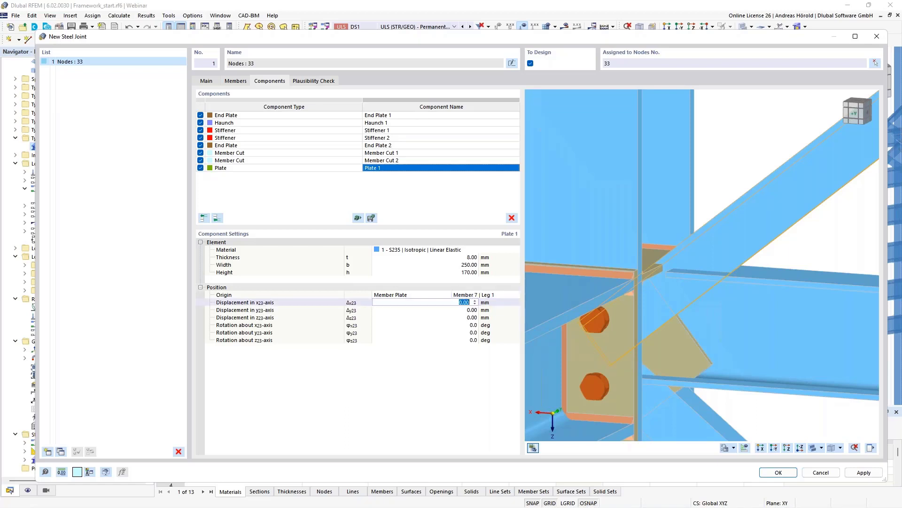
text(250)
key(Return)
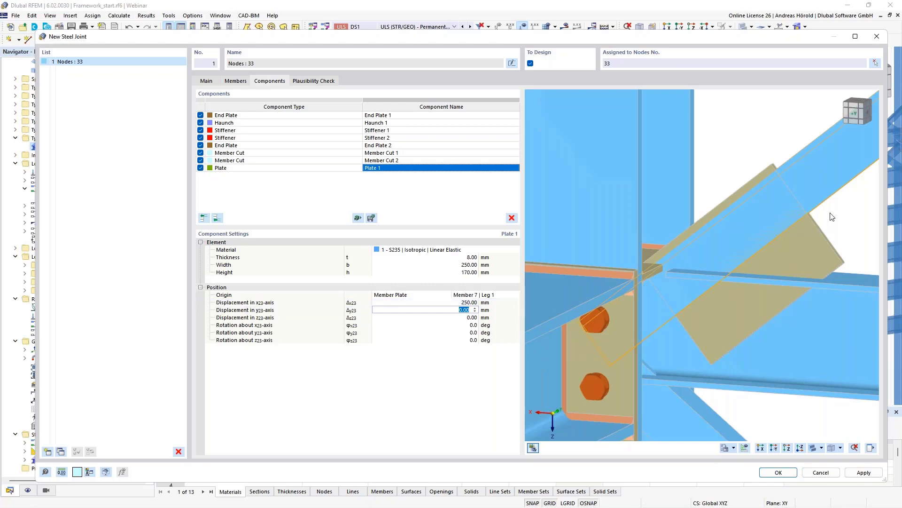
middle_drag(790, 230, 810, 227)
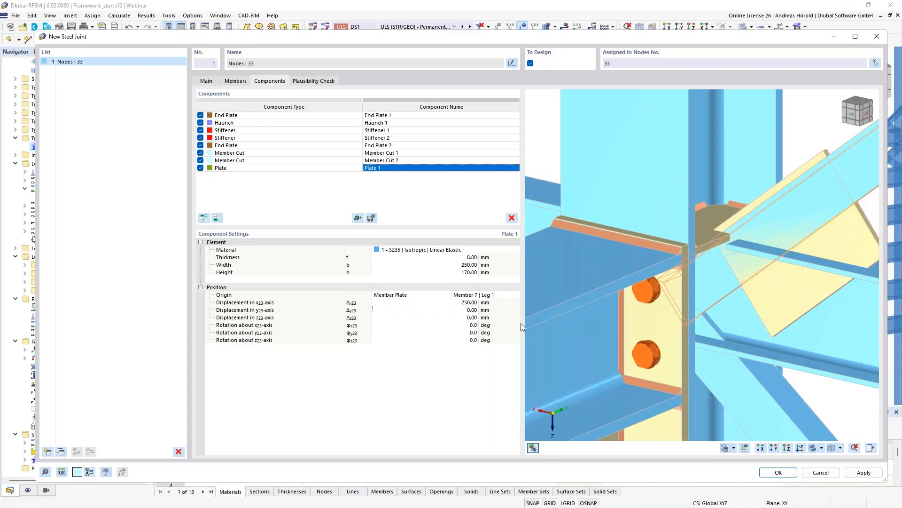
click(468, 318)
text(-)
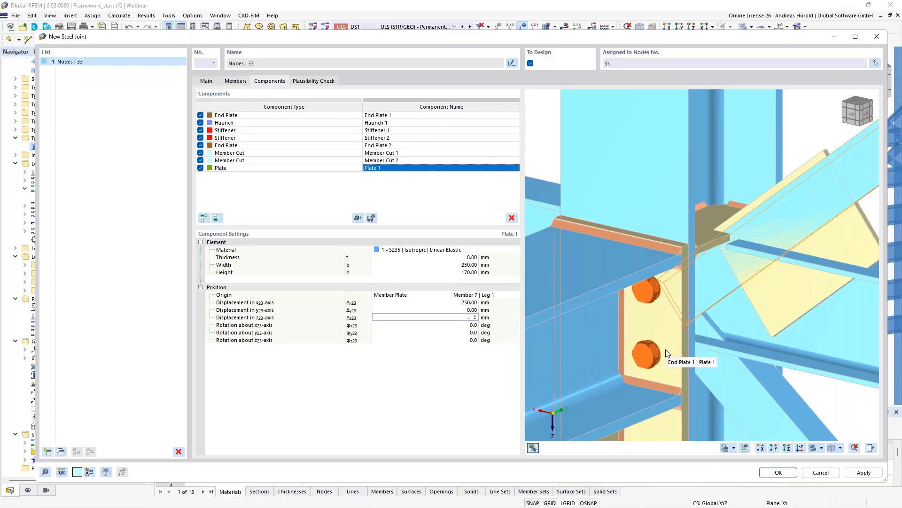
text(8)
key(Tab)
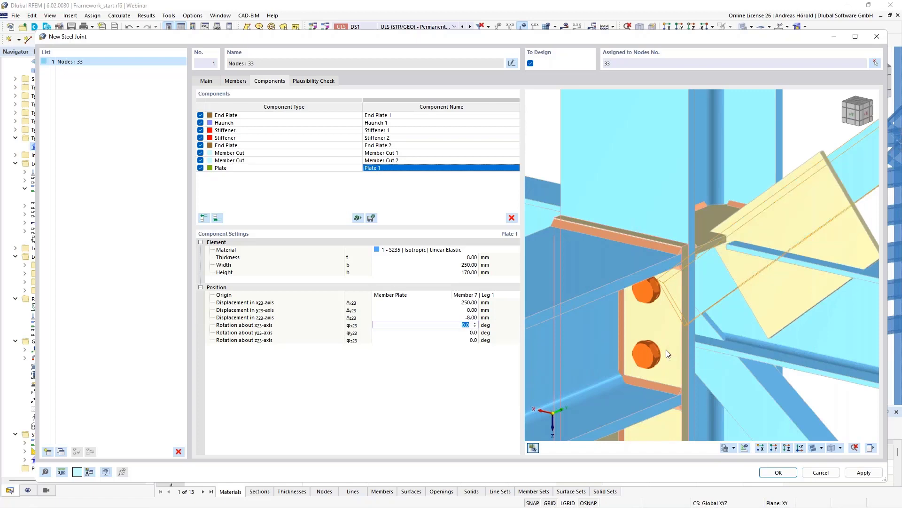
- Examine from several angles how Plate 1 sits against the diagonal angle member, the column and the stiffeners
ctrl+middle_drag(768, 279, 813, 281)
scroll(814, 281, up, 2)
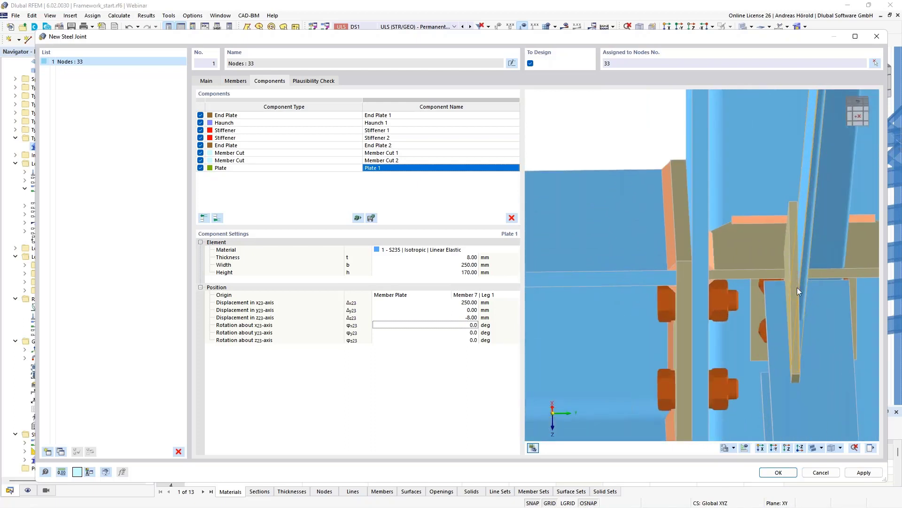
scroll(804, 313, down, 2)
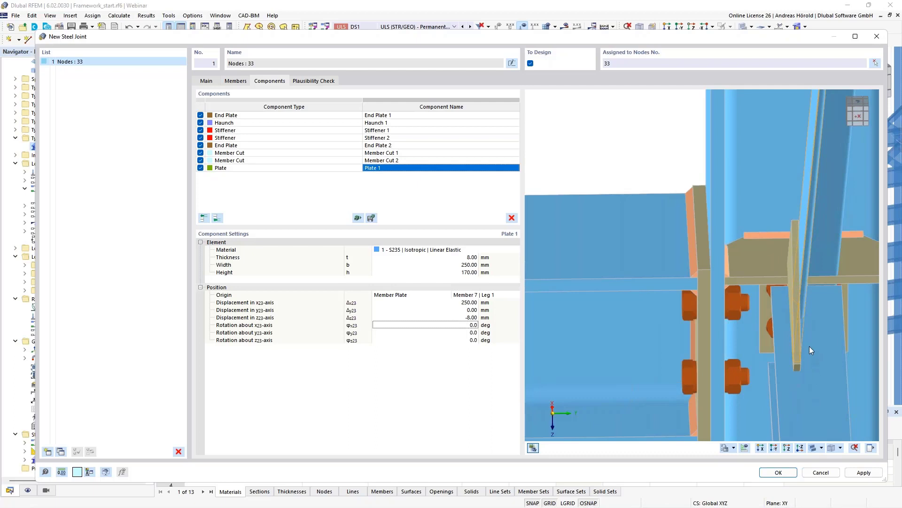
scroll(810, 348, down, 2)
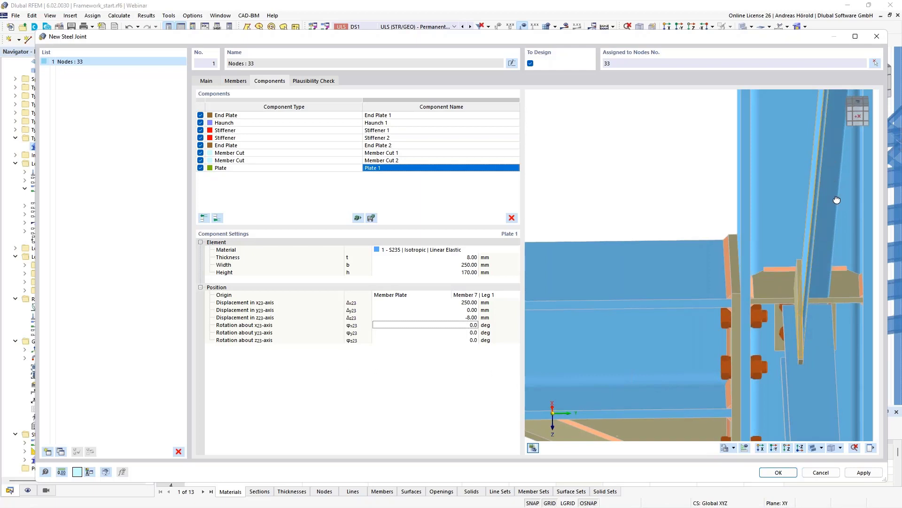
ctrl+middle_drag(839, 196, 834, 216)
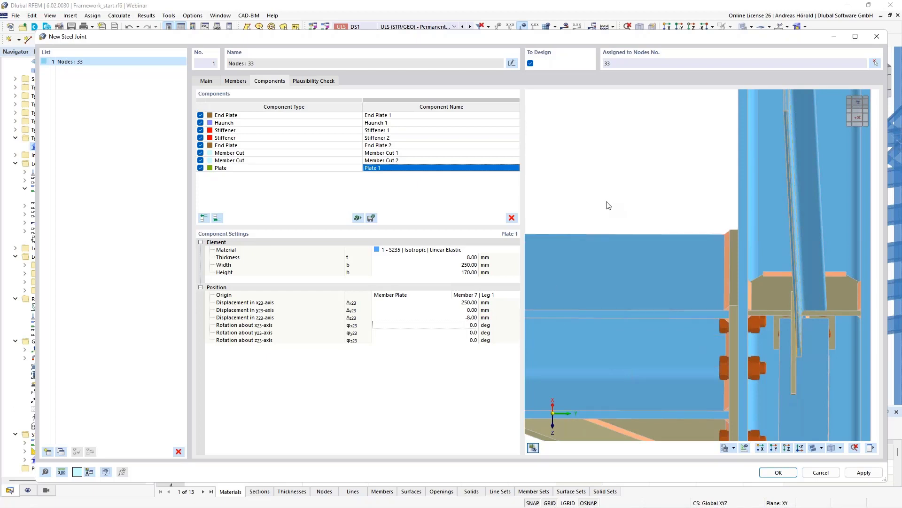
ctrl+middle_drag(653, 314, 692, 289)
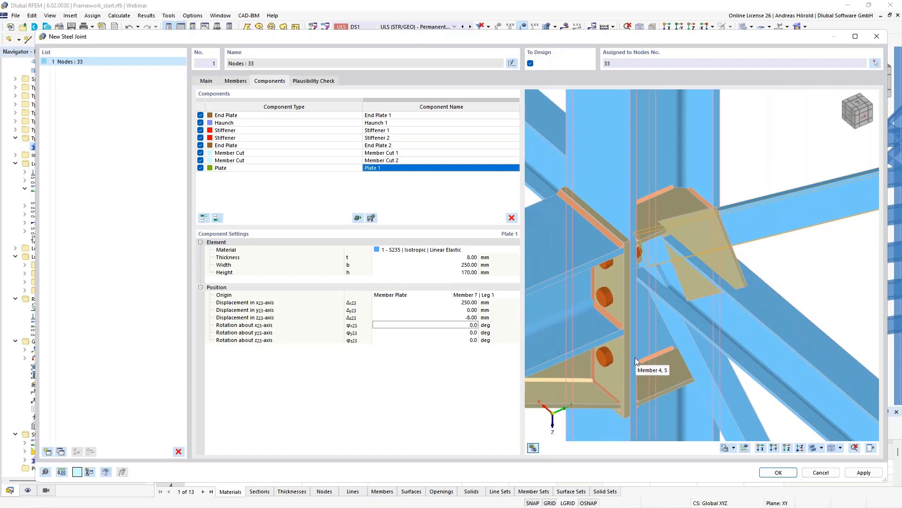
scroll(635, 357, up, 3)
middle_drag(660, 367, 697, 329)
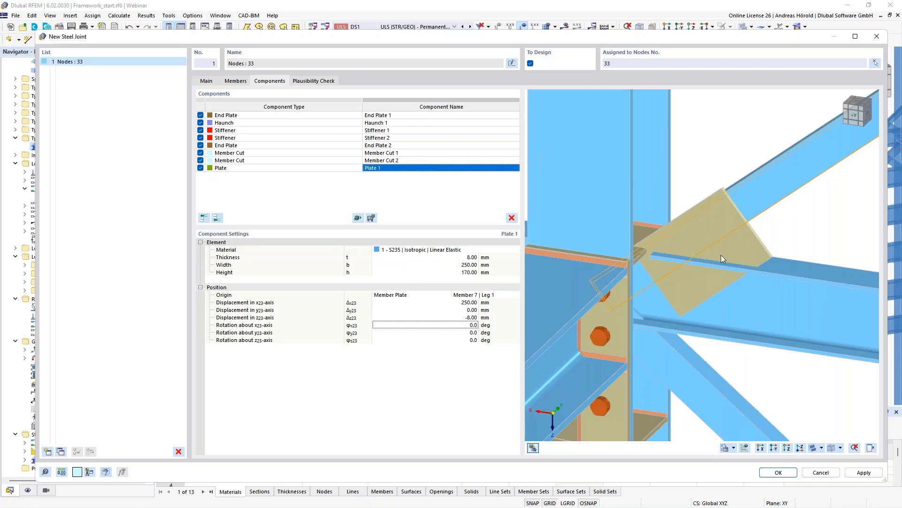
- Add a Plate Cut component to the joint and try to assign Plate 1 as the plate to cut
click(217, 219)
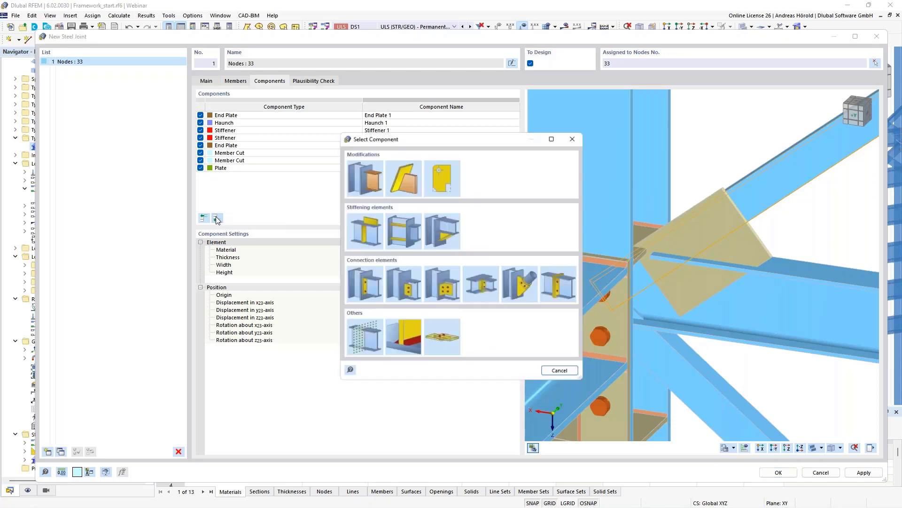
click(396, 175)
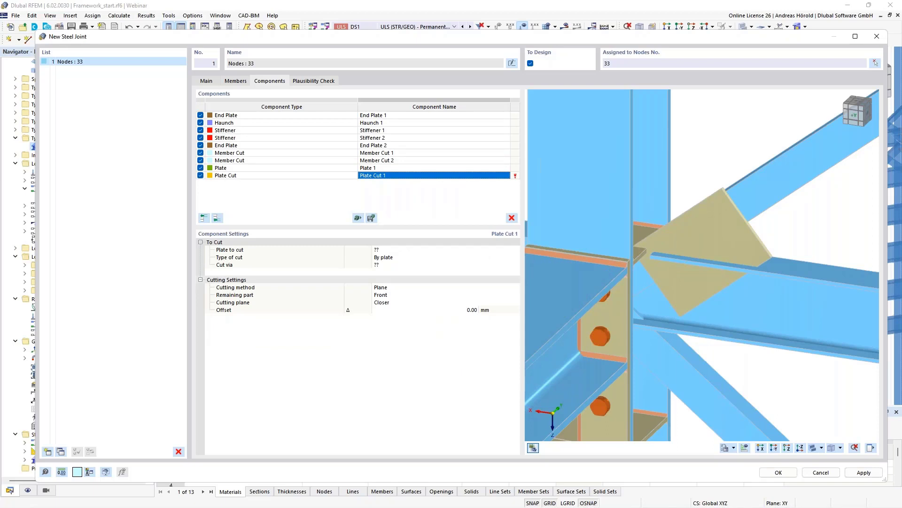
click(389, 251)
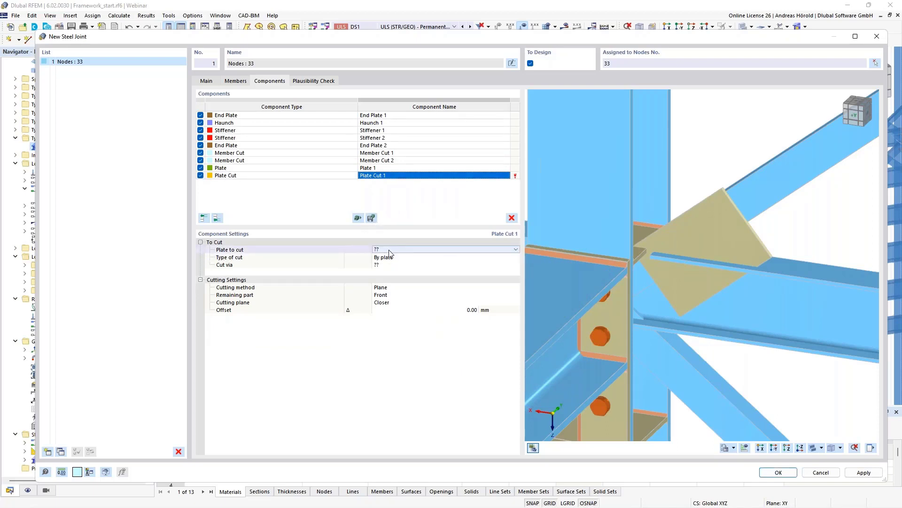
click(389, 250)
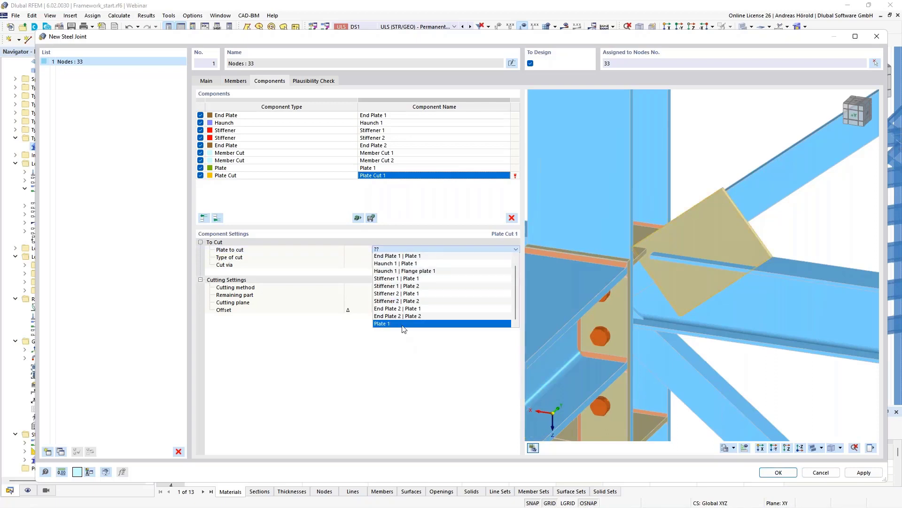
click(403, 323)
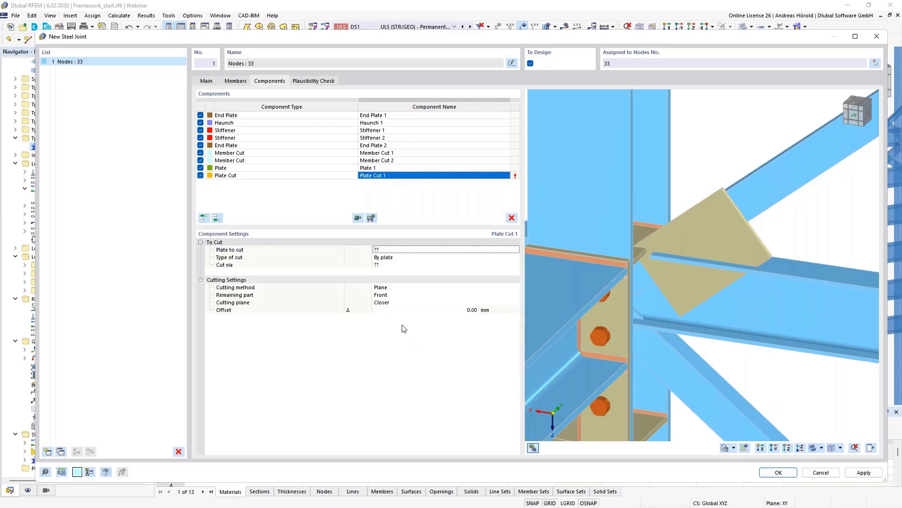
- Set the plate cut type to By member plate, cutting via the web of Member 4, 5
click(406, 258)
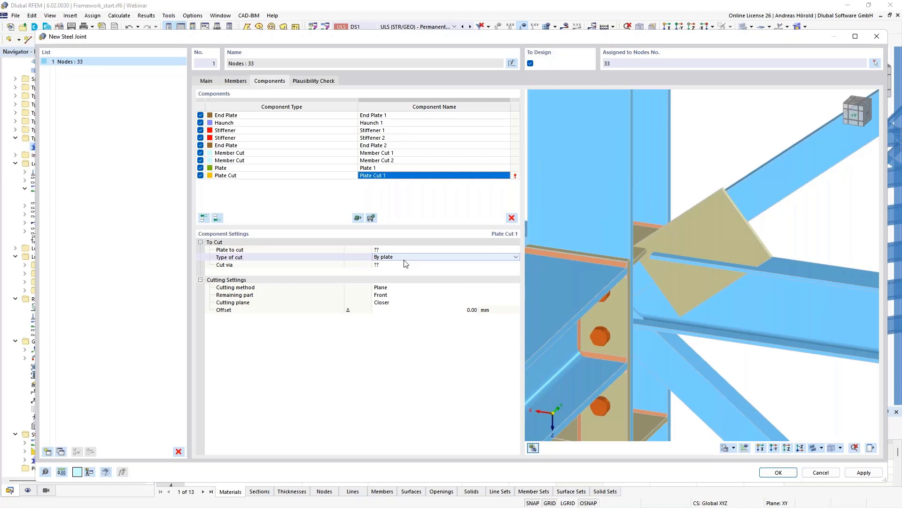
click(405, 258)
click(402, 271)
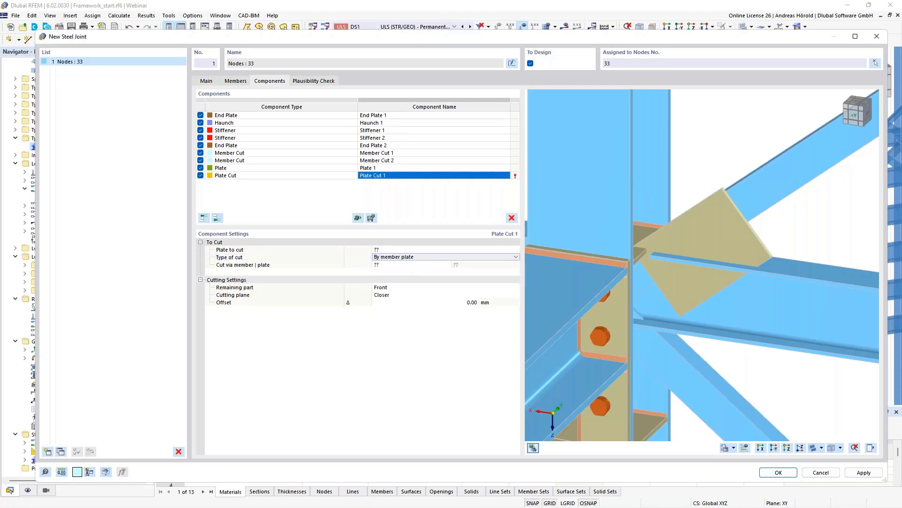
click(392, 264)
click(390, 263)
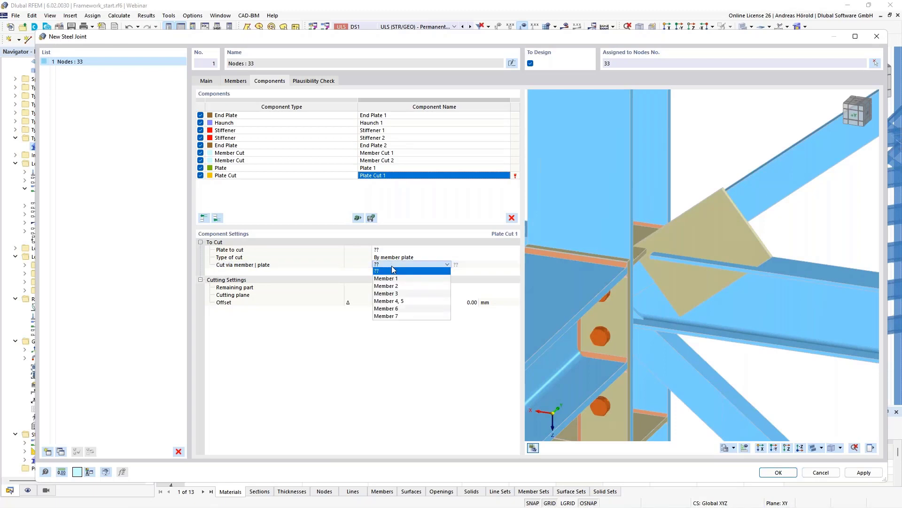
click(404, 301)
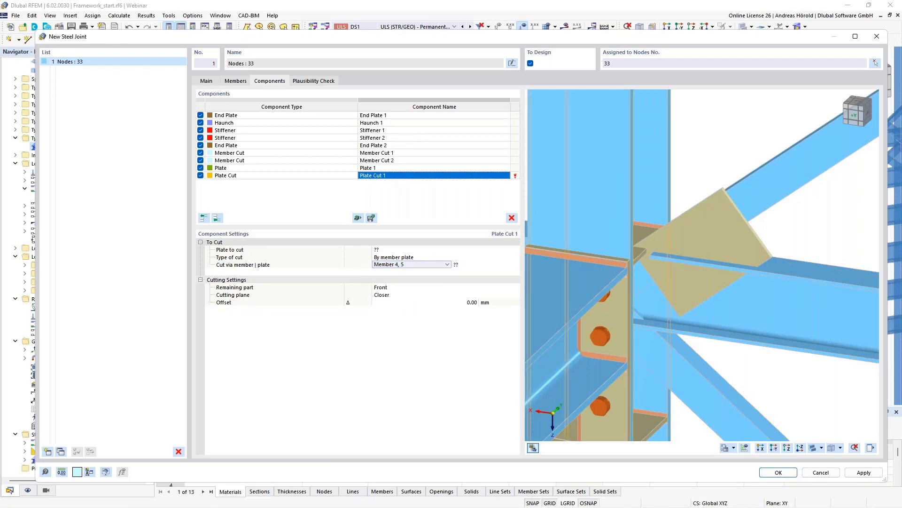
click(474, 265)
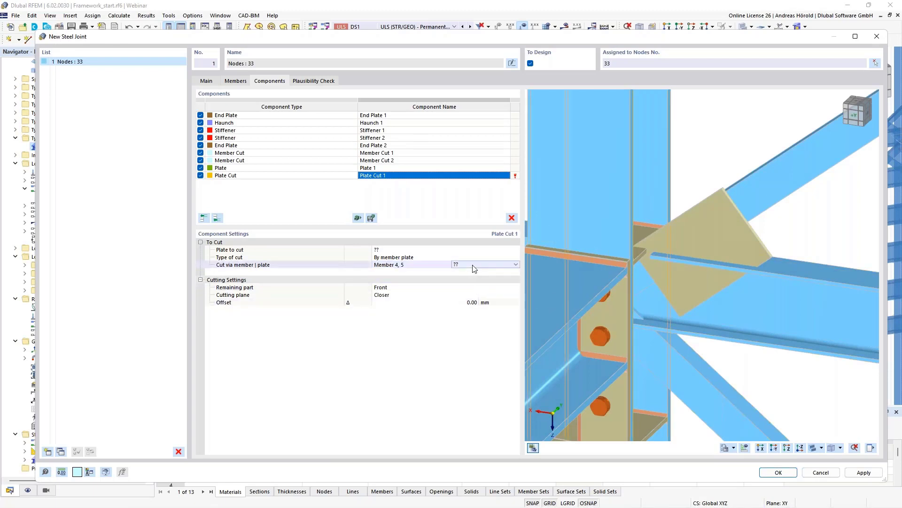
click(483, 265)
click(479, 285)
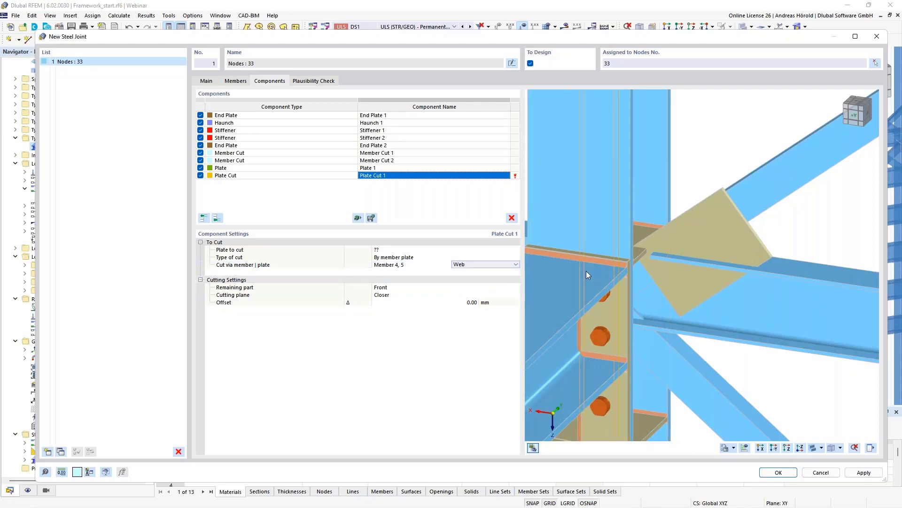
- Set the remaining part of the plate cut to Rear
mouse_move(771, 360)
ctrl+middle_down()
mouse_move(733, 361)
mouse_move(757, 357)
ctrl+middle_up()
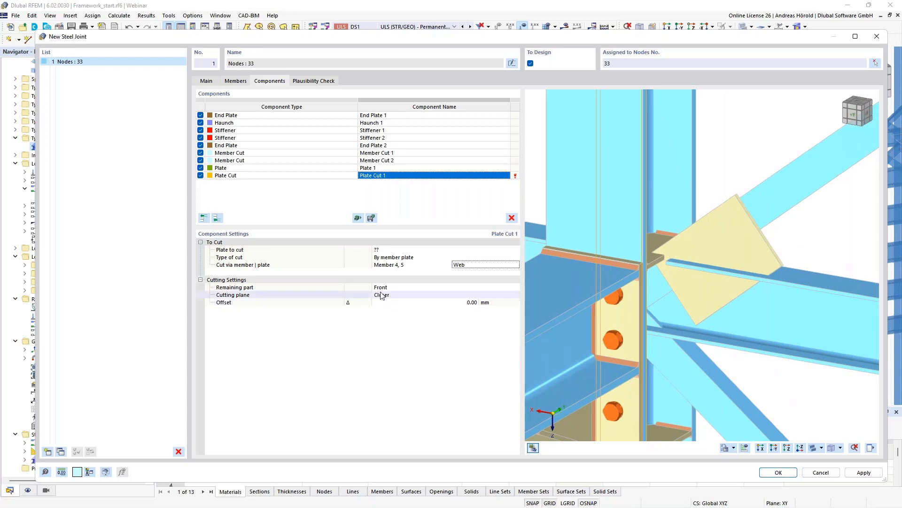
click(393, 286)
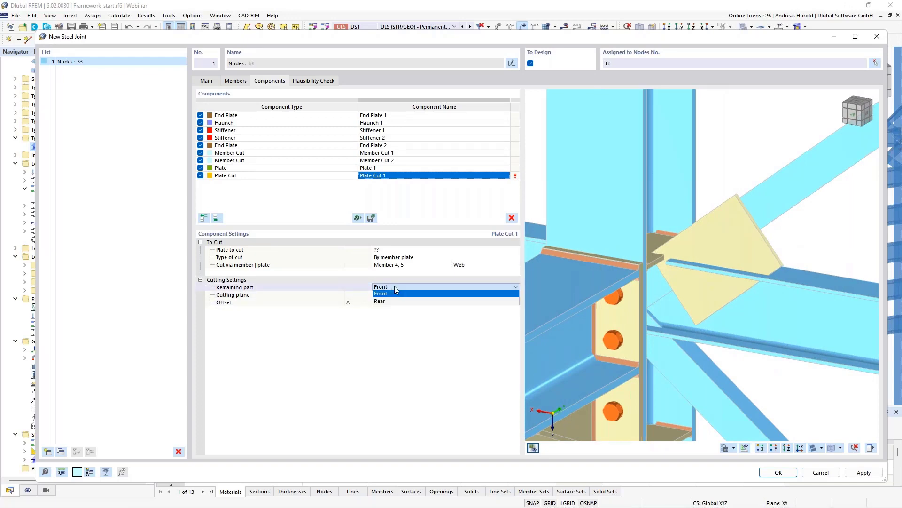
click(392, 301)
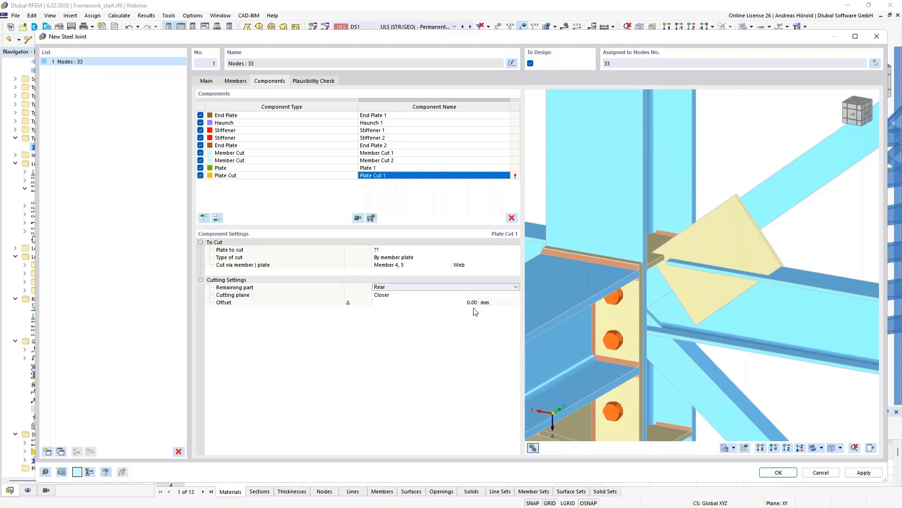
- Enter a plate cut offset of 115 mm and replace it with 120 mm
ctrl+middle_drag(684, 333, 723, 324)
scroll(622, 289, up, 6)
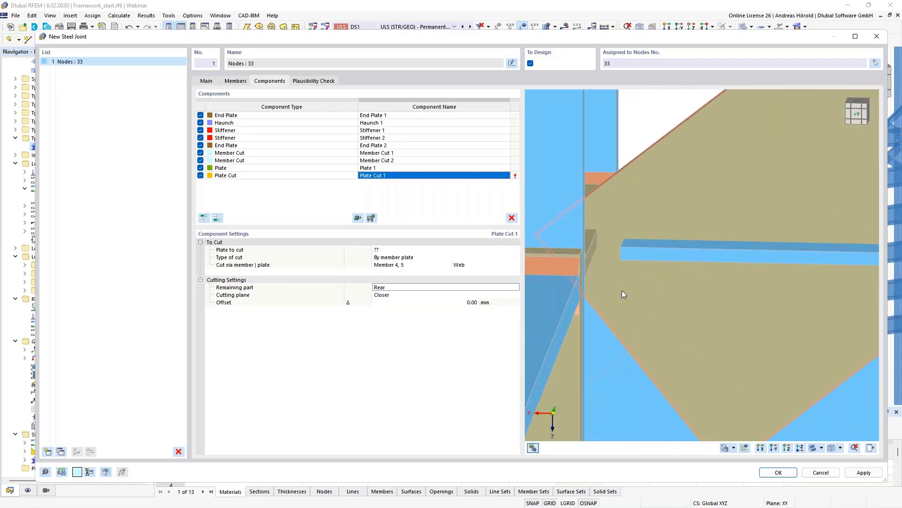
click(466, 302)
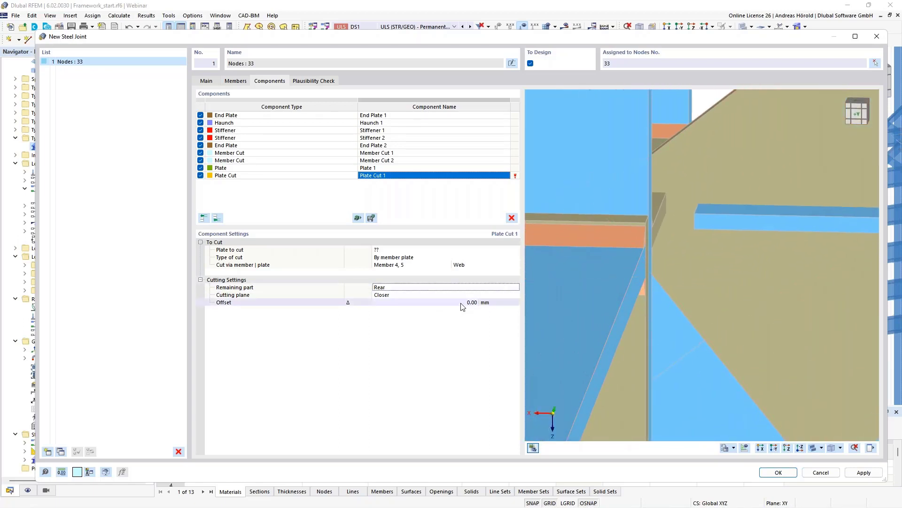
text(115)
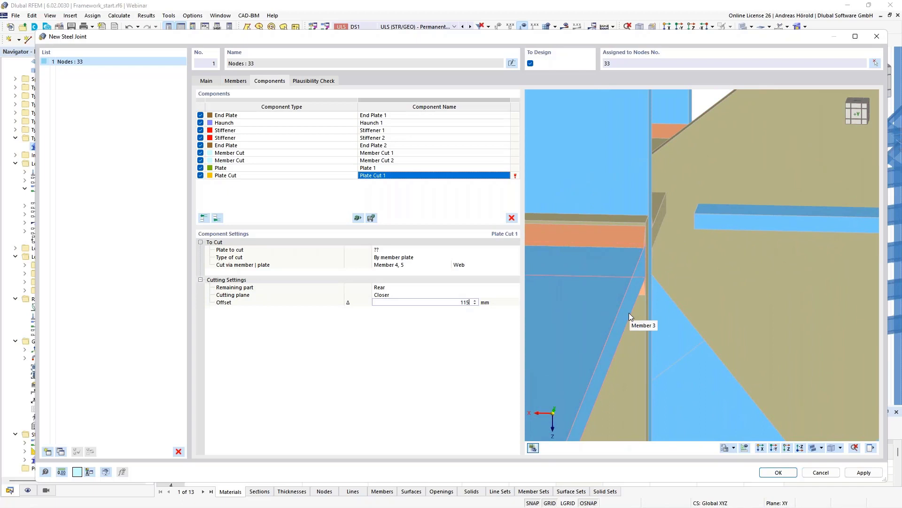
key(Return)
text(120)
key(Return)
- Assign Plate 1 as the plate to cut in Plate Cut 1
click(410, 249)
click(410, 250)
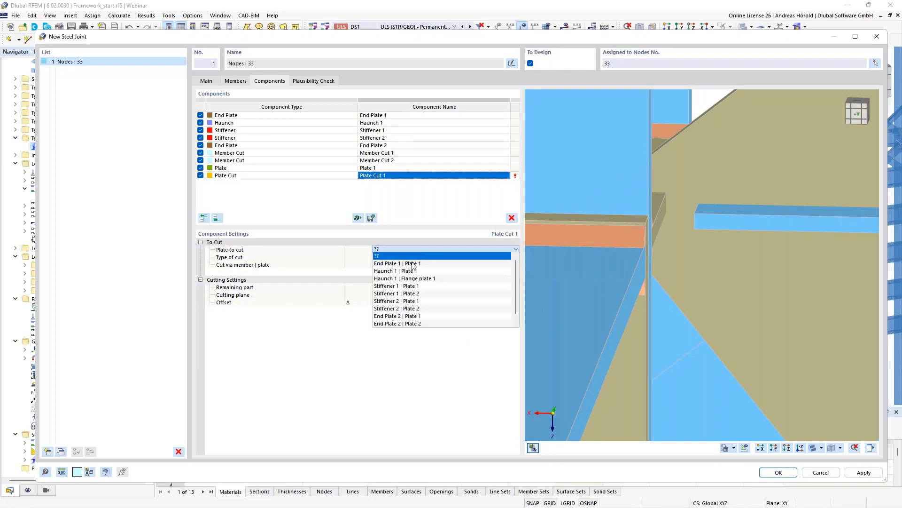
scroll(409, 294, down, 1)
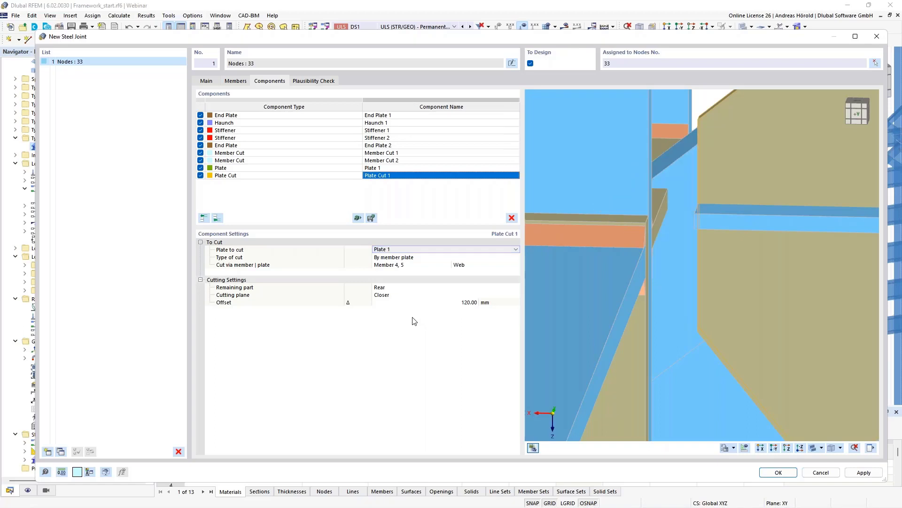
- Set the offset of Plate Cut 1 to 115 mm
click(473, 304)
text(15)
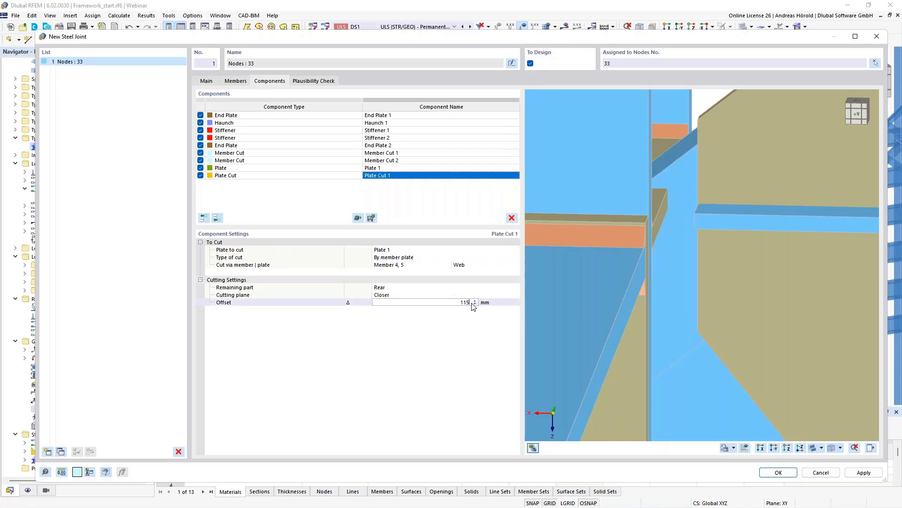
key(Return)
ctrl+middle_drag(722, 306, 733, 305)
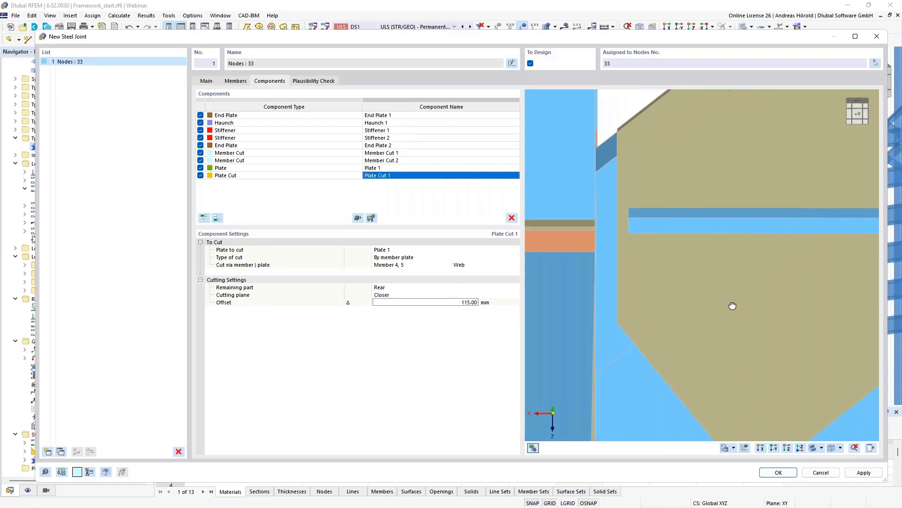
scroll(654, 244, up, 4)
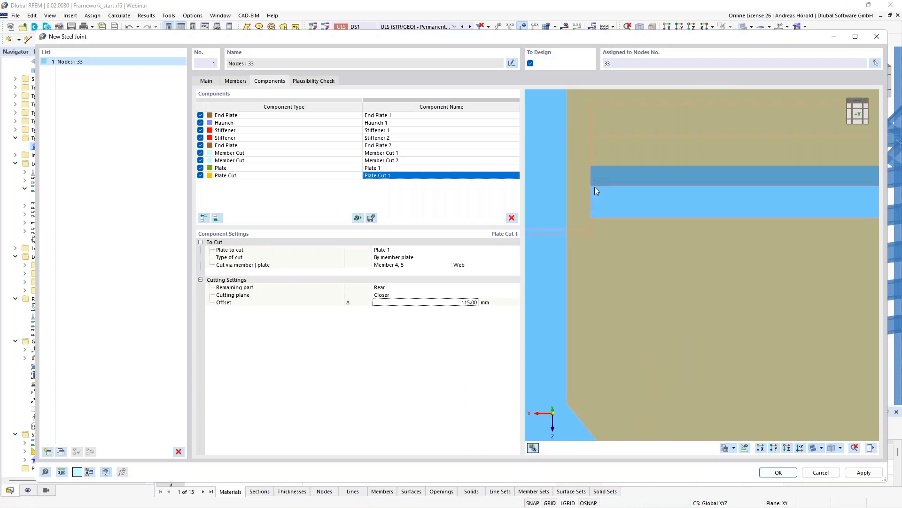
- Set the offset of Plate Cut 1 to 120.25 mm so the gusset edge aligns with the end of the slot
scroll(599, 196, down, 1)
click(464, 302)
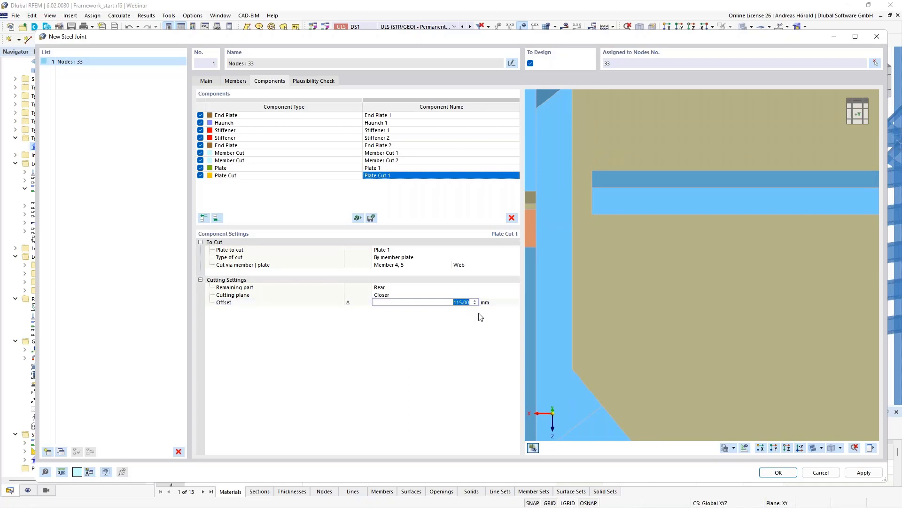
text(120,25)
key(Return)
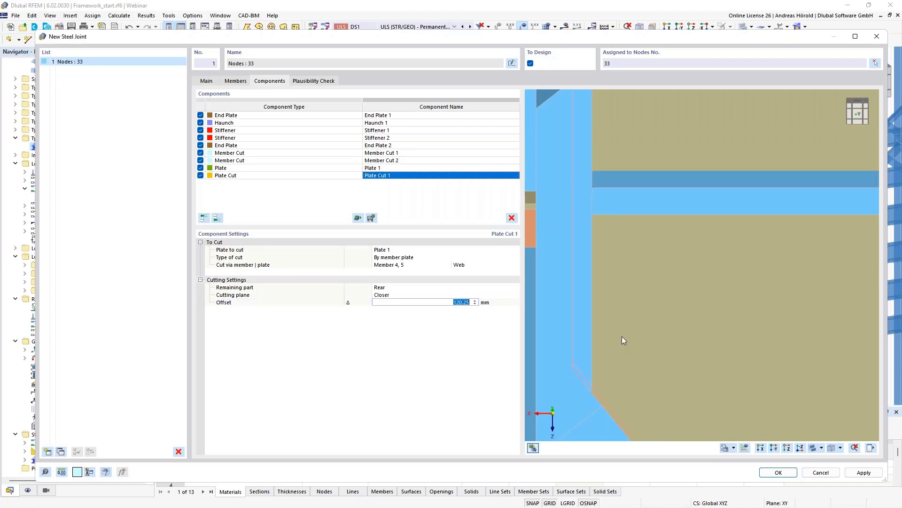
scroll(622, 337, down, 5)
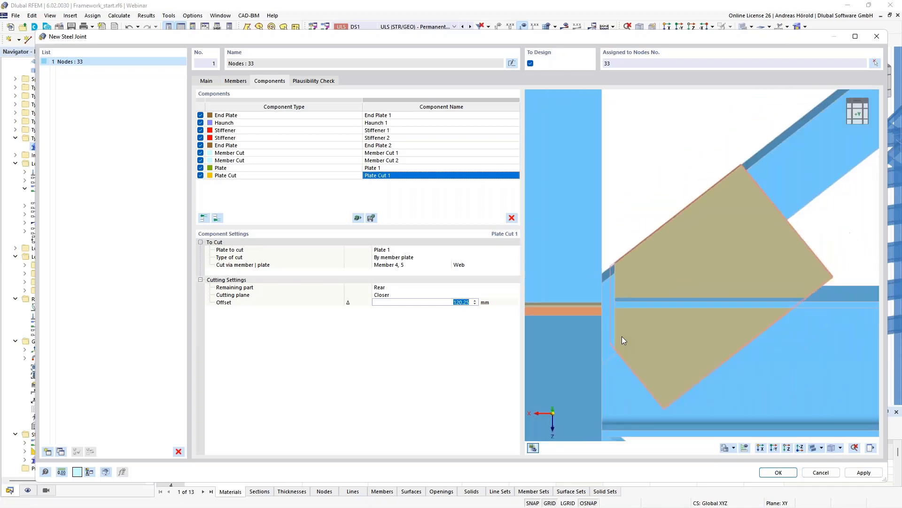
scroll(622, 337, down, 1)
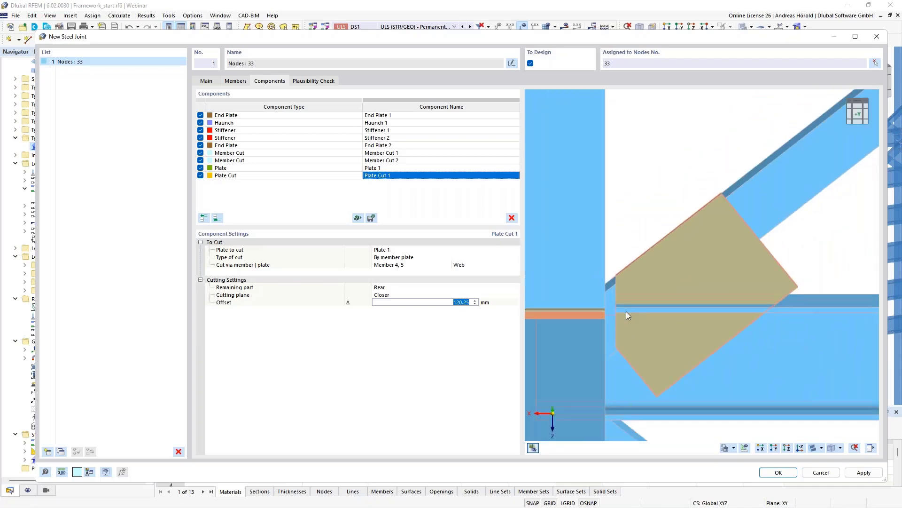
- Add a second Plate Cut component to the joint with Plate 1 as the plate to cut
click(217, 218)
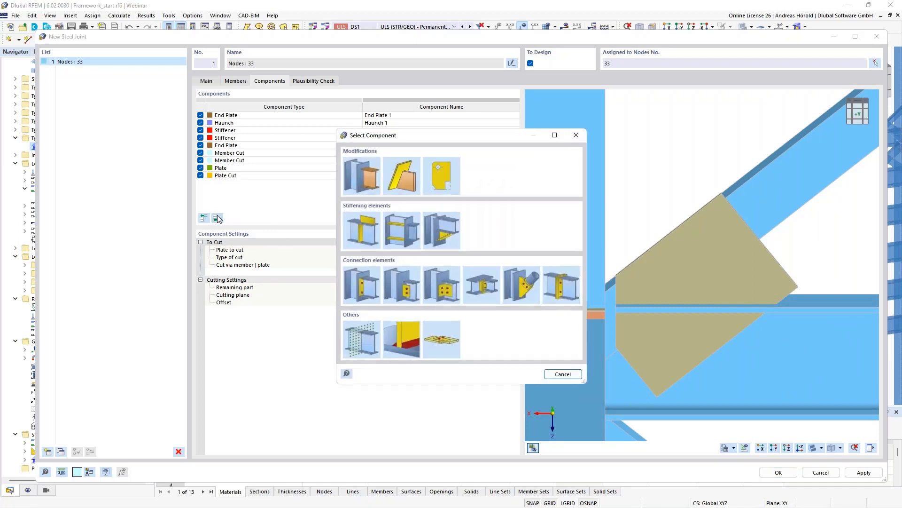
click(401, 174)
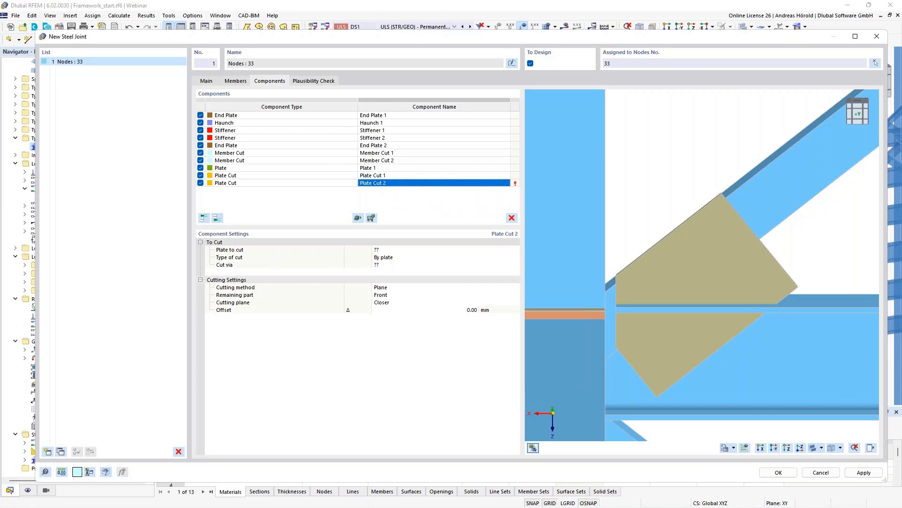
click(402, 249)
click(403, 250)
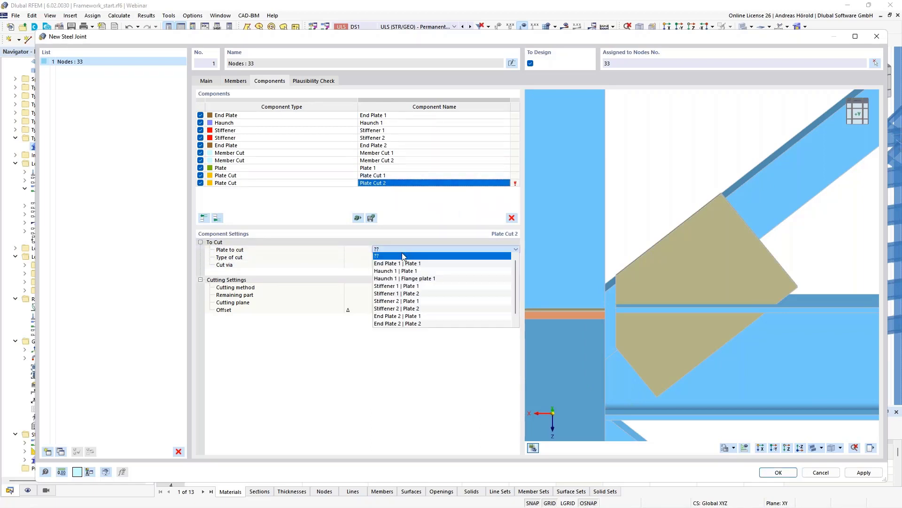
click(401, 323)
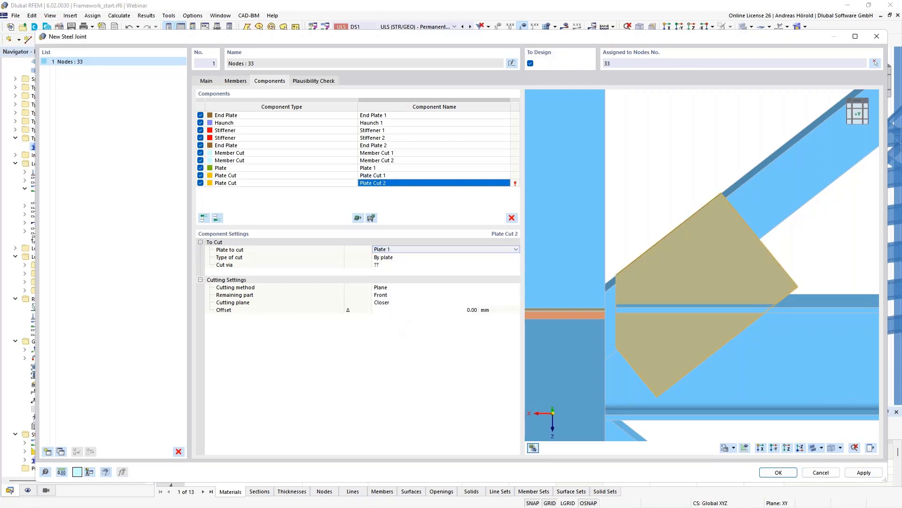
- Set the type of Plate Cut 2 to By member plate, cutting via the web of Member 4, 5
click(402, 256)
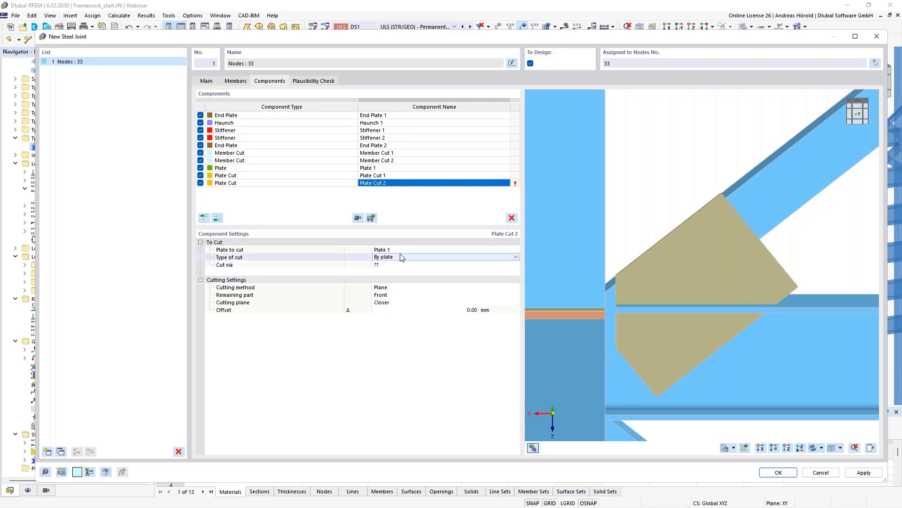
click(402, 257)
click(405, 276)
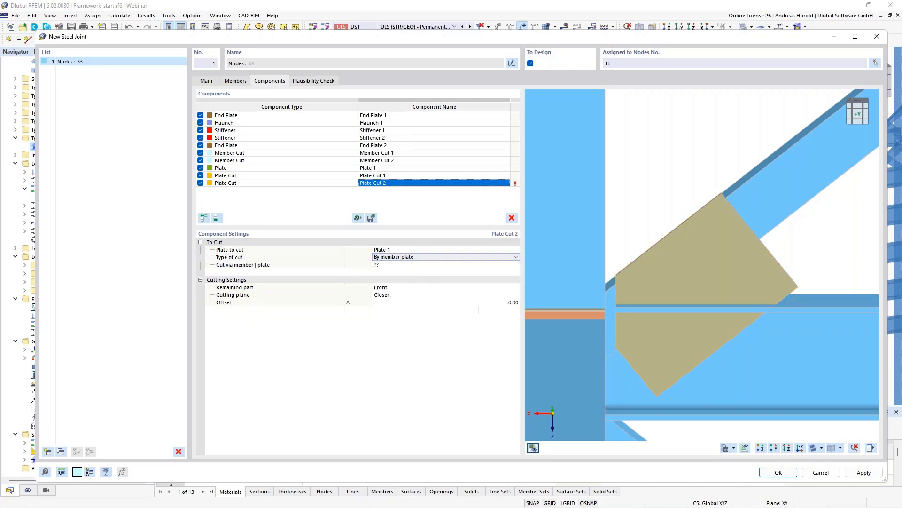
click(405, 266)
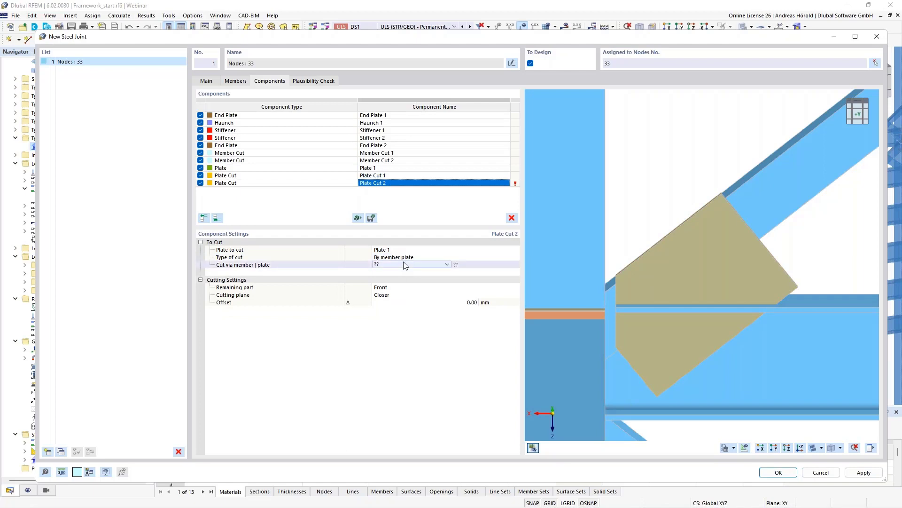
click(405, 266)
click(403, 301)
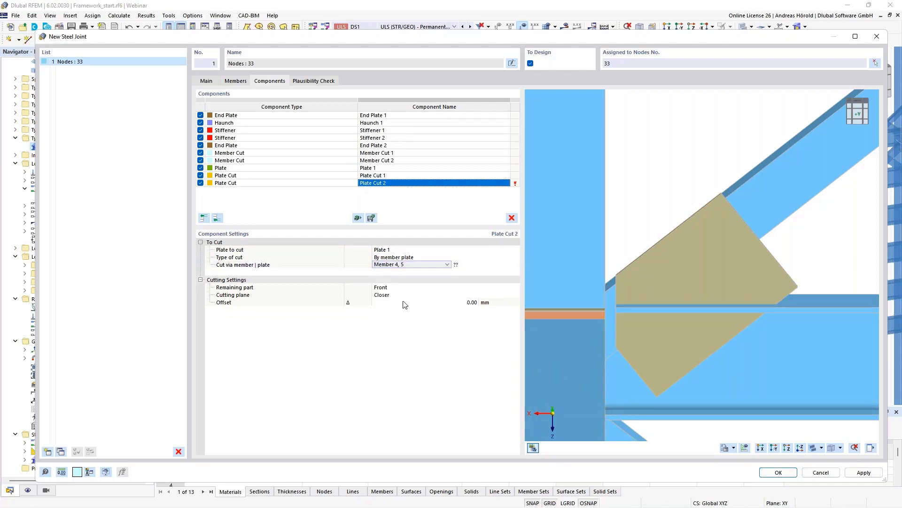
click(488, 264)
click(489, 264)
click(487, 286)
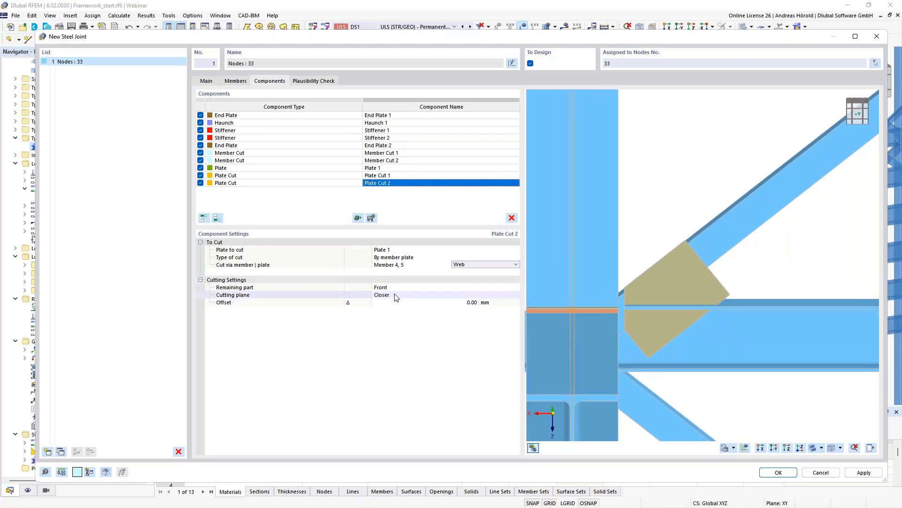
- Set the offset of Plate Cut 2 to -335.25 mm
click(473, 303)
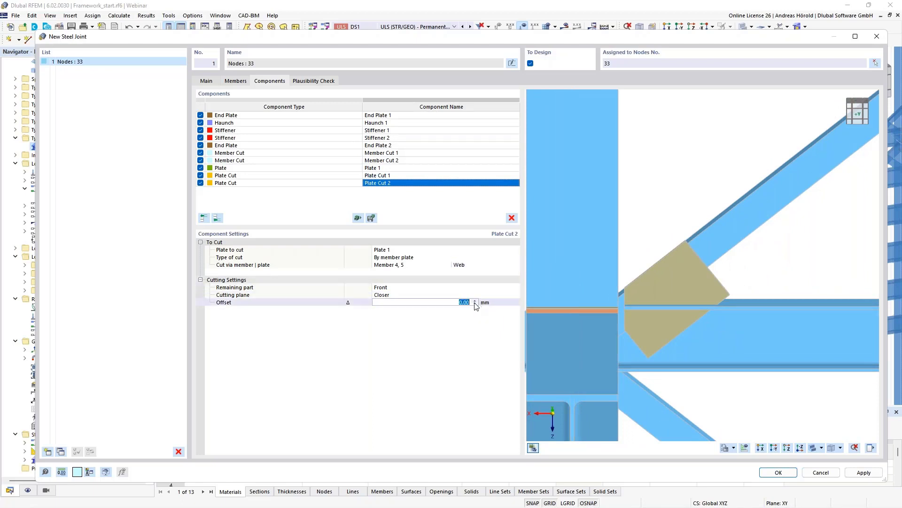
text(-335,25)
key(Return)
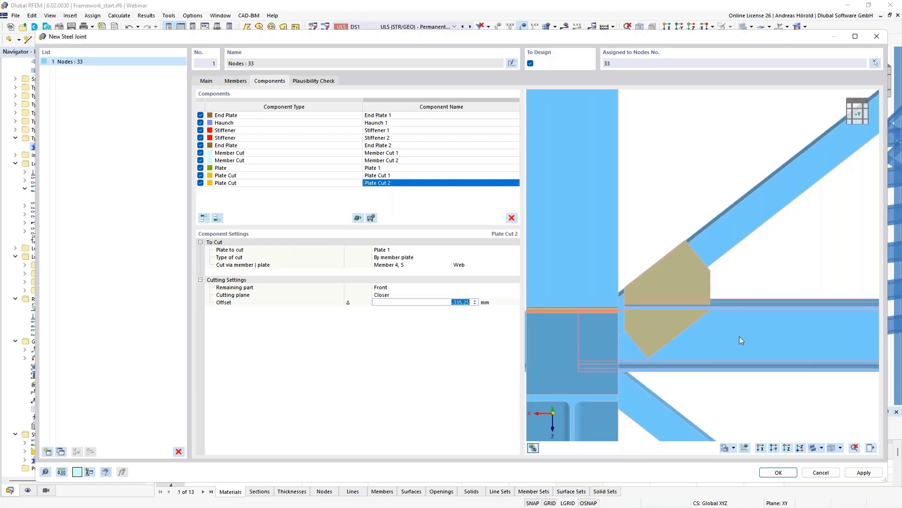
scroll(684, 317, up, 5)
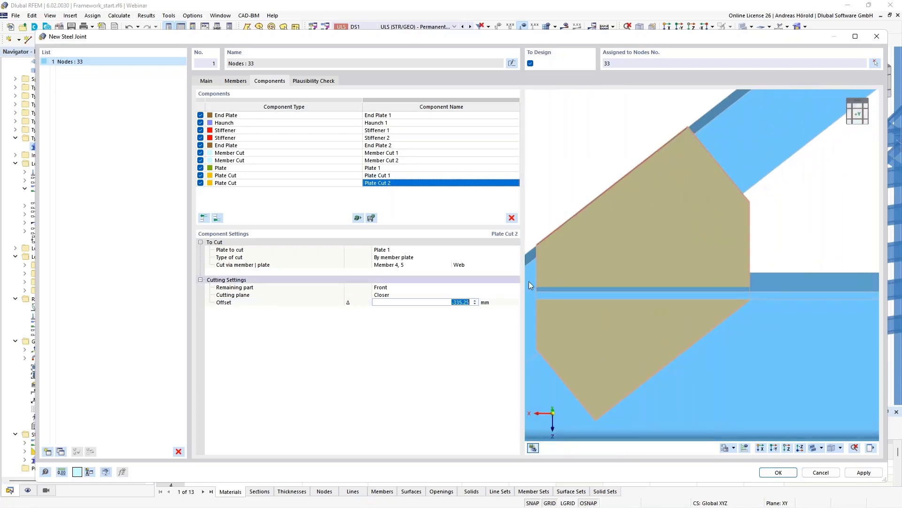
- Add a third Plate Cut component to the joint with Plate 1 as the plate to cut
click(218, 219)
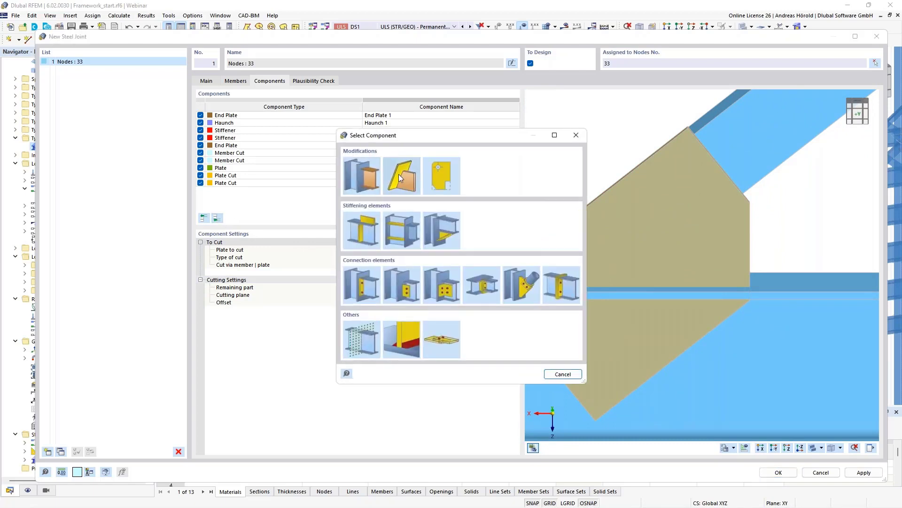
click(398, 174)
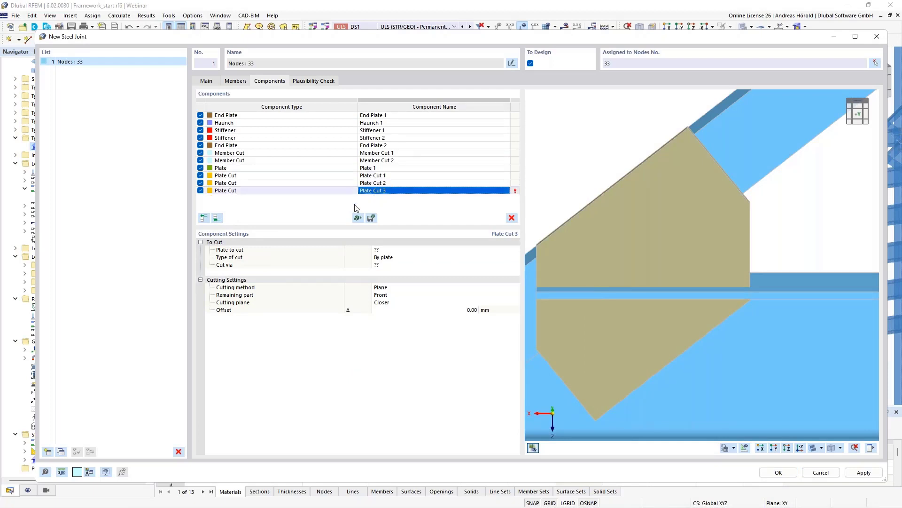
click(389, 250)
click(390, 252)
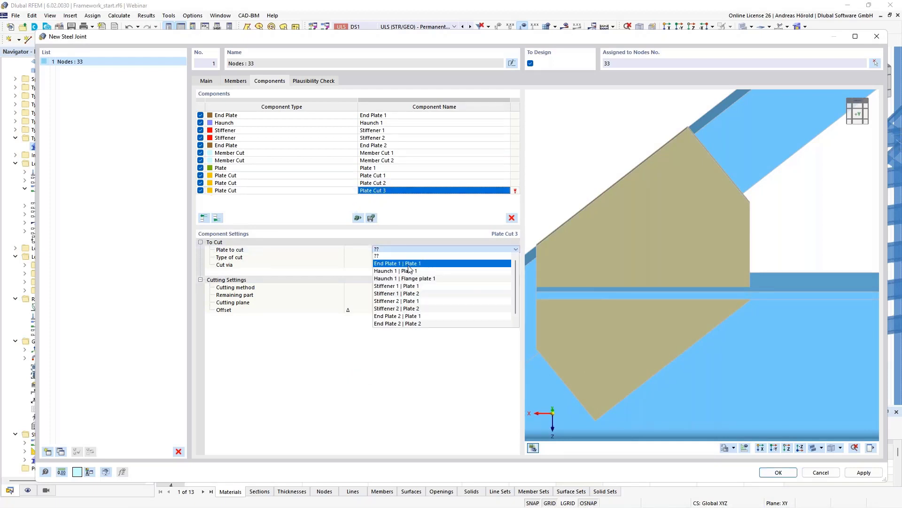
click(407, 328)
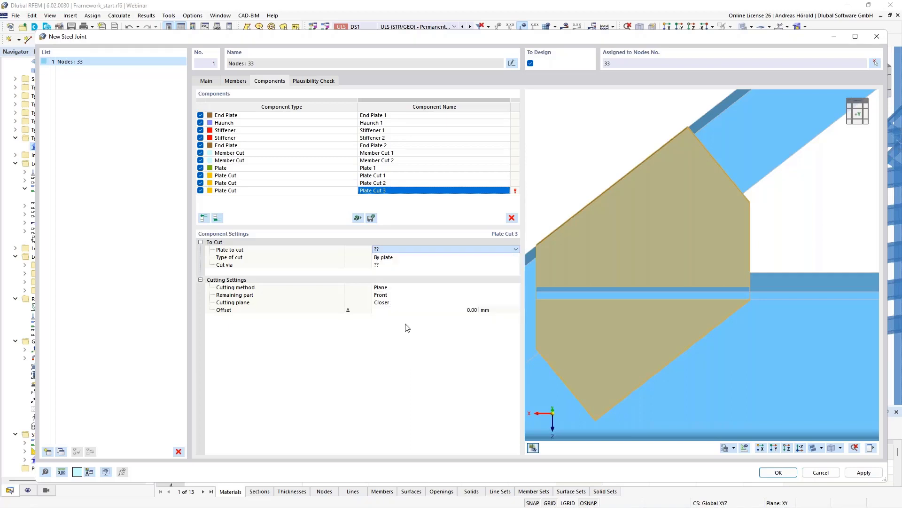
click(402, 250)
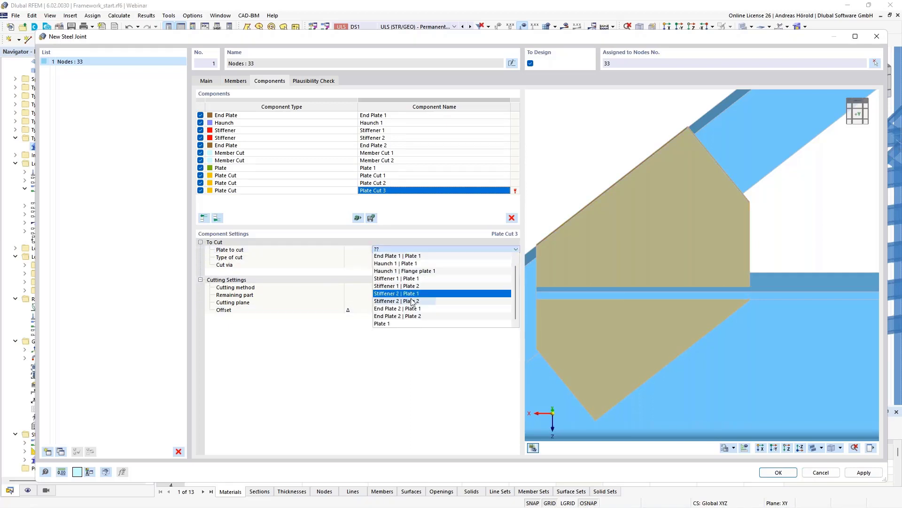
click(383, 324)
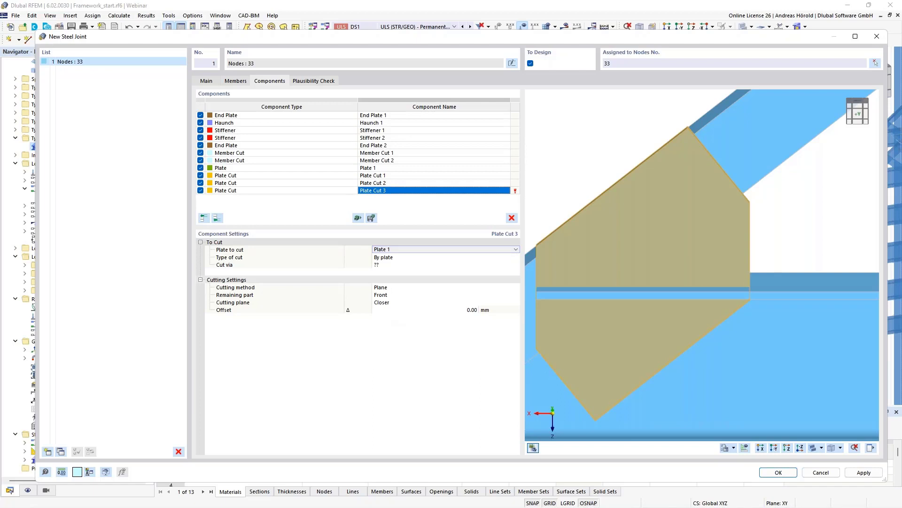
- Set the type of Plate Cut 3 to By member plate, cutting via Flange 1 of Member 1
click(385, 259)
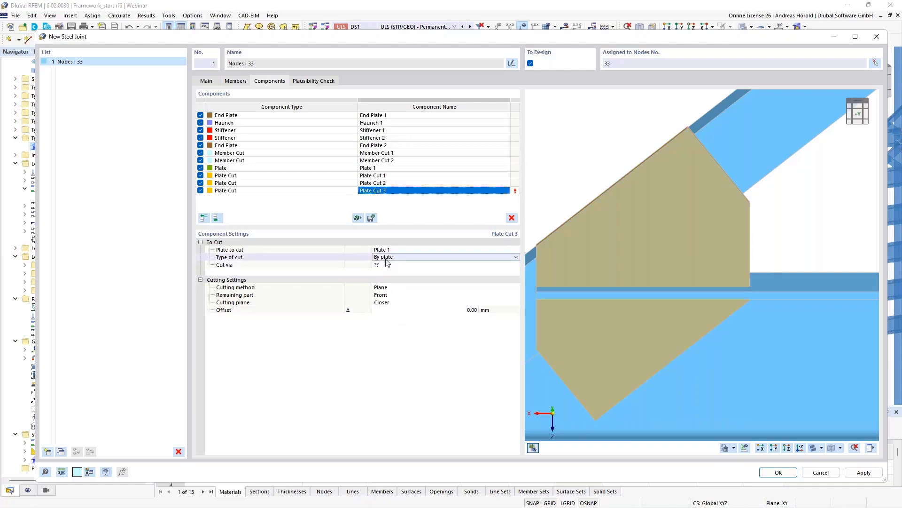
click(386, 259)
click(390, 273)
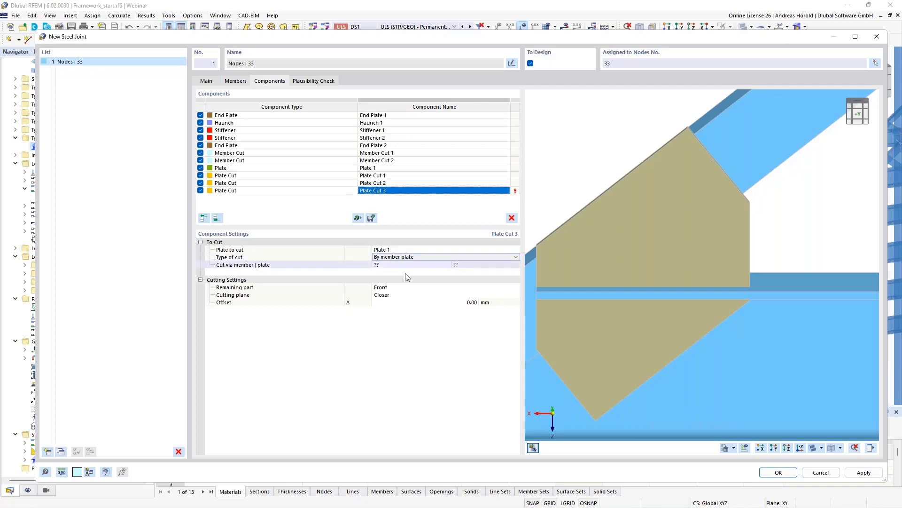
click(415, 265)
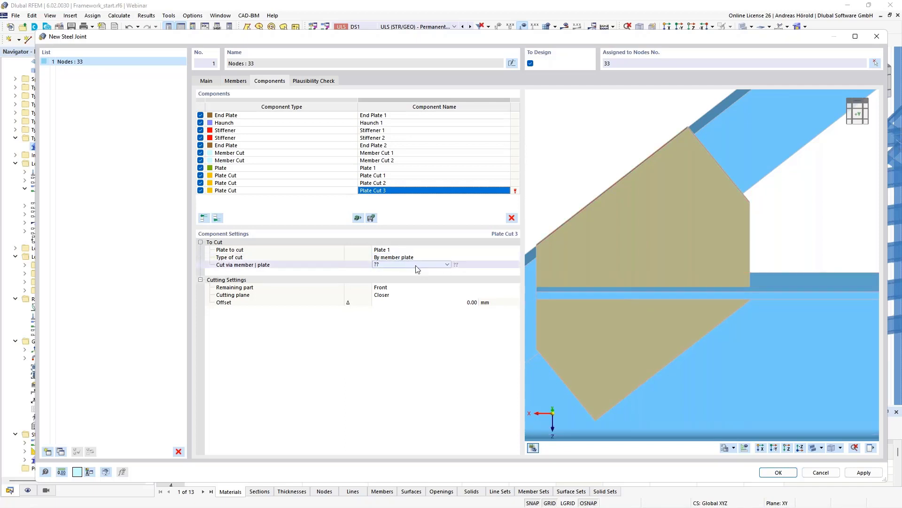
click(444, 265)
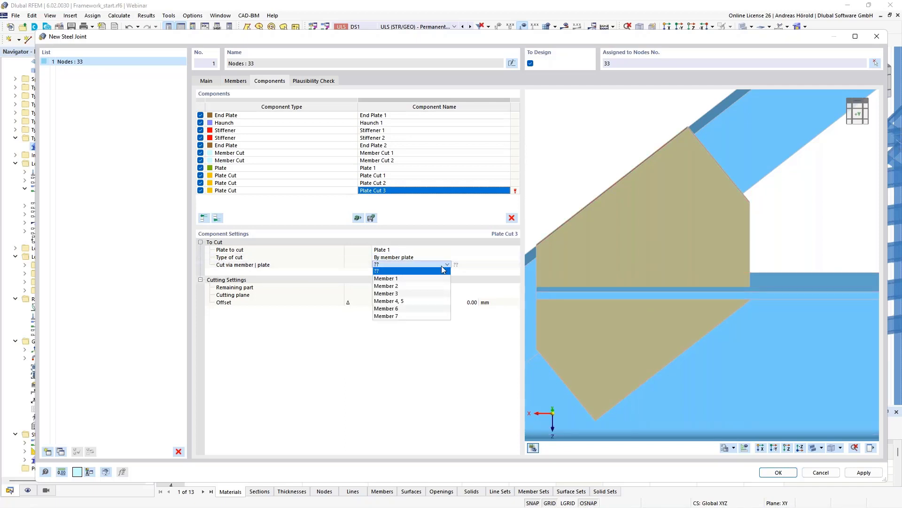
click(418, 278)
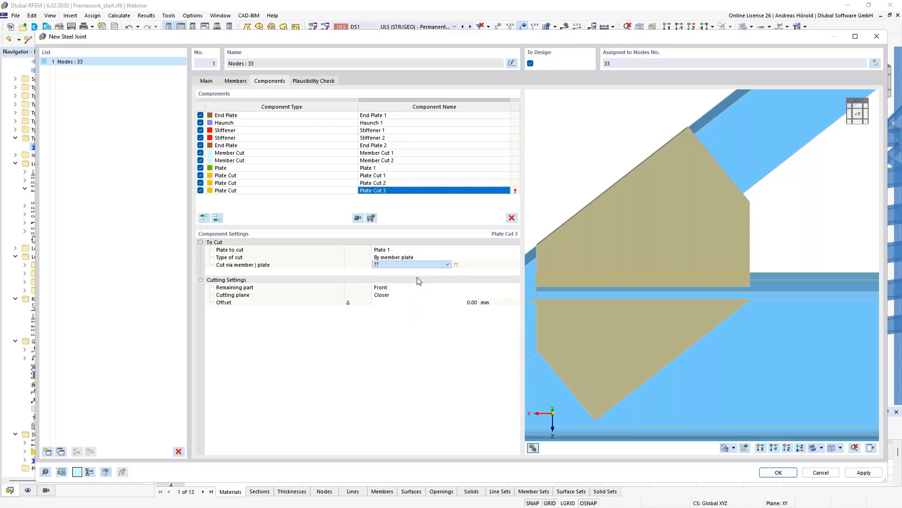
click(496, 265)
click(515, 265)
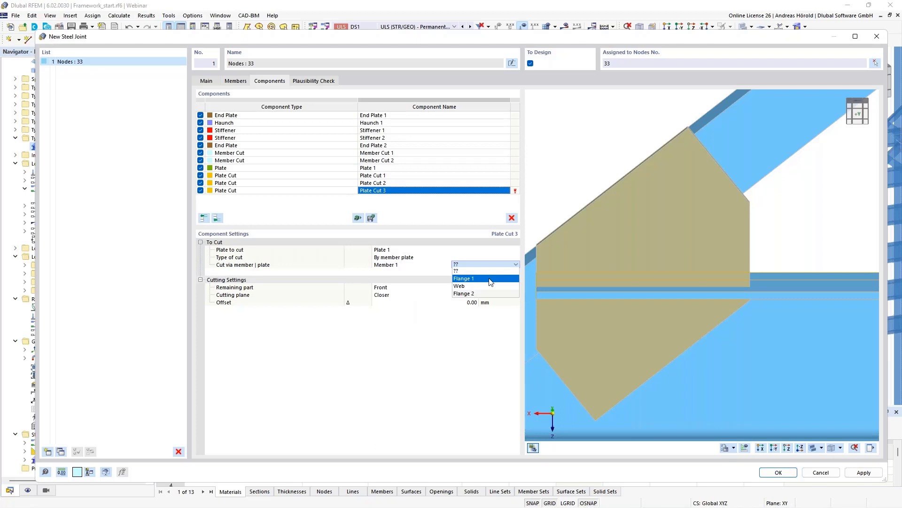
click(489, 279)
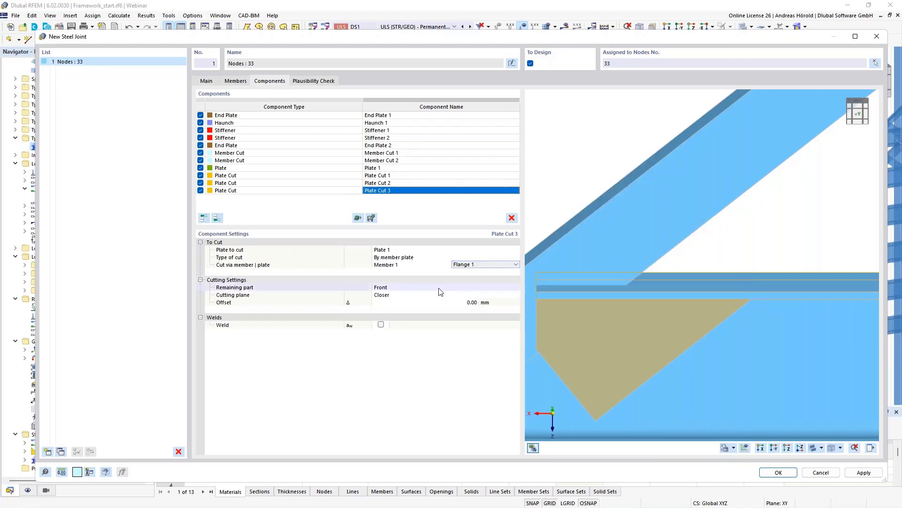
- Set the remaining part of Plate Cut 3 to Rear
click(414, 288)
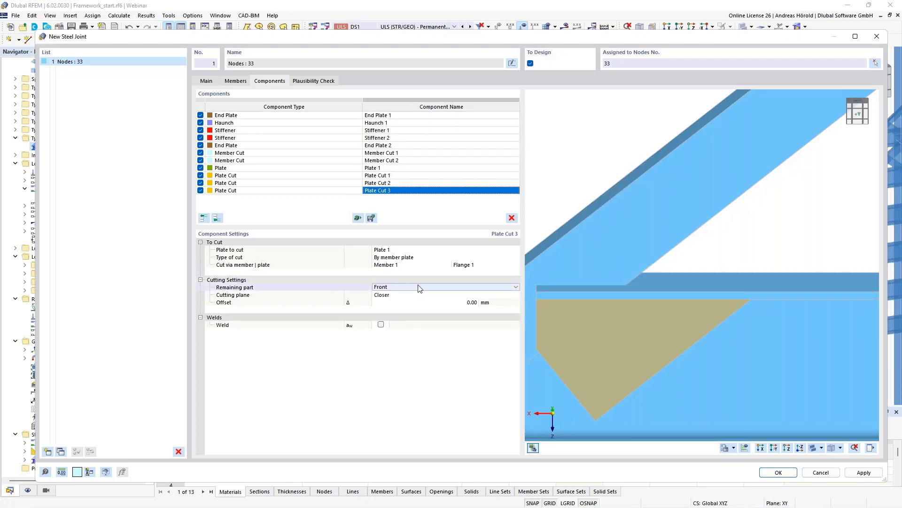
click(414, 288)
click(413, 301)
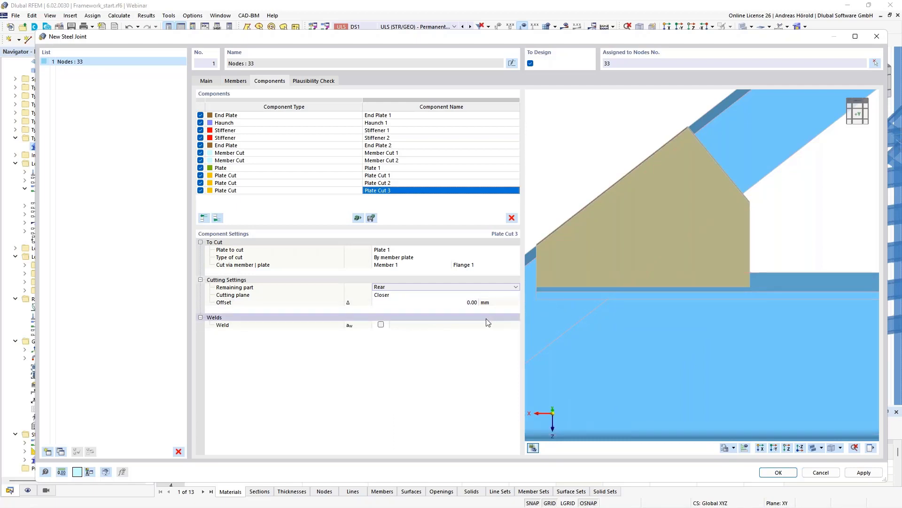
- Enable the weld on Plate Cut 3 as a double fillet weld with a size of 4 mm
click(381, 324)
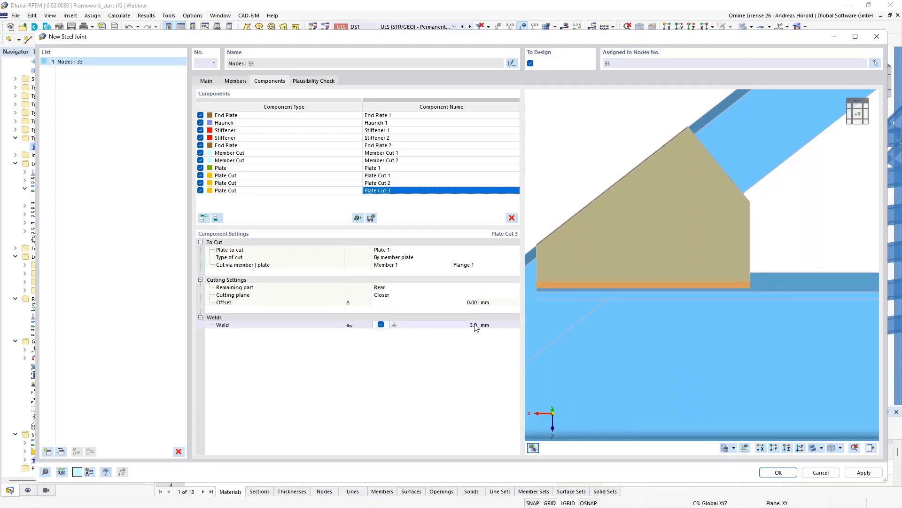
click(395, 325)
click(411, 326)
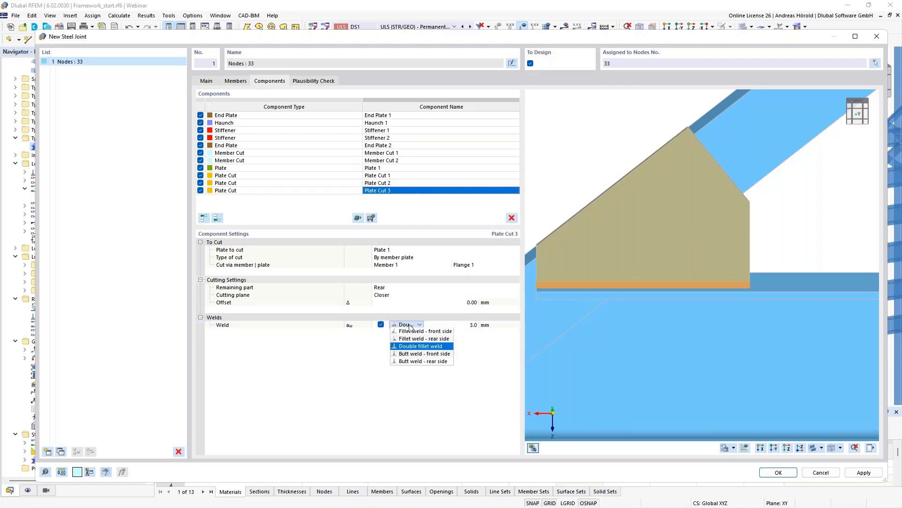
click(410, 325)
click(470, 324)
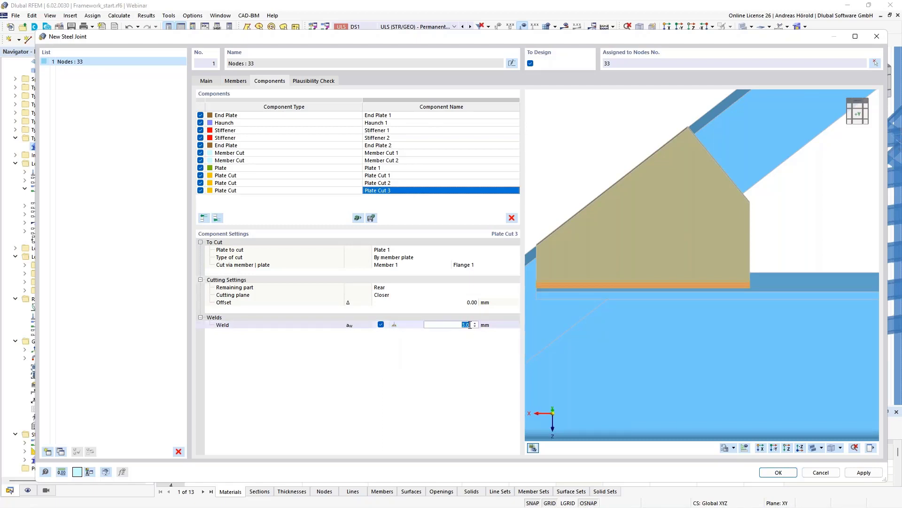
text(4)
key(Return)
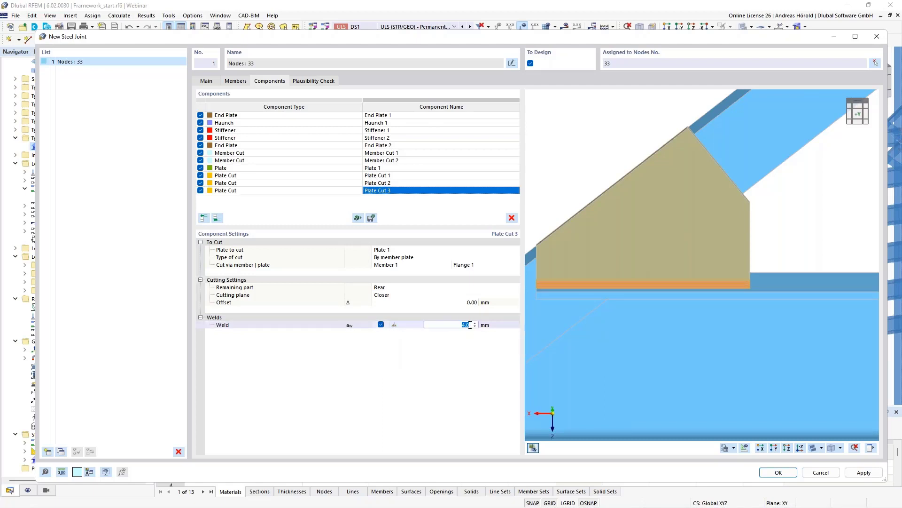
- Add another Member Cut component to the joint with Member 7 as the member to cut
scroll(694, 288, down, 4)
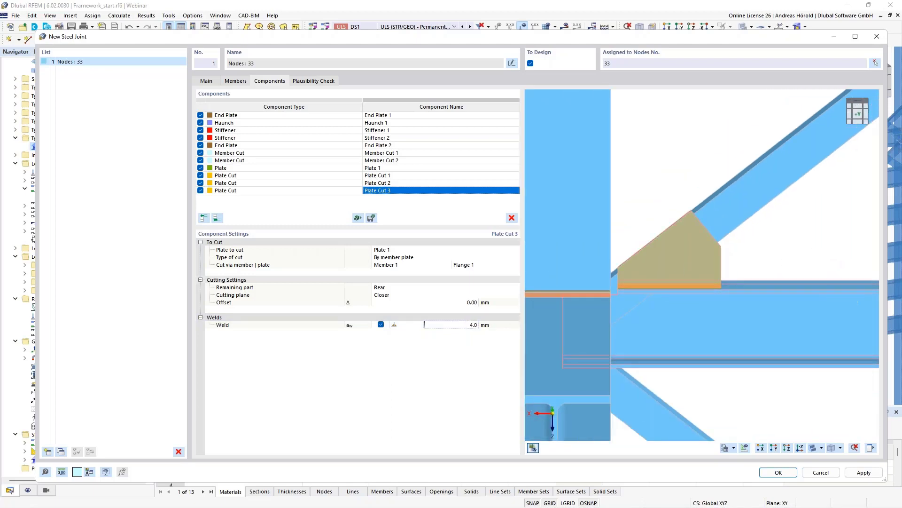
ctrl+middle_drag(696, 282, 789, 291)
scroll(634, 208, up, 5)
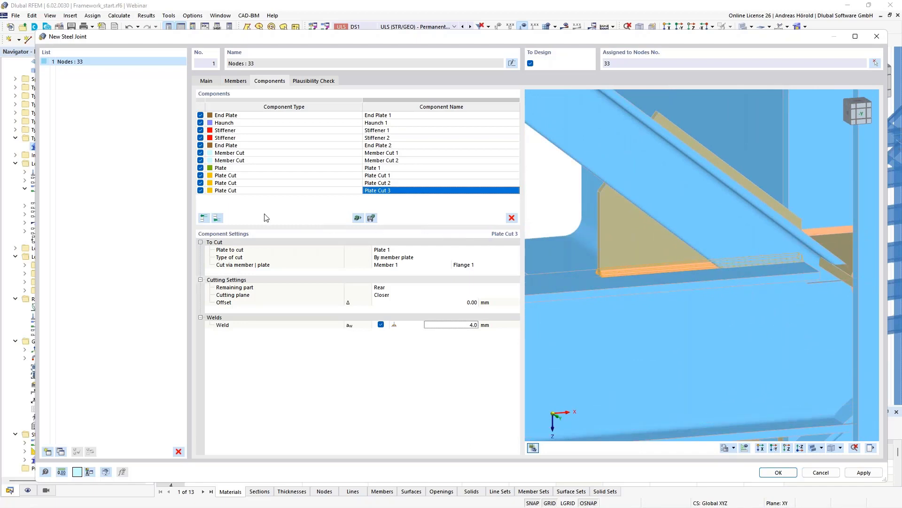
click(216, 218)
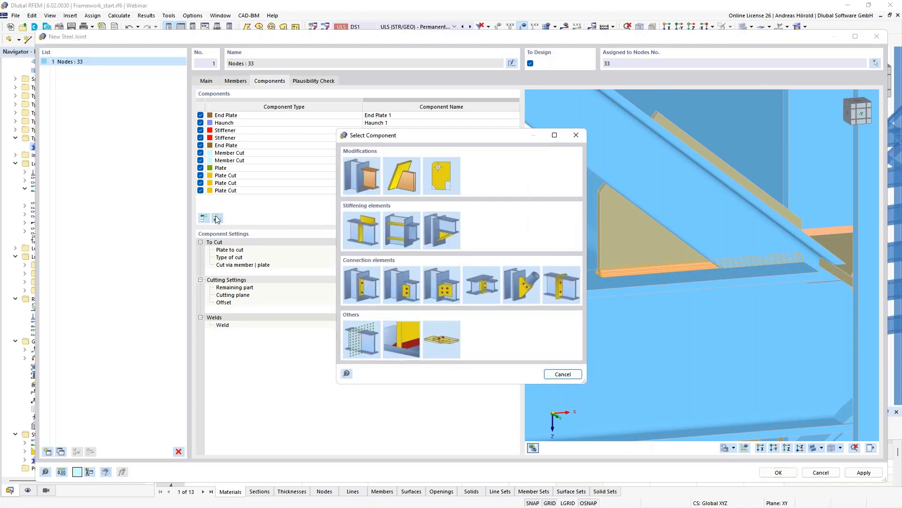
click(360, 177)
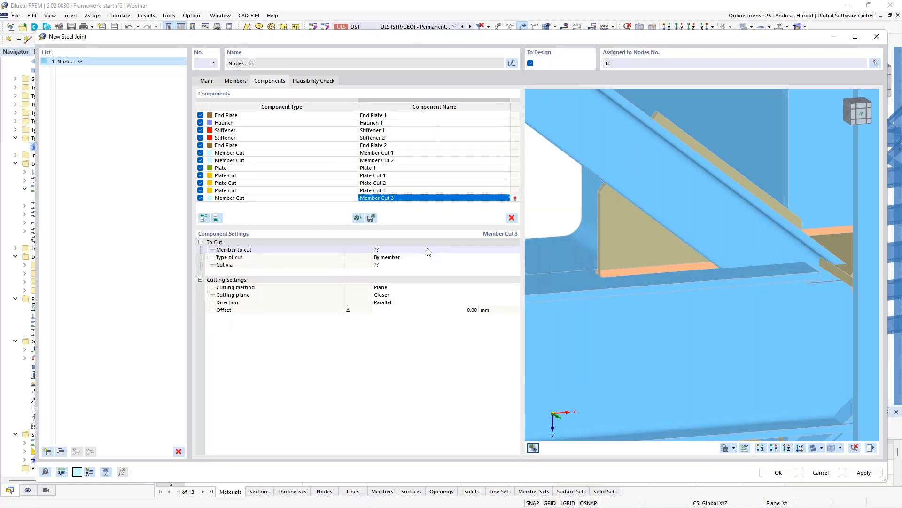
click(428, 251)
click(429, 251)
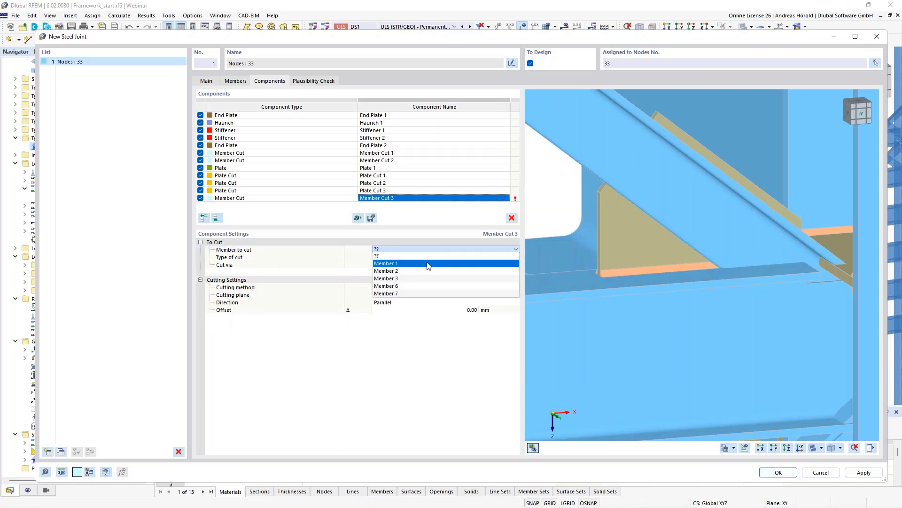
click(424, 295)
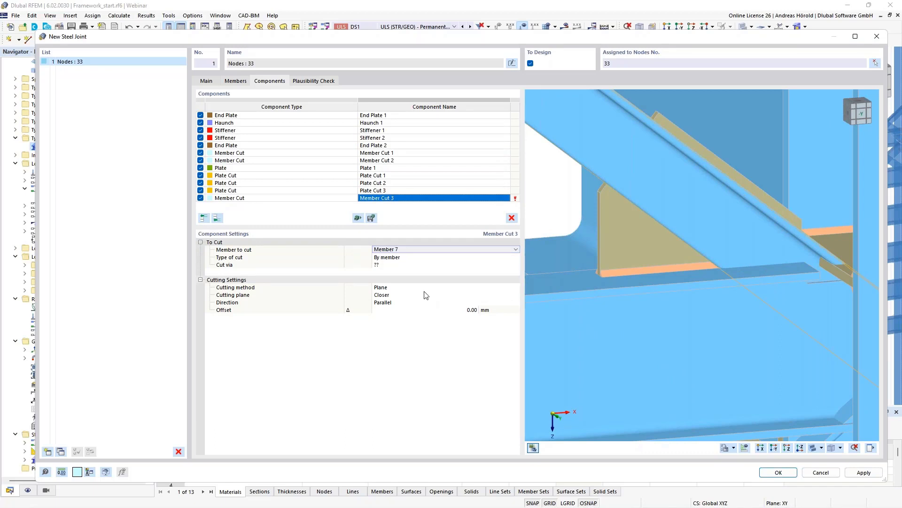
- Cut Member 7 via Member 1 in Member Cut 3, with the cutting direction set to Perpendicular
click(422, 266)
click(423, 265)
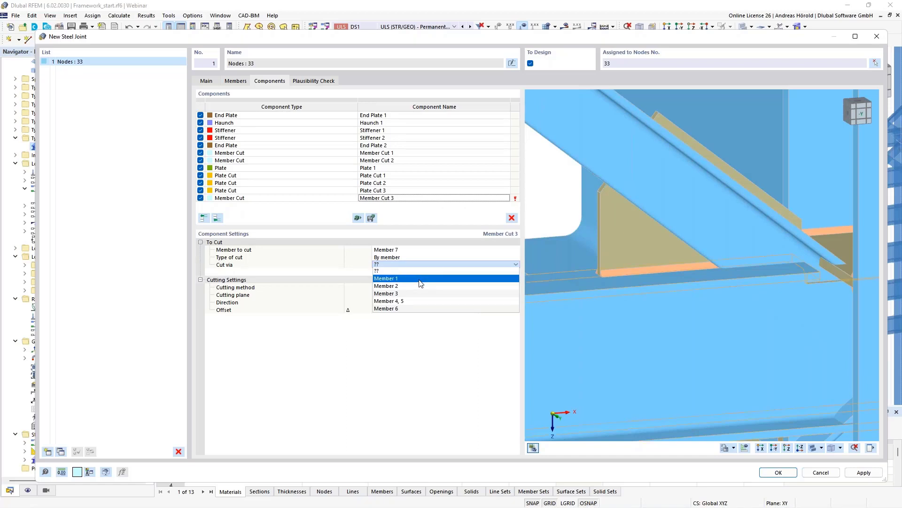
click(419, 279)
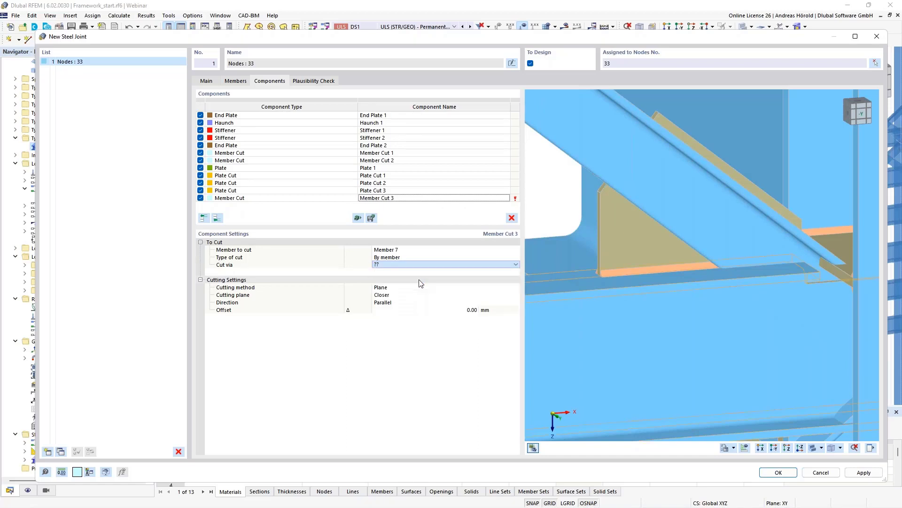
click(394, 303)
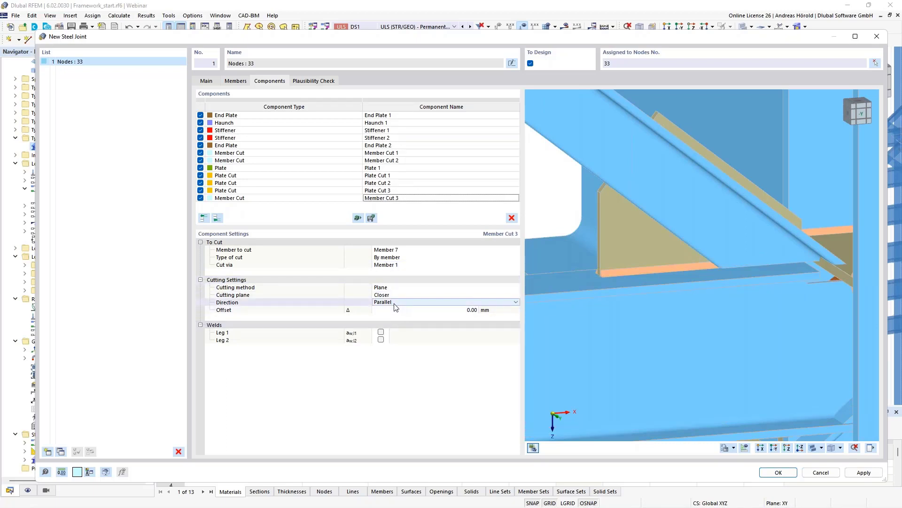
click(401, 304)
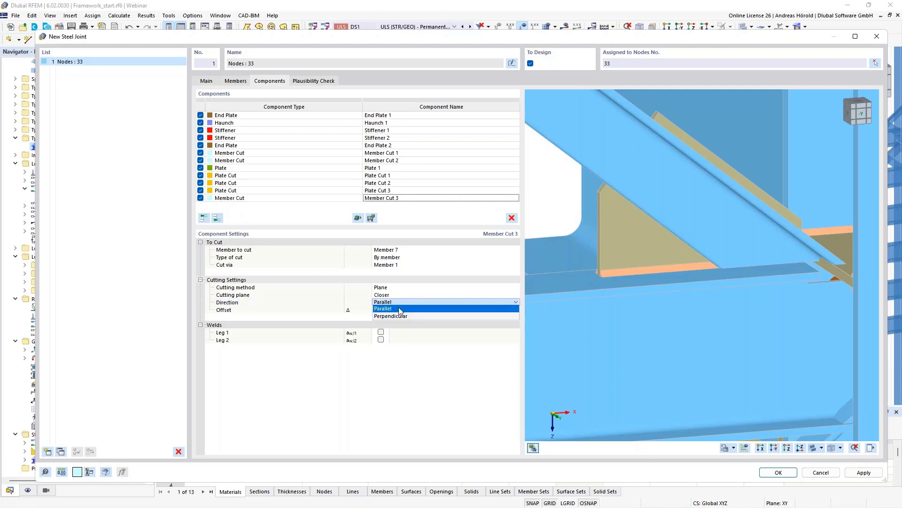
click(400, 315)
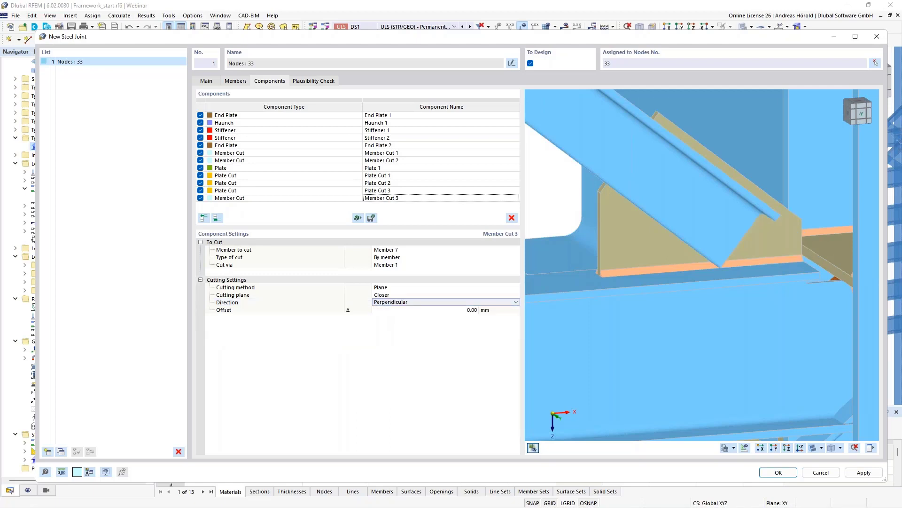
- Set the offset of Member Cut 3 to 20 mm
scroll(775, 312, up, 5)
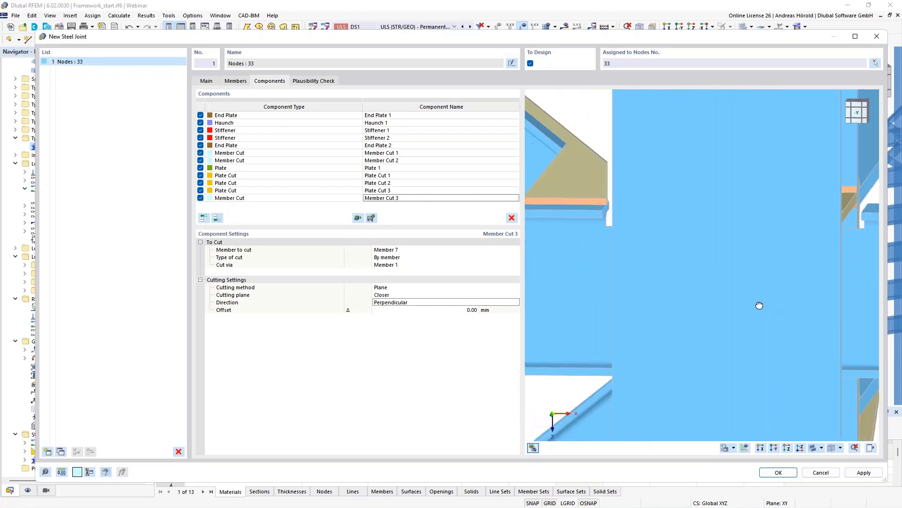
middle_drag(578, 156, 719, 285)
scroll(650, 253, up, 4)
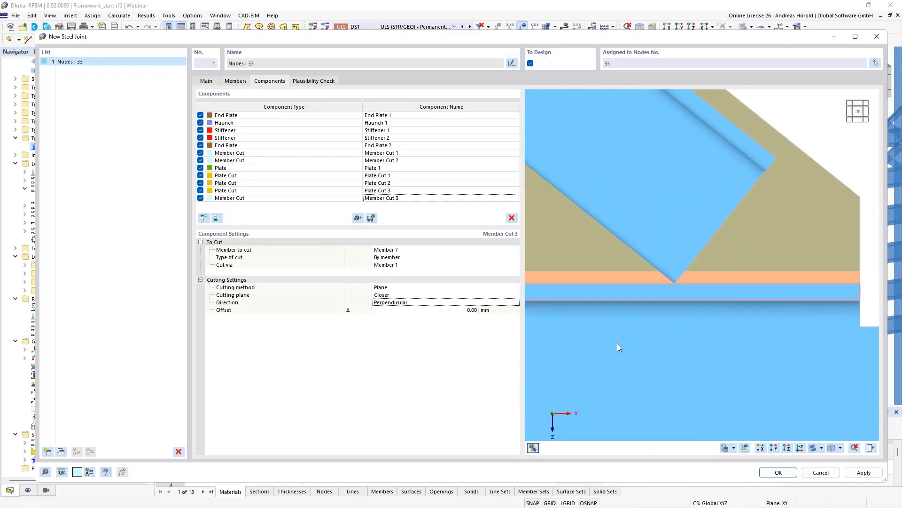
click(478, 310)
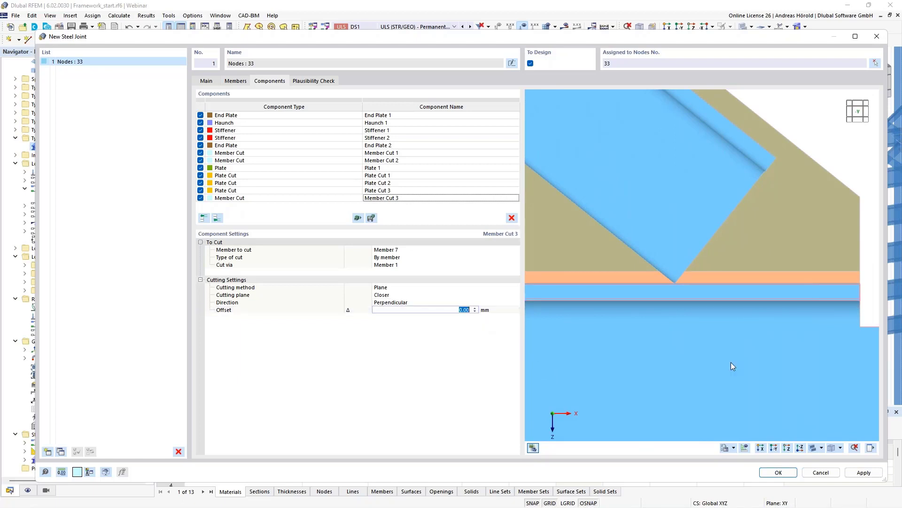
text(20)
key(Return)
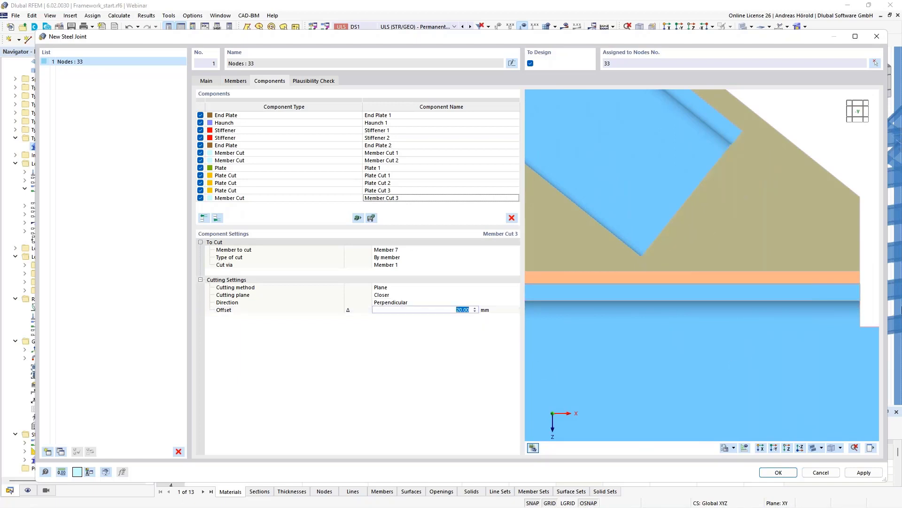
- Add a Fasteners component to the joint with Leg 1 of Member 7 as the member plate for Component 1
scroll(805, 256, down, 5)
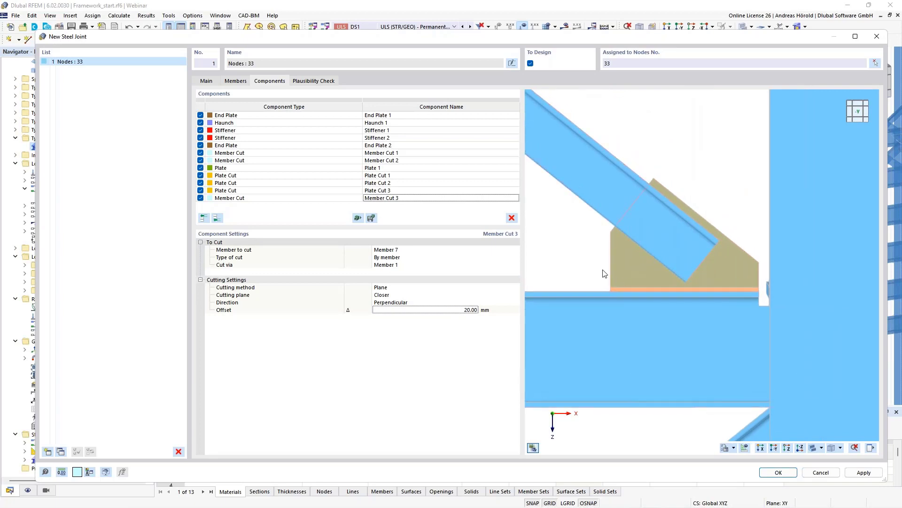
ctrl+middle_drag(591, 267, 609, 279)
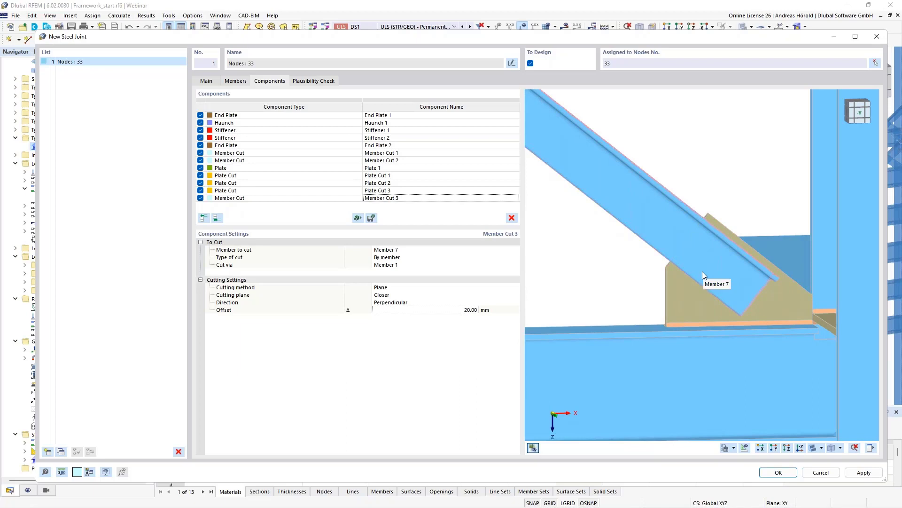
click(216, 219)
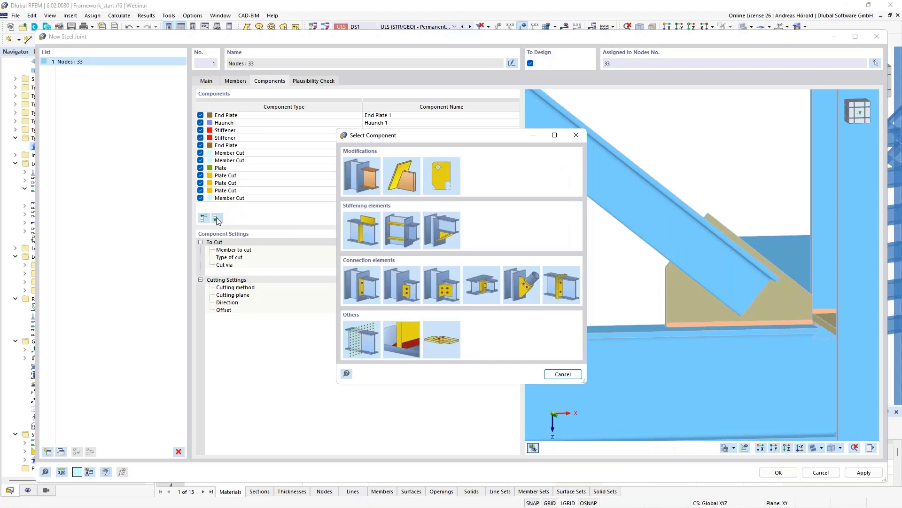
click(436, 331)
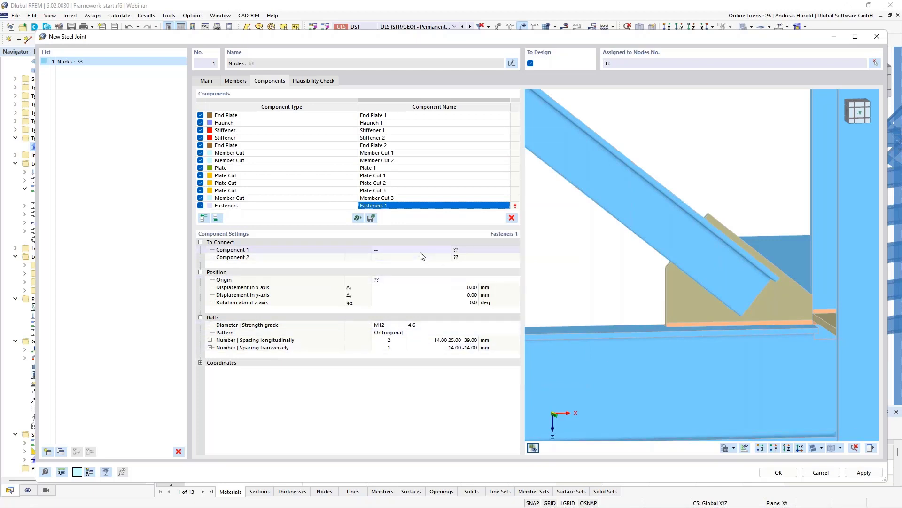
click(421, 253)
click(439, 249)
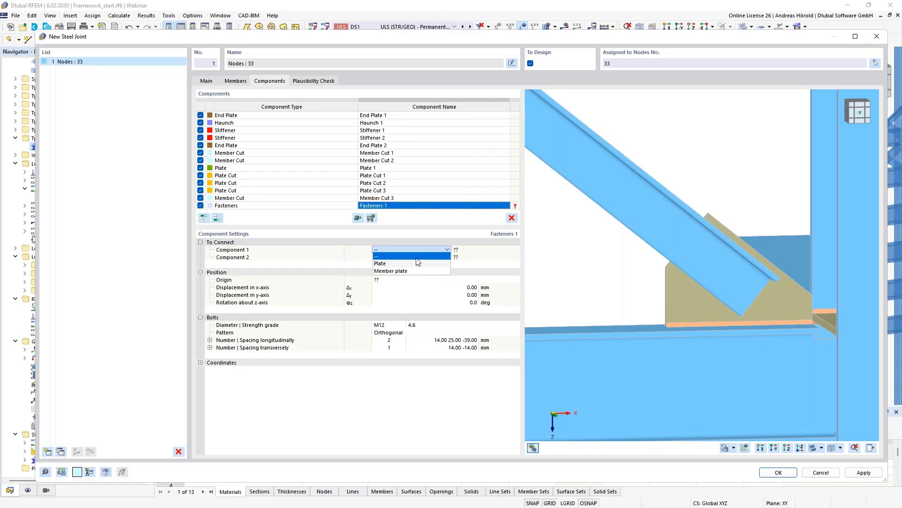
click(415, 271)
click(471, 250)
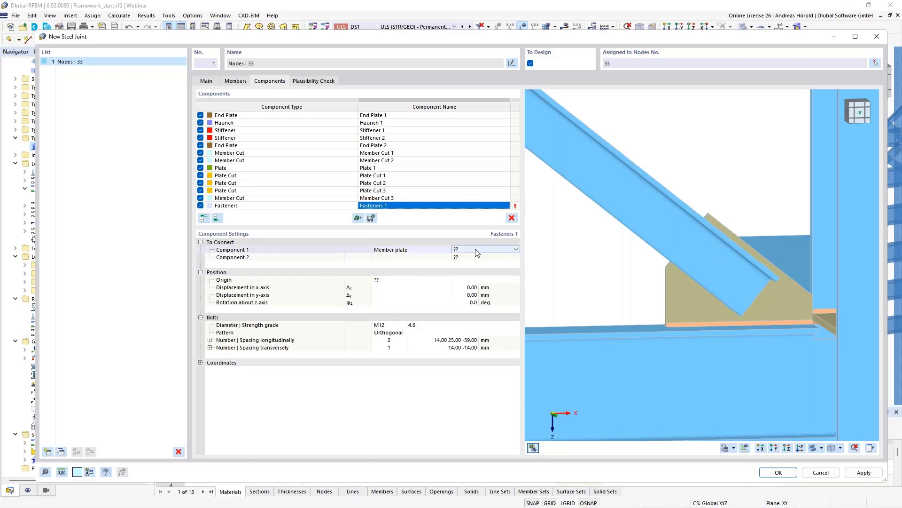
click(478, 248)
scroll(487, 311, down, 3)
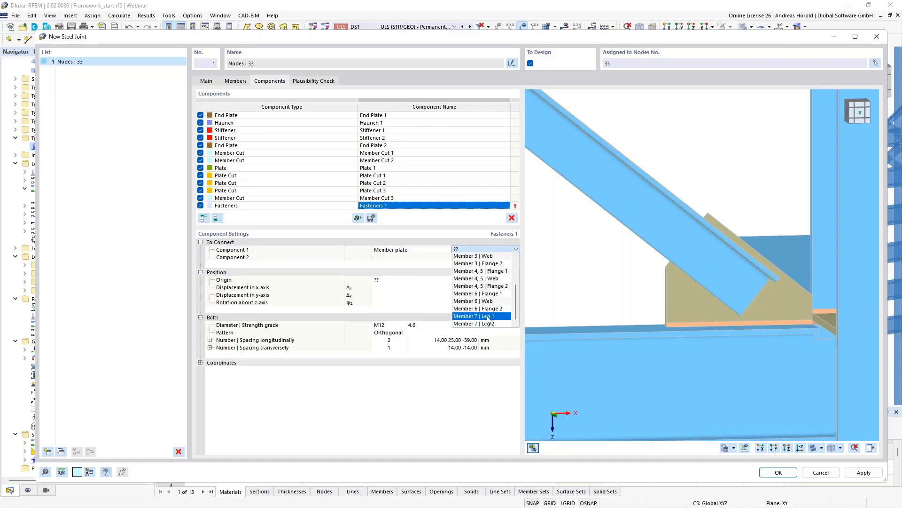
click(489, 317)
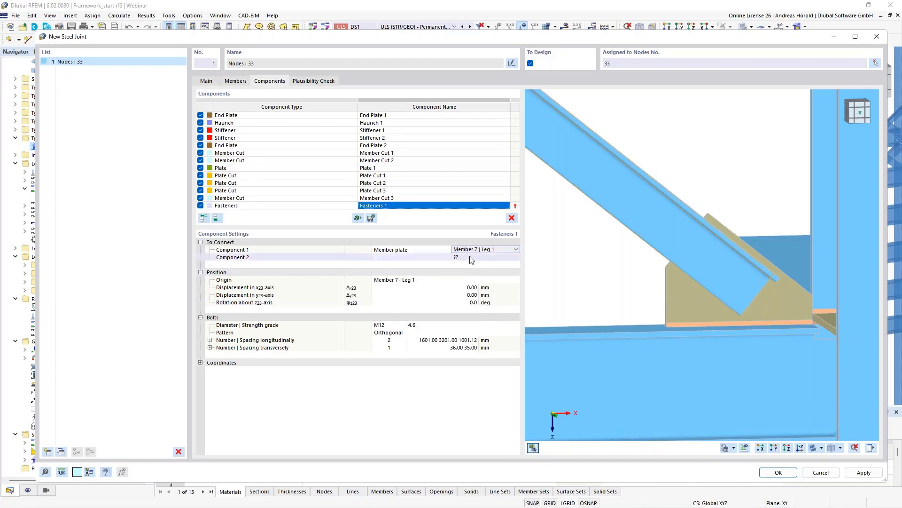
- Set Component 2 of Fasteners 1 to the plate Plate 1
click(402, 257)
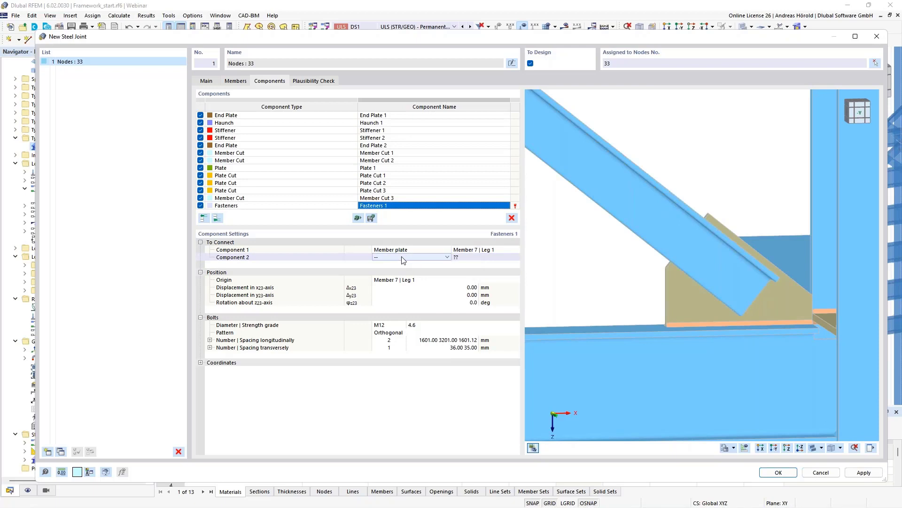
click(447, 257)
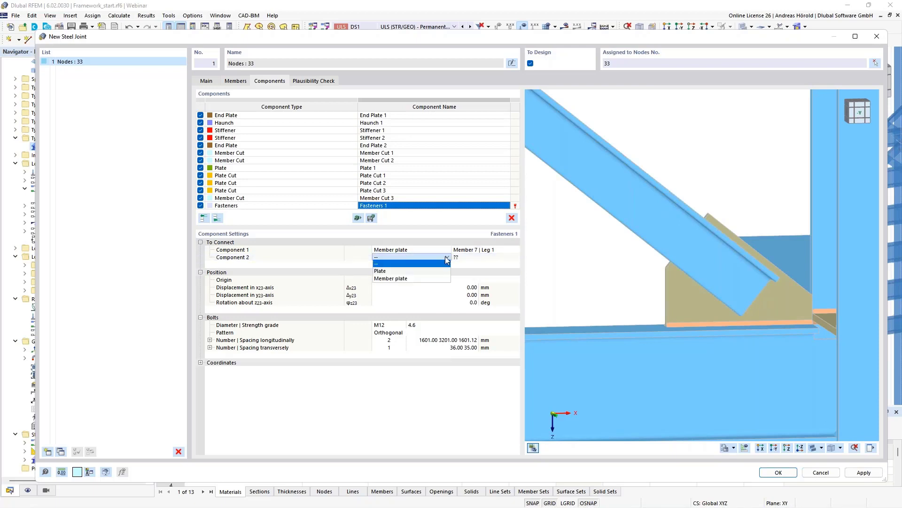
click(415, 271)
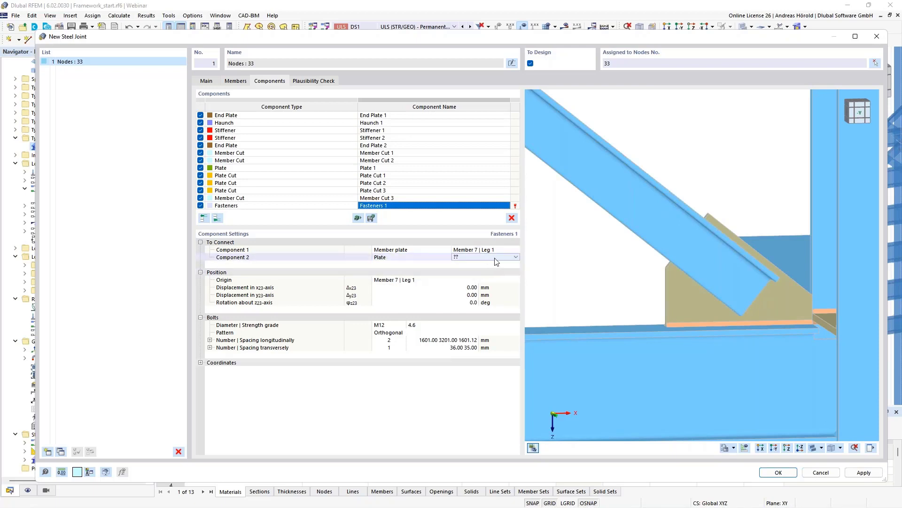
click(516, 258)
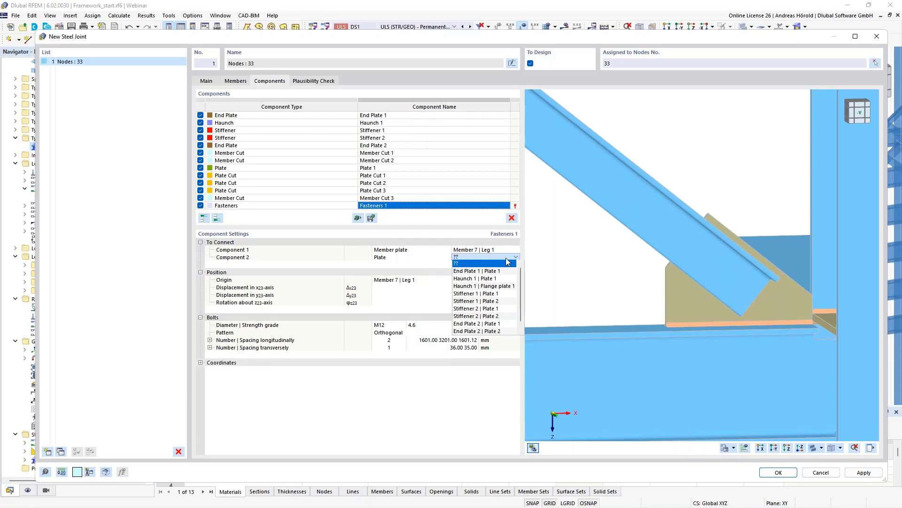
scroll(491, 268, down, 1)
click(475, 331)
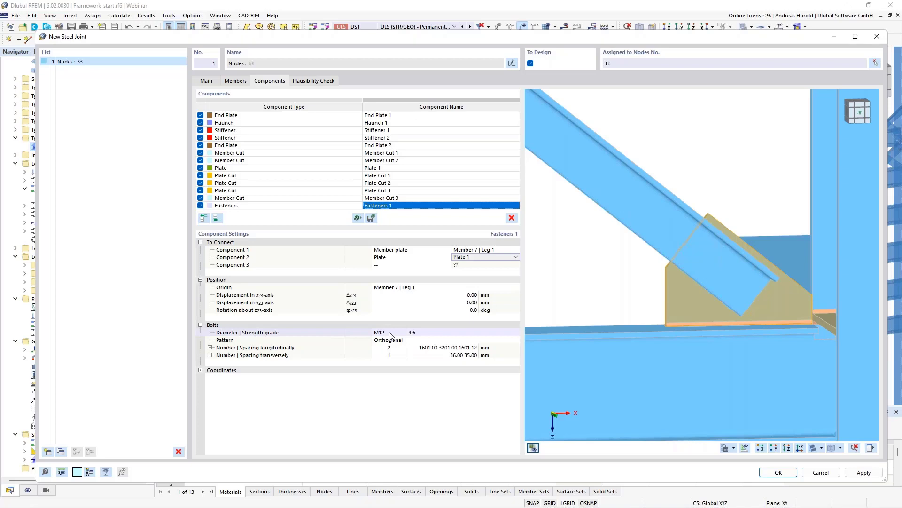
- Set the Fasteners 1 bolts to strength grade 8.8 and their longitudinal spacing to 300 and 40 mm
click(423, 332)
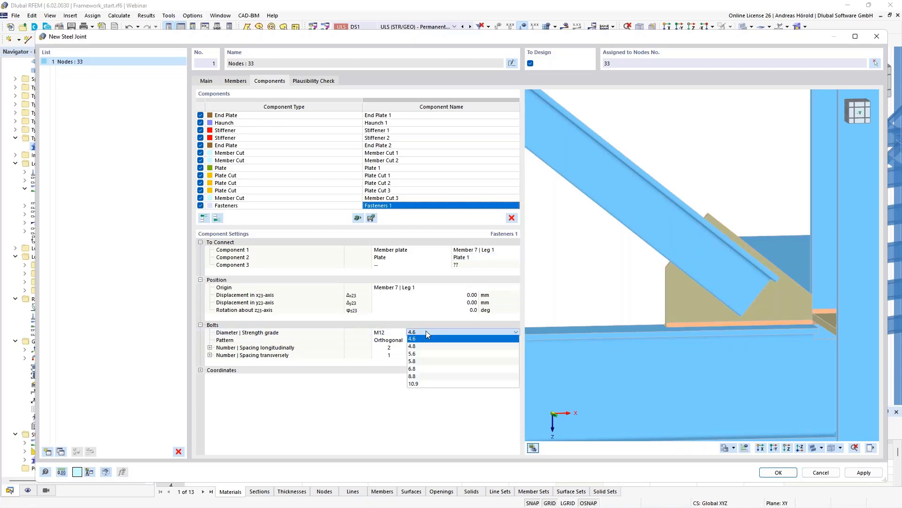
click(443, 376)
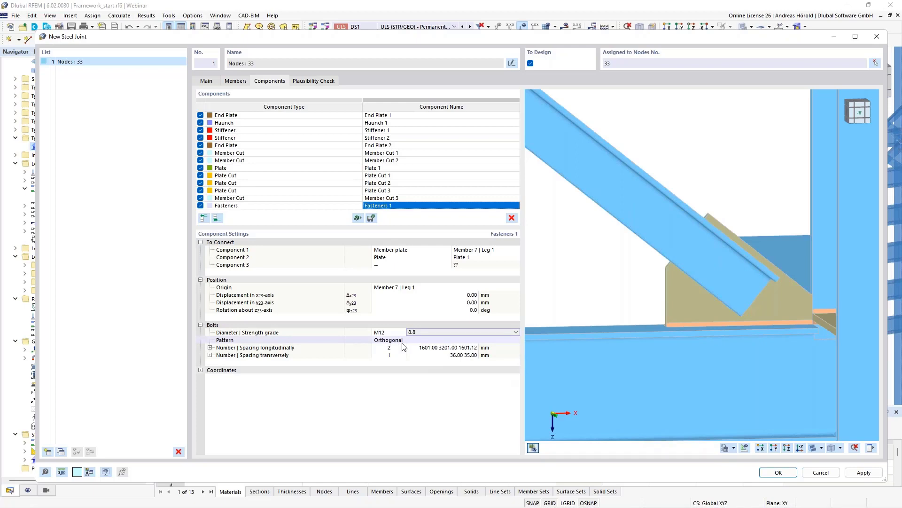
click(424, 348)
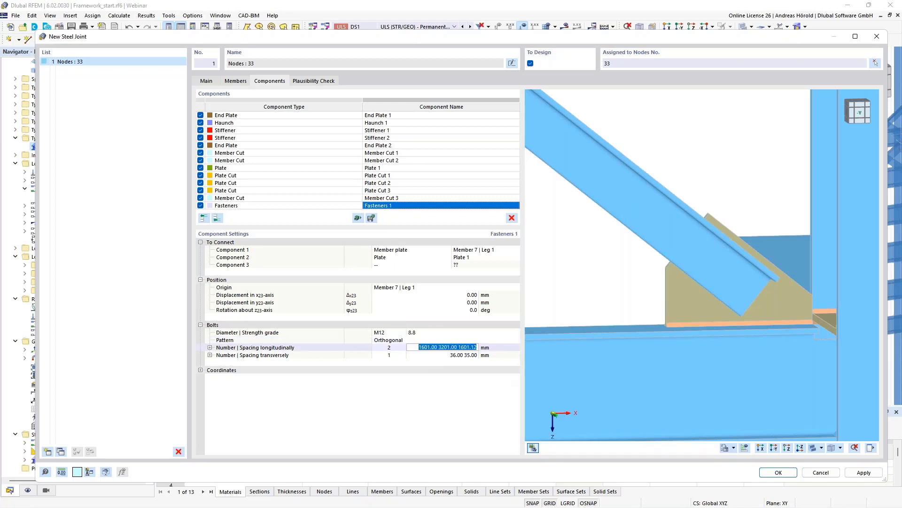
scroll(842, 366, down, 3)
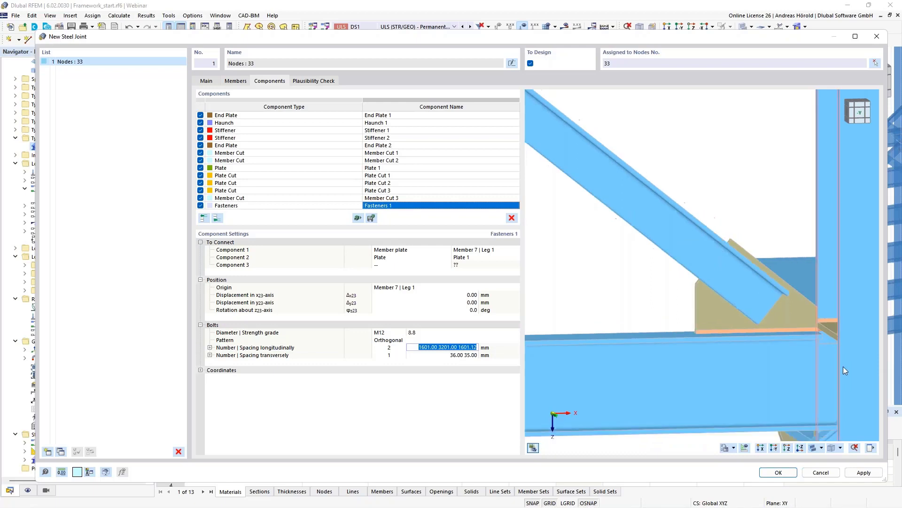
middle_drag(842, 365, 642, 315)
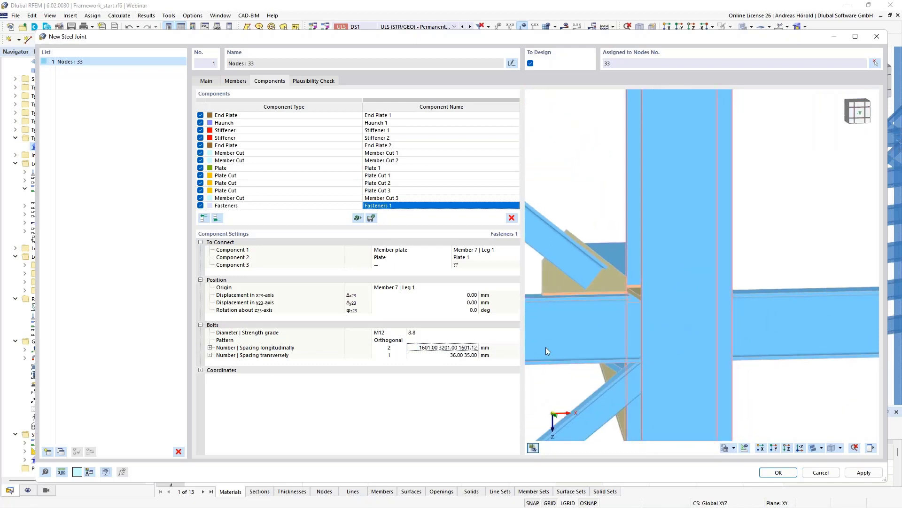
scroll(556, 353, up, 1)
middle_drag(556, 354, 756, 364)
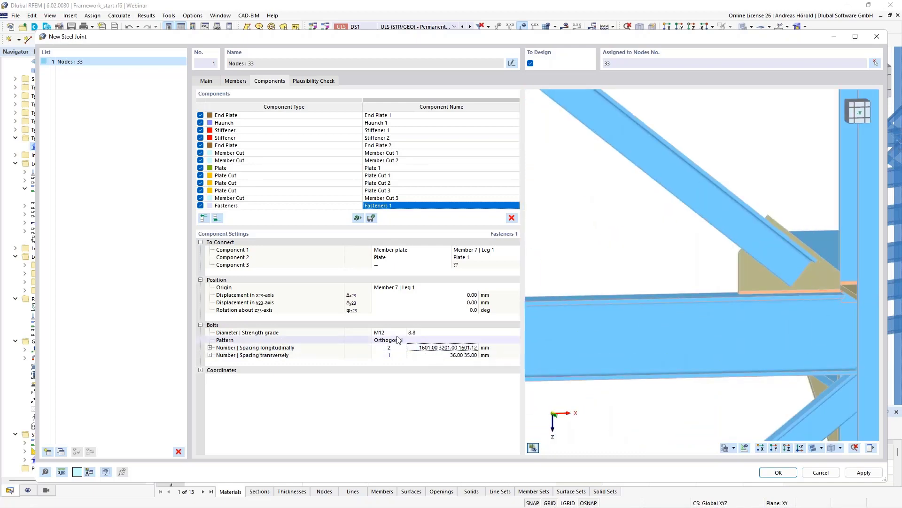
click(423, 348)
text(300)
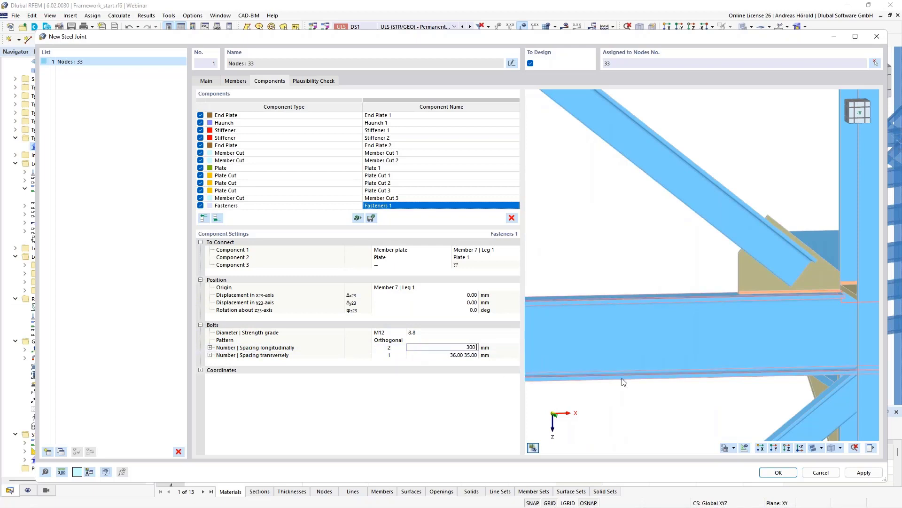
text( 40)
key(Tab)
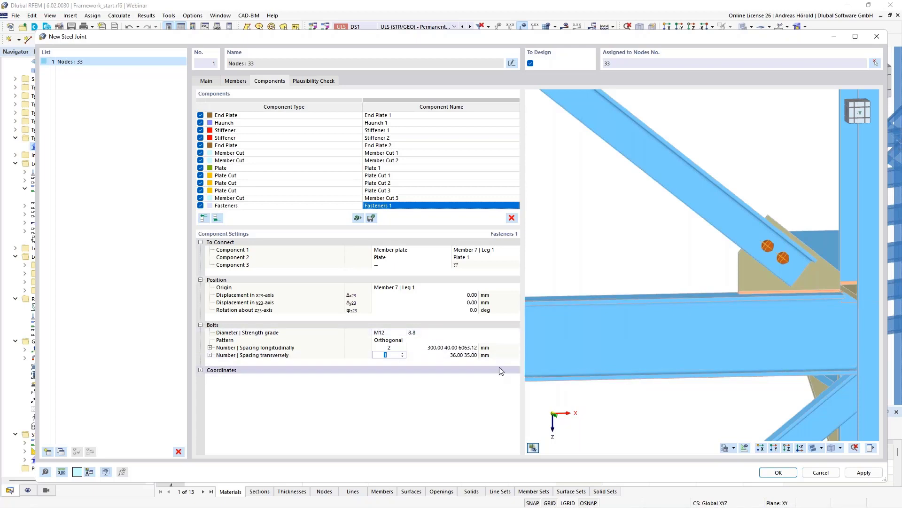
- Copy Plate 1, Plate Cuts 1 to 3, Member Cut 3 and Fasteners 1 together to the end of the component list
ctrl+middle_drag(786, 316, 782, 340)
scroll(765, 348, down, 3)
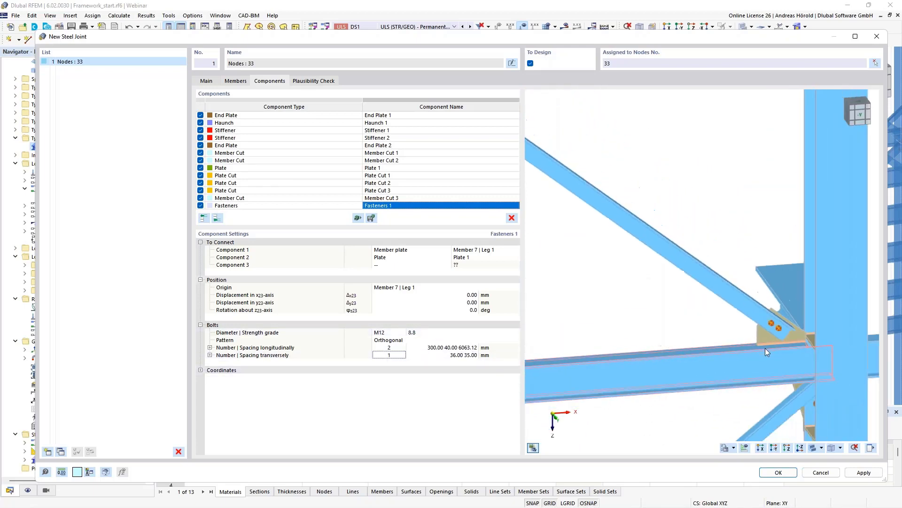
ctrl+middle_drag(611, 362, 769, 302)
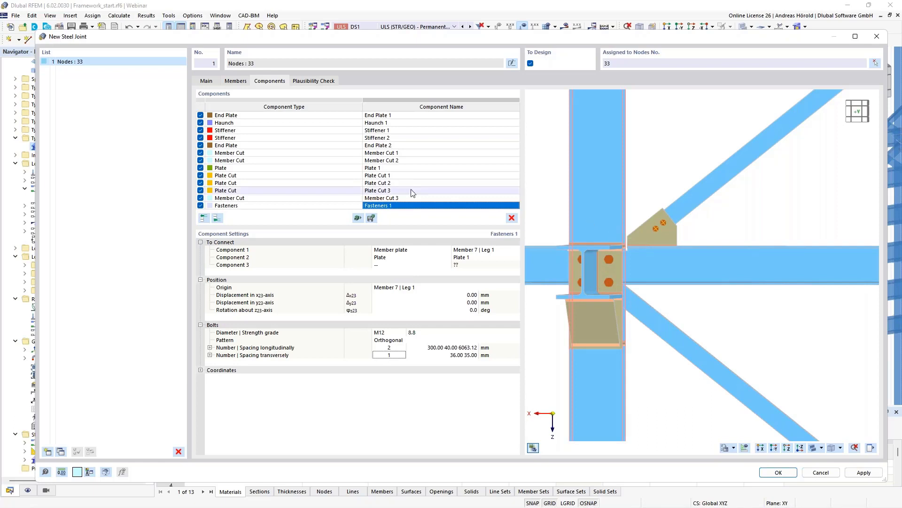
click(291, 170)
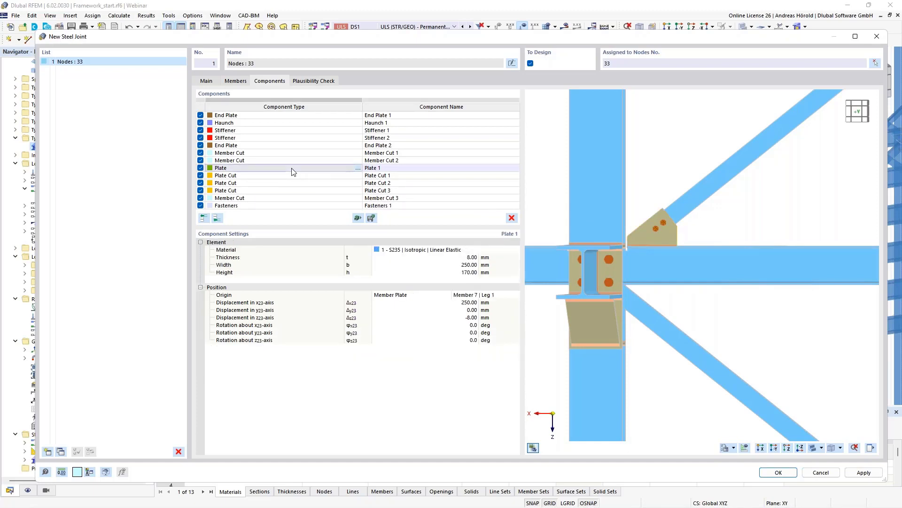
shift+click(295, 205)
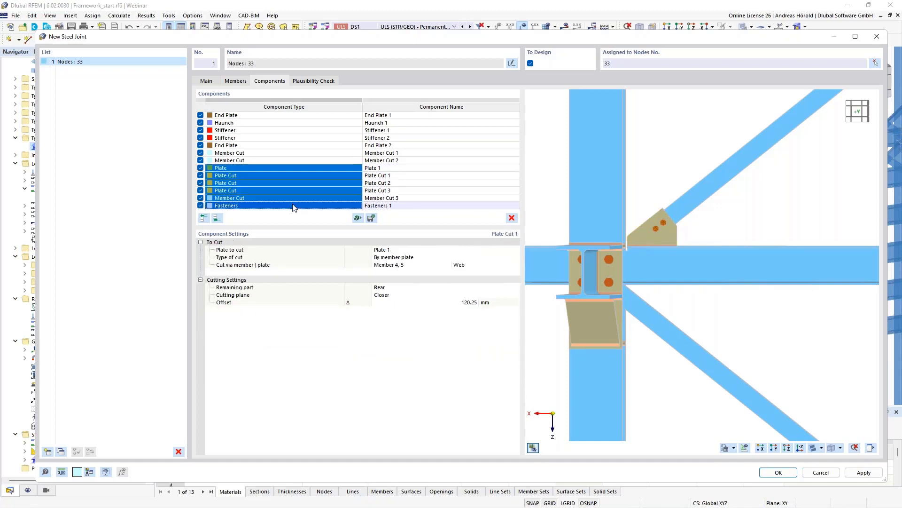
right_click(336, 185)
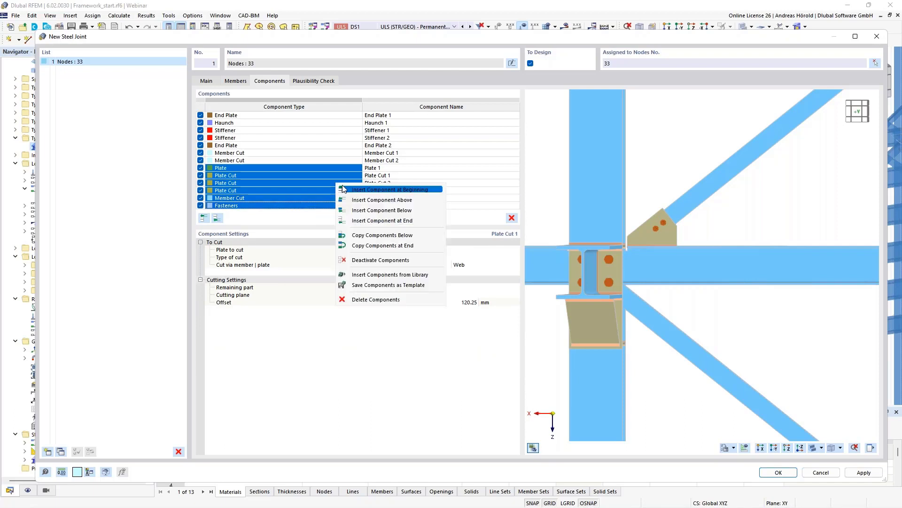
click(406, 245)
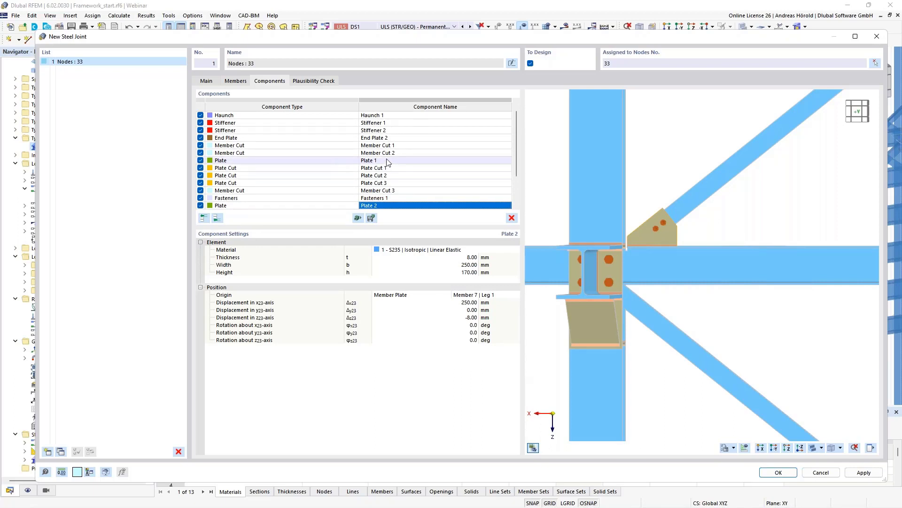
- Set the height of the copied plate, Plate 2, to 200 mm
scroll(403, 181, down, 2)
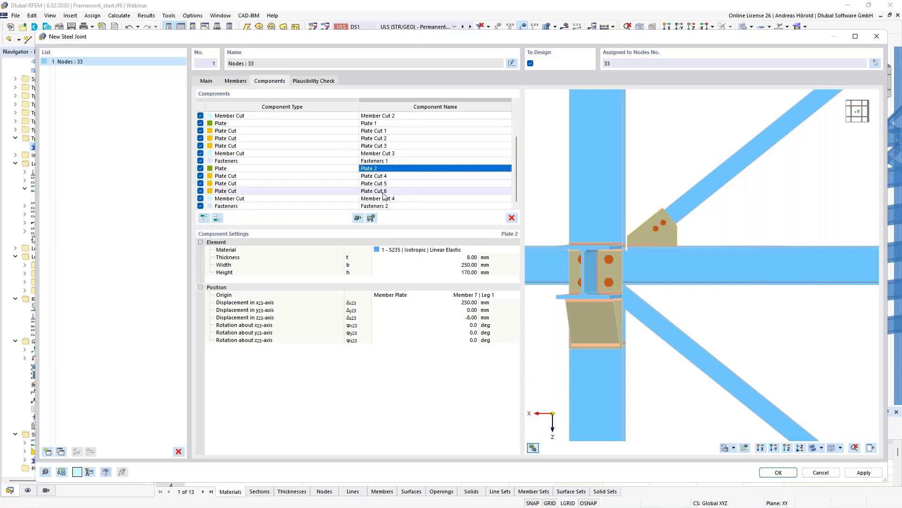
click(397, 172)
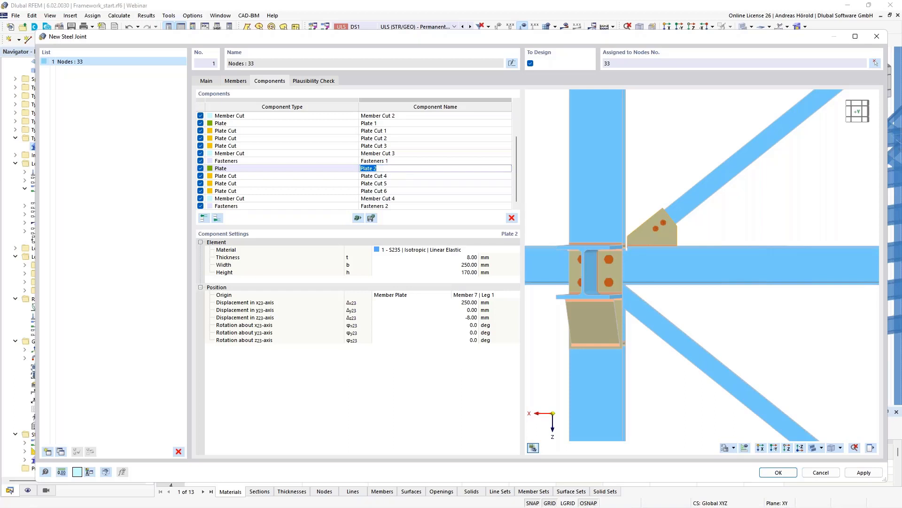
key(Return)
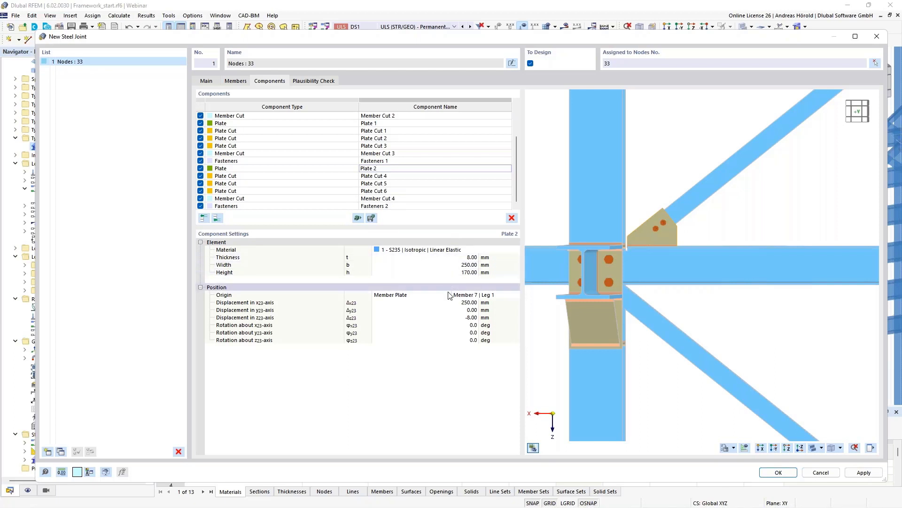
click(462, 272)
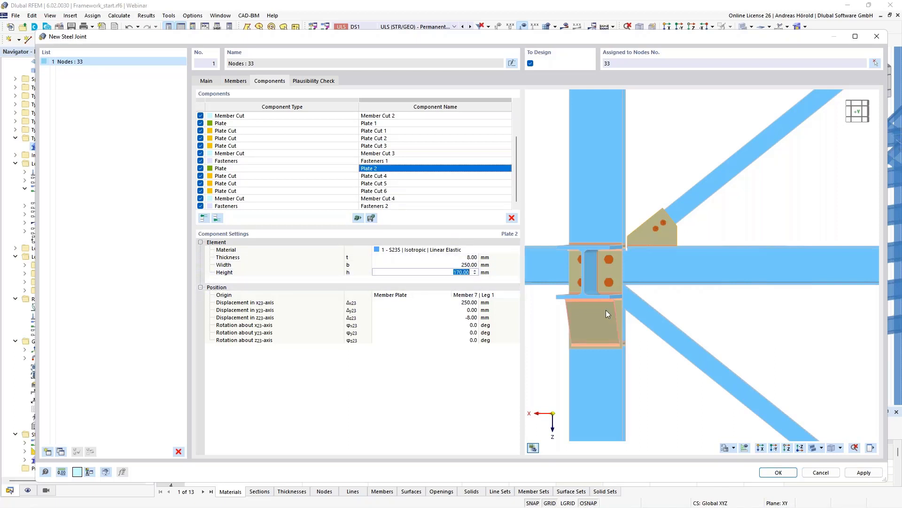
text(200)
key(Return)
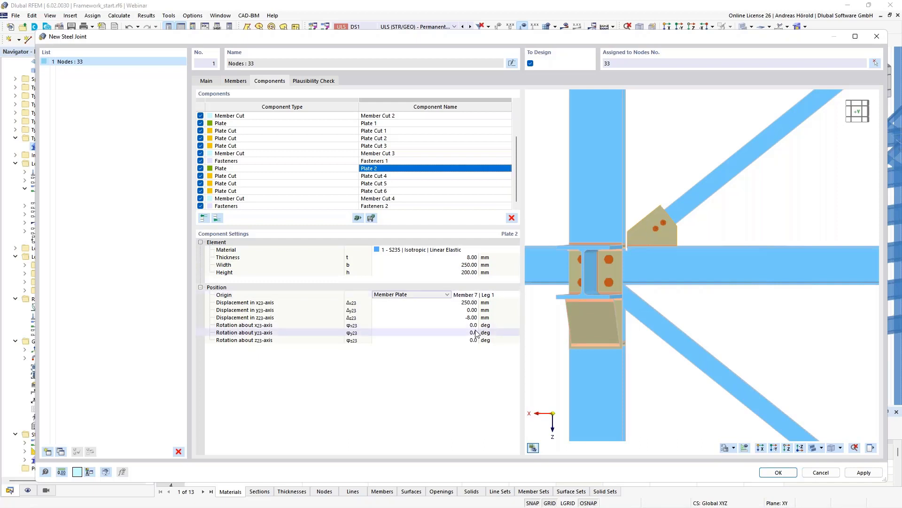
- Change the position origin of Plate 2 to the member plate Member 2 | Leg 1
click(484, 296)
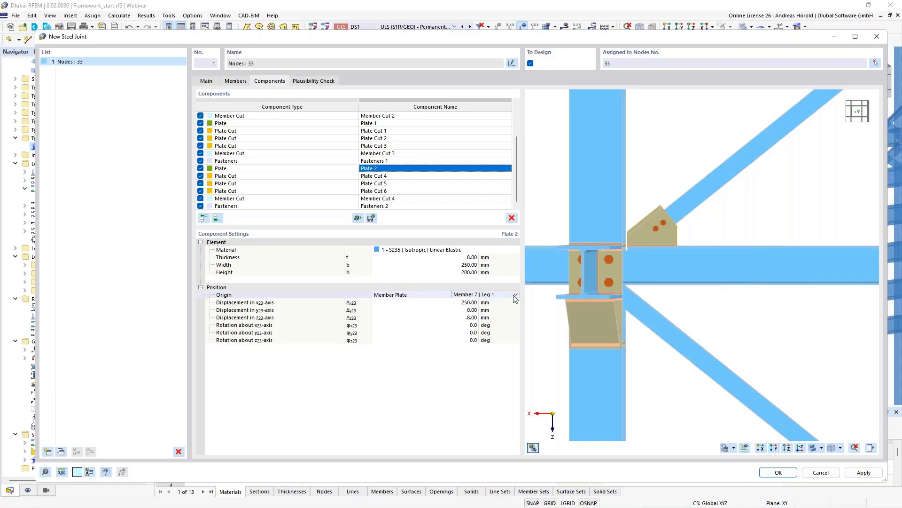
click(484, 296)
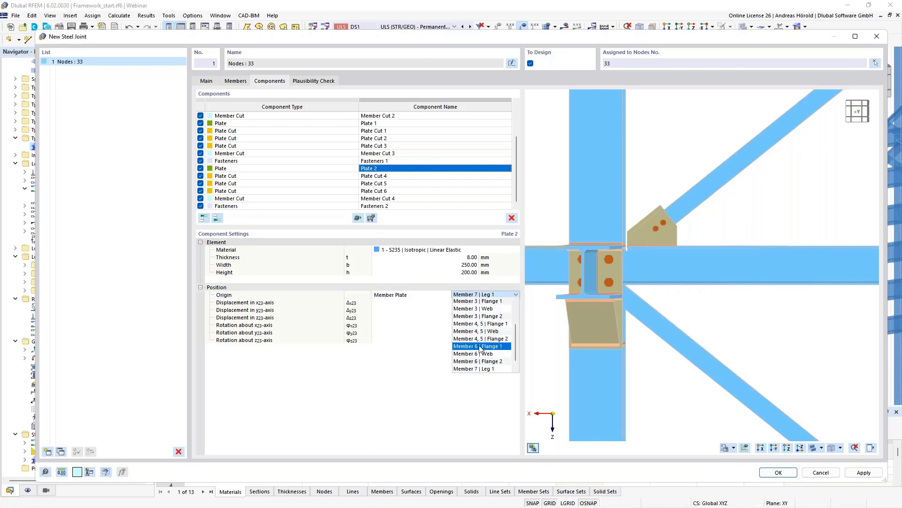
scroll(483, 334, up, 2)
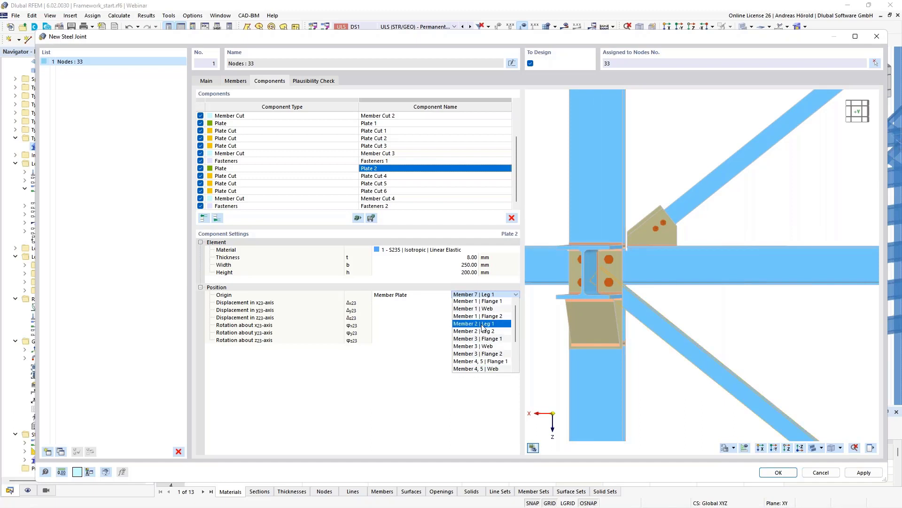
click(483, 323)
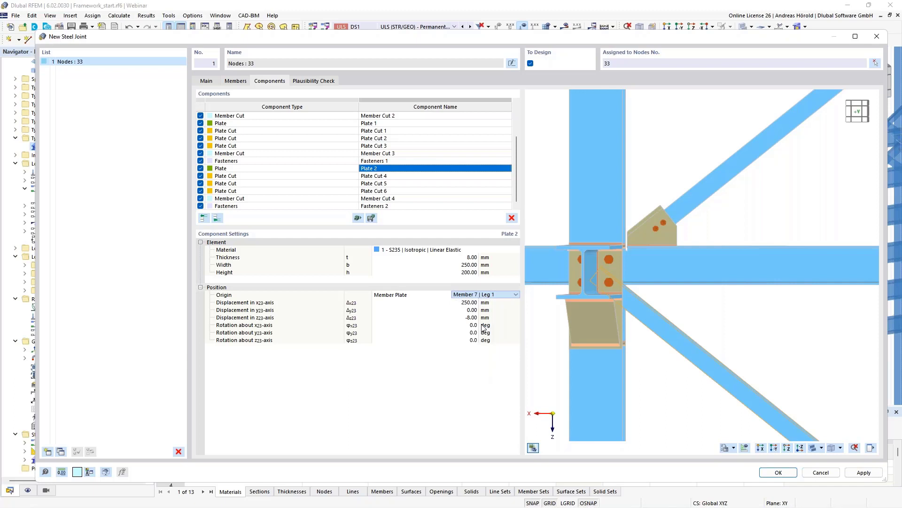
- Displace Plate 2 by 180 mm along its x-axis and 90 mm along its y-axis
click(469, 304)
text(180)
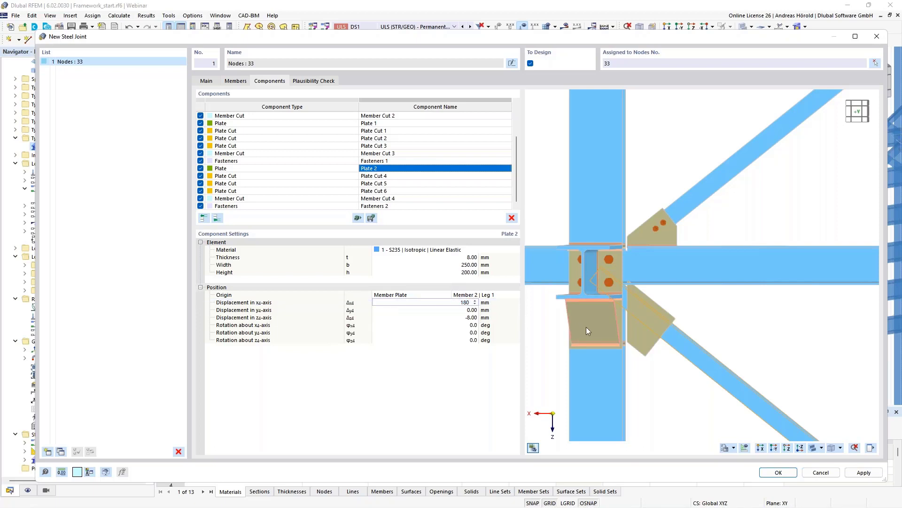
key(Tab)
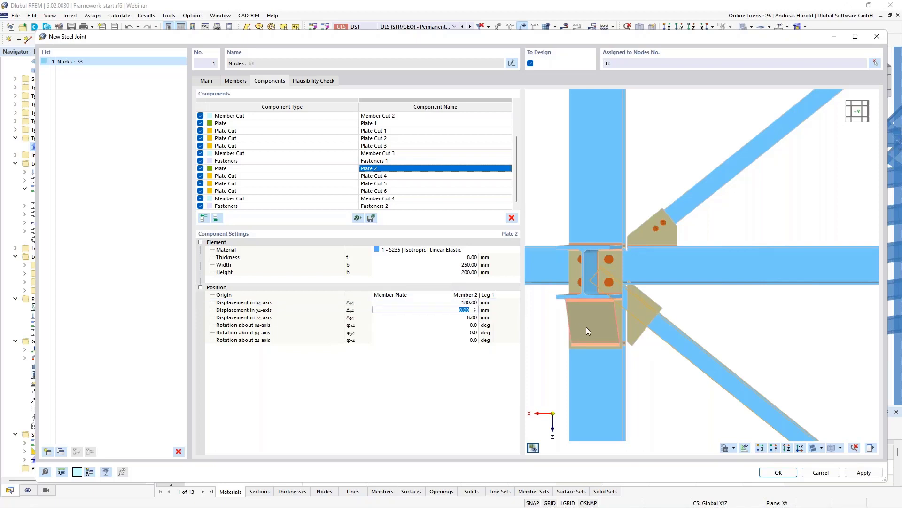
text(90)
key(Tab)
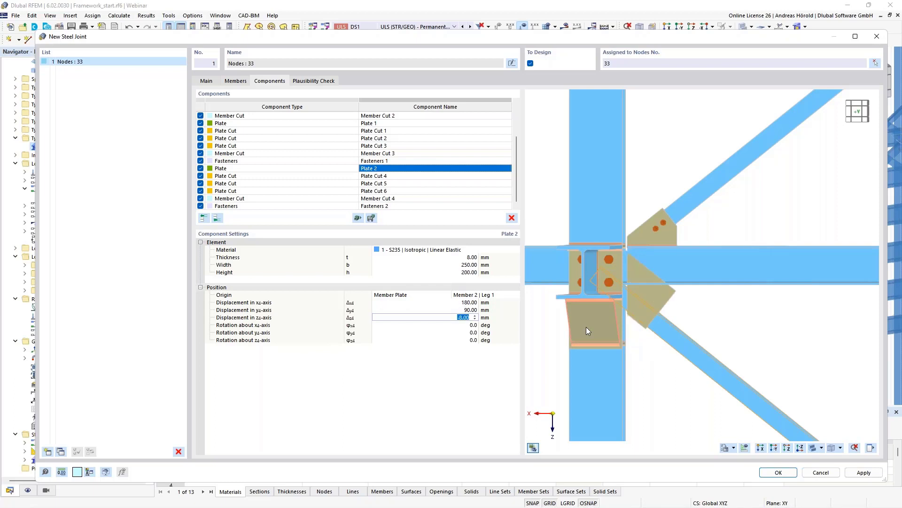
- Set the offset of Plate Cut 4 on Plate 2 to 45 mm
scroll(694, 336, up, 3)
middle_drag(719, 314, 775, 316)
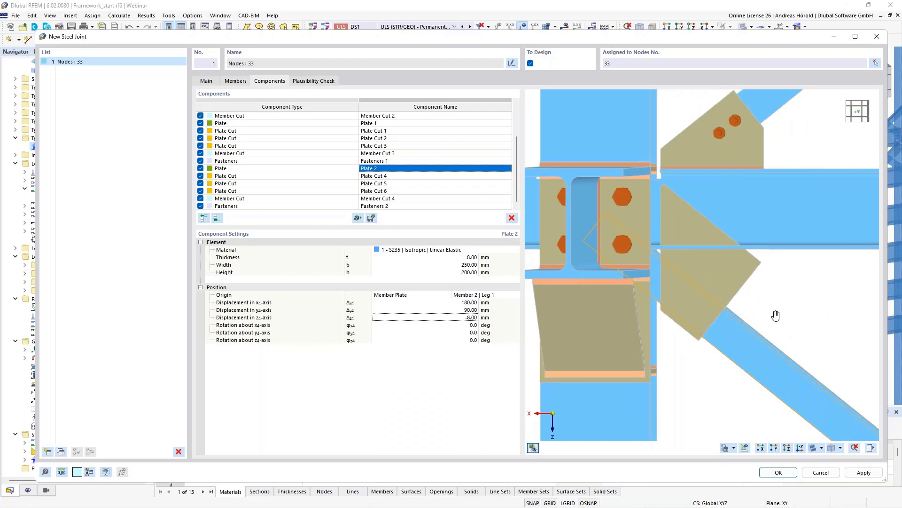
click(427, 176)
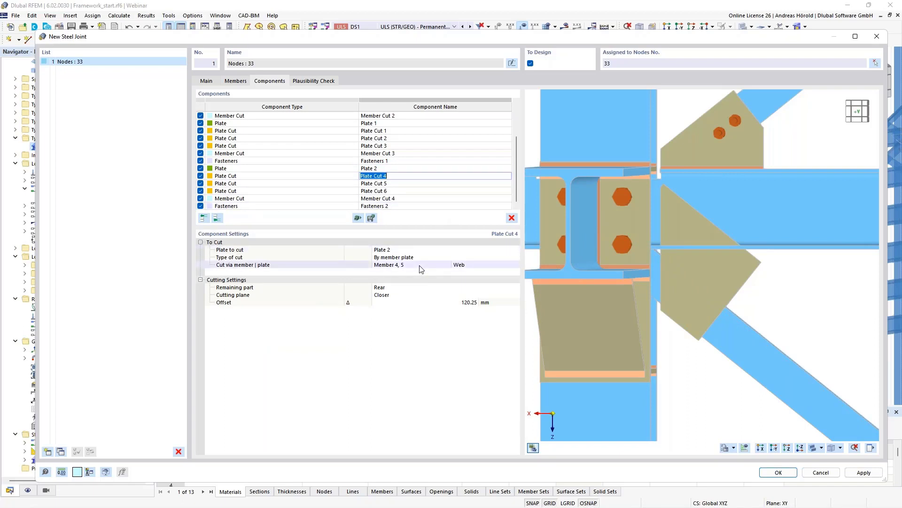
click(475, 303)
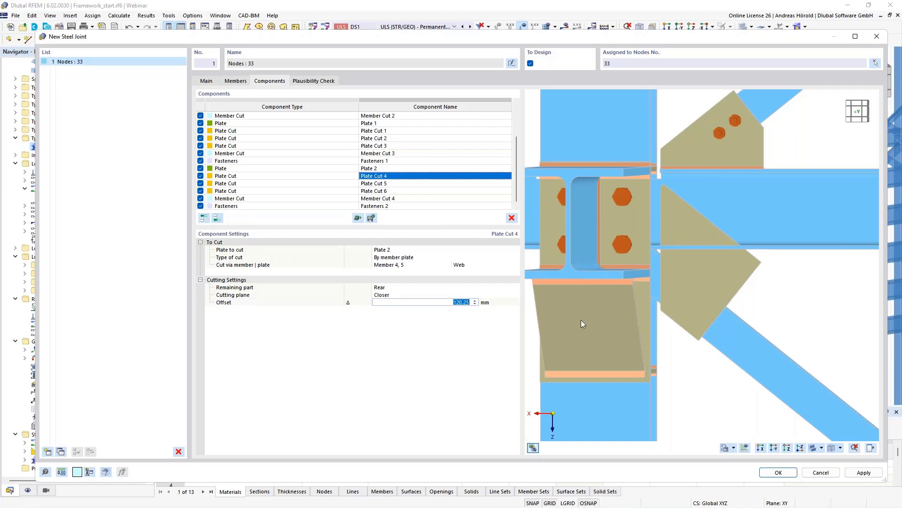
text(45)
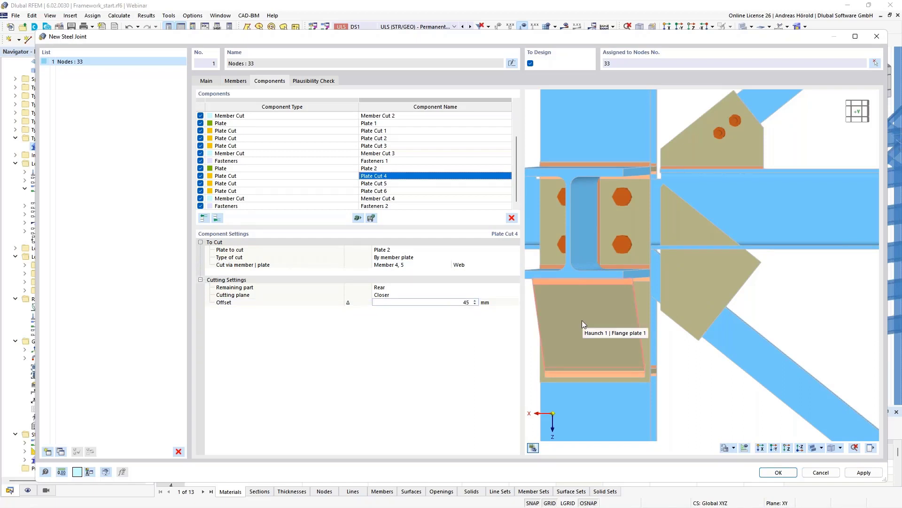
key(Return)
- Set the offset of Plate Cut 5 on Plate 2 to -265 mm
ctrl+middle_drag(697, 339, 656, 336)
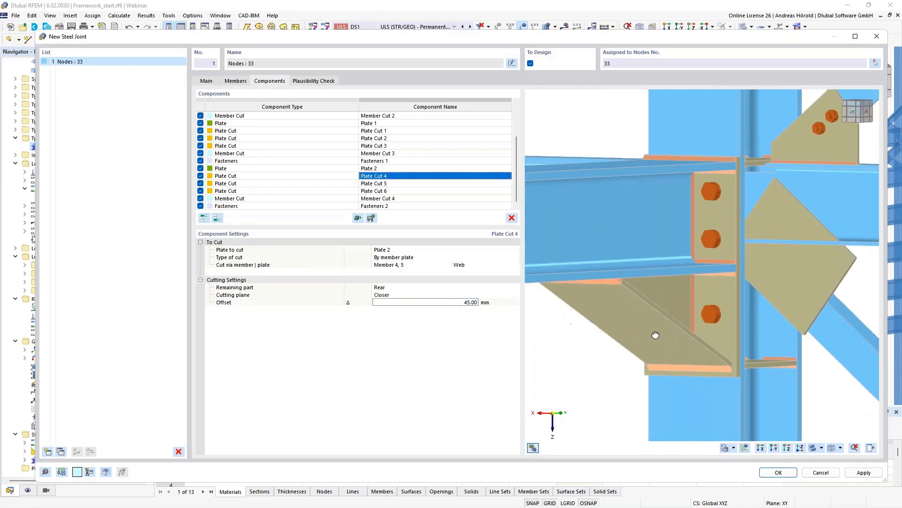
scroll(760, 241, up, 6)
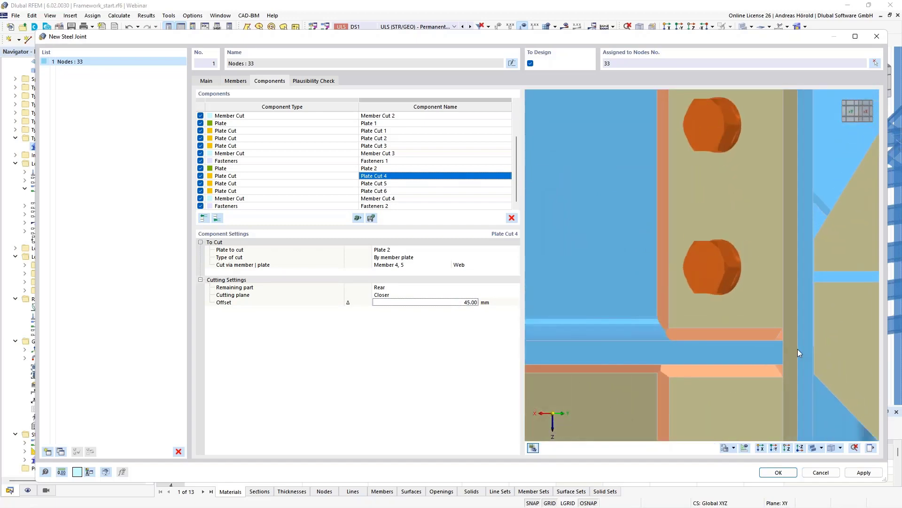
ctrl+middle_drag(798, 349, 774, 351)
middle_drag(856, 338, 712, 236)
scroll(676, 295, down, 3)
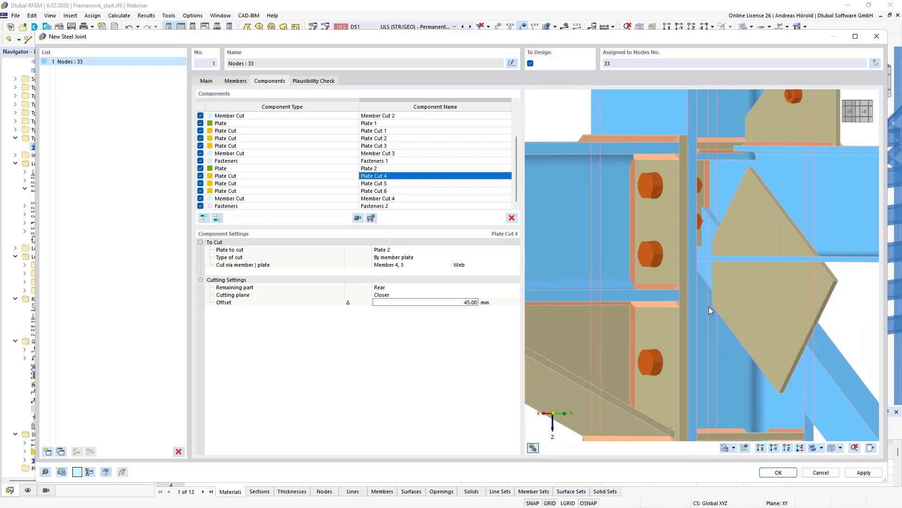
scroll(709, 306, down, 2)
ctrl+middle_drag(684, 323, 739, 329)
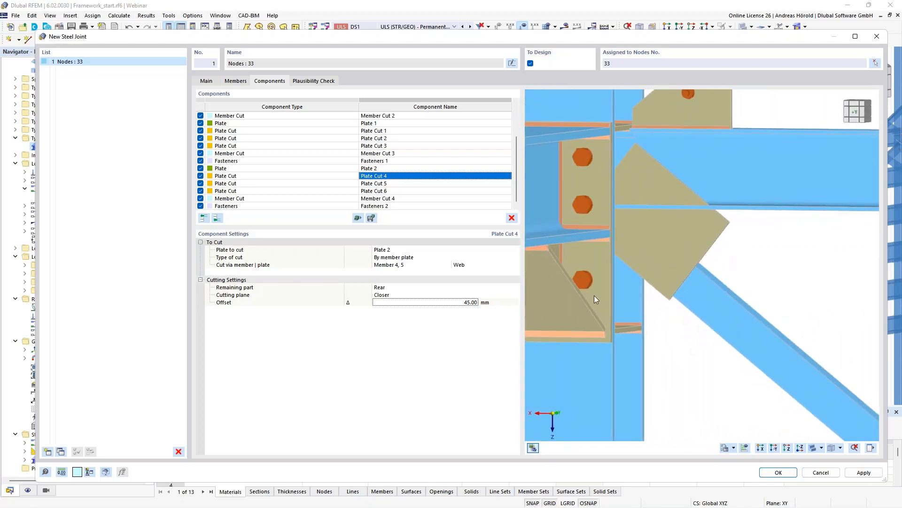
click(425, 184)
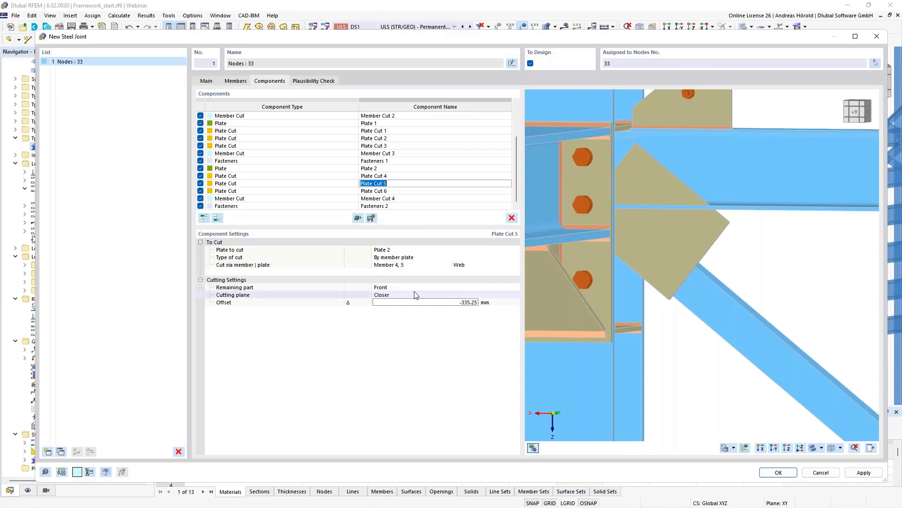
click(436, 303)
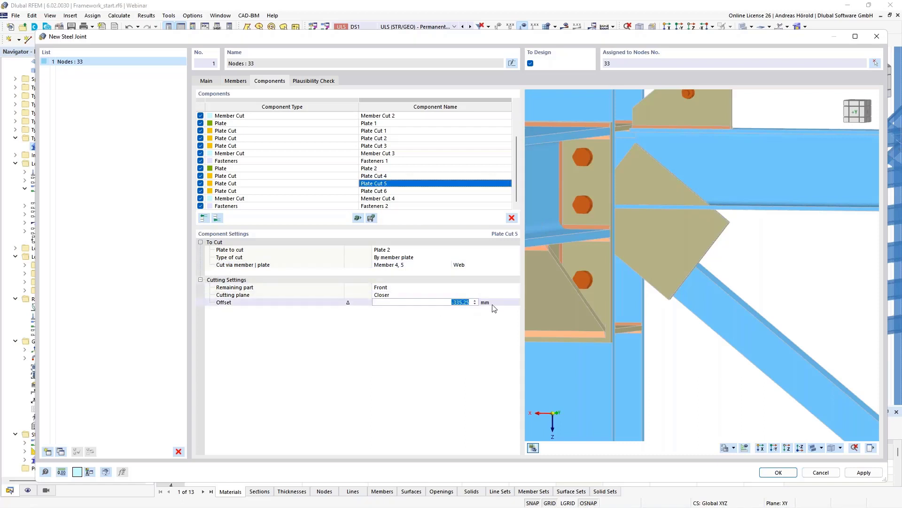
text(-265)
key(Return)
ctrl+middle_drag(665, 341, 694, 334)
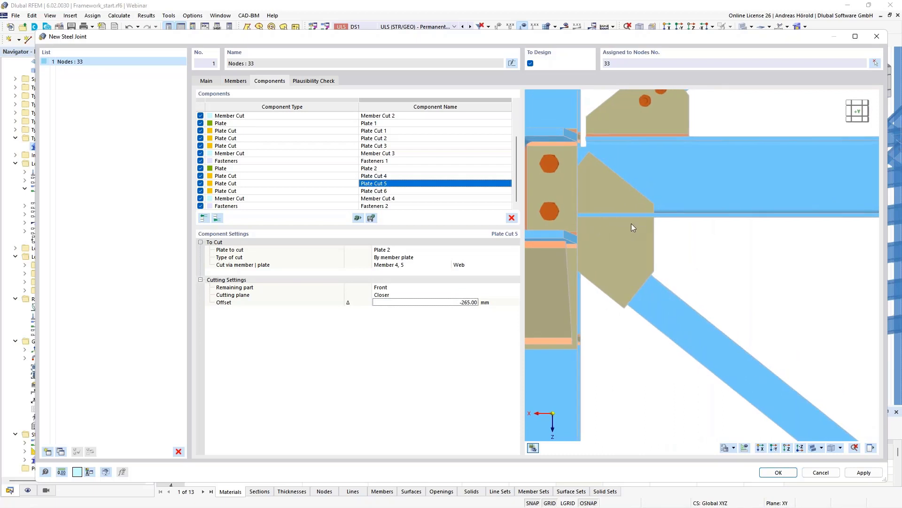
- Make Plate Cut 6 trim Plate 2 at Flange 2 of Member 1, keeping the front part
click(409, 190)
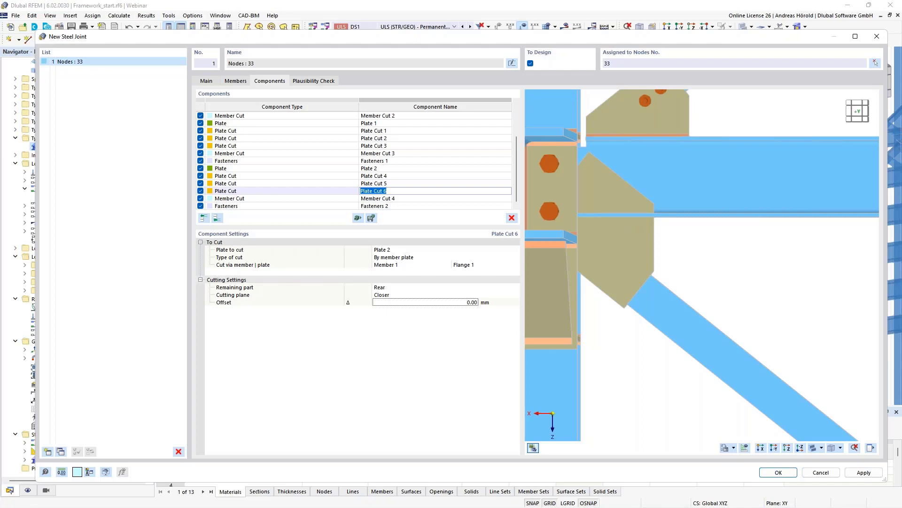
click(470, 266)
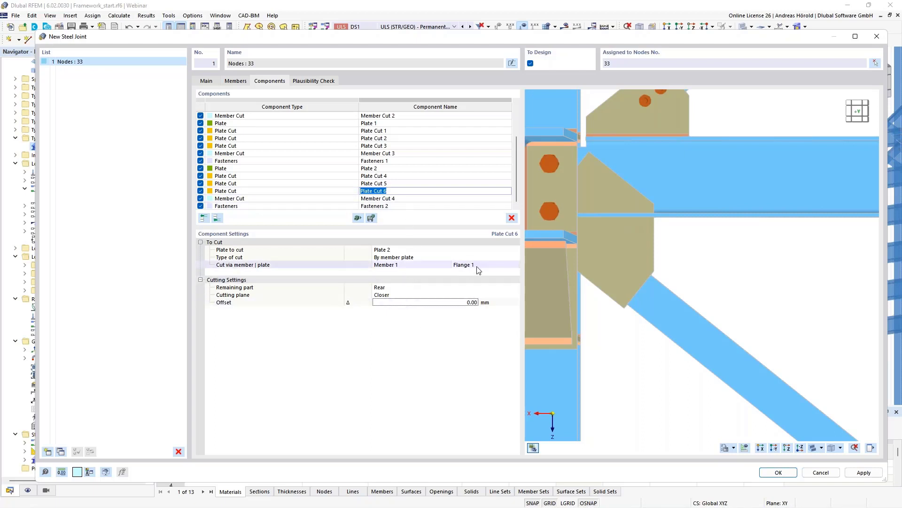
click(474, 266)
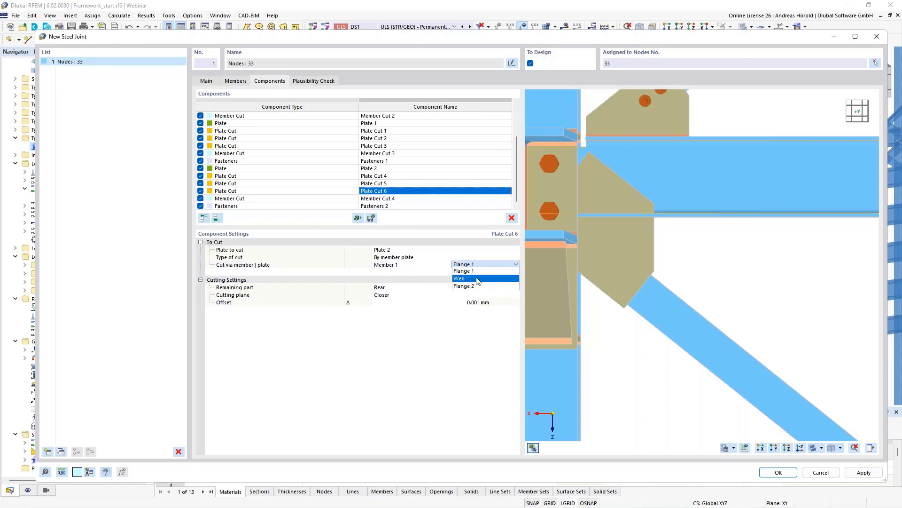
click(479, 286)
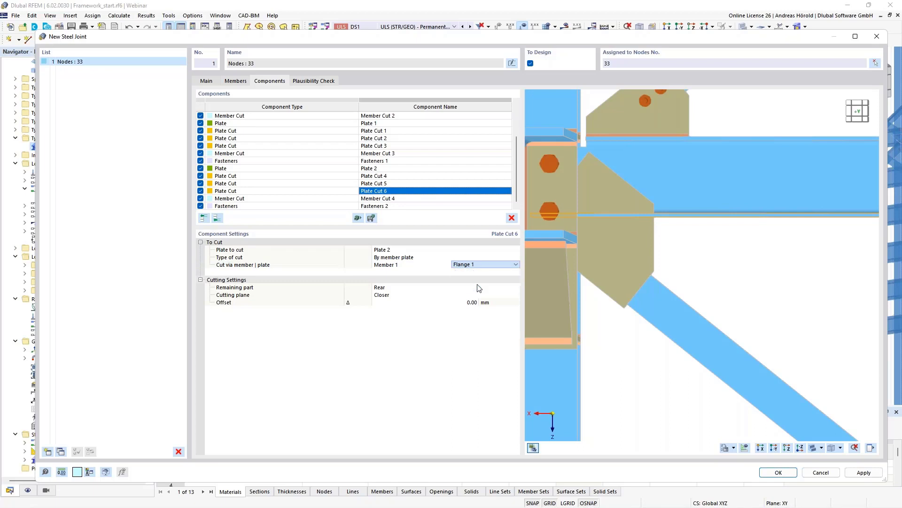
click(400, 290)
click(400, 291)
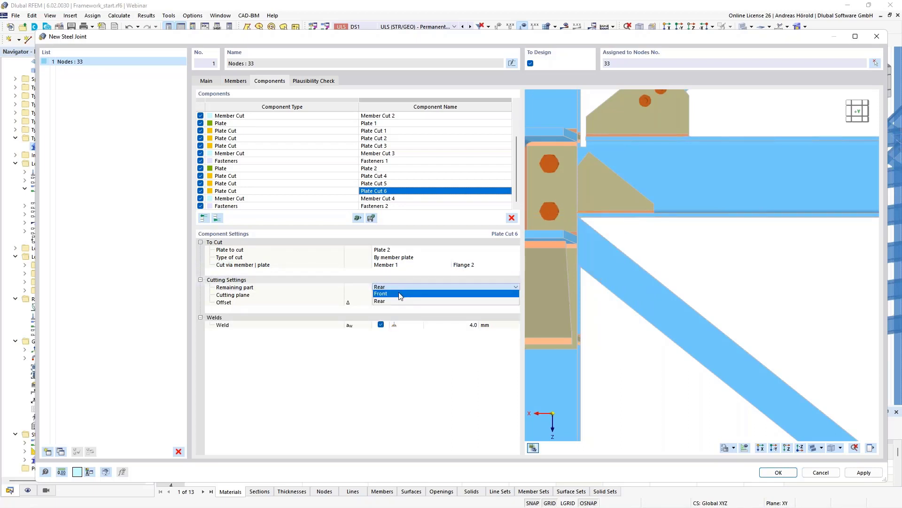
click(401, 302)
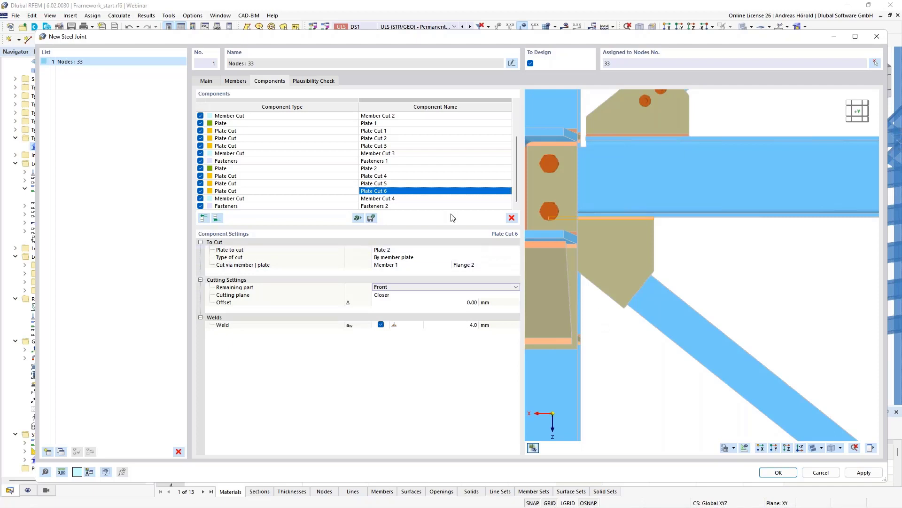
- Change the member to cut in Member Cut 4 to Member 2
key(Down)
ctrl+middle_drag(767, 306, 571, 316)
ctrl+middle_drag(786, 333, 702, 328)
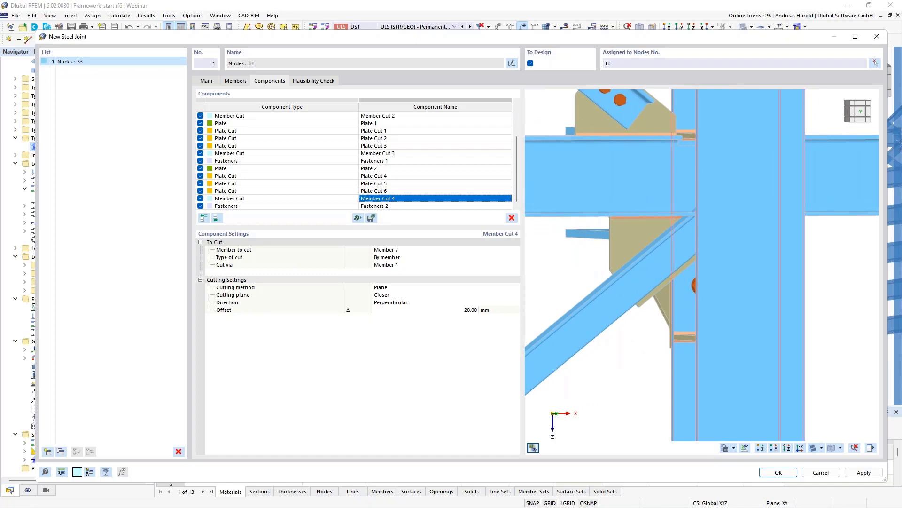
click(408, 251)
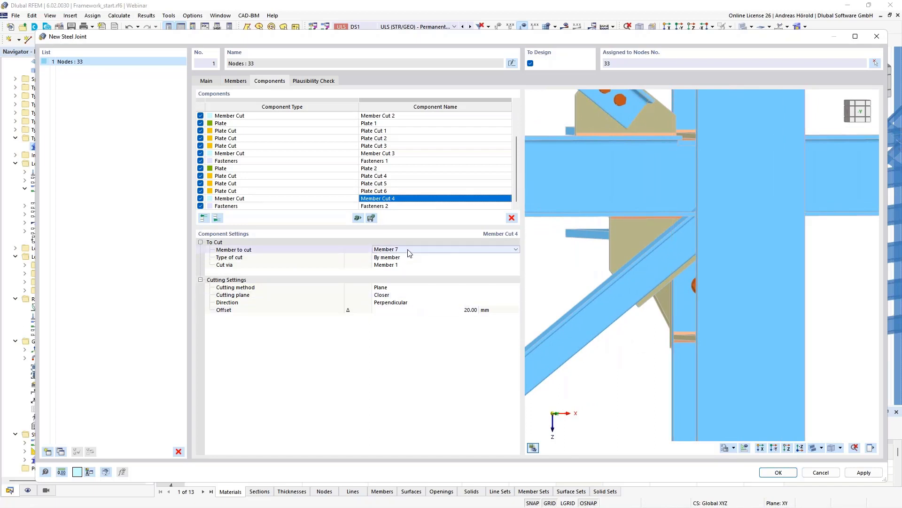
click(407, 249)
click(406, 267)
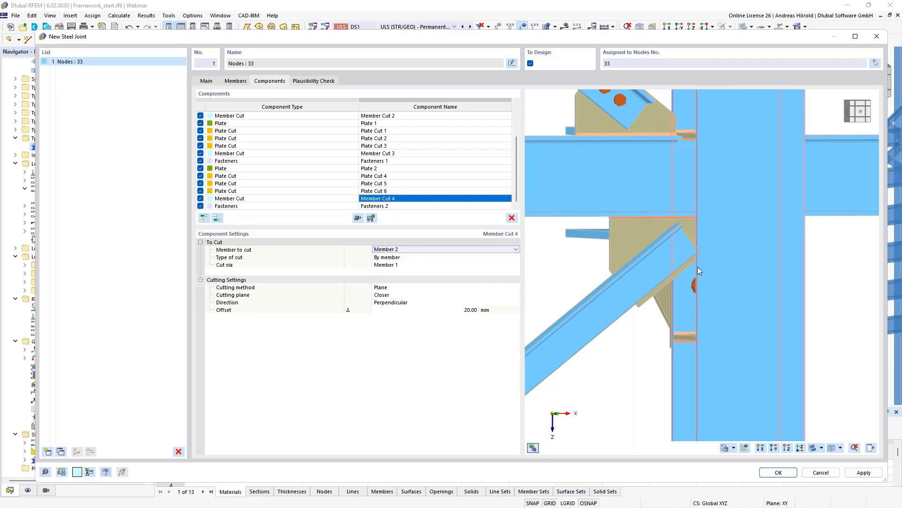
scroll(667, 268, up, 3)
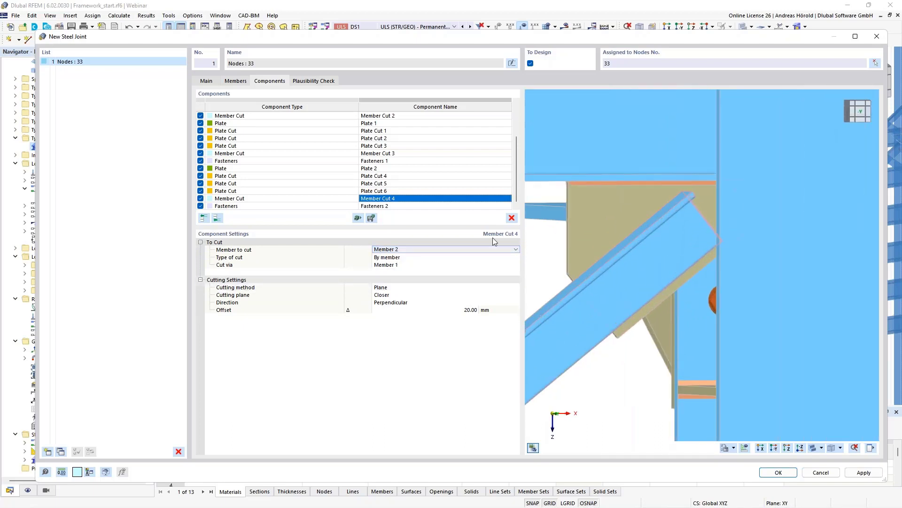
- Change the first connected component of Fasteners 2 to the member plate Member 2 | Leg 1
click(417, 207)
scroll(537, 263, down, 3)
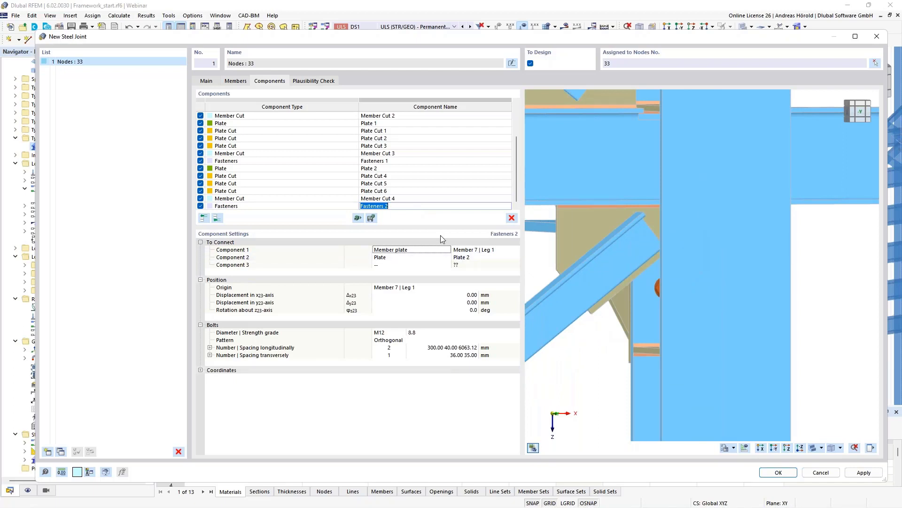
click(490, 244)
click(490, 249)
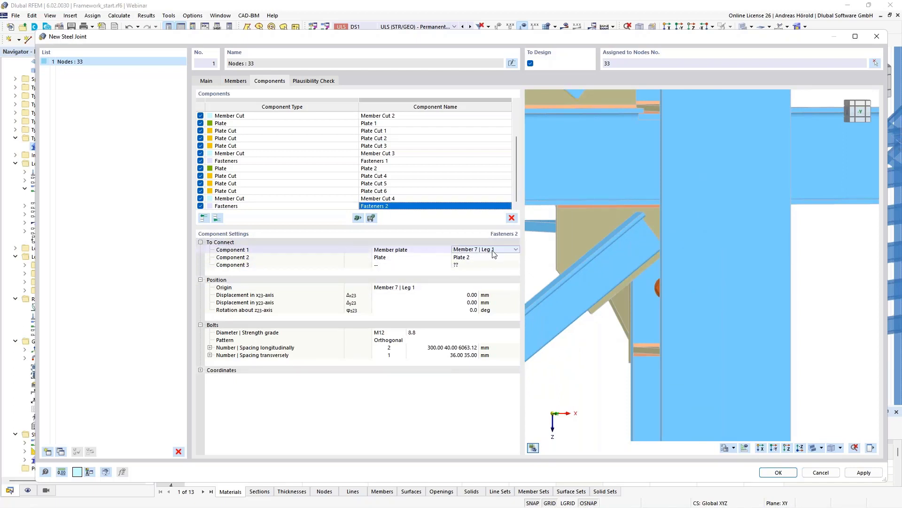
click(490, 251)
scroll(489, 263, up, 2)
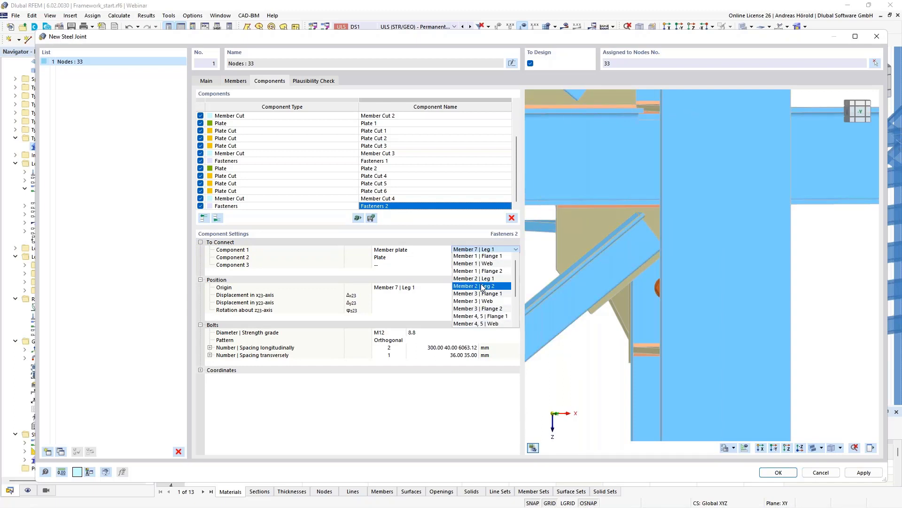
click(486, 278)
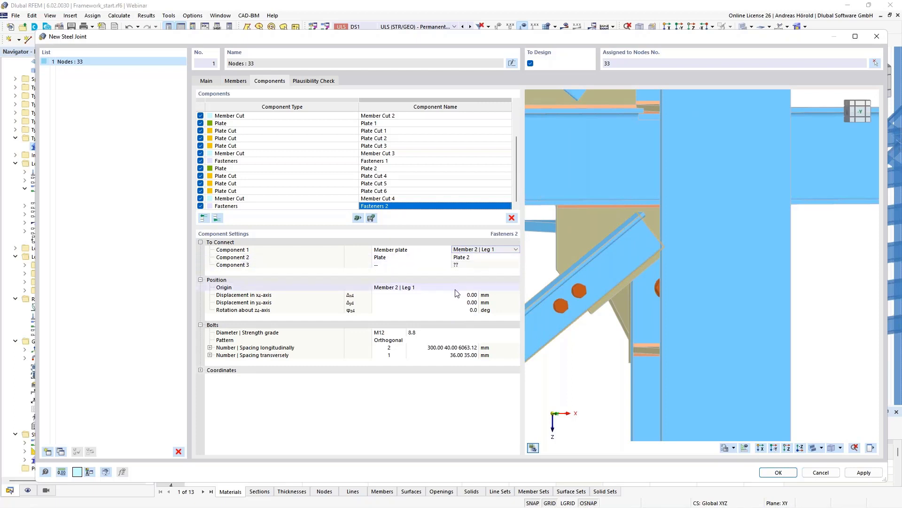
- Set the longitudinal bolt spacing of Fasteners 2 to 200 and 40 mm
click(436, 348)
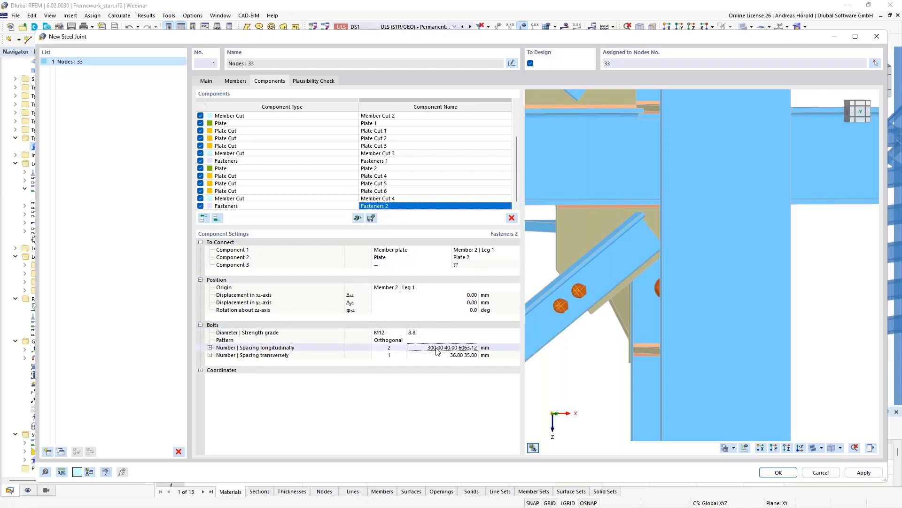
text(2)
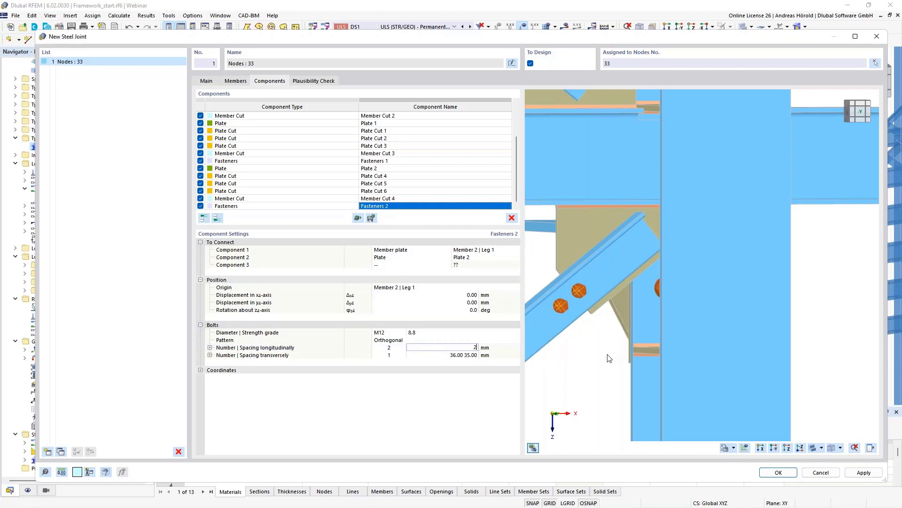
text(00 40)
key(Tab)
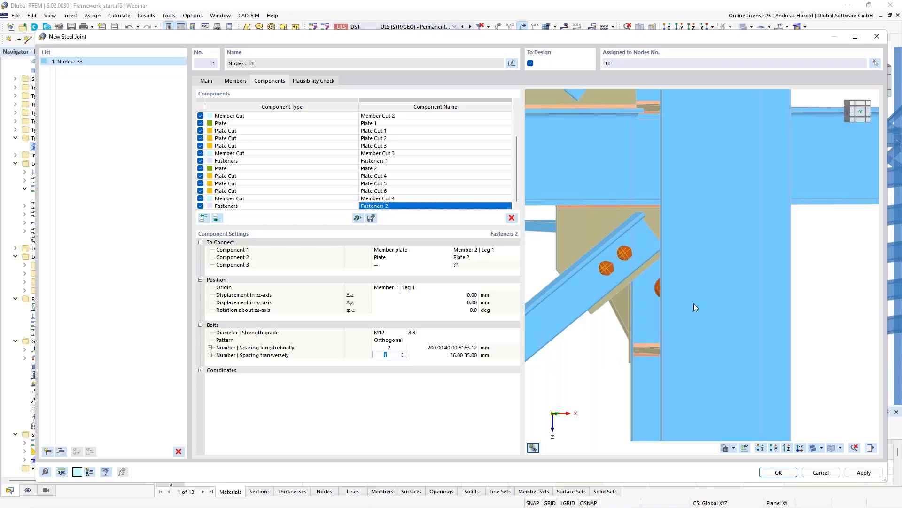
- Review the plausibility check for the joint at node 33 and accept the new steel joint
scroll(630, 270, down, 5)
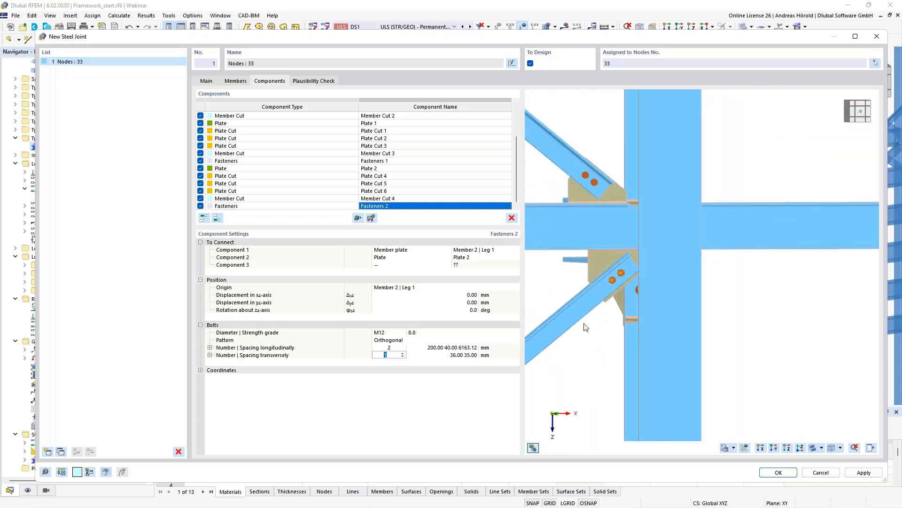
ctrl+middle_drag(585, 326, 729, 322)
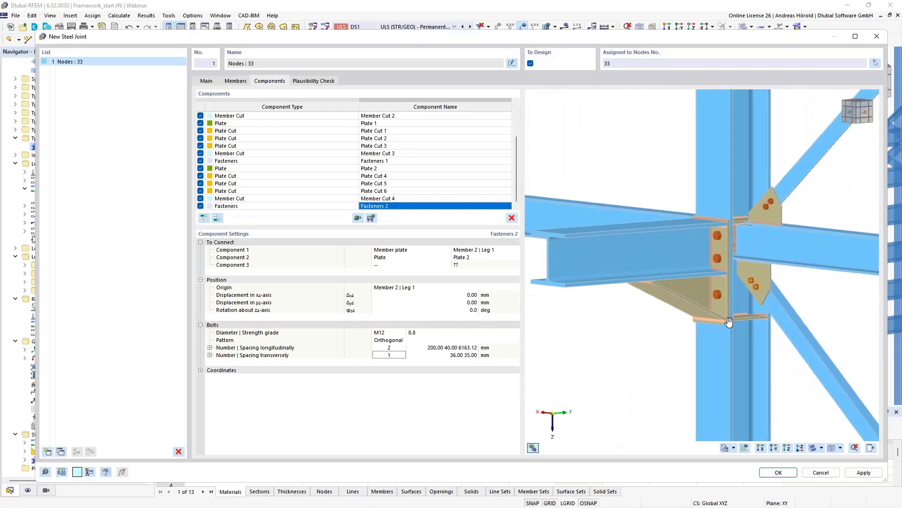
click(314, 81)
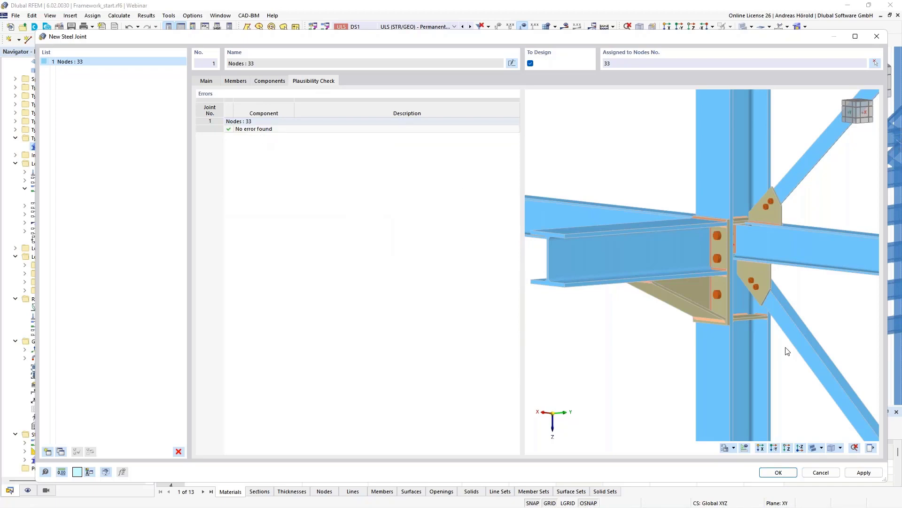
click(778, 473)
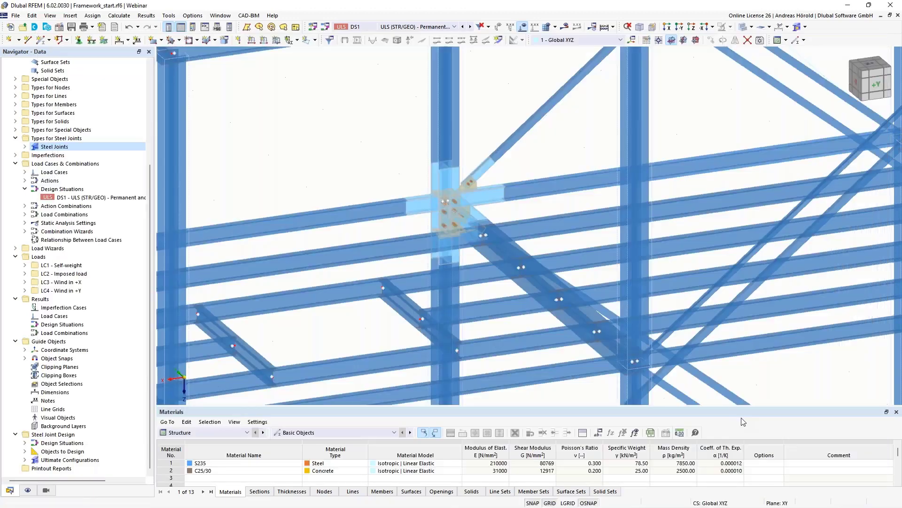
- Compare the joint display as no joint model and simplified joint model, and return to the detailed joint model
scroll(442, 207, up, 4)
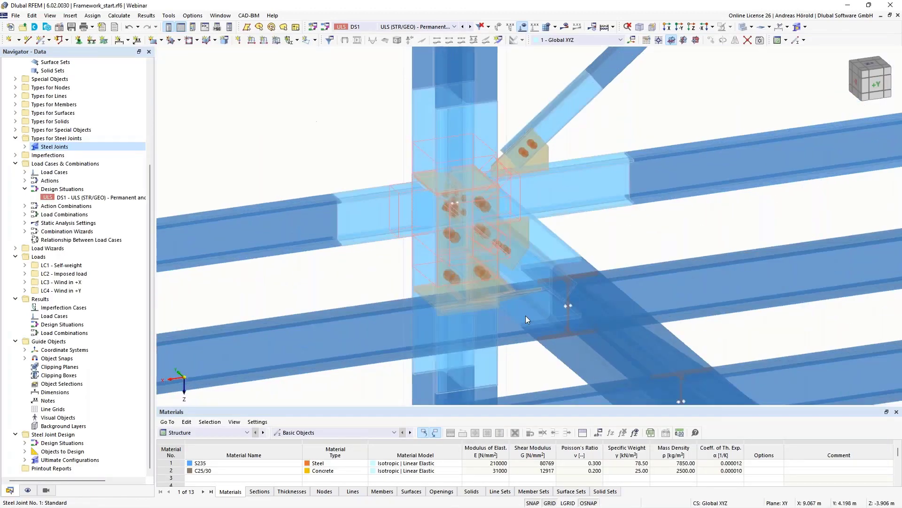
ctrl+middle_drag(551, 317, 596, 275)
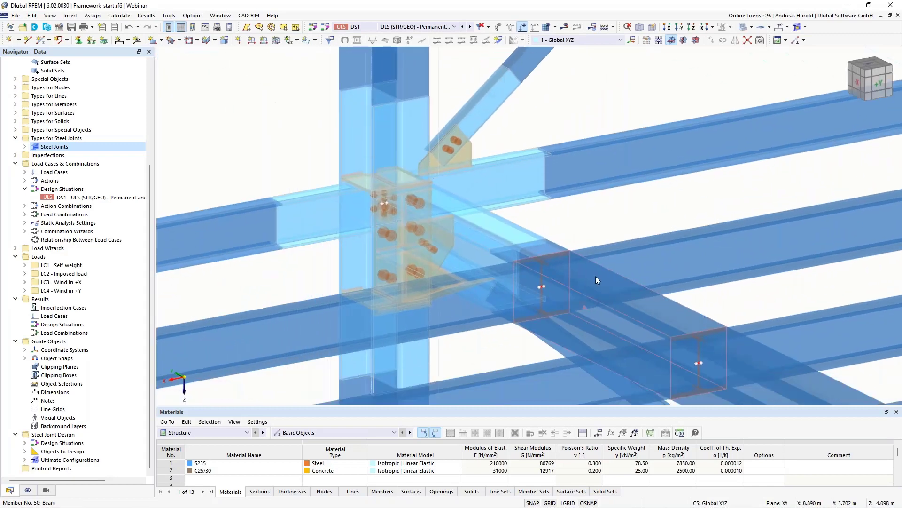
click(805, 28)
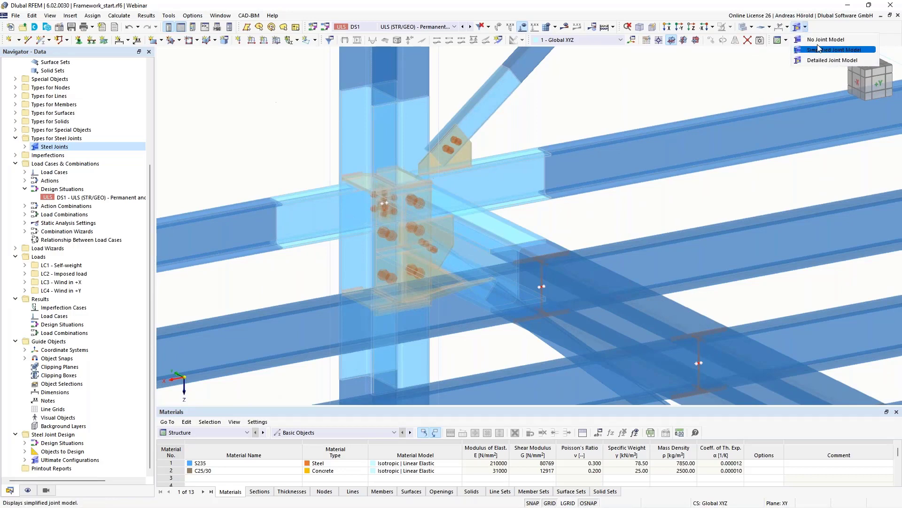
click(833, 41)
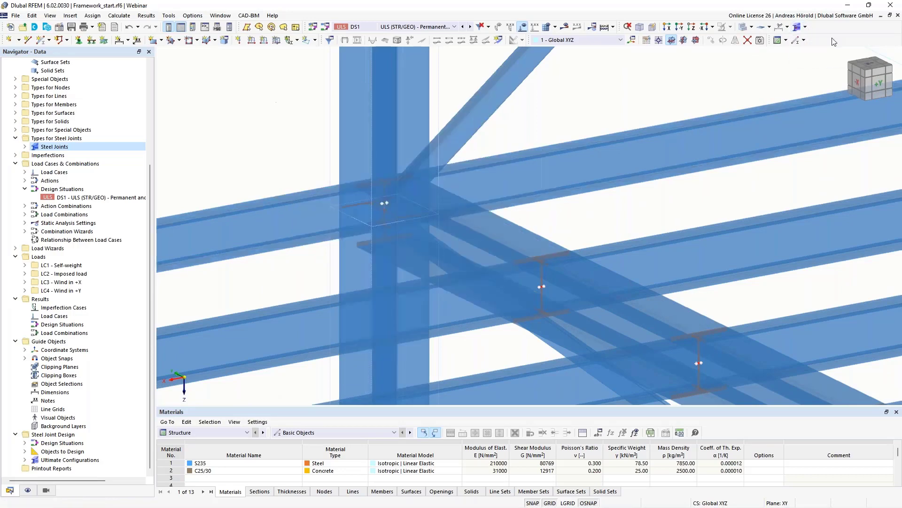
click(807, 28)
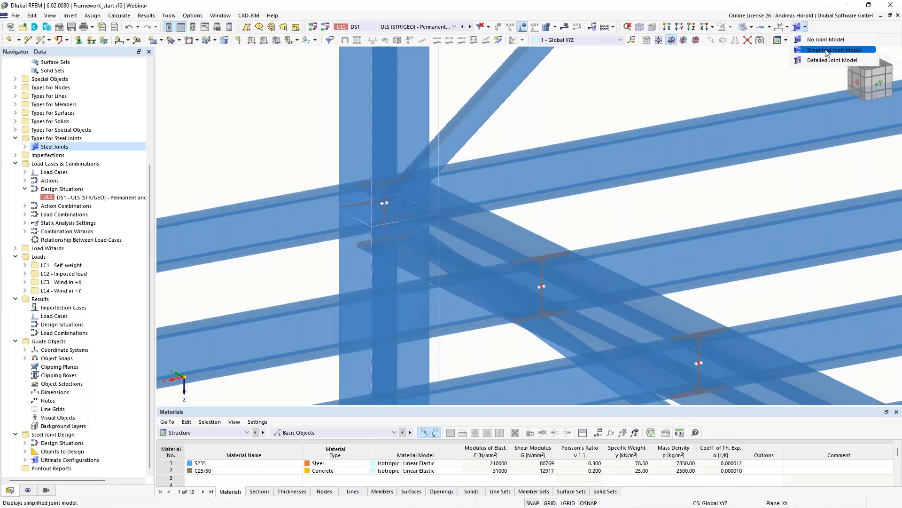
click(828, 52)
click(805, 27)
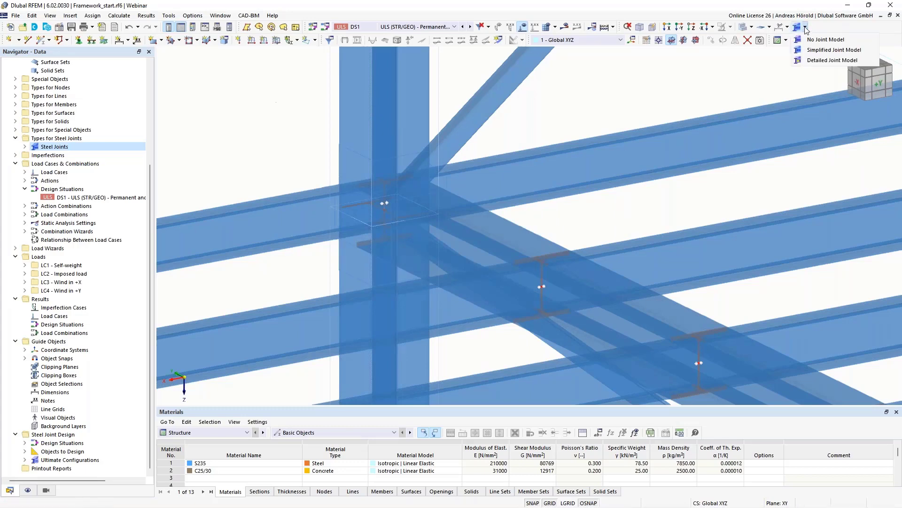
click(812, 60)
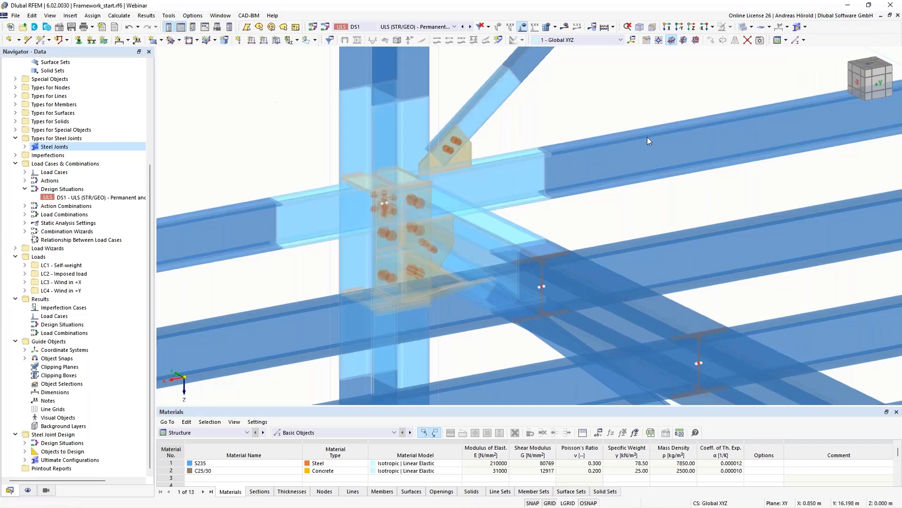
- Extend the assignment of the steel joint at node 33 to nodes 8, 19 and 22 as well
scroll(644, 139, down, 4)
middle_drag(645, 139, 459, 157)
scroll(490, 146, down, 1)
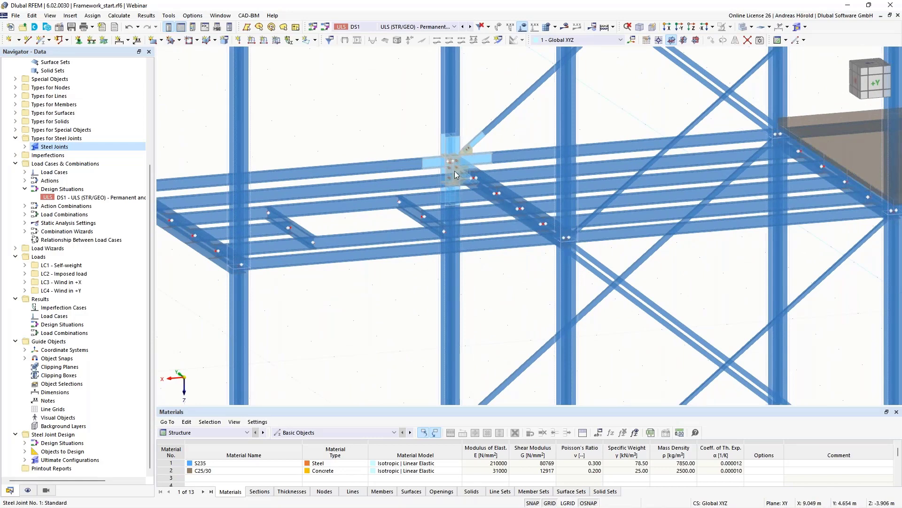
middle_drag(431, 184, 432, 296)
scroll(432, 295, up, 1)
middle_drag(499, 243, 532, 209)
scroll(532, 209, up, 5)
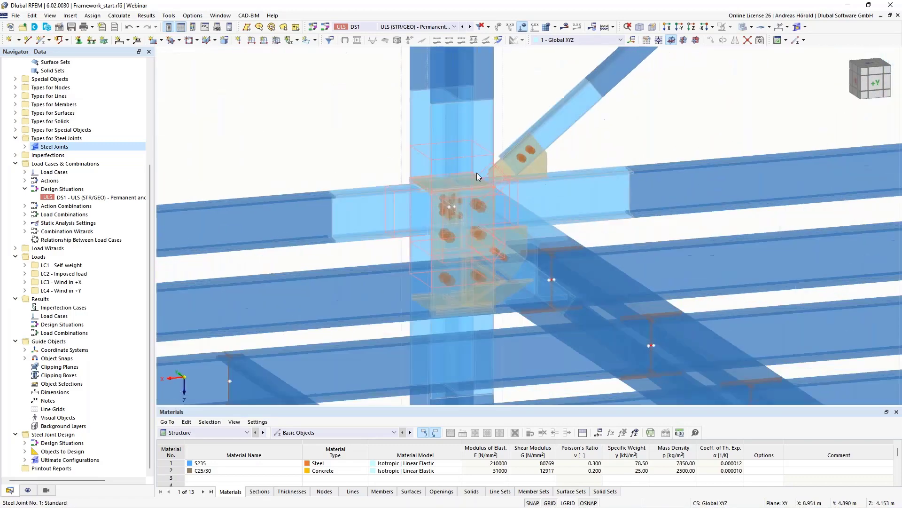
double_click(475, 159)
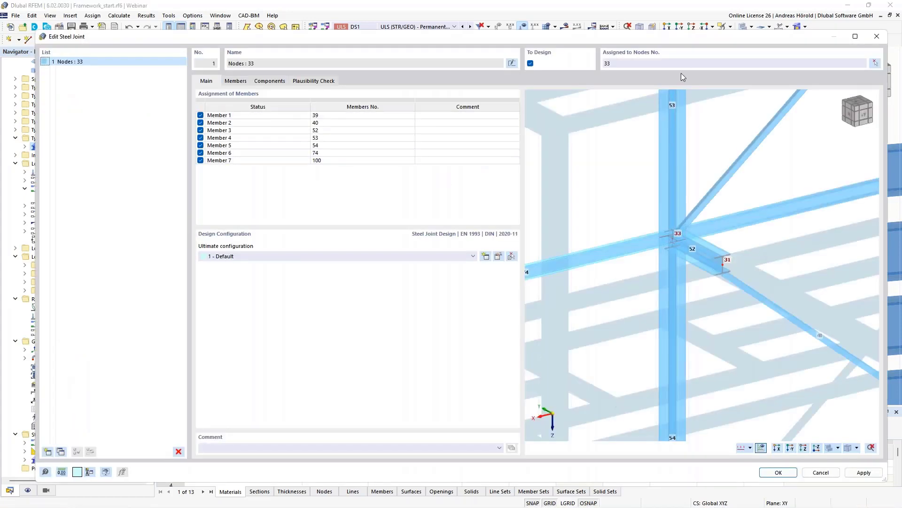
click(875, 63)
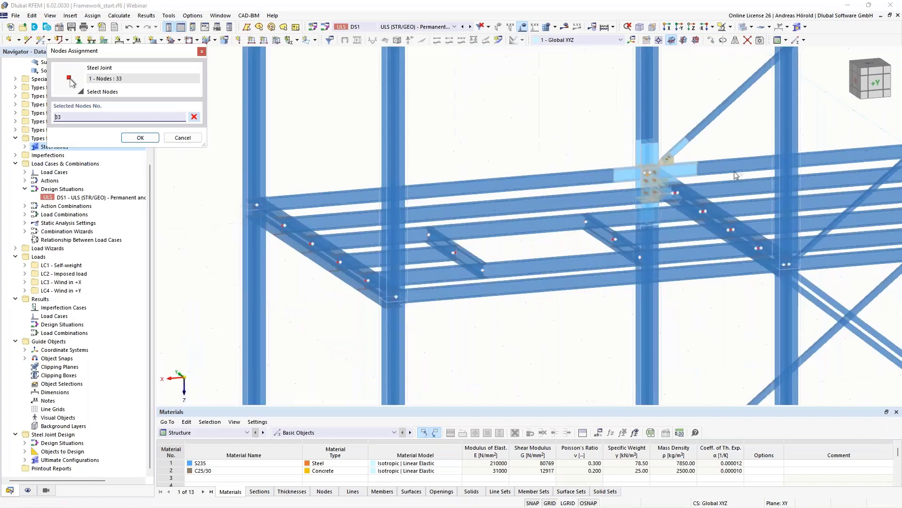
middle_drag(736, 175, 705, 216)
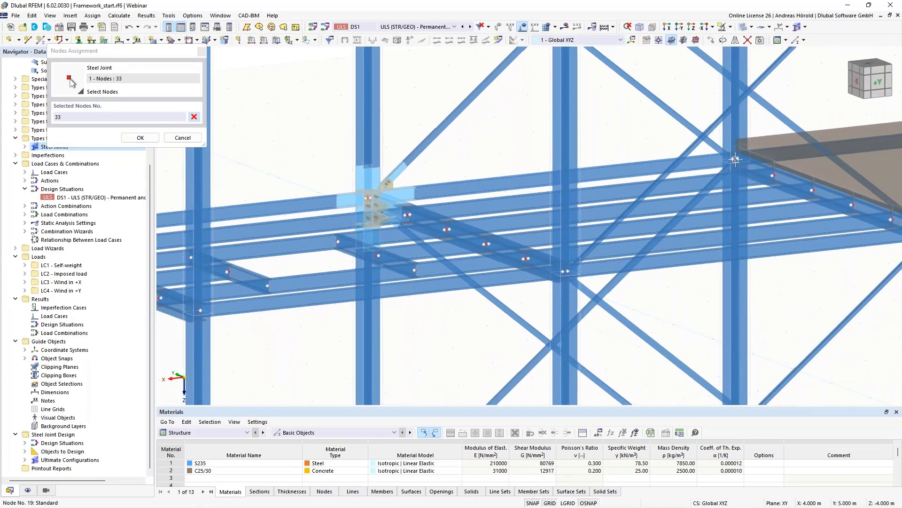
scroll(736, 160, down, 4)
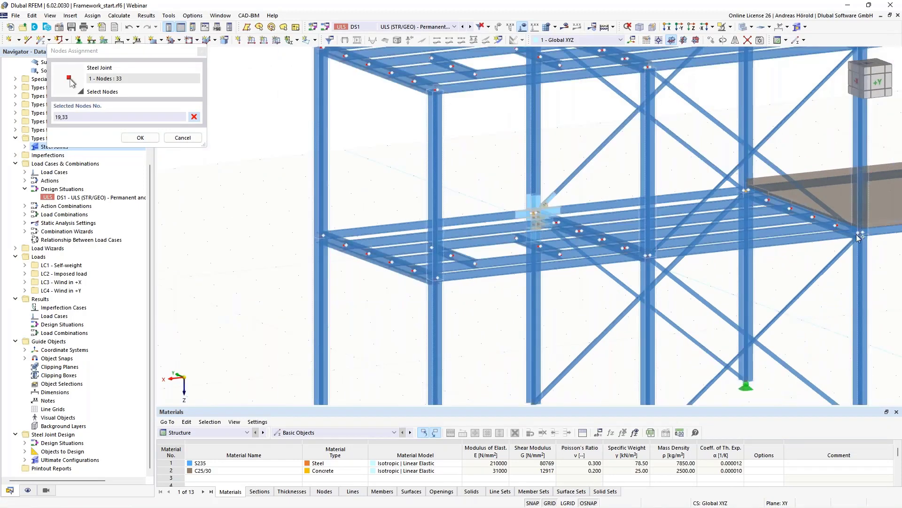
click(860, 232)
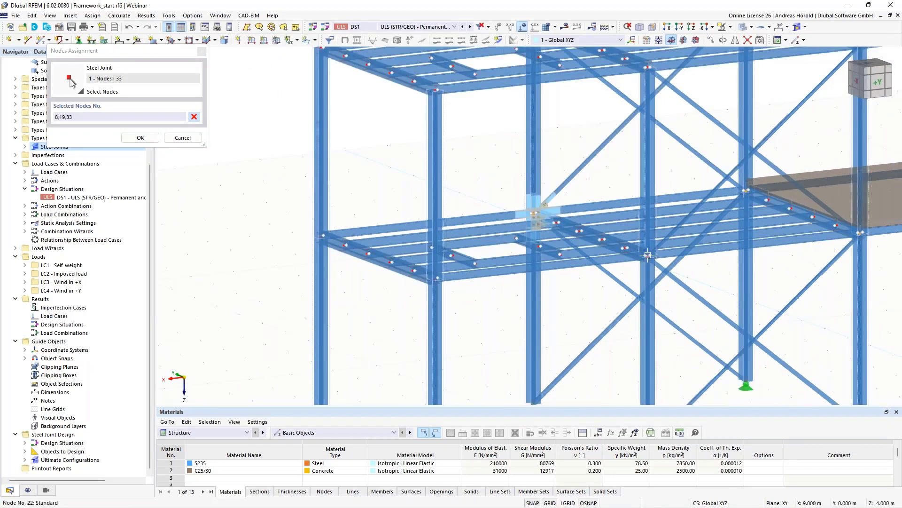
click(648, 255)
click(133, 137)
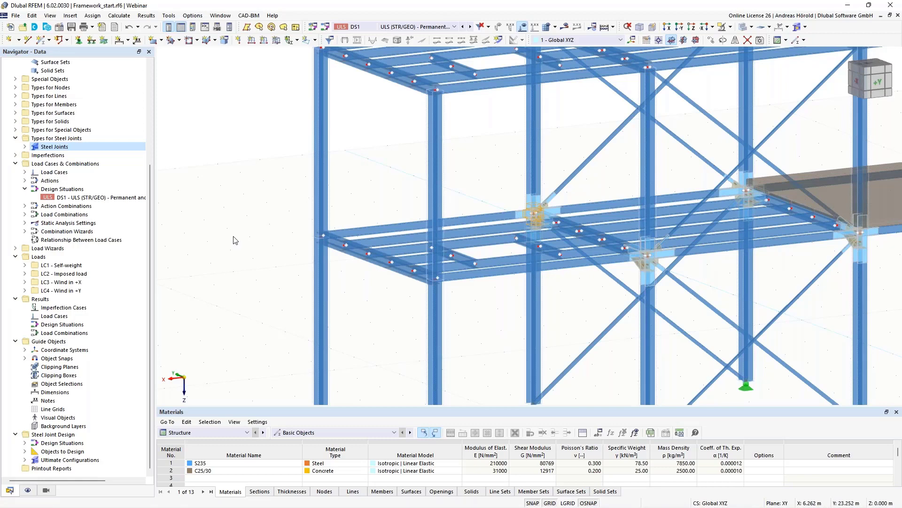
- Display the Steel Joint Design input data with its design situations in the table
click(216, 432)
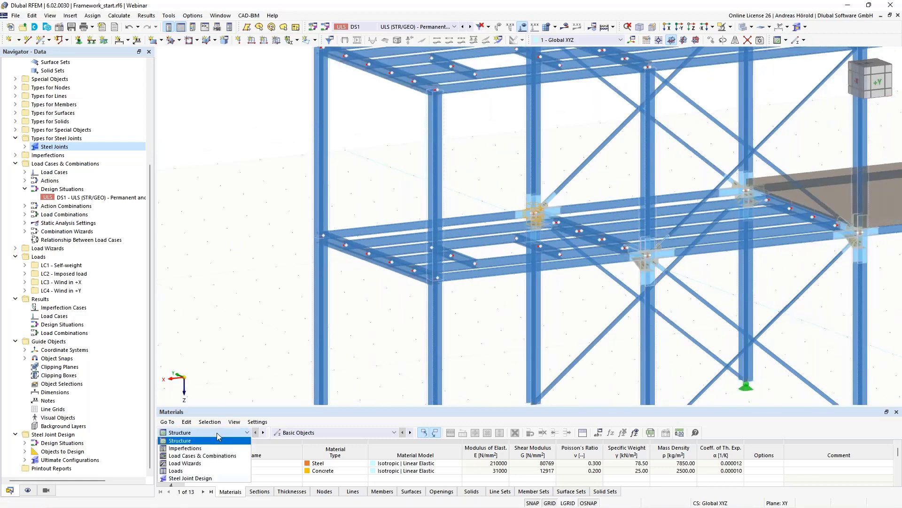
click(211, 478)
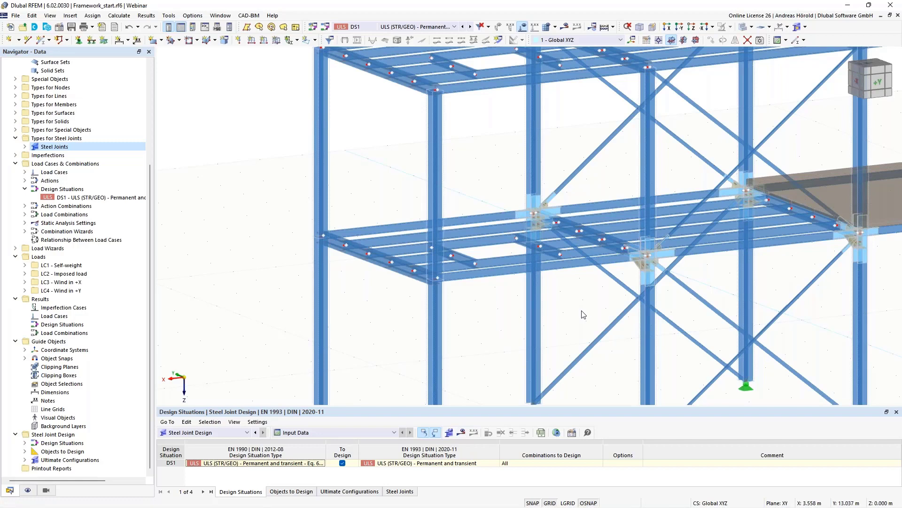
middle_drag(580, 309, 481, 310)
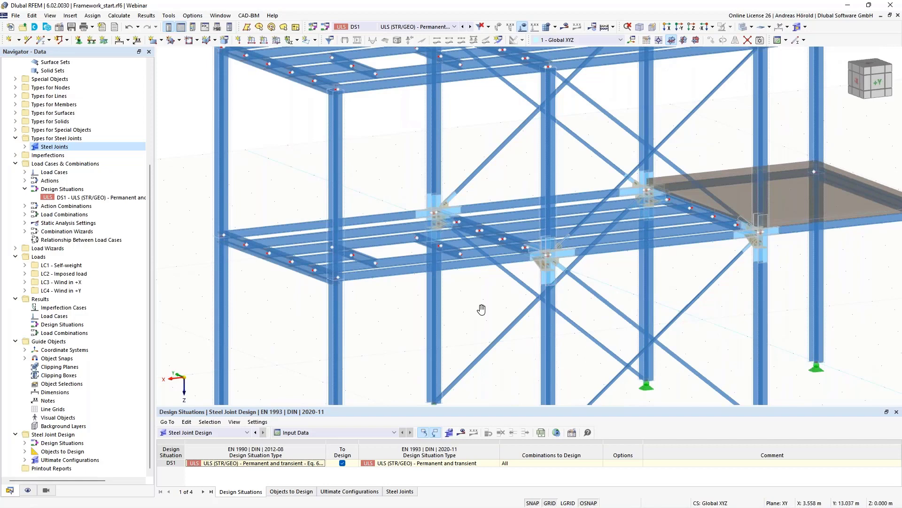
- Switch to the model Framework_finished_with results.rf6 and take a closer look at its designed steel joints
scroll(75, 141, up, 5)
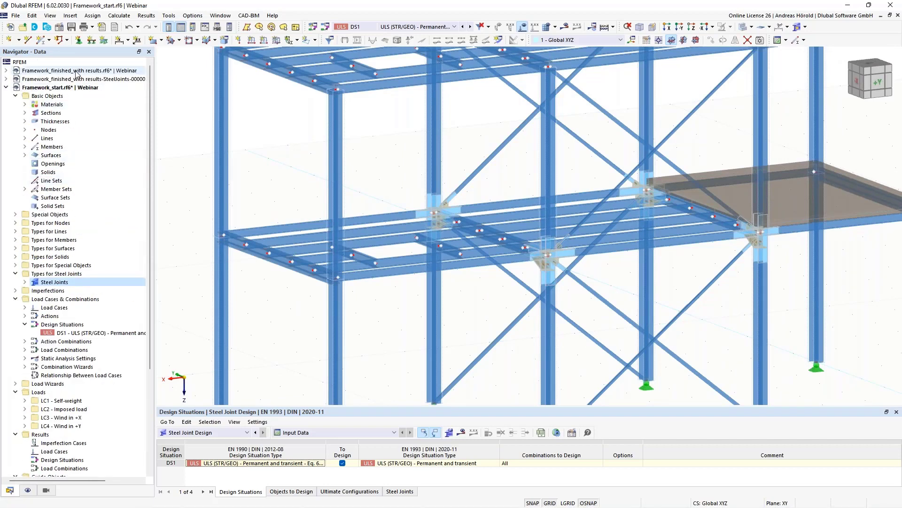
click(77, 72)
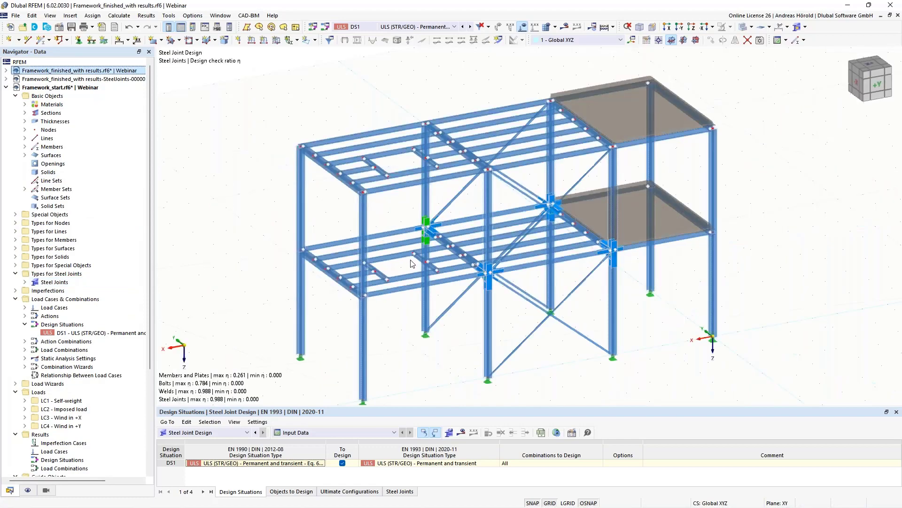
scroll(423, 322, up, 4)
scroll(435, 323, up, 1)
middle_drag(434, 323, 405, 298)
scroll(423, 361, down, 1)
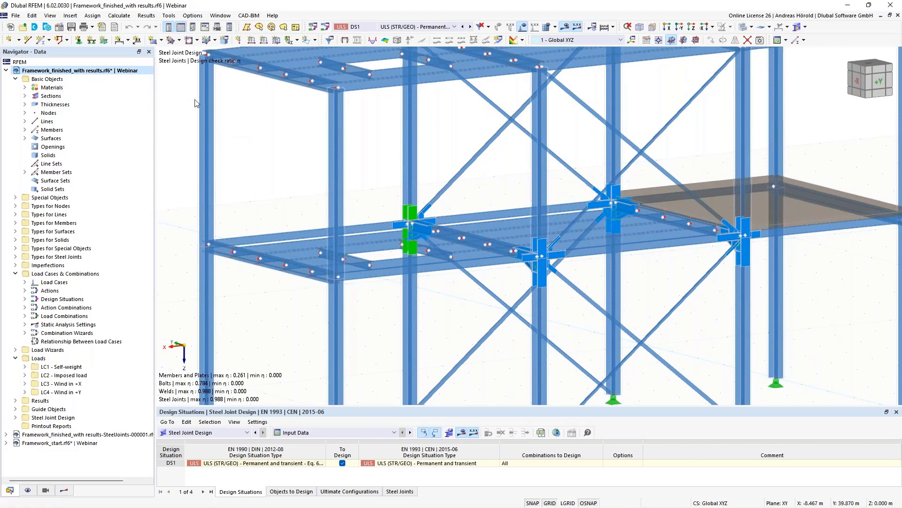
- Show the color scale of the steel joint design checks beside the model and examine the colored joints up close
click(193, 27)
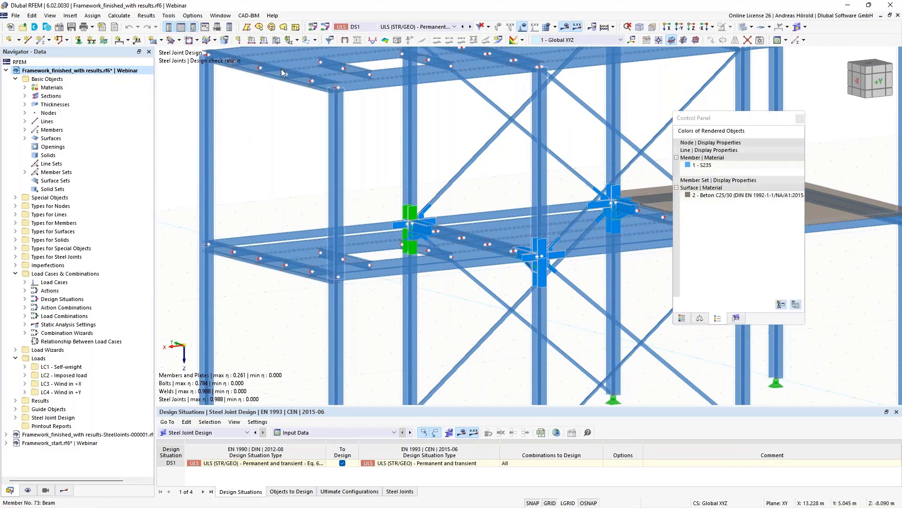
click(682, 318)
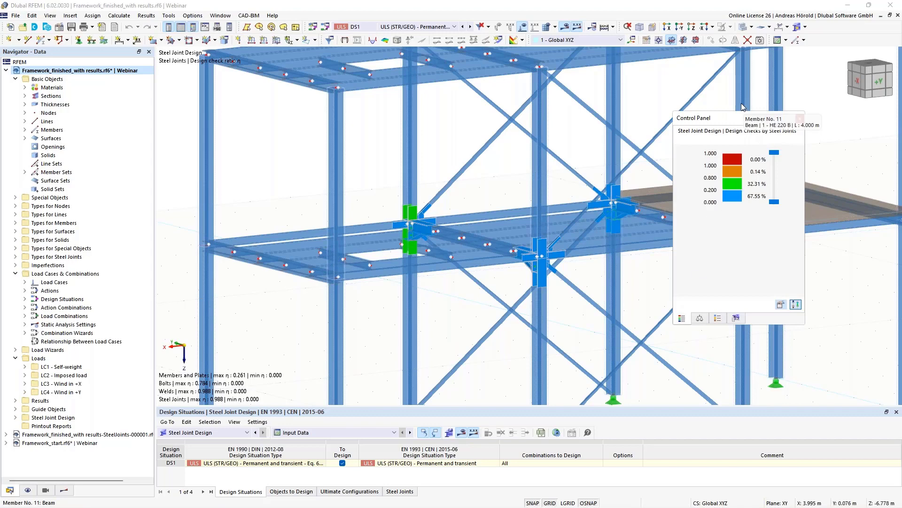
drag(679, 118, 763, 130)
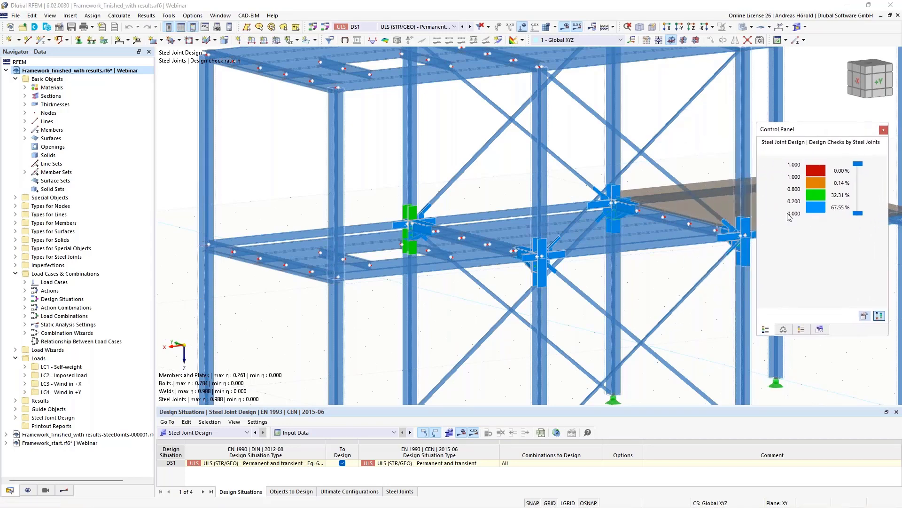
scroll(408, 241, up, 5)
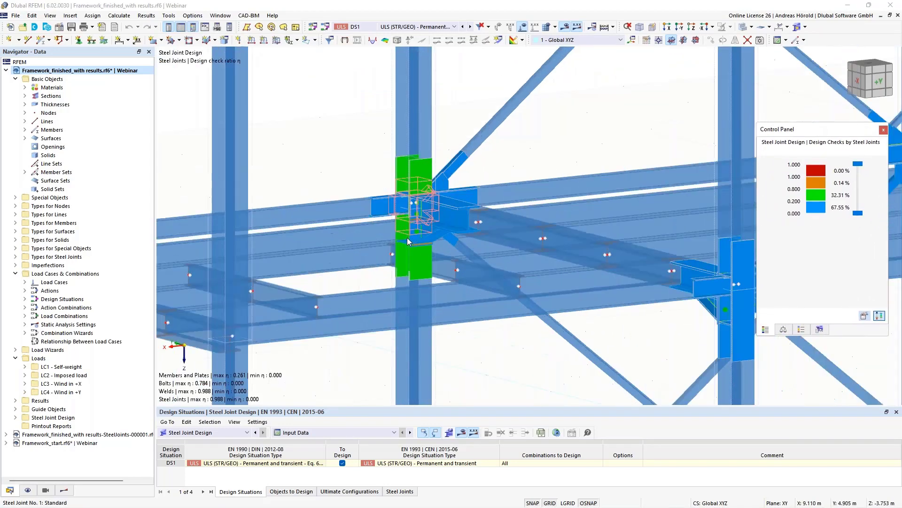
scroll(408, 240, up, 2)
scroll(425, 274, down, 2)
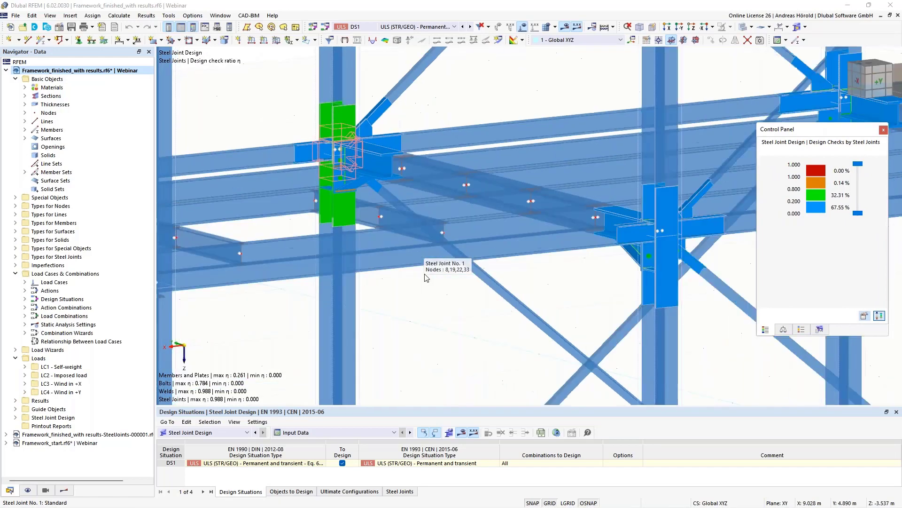
scroll(424, 274, down, 3)
middle_drag(419, 252, 441, 235)
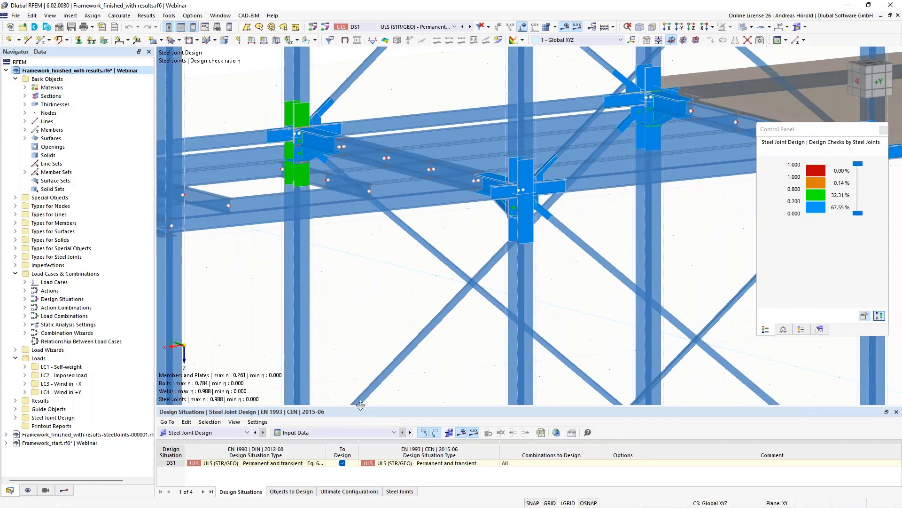
- Enlarge the table area and display the Stress-Strain Analysis results of the steel joint design
drag(360, 410, 310, 345)
click(290, 369)
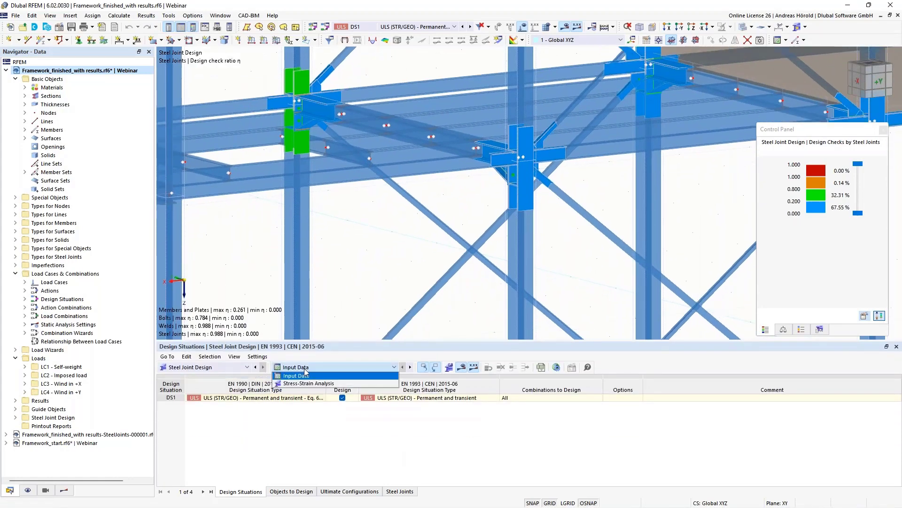
click(308, 384)
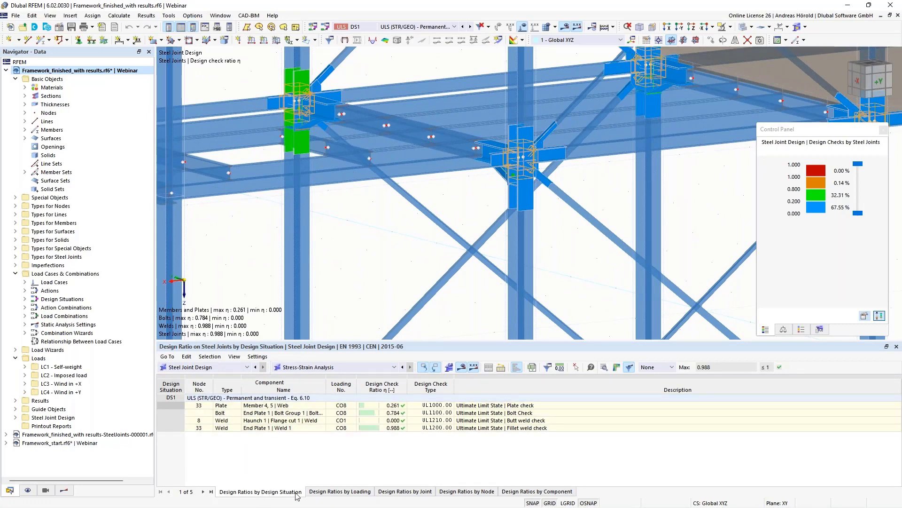
- Review the design ratios by loading, joint, node and component, and return to the ratios by design situation
click(357, 491)
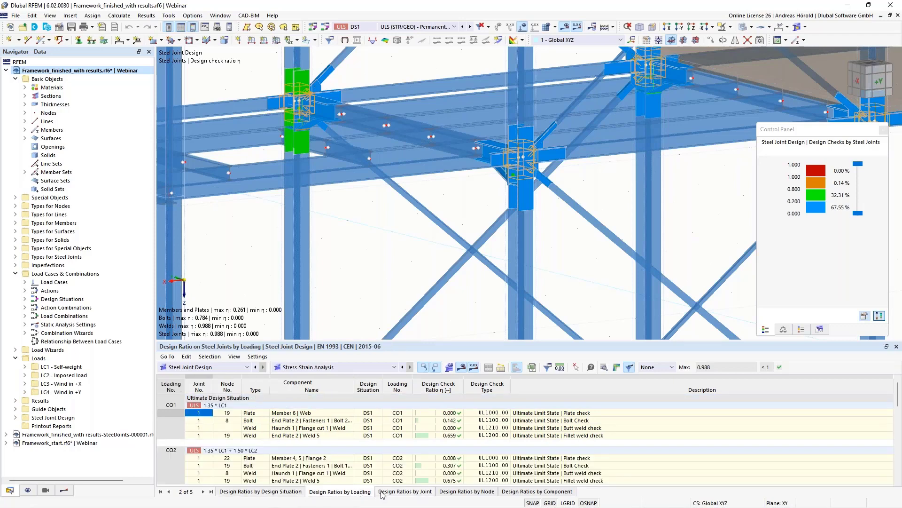
click(411, 495)
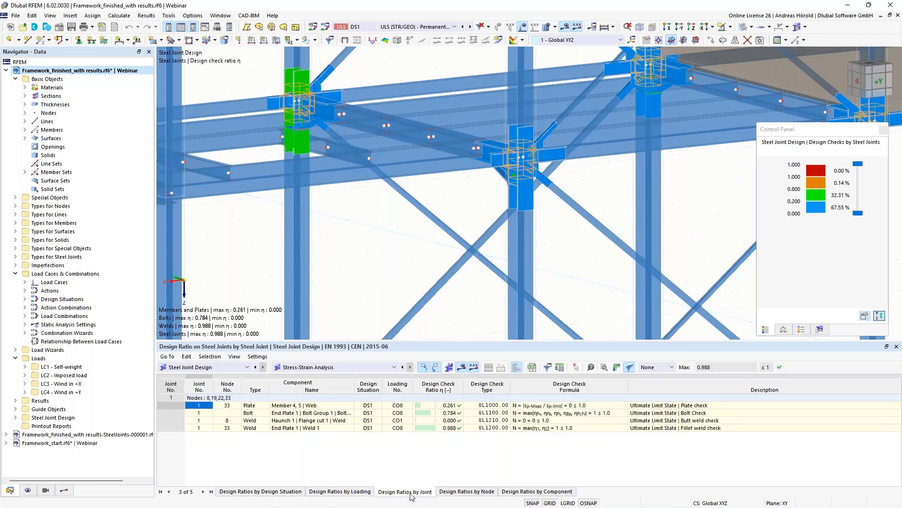
click(464, 492)
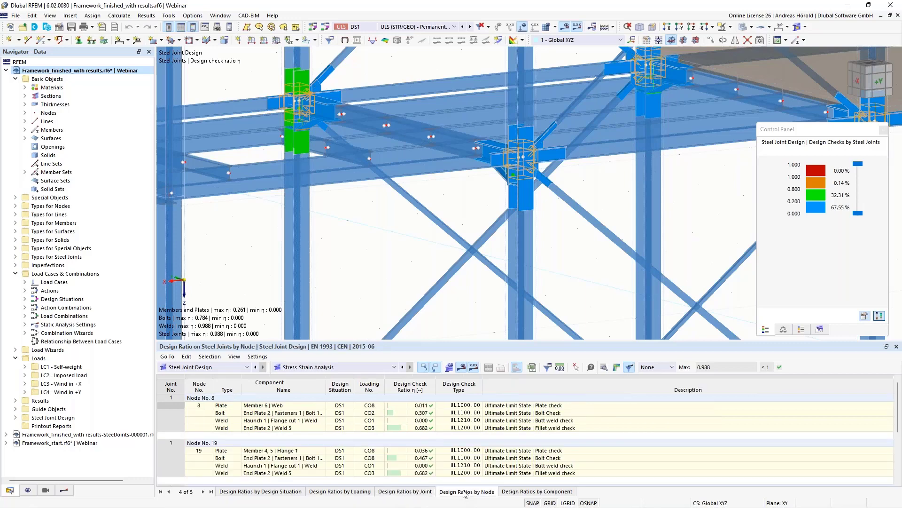
click(533, 494)
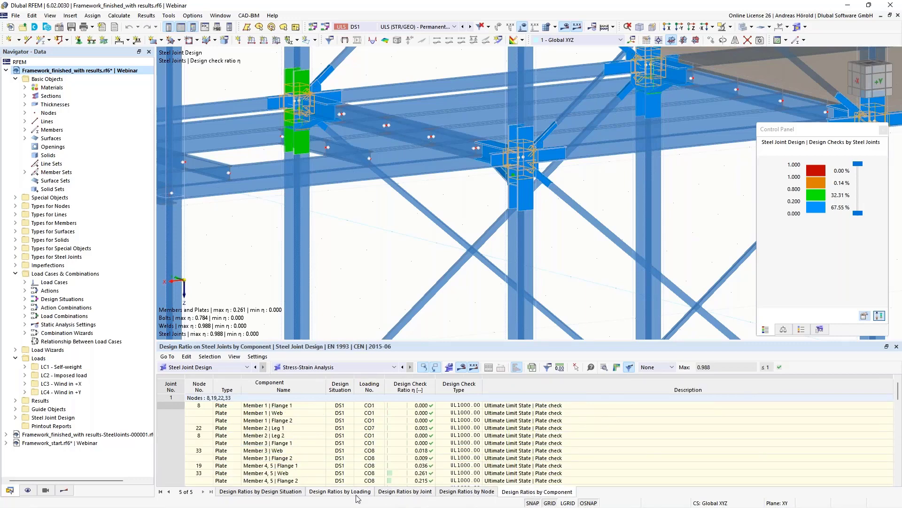
click(249, 491)
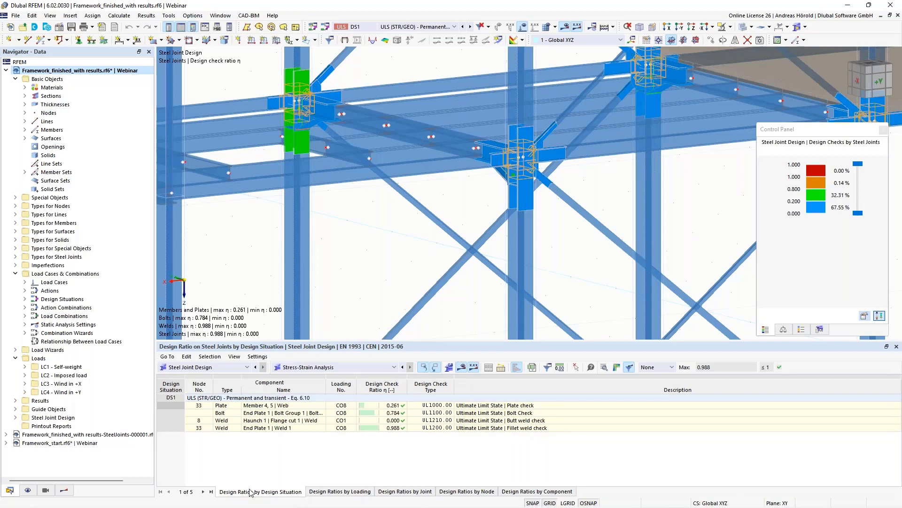
- Open the design check details for the End Plate 1 bolt and read through its resistance formulas
click(390, 413)
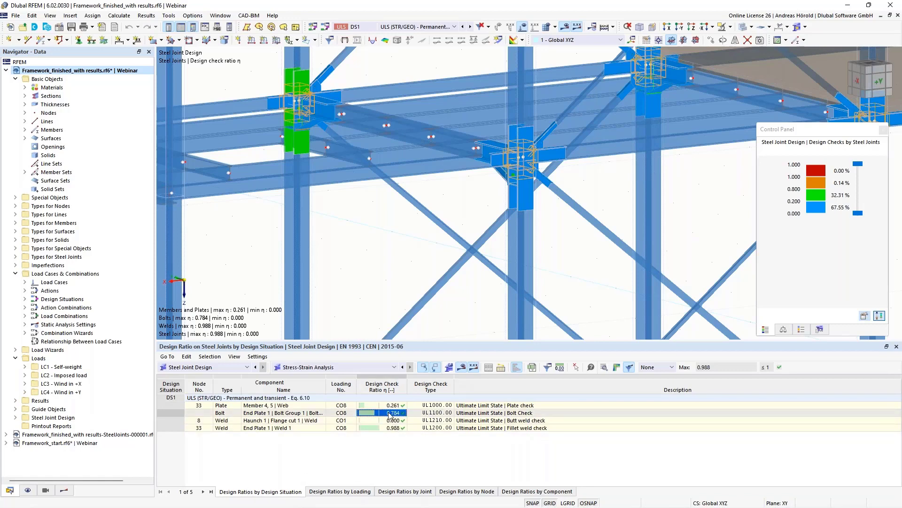
click(605, 368)
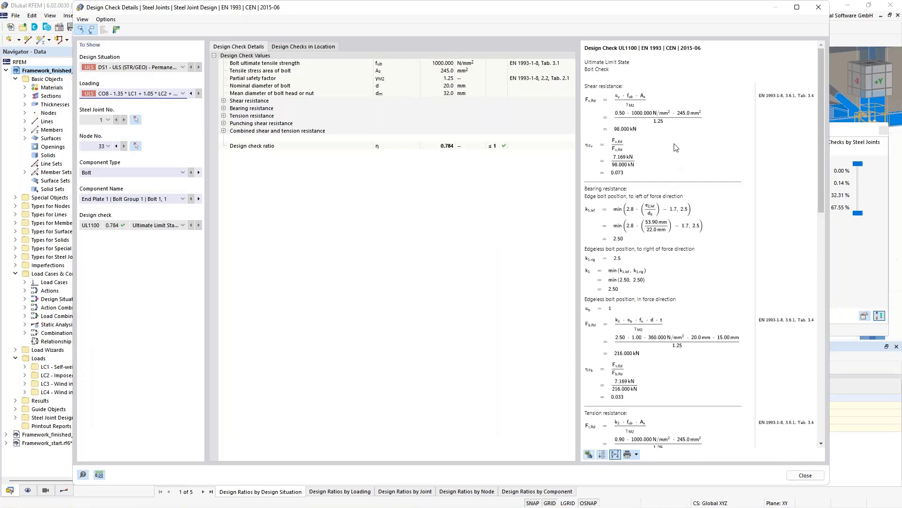
scroll(676, 147, down, 6)
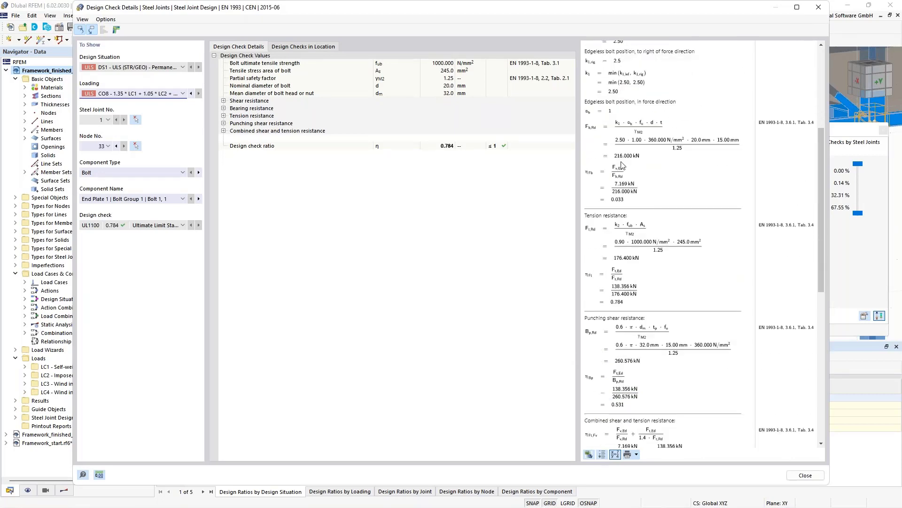
scroll(621, 164, down, 5)
scroll(766, 204, down, 5)
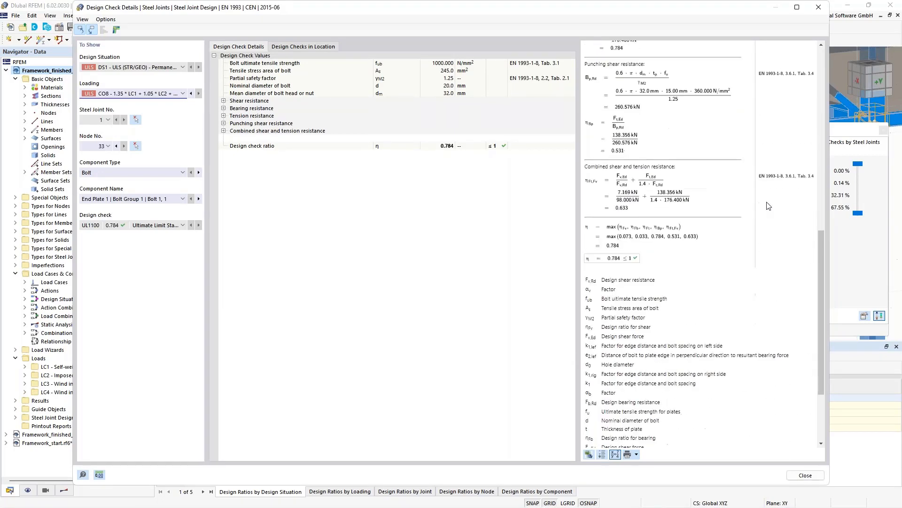
scroll(719, 260, up, 11)
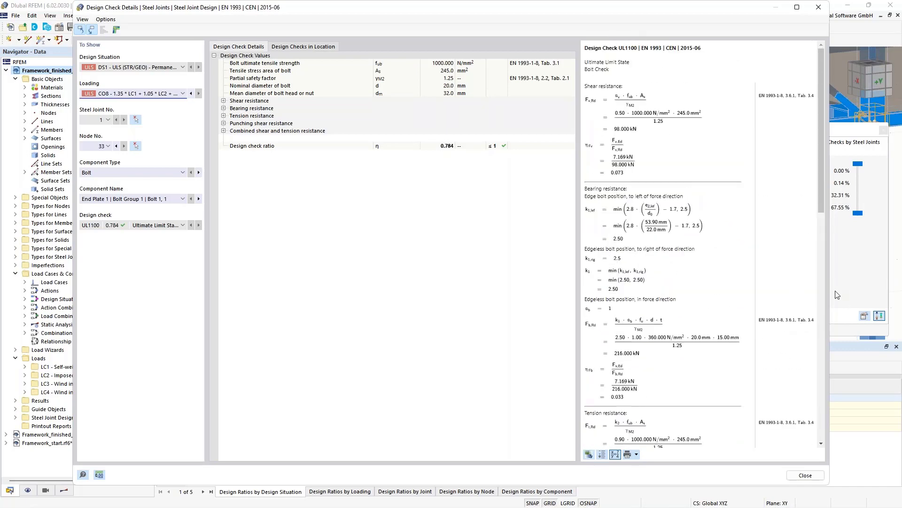
- Widen the design check details window and view the checks for the plate and weld component types
drag(831, 289, 882, 293)
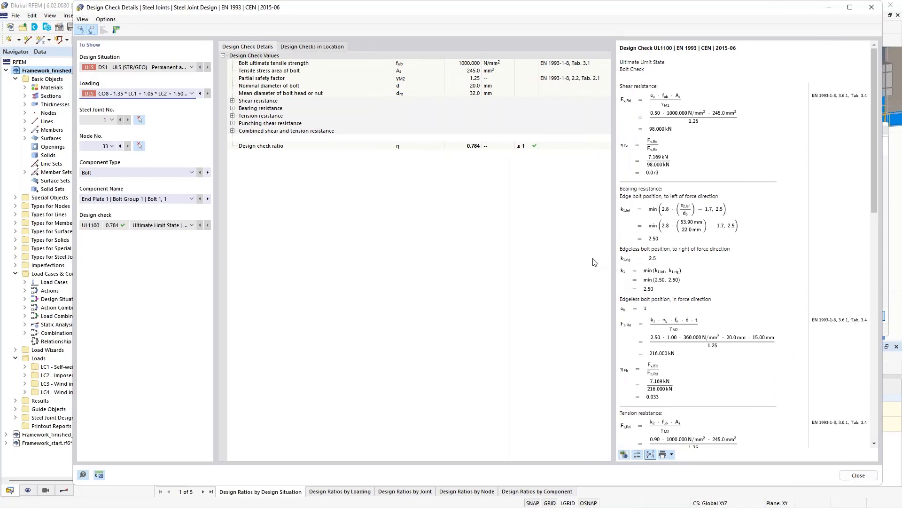
click(106, 173)
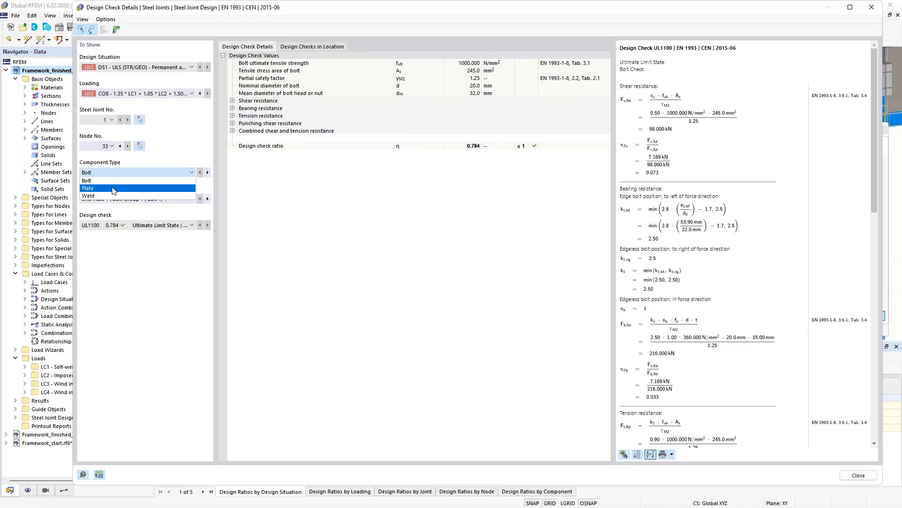
click(113, 188)
click(108, 173)
click(112, 195)
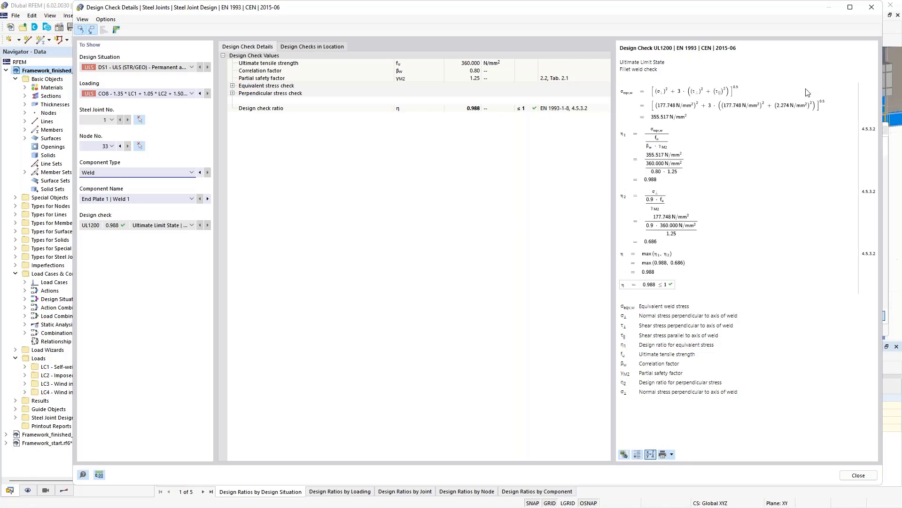
- Close the design check details, open the results in the steel joint, and examine the plastic strains of the plates from several sides
click(872, 7)
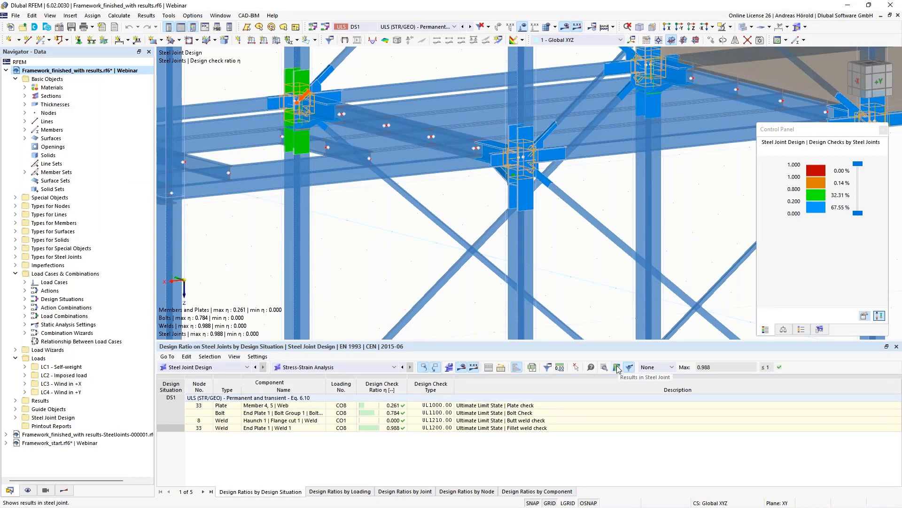
click(617, 367)
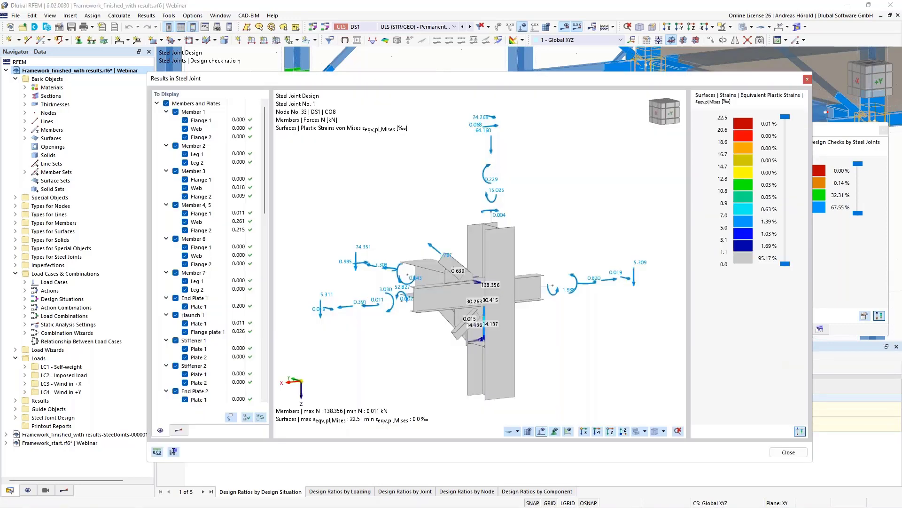
scroll(504, 304, up, 5)
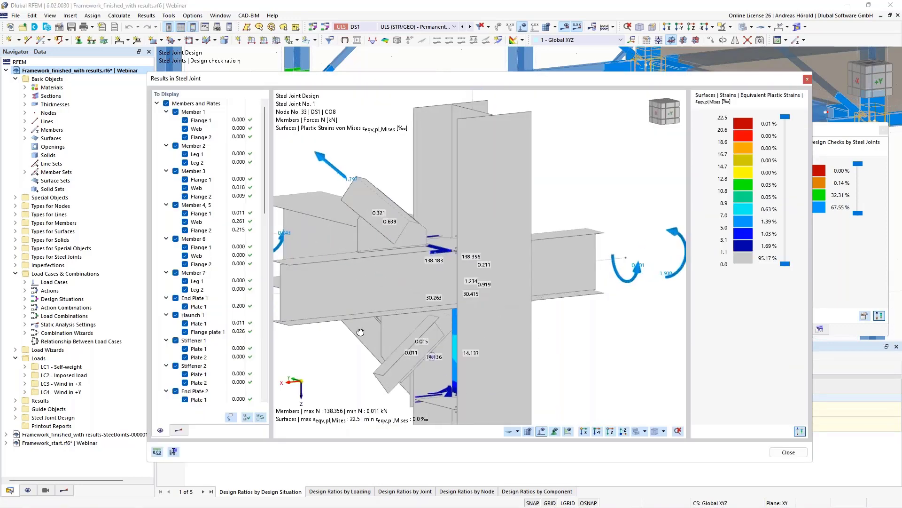
ctrl+middle_drag(500, 305, 600, 329)
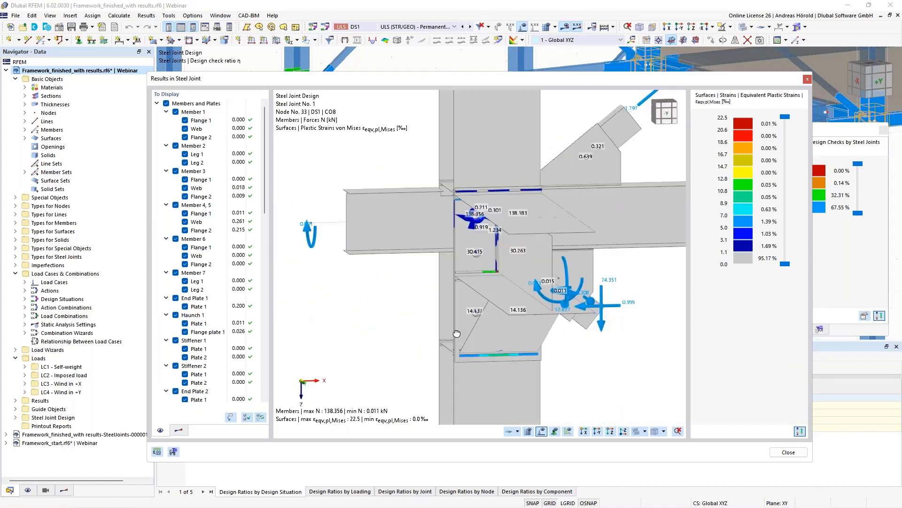
ctrl+middle_drag(396, 336, 491, 255)
scroll(456, 329, up, 1)
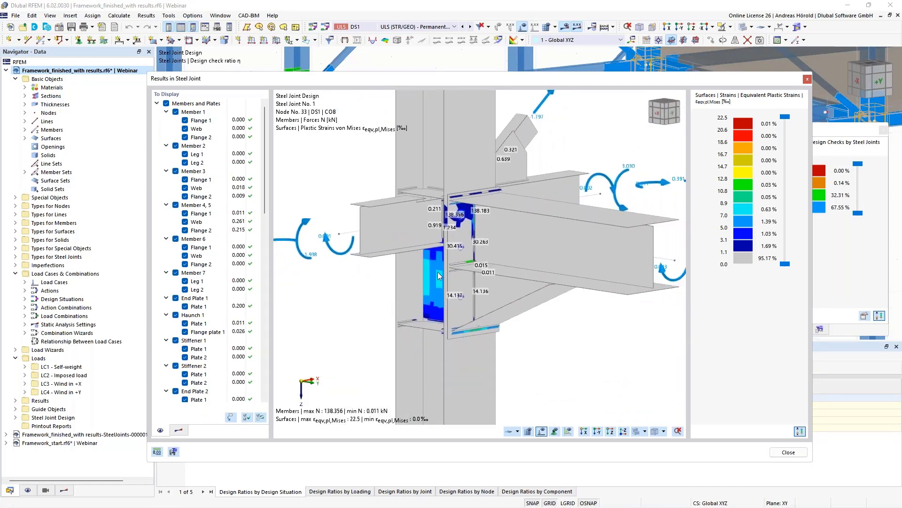
ctrl+middle_drag(455, 316, 470, 305)
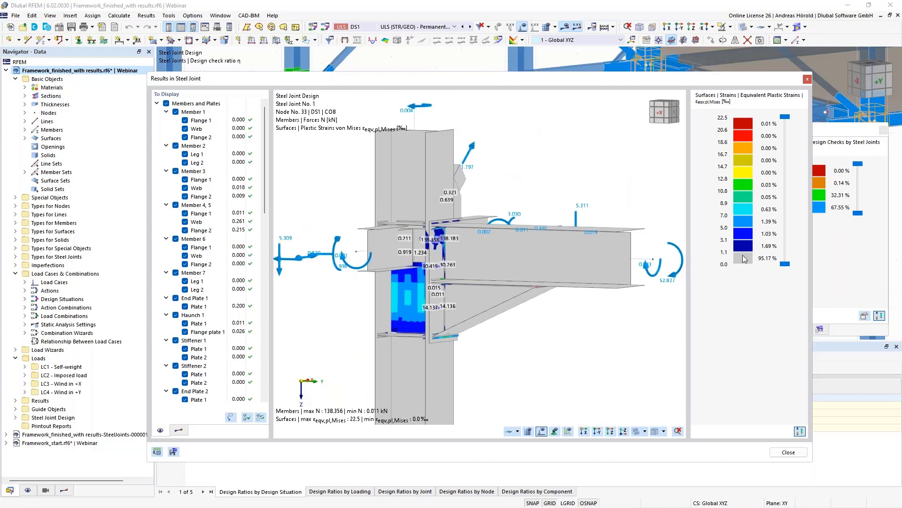
mouse_move(786, 264)
mouse_down()
mouse_move(785, 228)
mouse_move(785, 267)
mouse_up()
scroll(374, 283, up, 1)
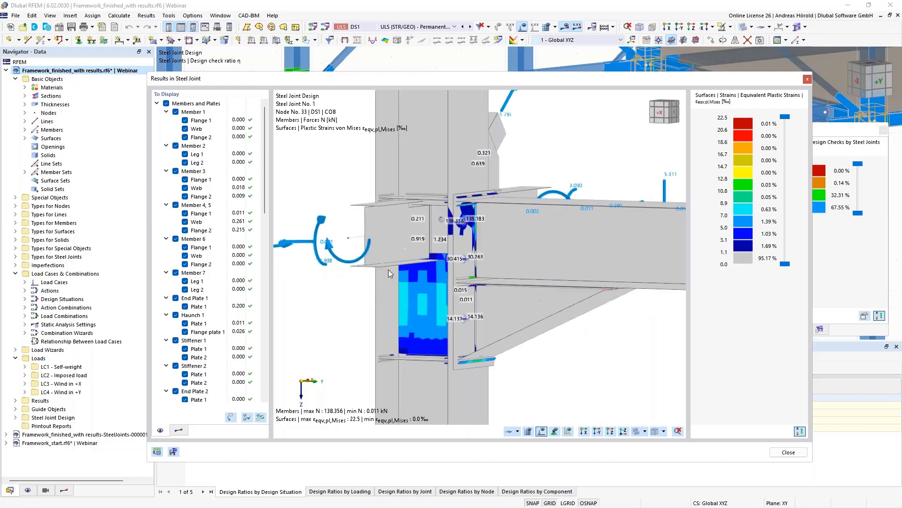
- Hide the members and plates to examine the strains at the welds, show them again, and close the joint results
click(165, 104)
click(166, 104)
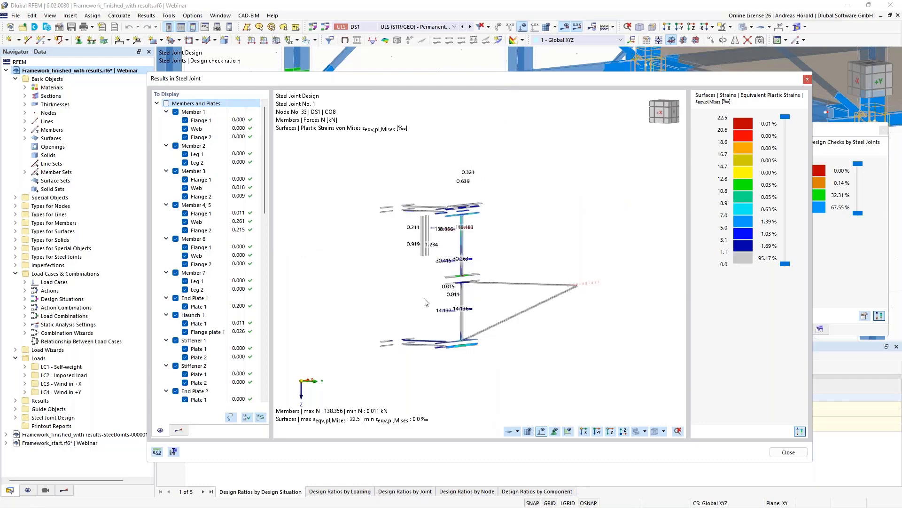
scroll(430, 314, up, 3)
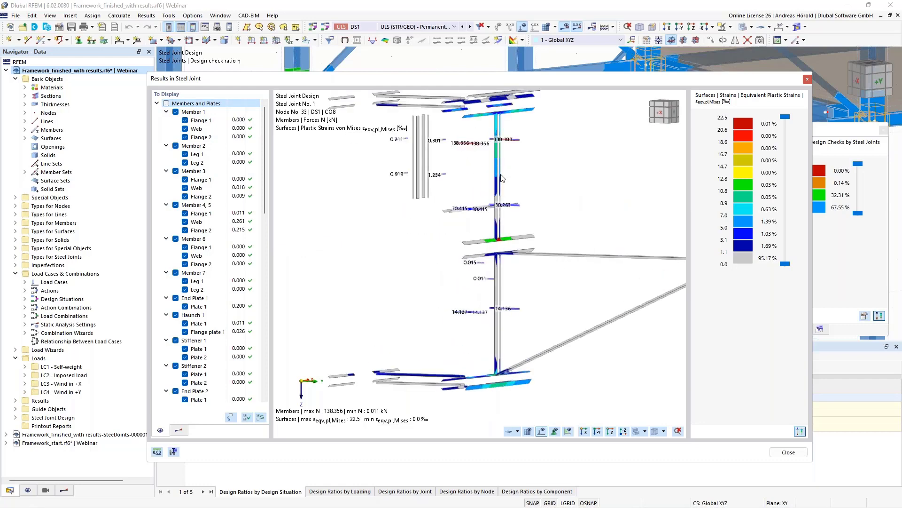
scroll(498, 212, down, 2)
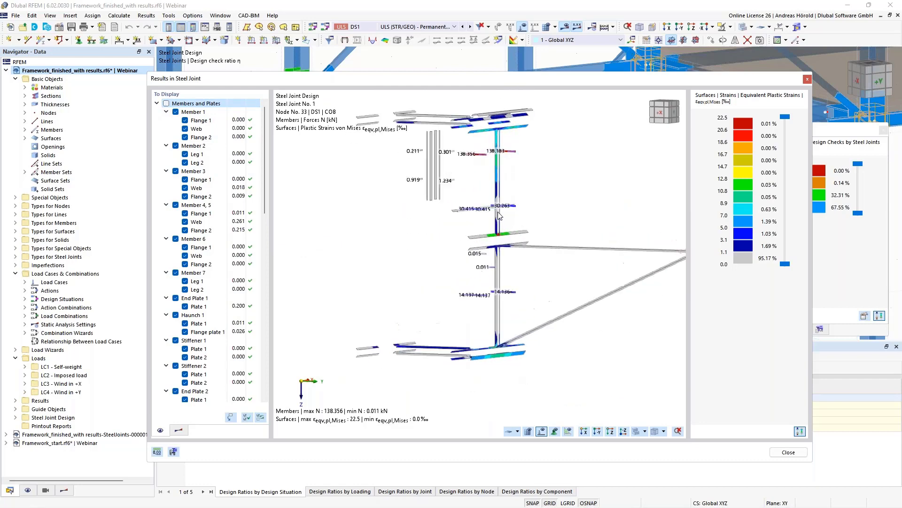
scroll(499, 215, up, 3)
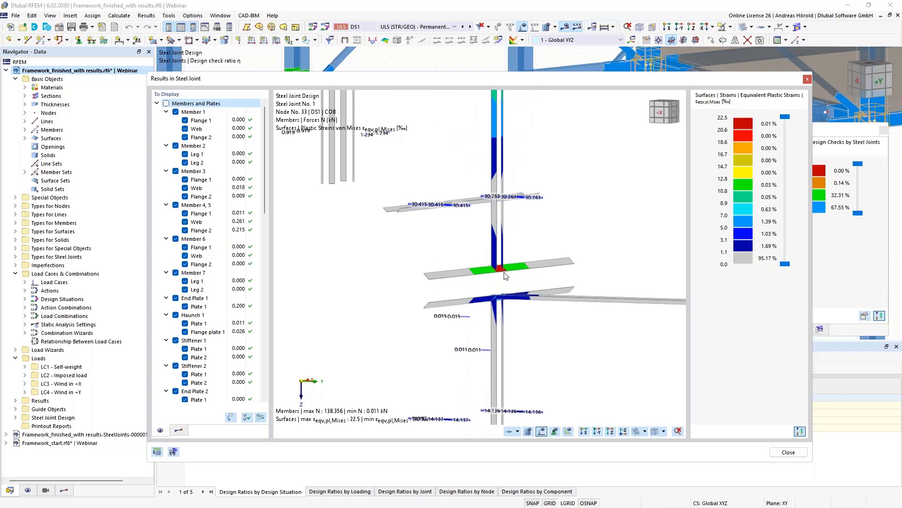
scroll(505, 262, down, 3)
scroll(506, 262, down, 2)
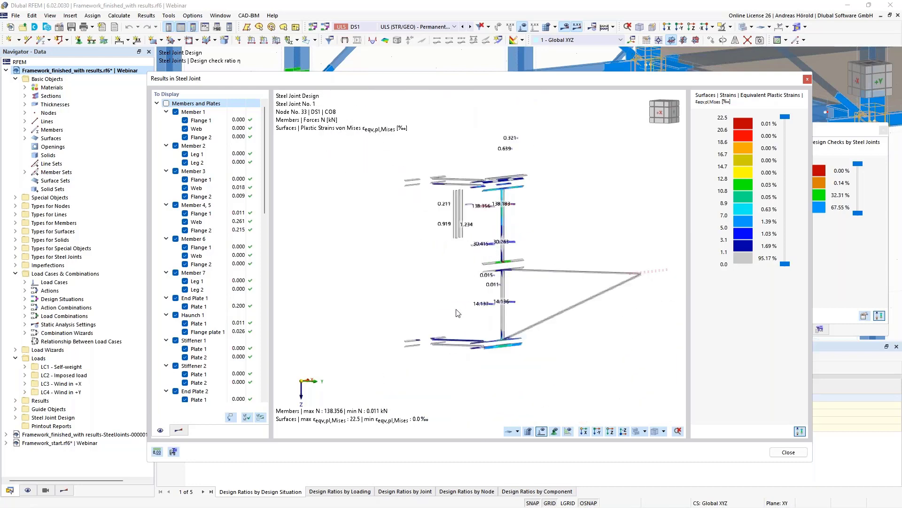
click(166, 104)
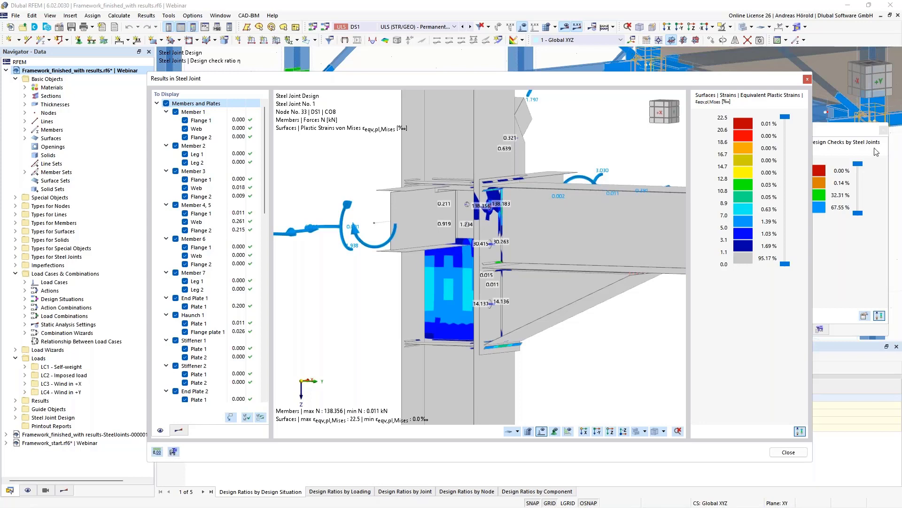
click(807, 79)
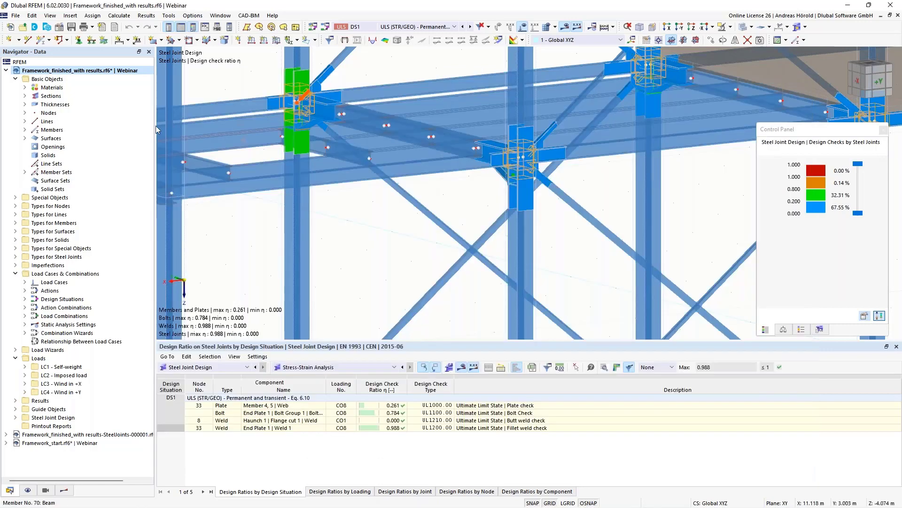
- Activate the model Framework_finished_with results-SteelJoints-000001.rf6 and reduce the height of the table area
click(6, 70)
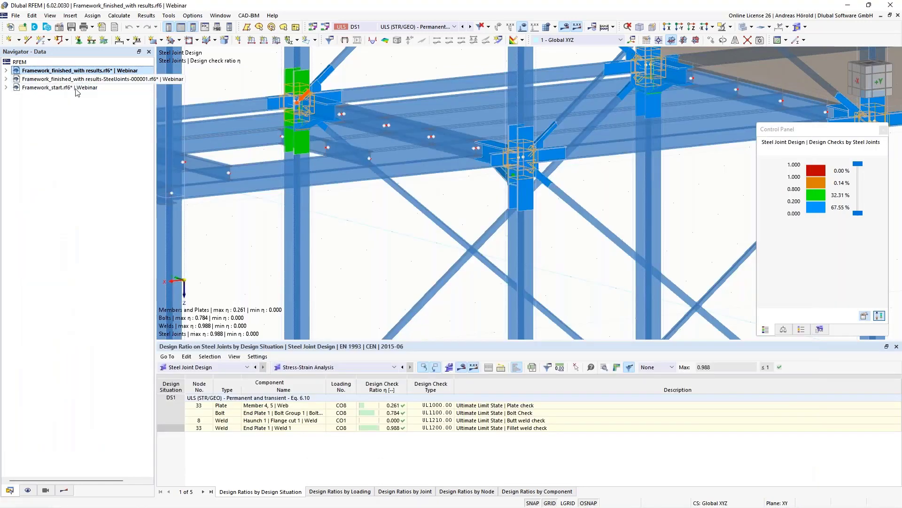
click(81, 80)
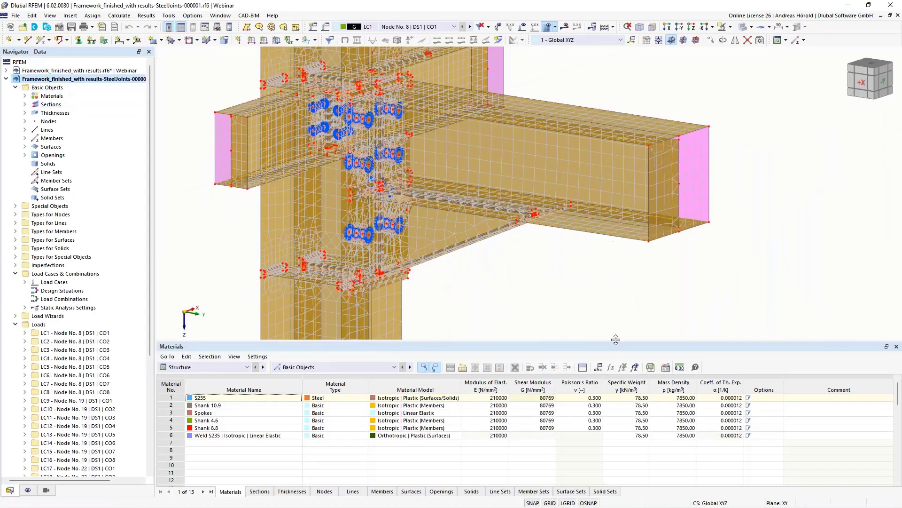
drag(615, 340, 611, 410)
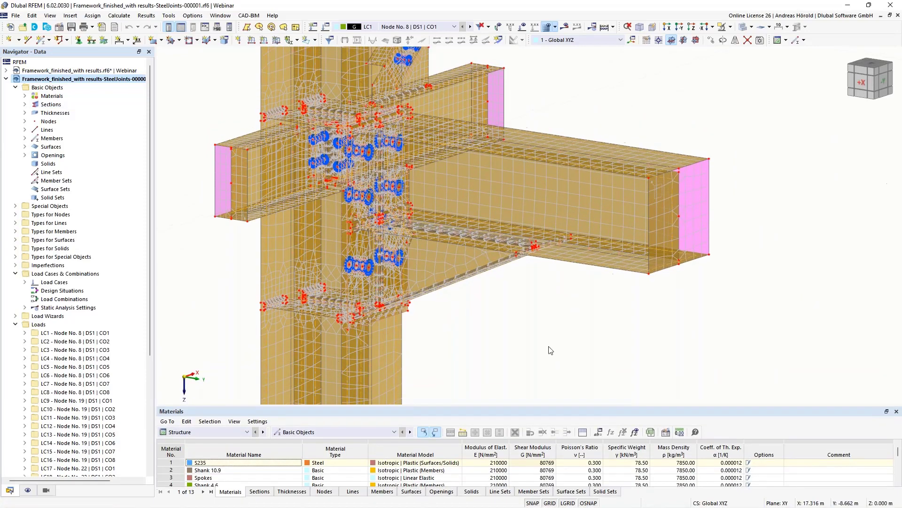
- Examine the meshed joint submodel from several sides, including the support at the column base and the cut member ends
middle_drag(582, 345, 641, 335)
scroll(641, 335, up, 2)
scroll(664, 148, down, 2)
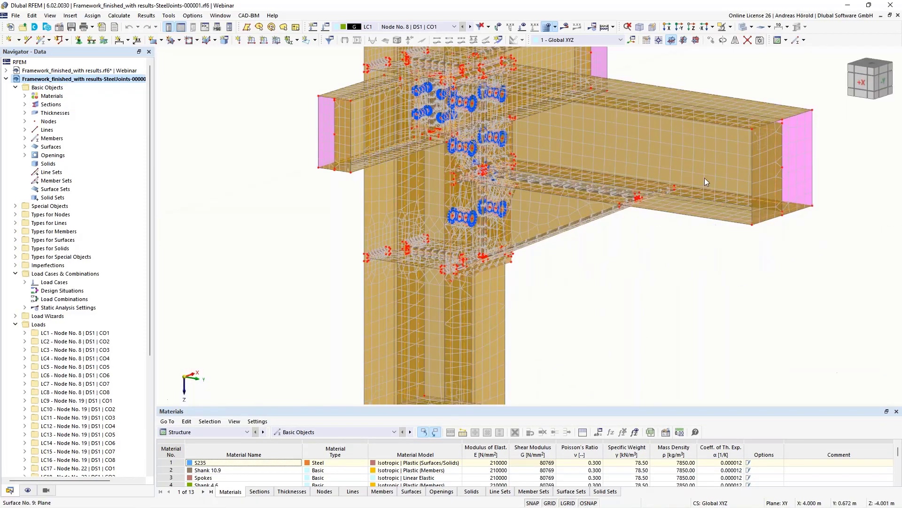
middle_drag(740, 305, 676, 218)
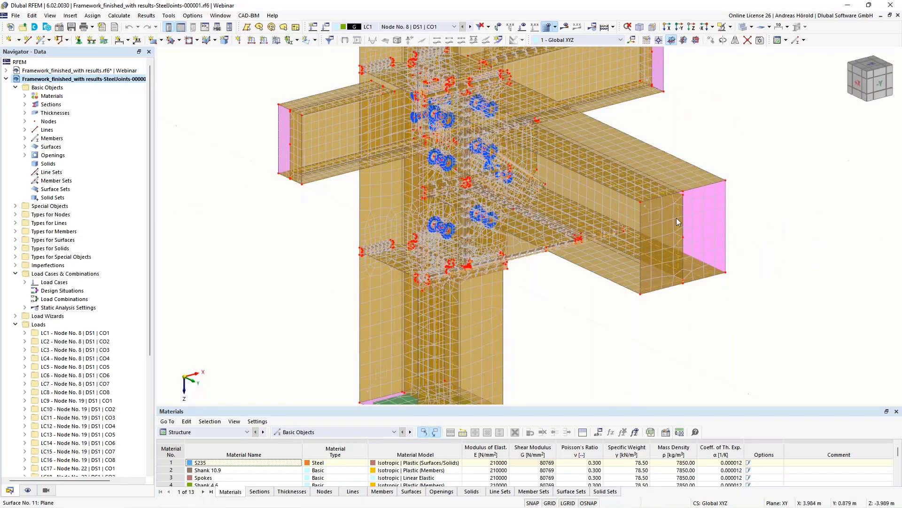
scroll(604, 267, down, 4)
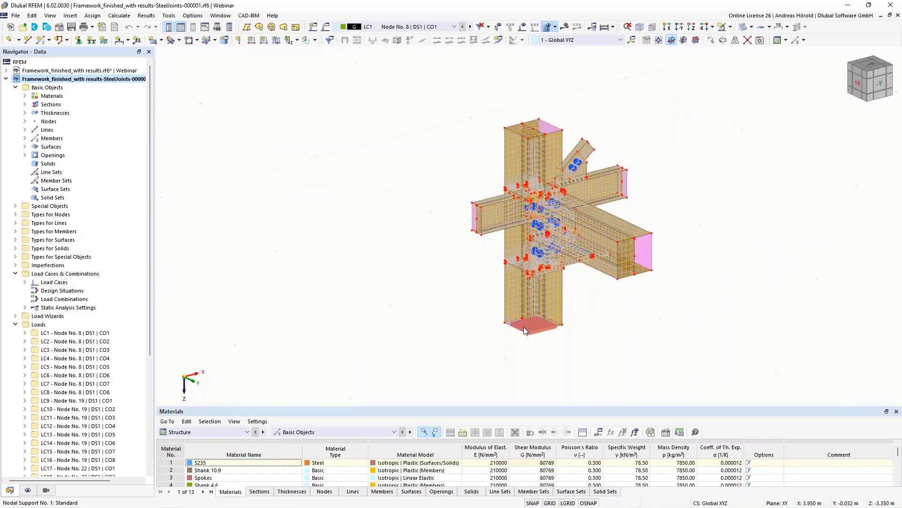
scroll(524, 326, up, 5)
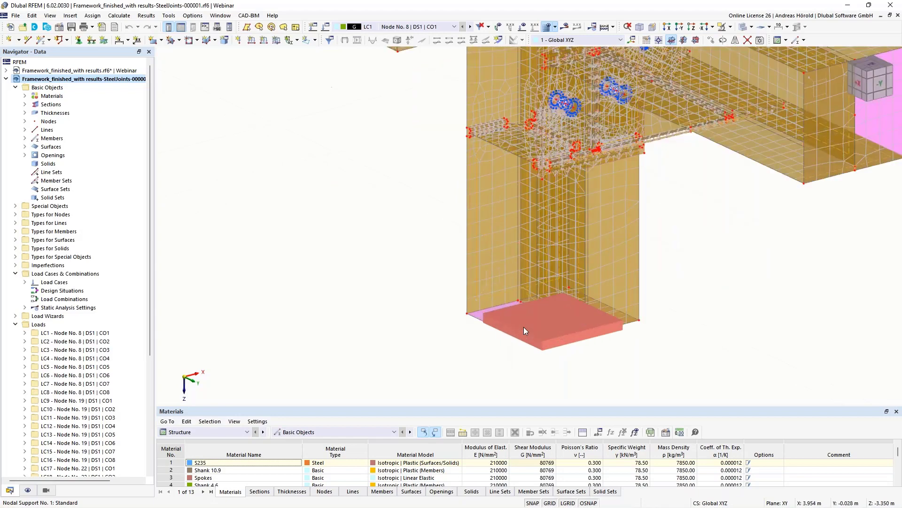
scroll(492, 349, down, 5)
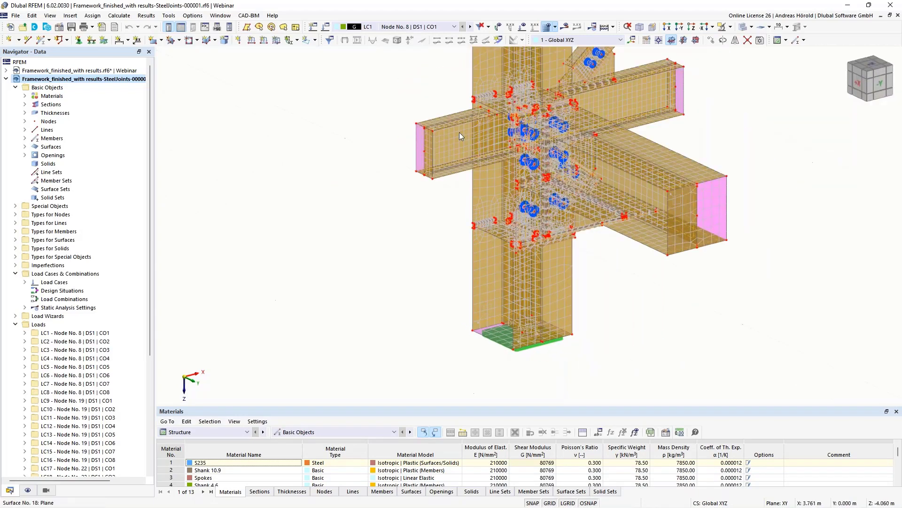
scroll(444, 150, up, 1)
scroll(469, 143, up, 1)
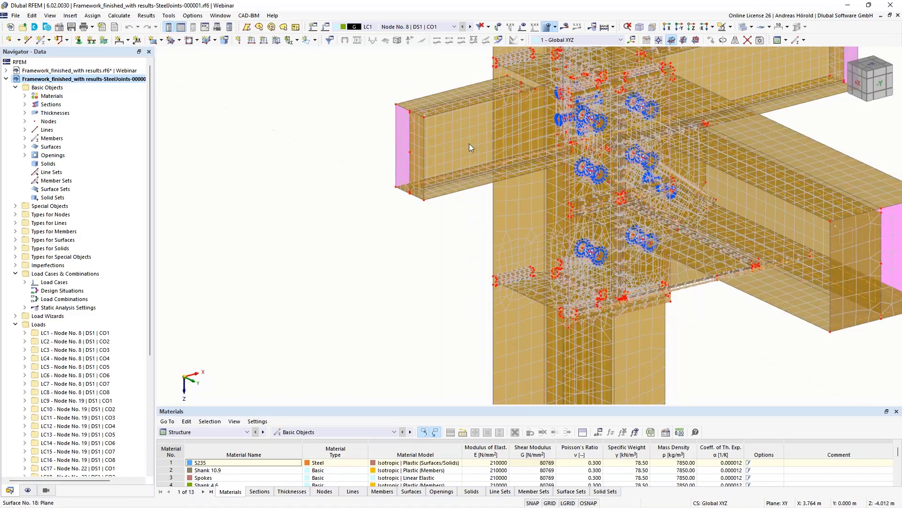
middle_drag(469, 143, 468, 190)
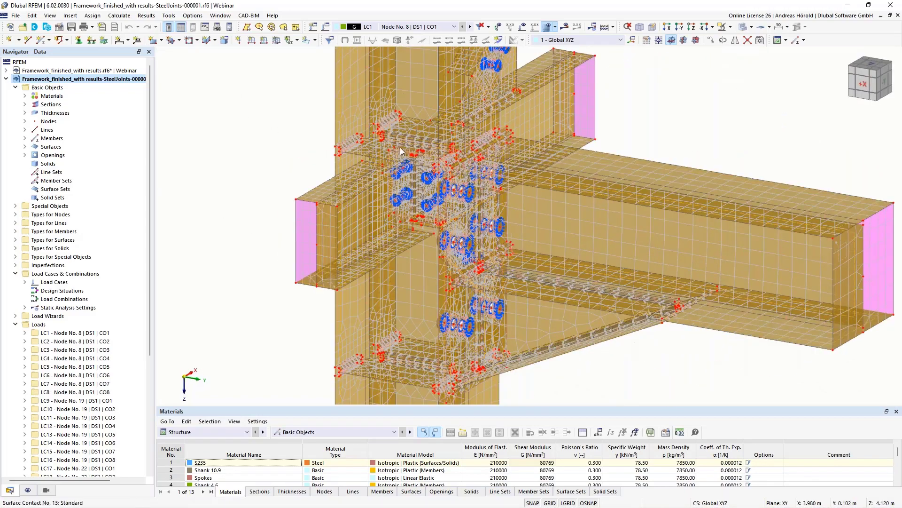
- Inspect the weld surfaces and rigid links connecting the stiffener to the column flange at close range
scroll(348, 143, up, 2)
scroll(334, 148, up, 4)
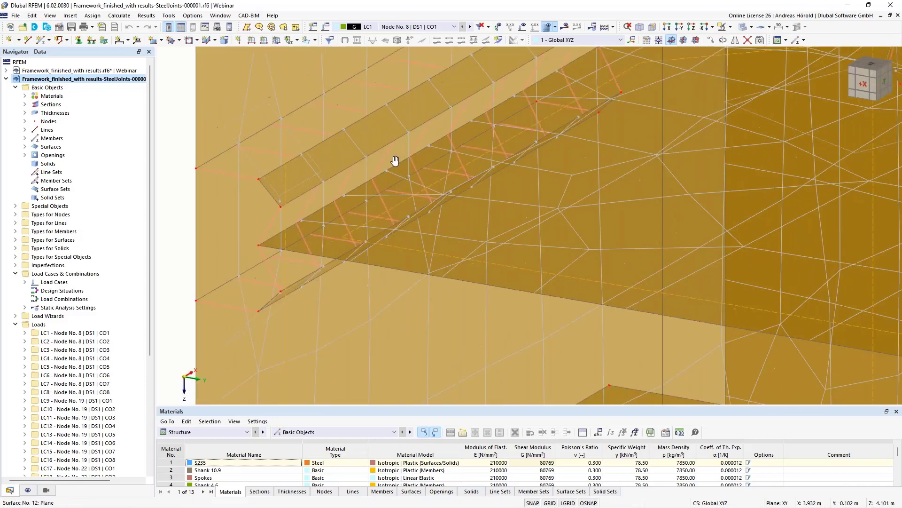
mouse_move(396, 185)
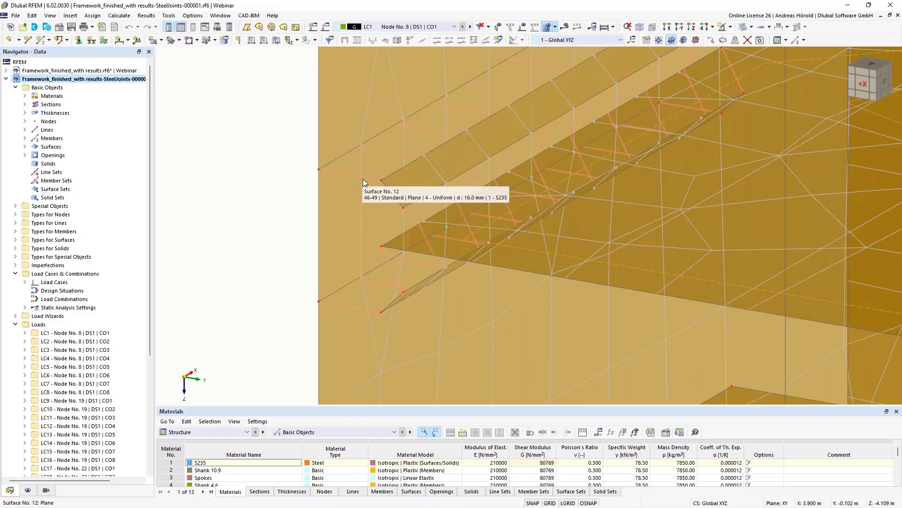
scroll(364, 180, down, 4)
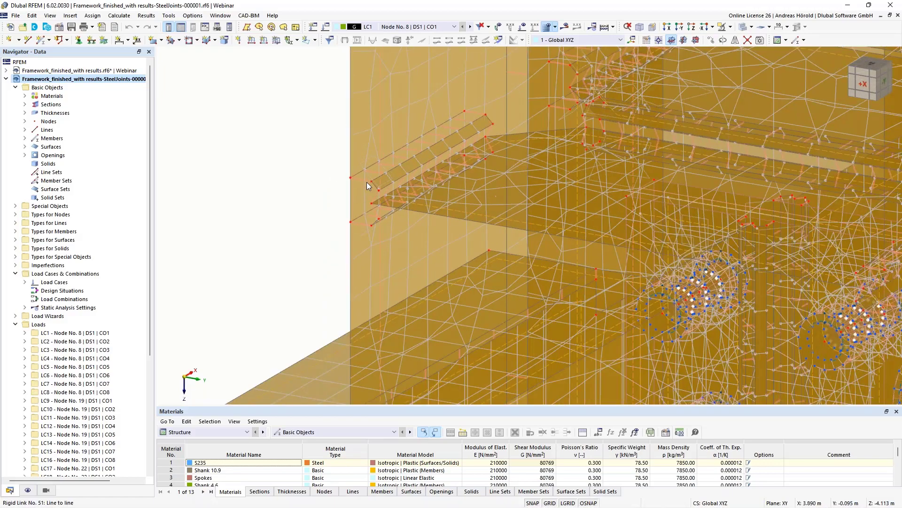
scroll(367, 182, down, 6)
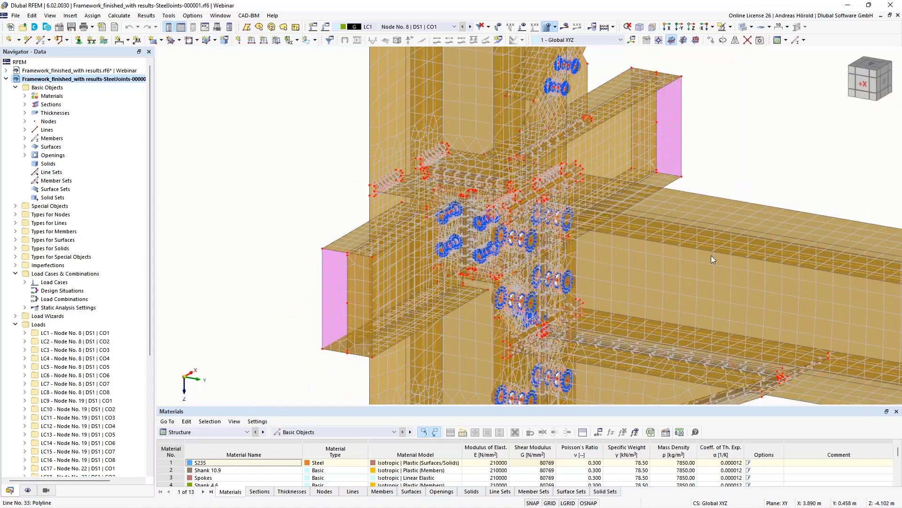
middle_drag(723, 268, 661, 275)
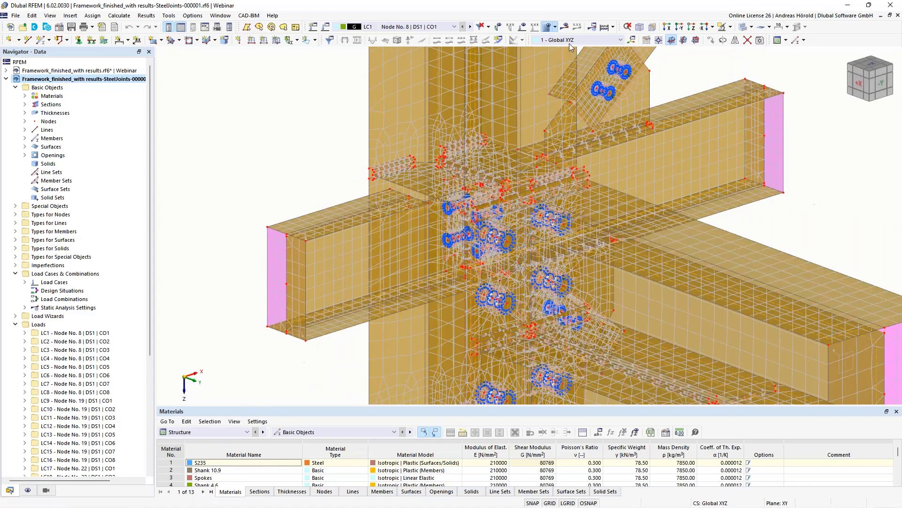
- Display the submodel's calculation results and review the von Mises equivalent stresses on the joint surfaces for LC1
click(565, 26)
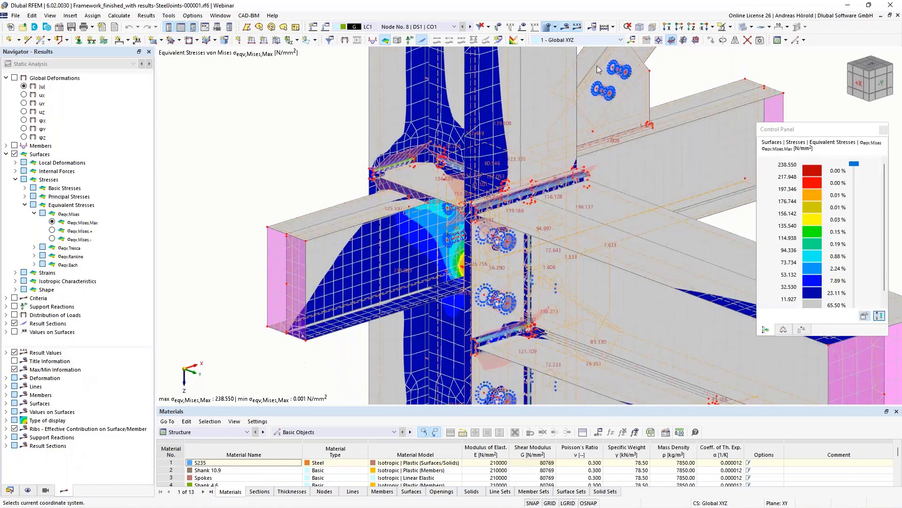
scroll(597, 192, down, 3)
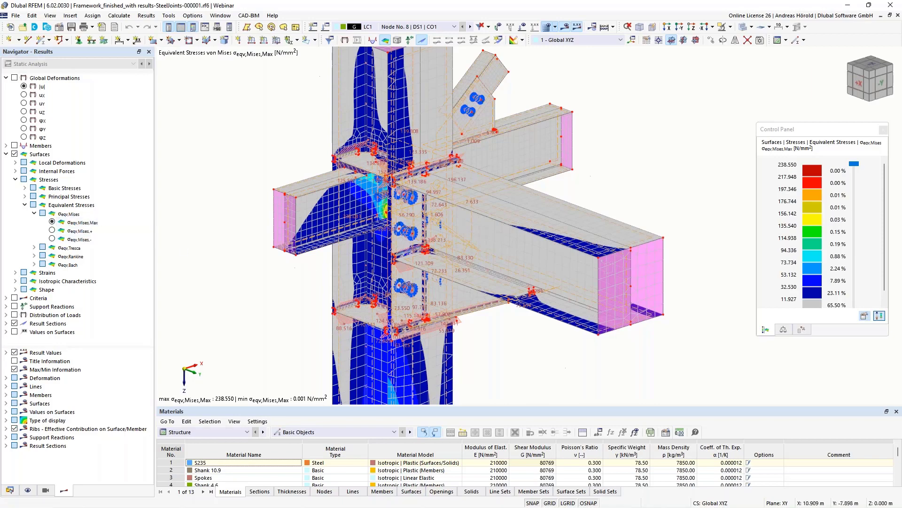
ctrl+middle_drag(310, 273, 334, 285)
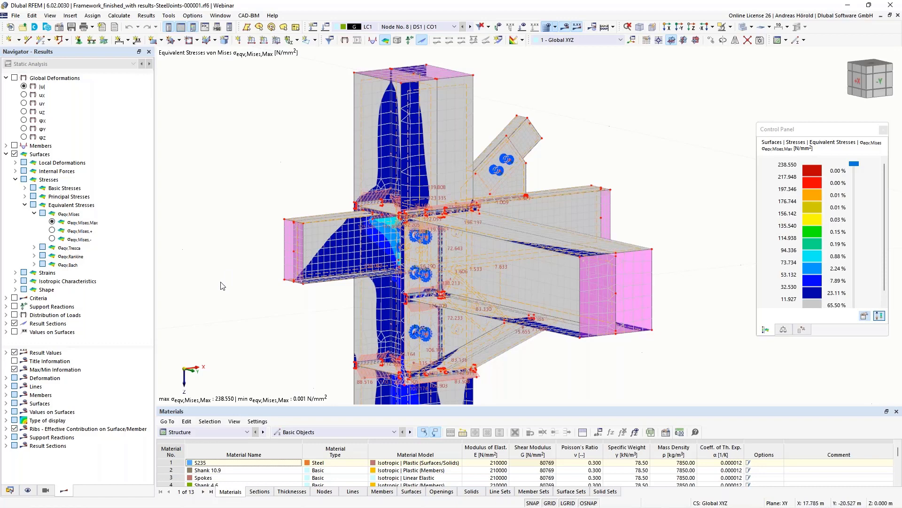
middle_drag(237, 270, 290, 233)
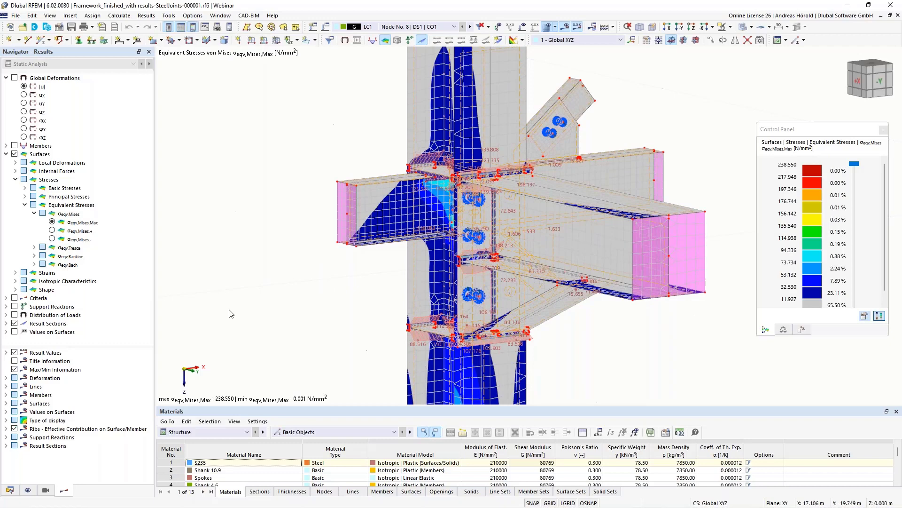
- Switch to the RFEM window with the Examples models and inspect the bolted end-plate beam-to-column joint in model 53.rf6
mouse_move(127, 504)
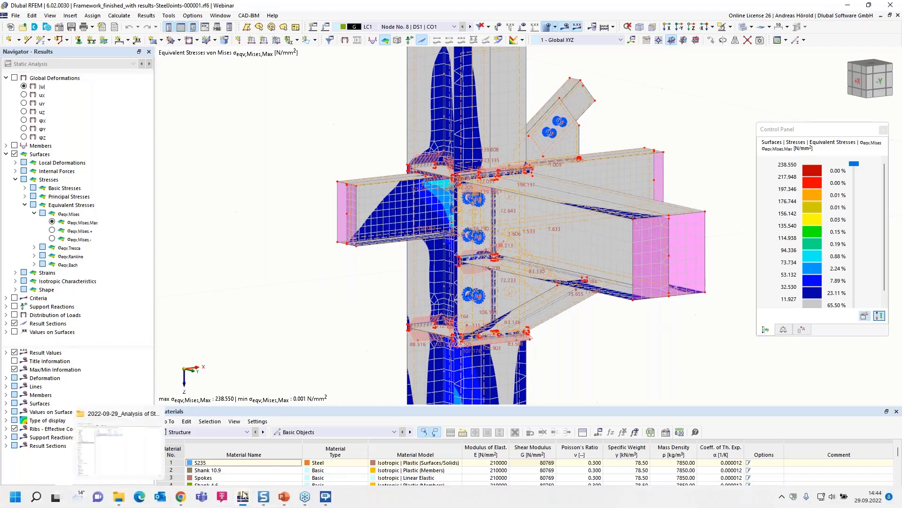
mouse_move(243, 496)
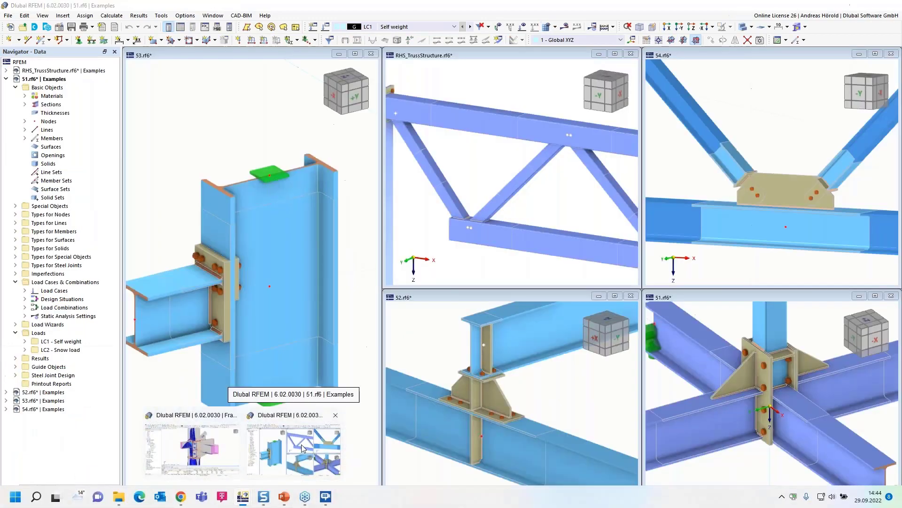
click(301, 445)
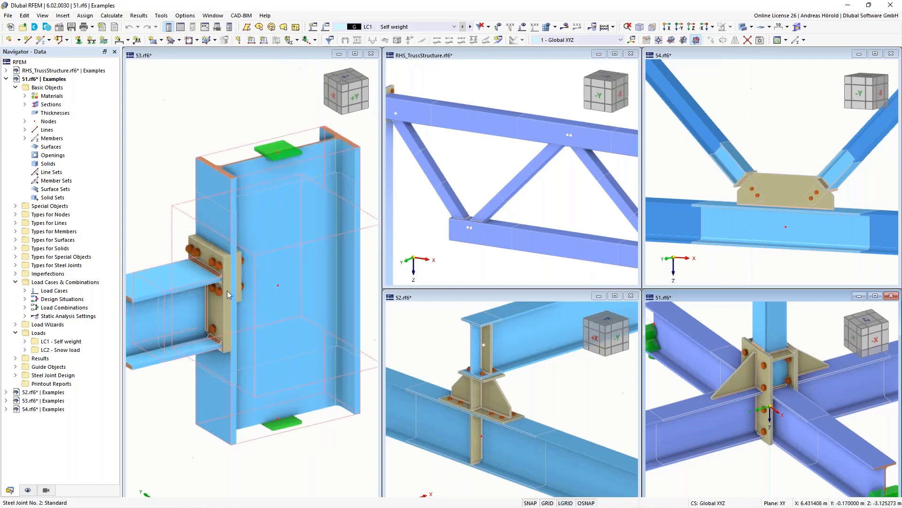
scroll(227, 290, up, 5)
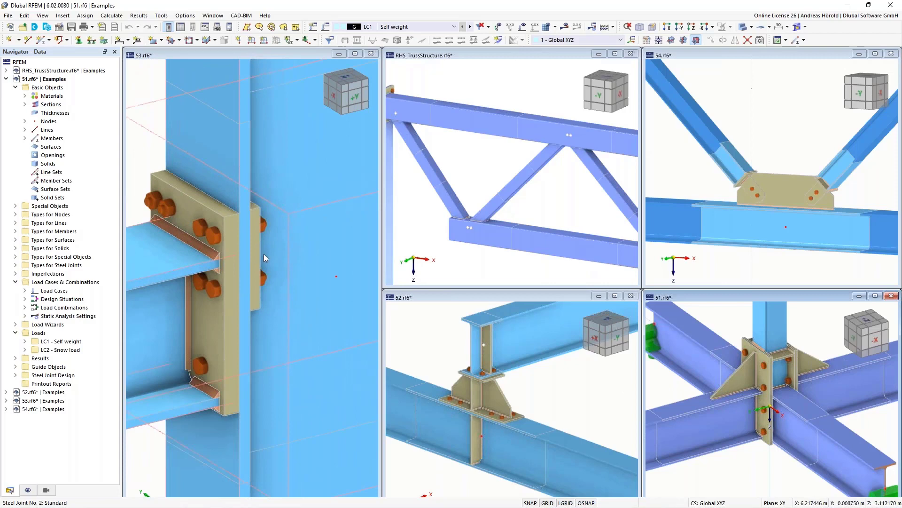
click(237, 255)
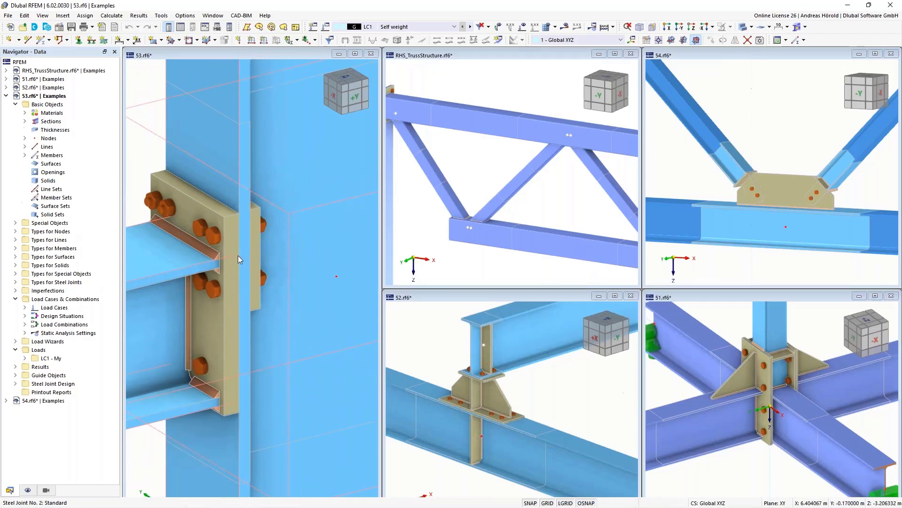
right_click(235, 257)
key(Escape)
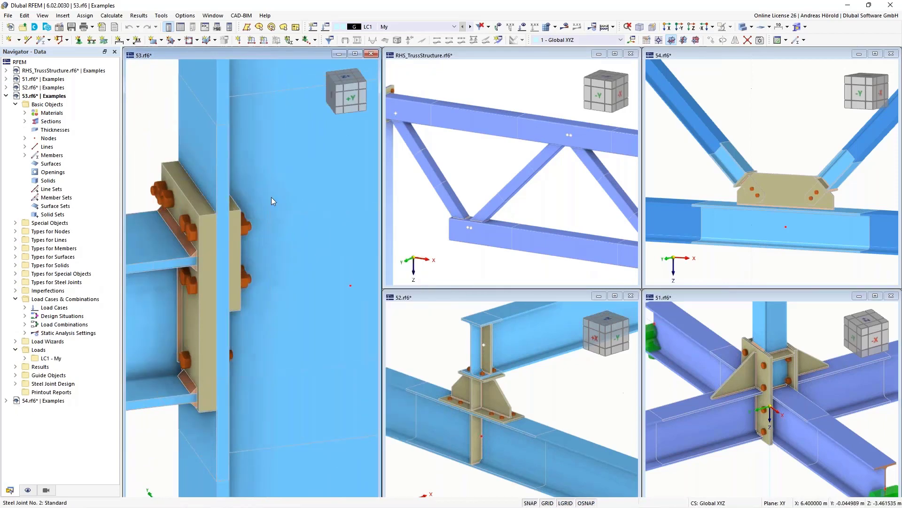
ctrl+middle_drag(286, 258, 286, 210)
right_click(322, 243)
key(Escape)
scroll(287, 209, down, 3)
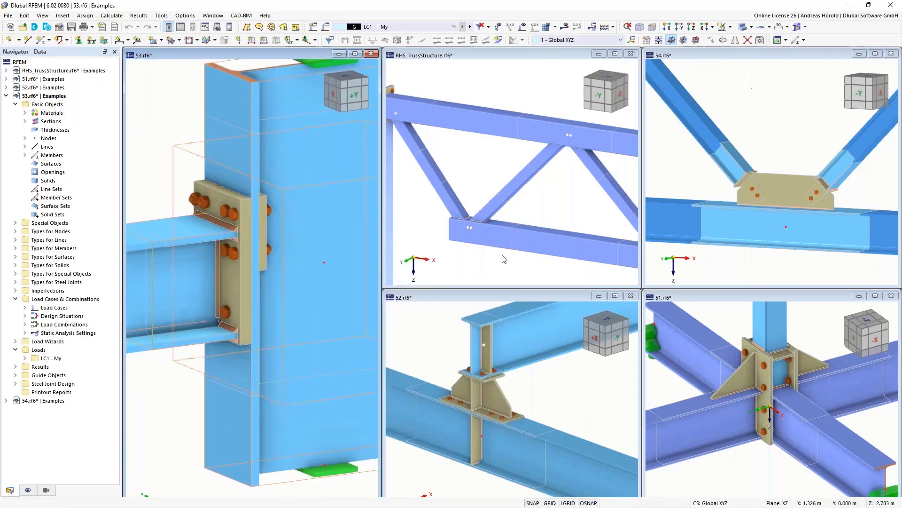
- Activate model RHS_TrussStructure.rf6 and examine the welds between the two diagonals and the end of the lower chord at close range
scroll(472, 216, up, 3)
scroll(473, 211, up, 2)
click(479, 195)
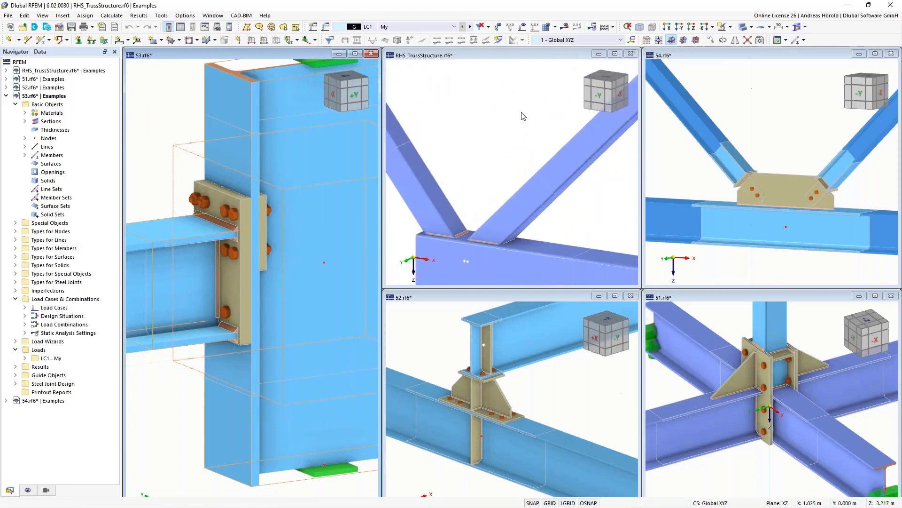
middle_drag(467, 263, 475, 175)
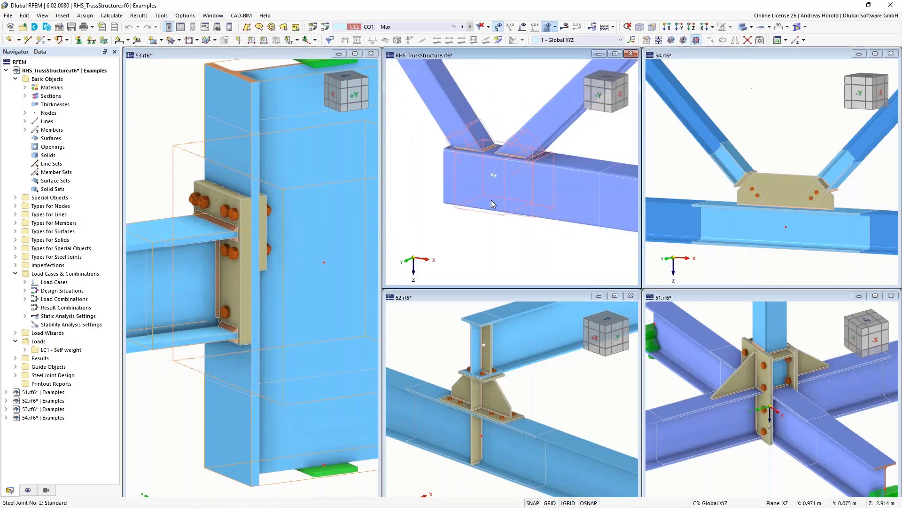
scroll(500, 158, up, 3)
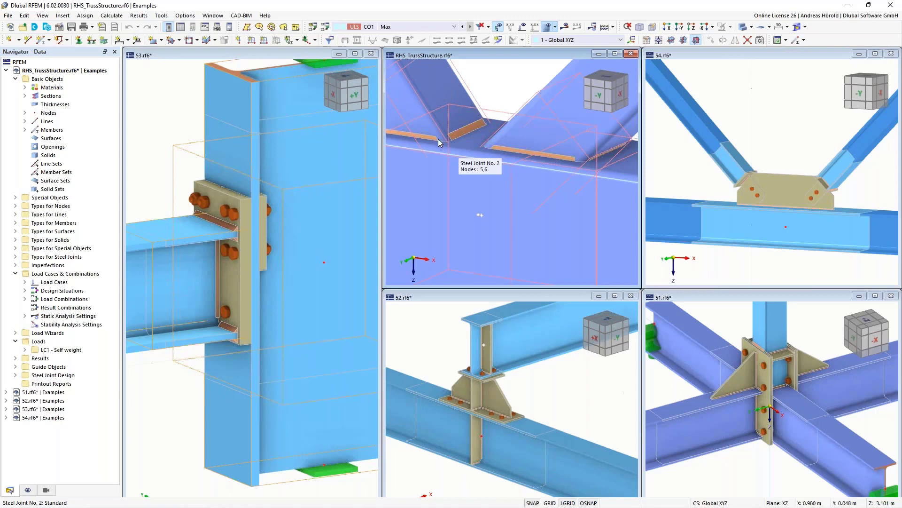
scroll(450, 144, down, 3)
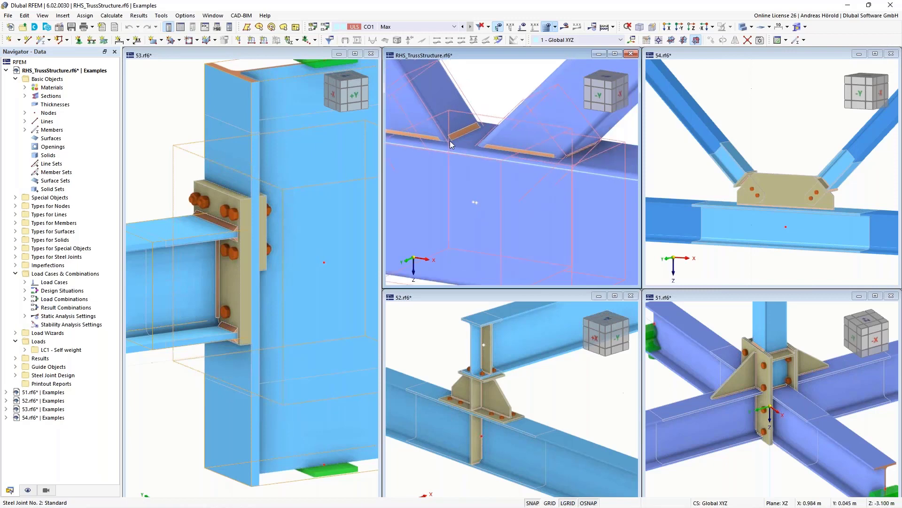
scroll(470, 150, up, 3)
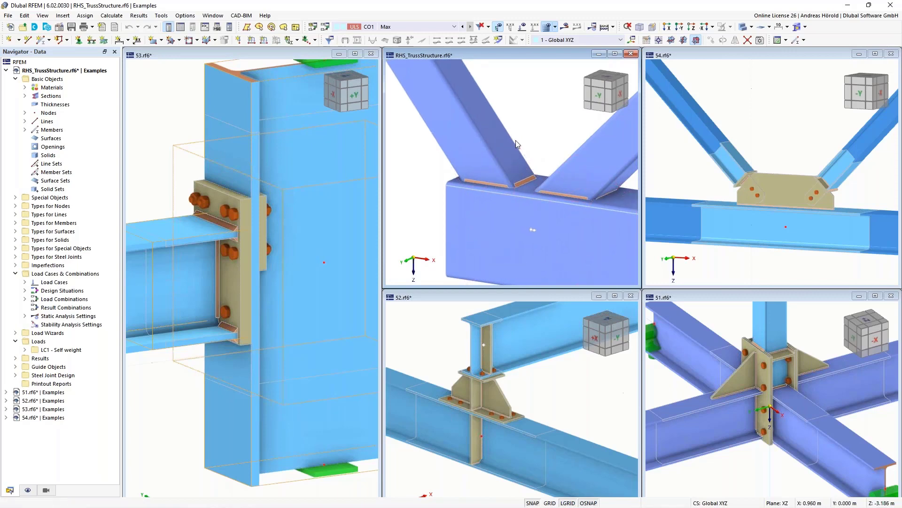
scroll(516, 143, down, 1)
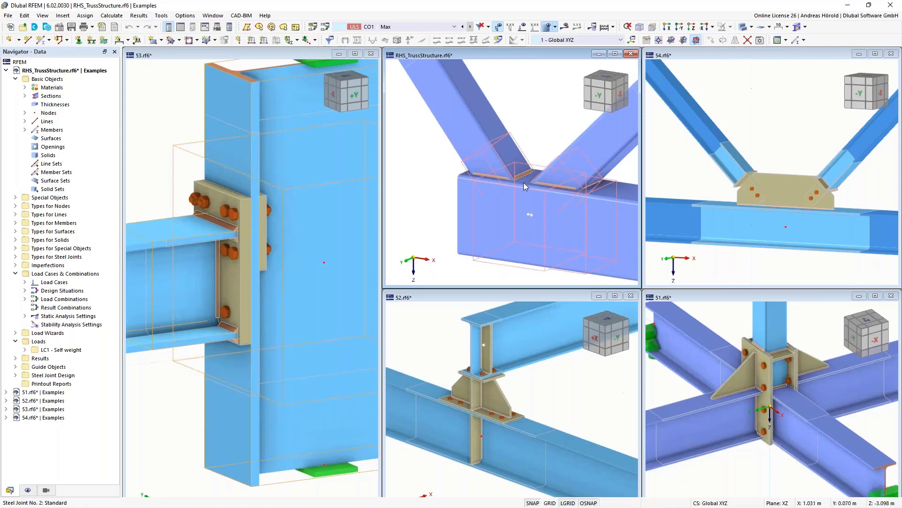
mouse_move(520, 182)
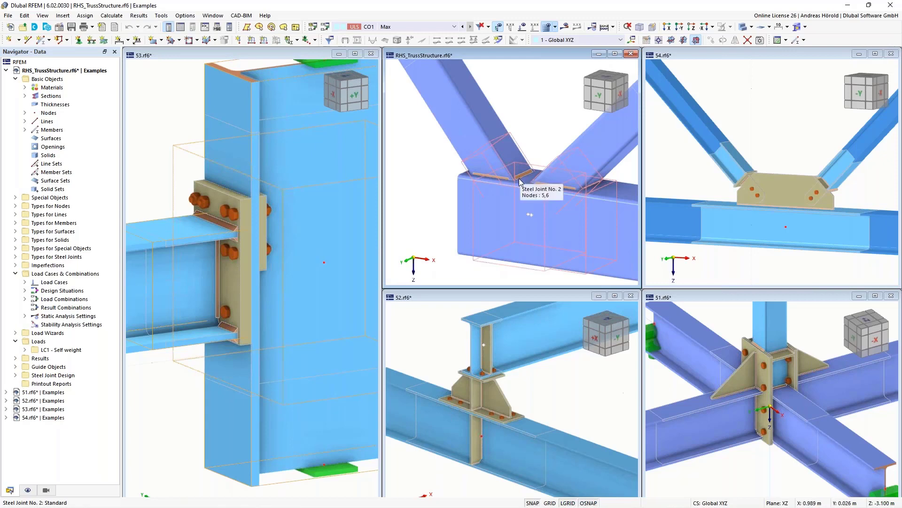
scroll(520, 181, down, 2)
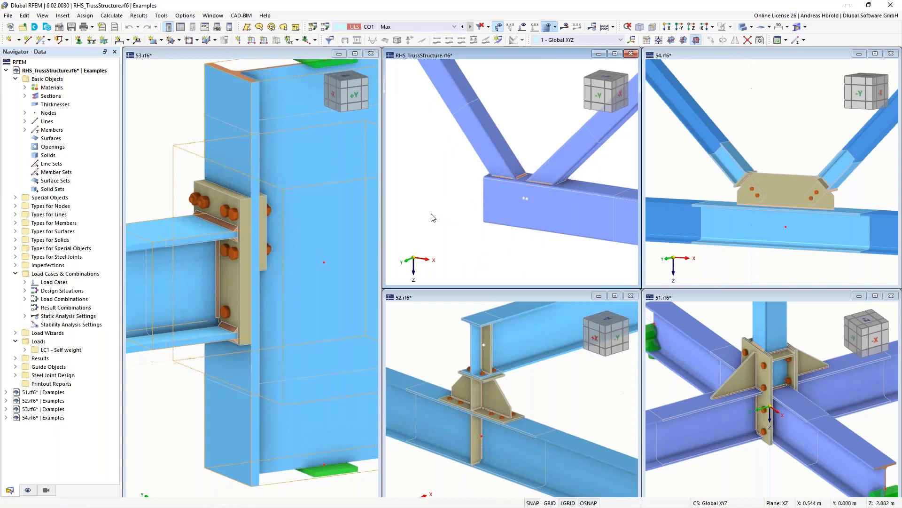
scroll(433, 218, up, 2)
middle_drag(465, 193, 394, 199)
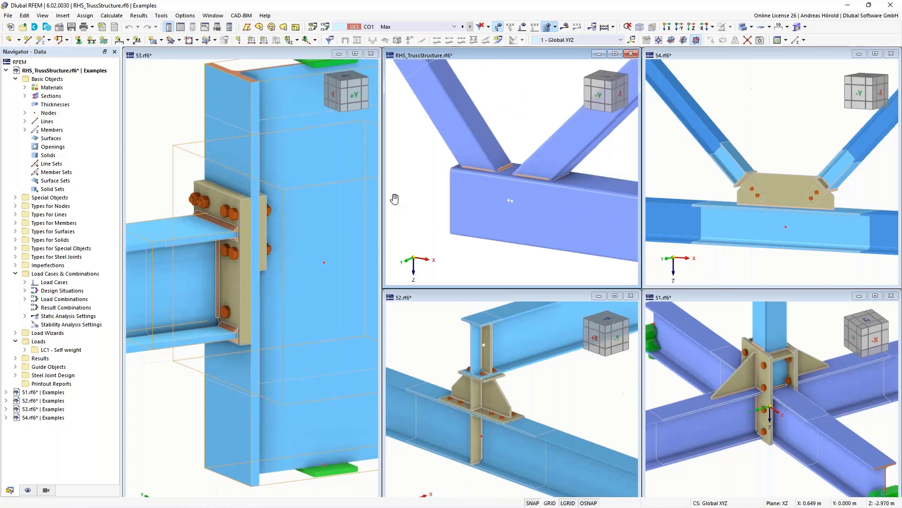
scroll(463, 193, up, 3)
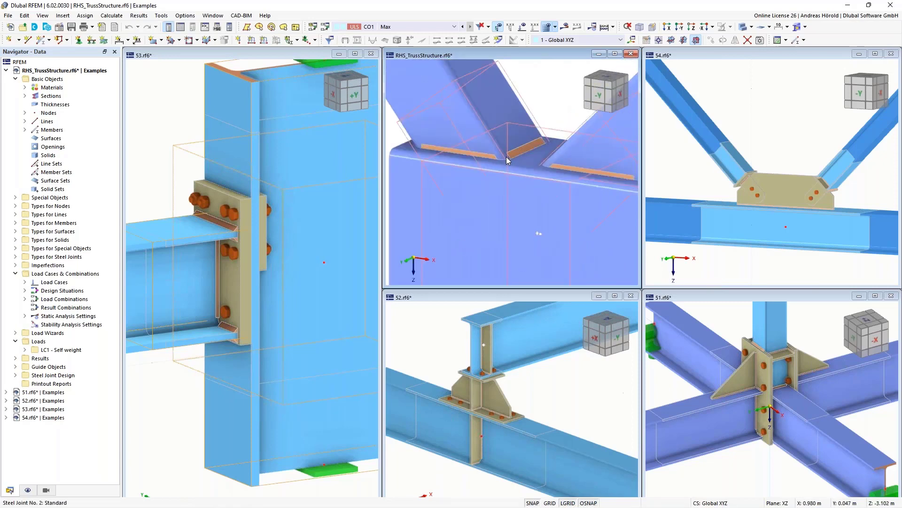
scroll(492, 196, down, 5)
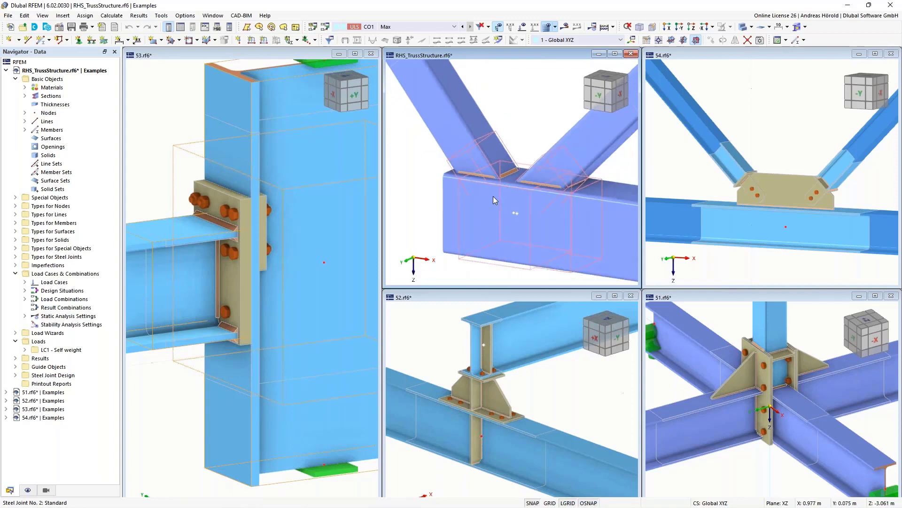
- Examine the bolted end-plate connection of the RHS truss's upper chord to the column and the nodes along the truss
scroll(492, 196, down, 2)
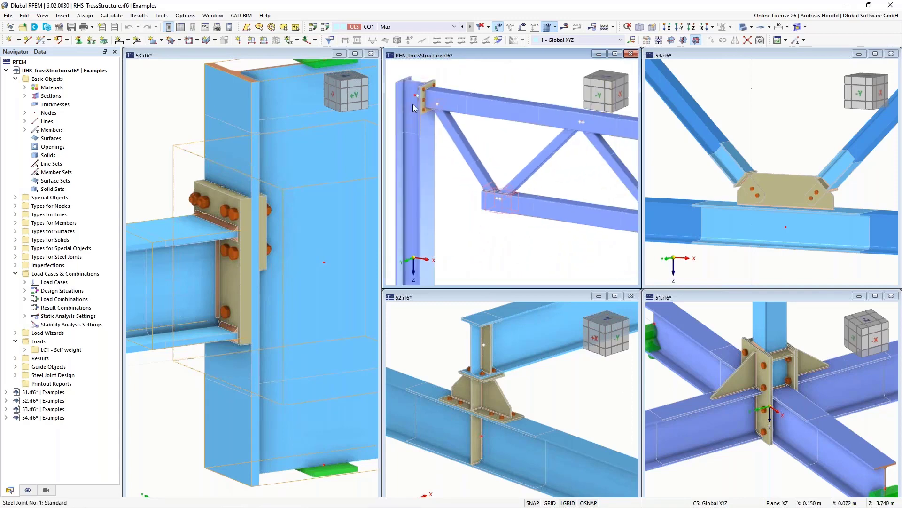
scroll(413, 104, up, 6)
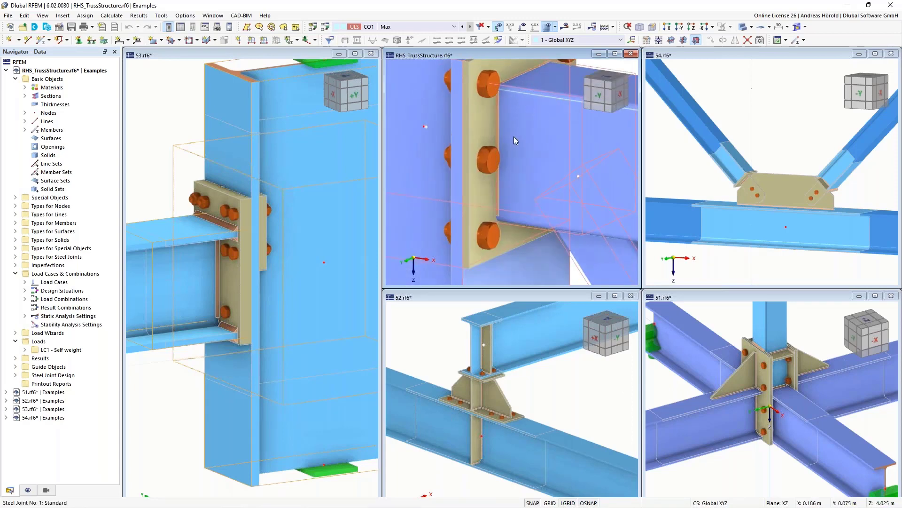
scroll(514, 136, down, 6)
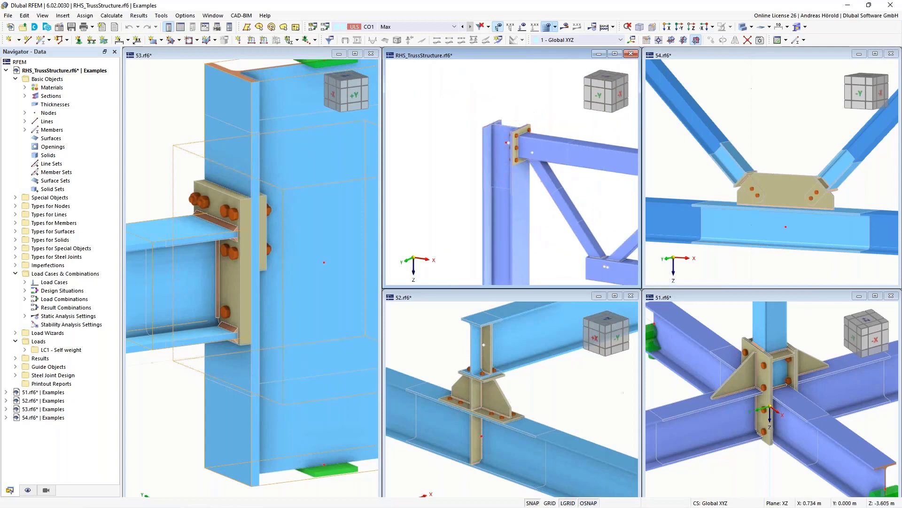
middle_drag(514, 136, 432, 117)
scroll(432, 117, down, 4)
middle_drag(527, 170, 470, 164)
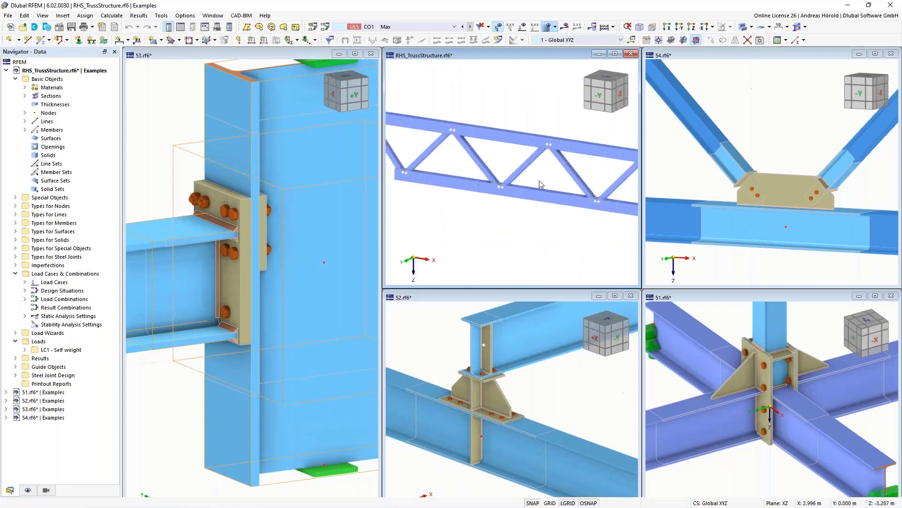
- Activate model 54.rf6 and inspect the bolted gusset plate joints at the truss's lower and upper chords
scroll(794, 173, down, 1)
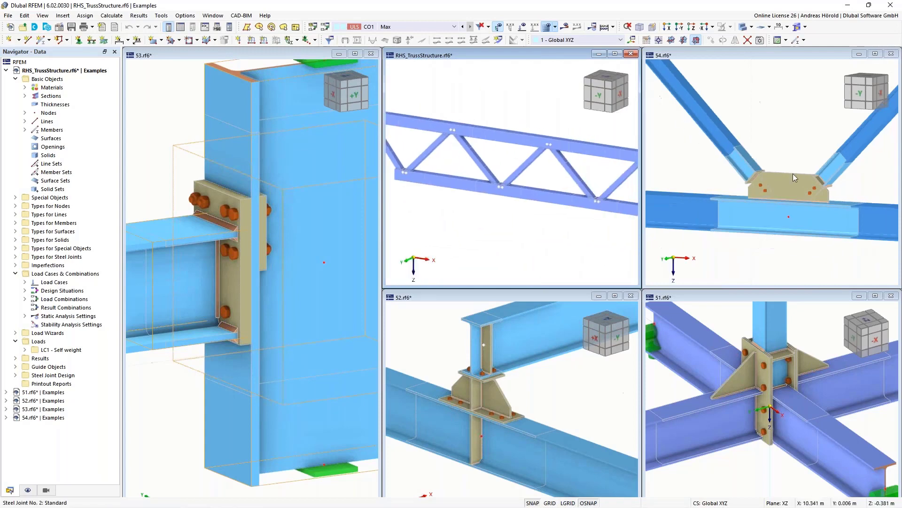
scroll(796, 167, up, 3)
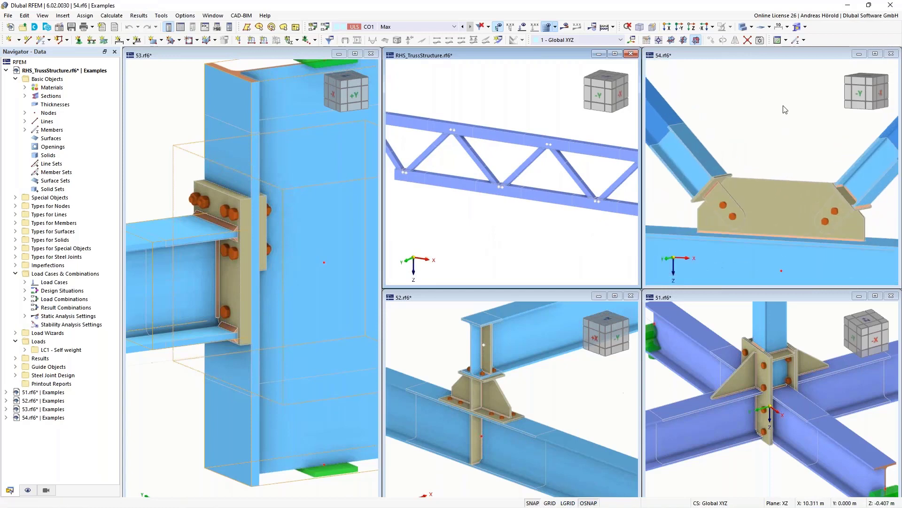
middle_drag(734, 210, 738, 149)
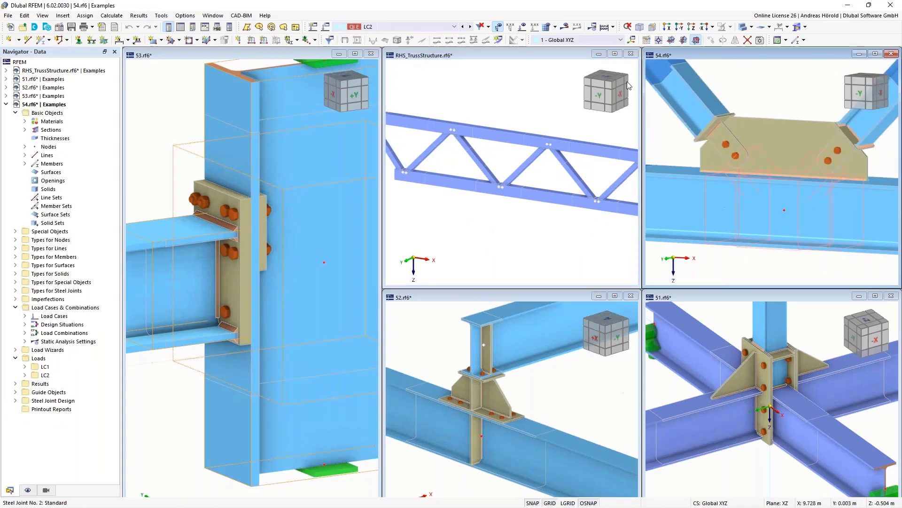
scroll(695, 101, down, 3)
middle_drag(698, 92, 801, 196)
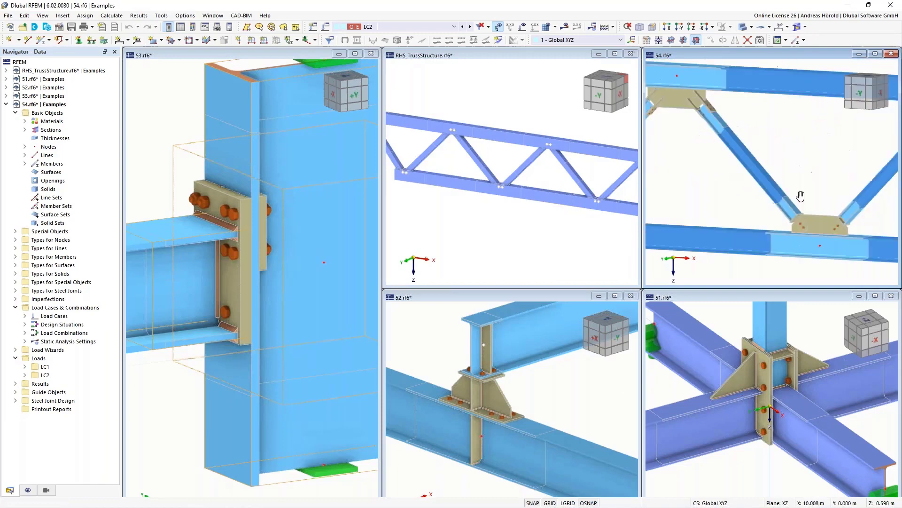
scroll(701, 125, up, 4)
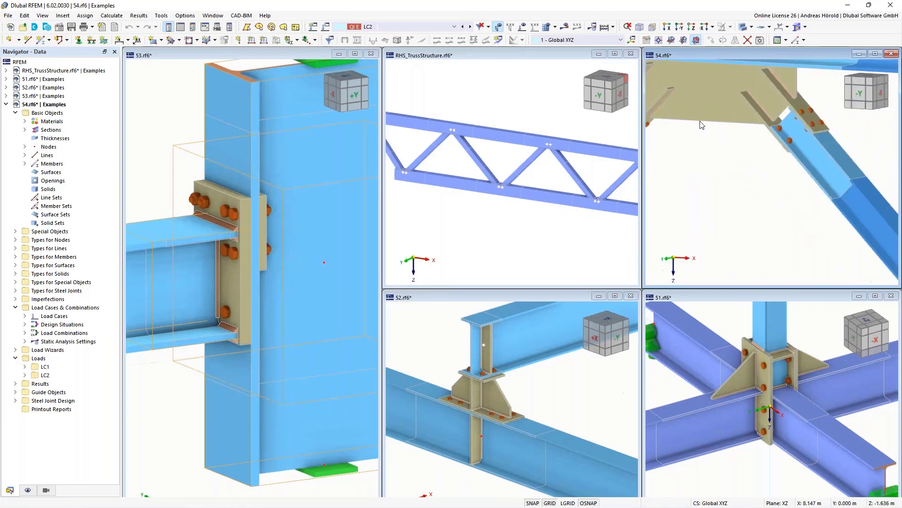
scroll(701, 124, down, 5)
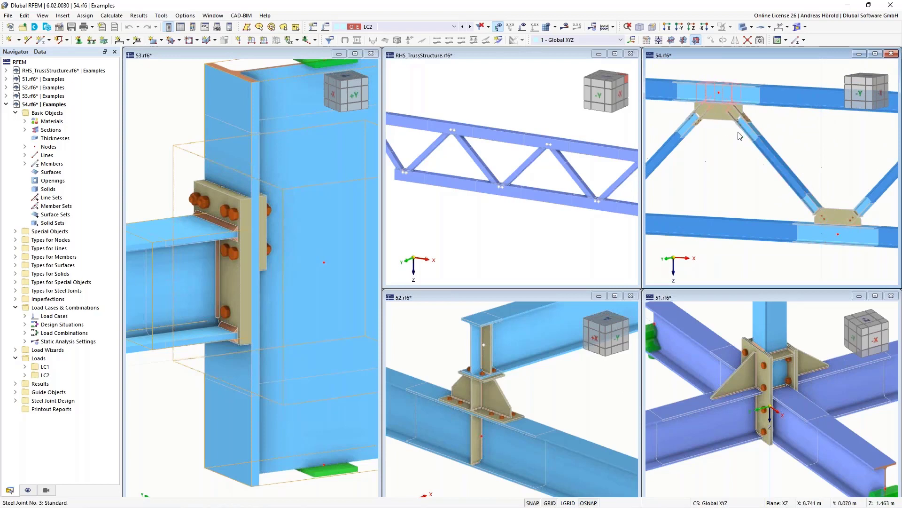
scroll(700, 114, up, 2)
middle_drag(701, 115, 672, 113)
middle_drag(839, 194, 771, 148)
mouse_move(729, 177)
middle_down()
mouse_move(712, 170)
mouse_move(724, 171)
middle_up()
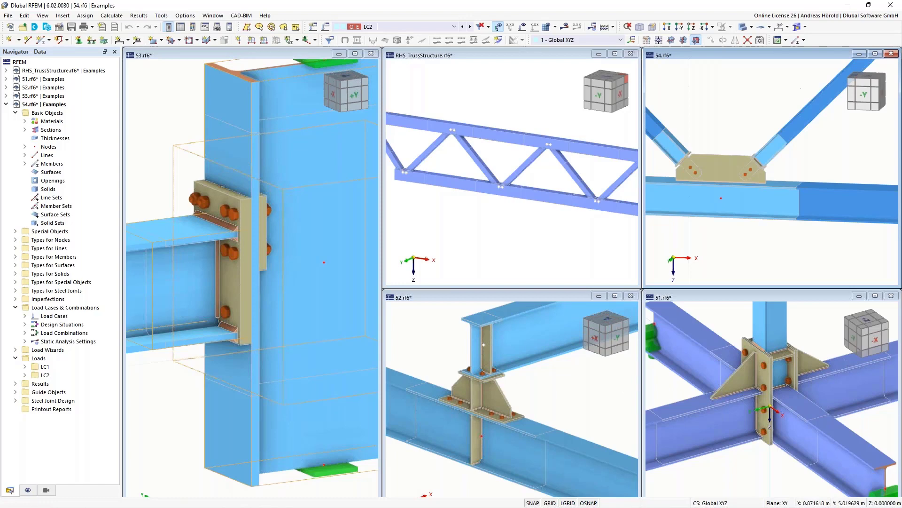
- Activate model 51.rf6 and view the bolted joint between the column and the crossing beams, including its stiffening ribs
click(800, 351)
scroll(787, 368, up, 2)
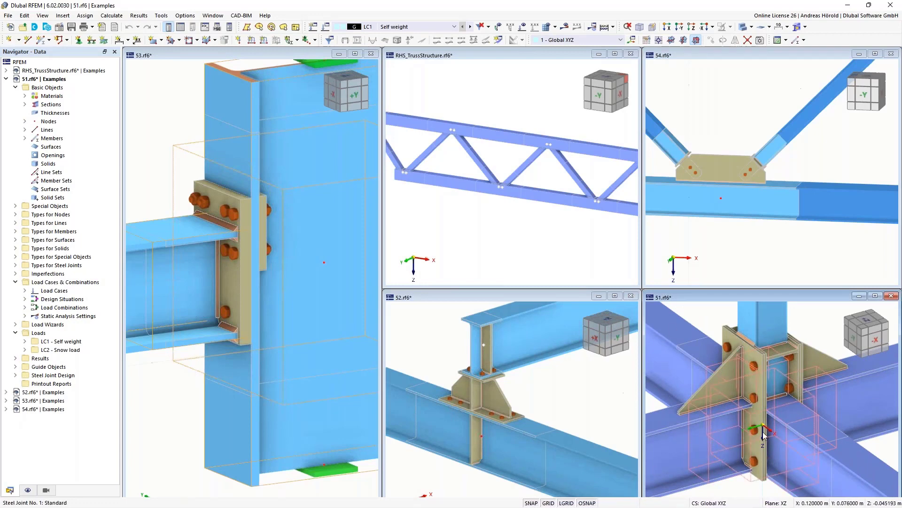
scroll(764, 435, down, 3)
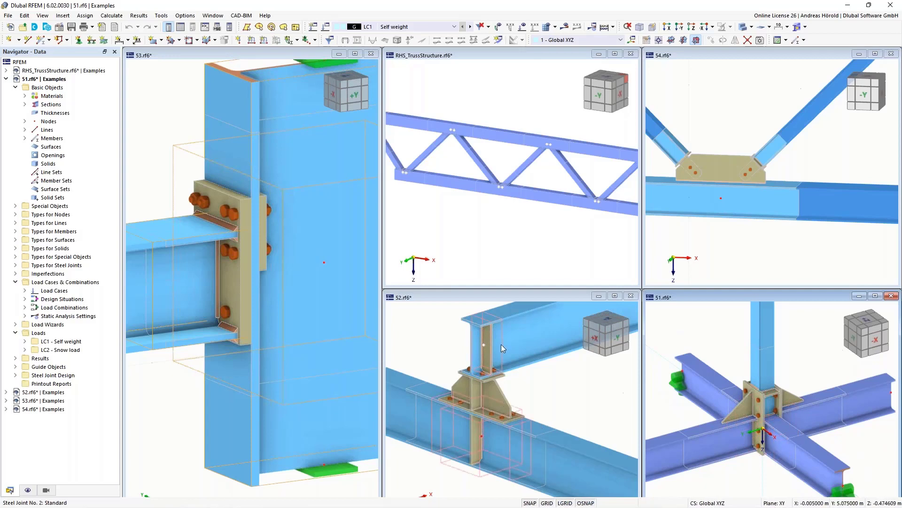
- Inspect the bolted pedestal with rib plates between the upper and lower beams in model 52.rf6 and activate that model
scroll(481, 392, up, 5)
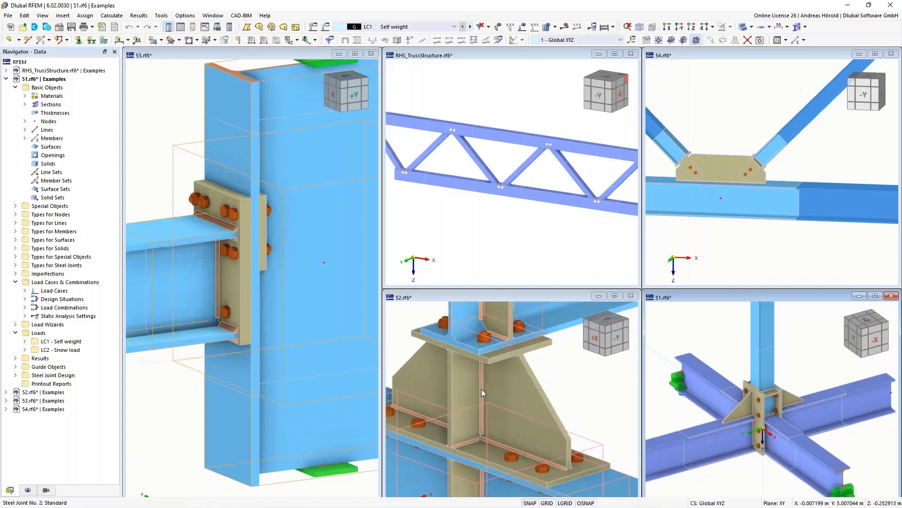
scroll(482, 388, down, 4)
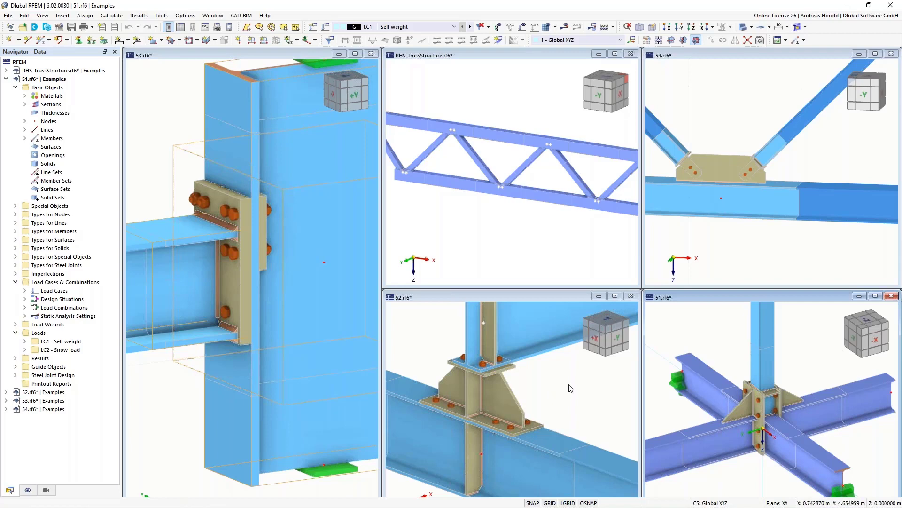
scroll(571, 388, down, 2)
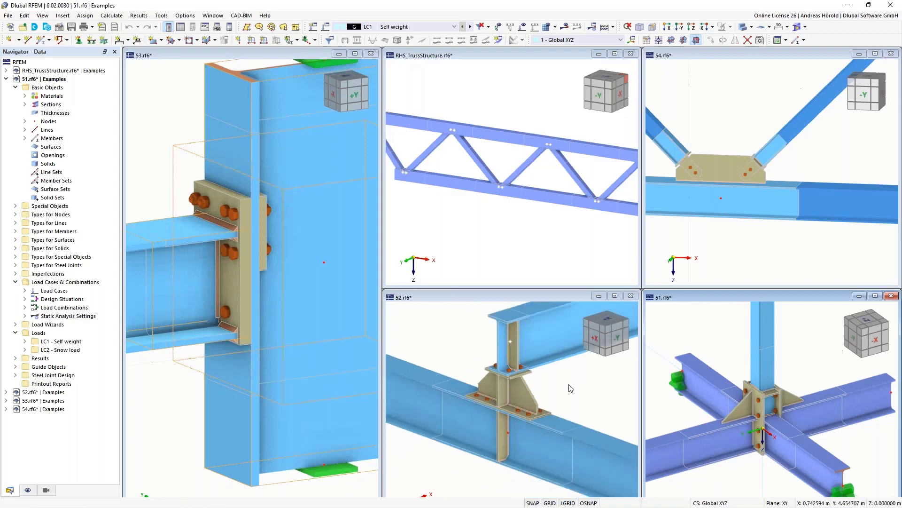
scroll(570, 388, down, 1)
click(571, 388)
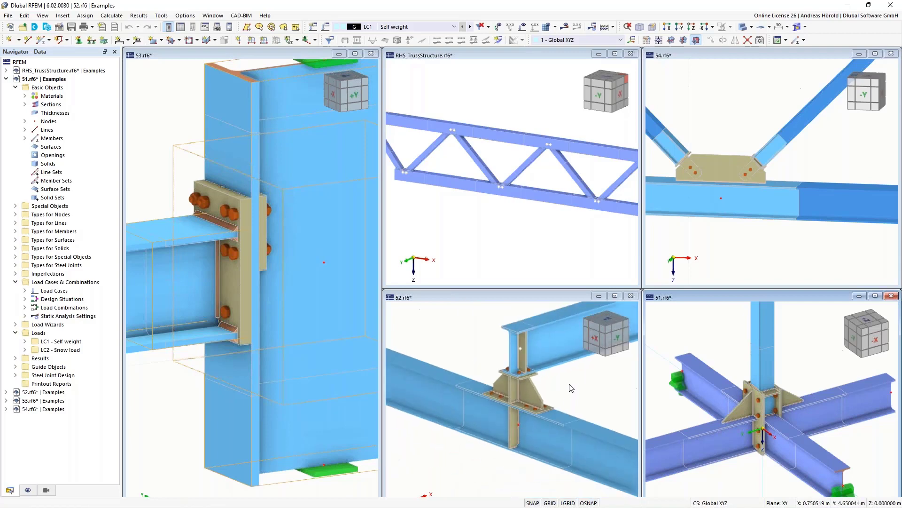
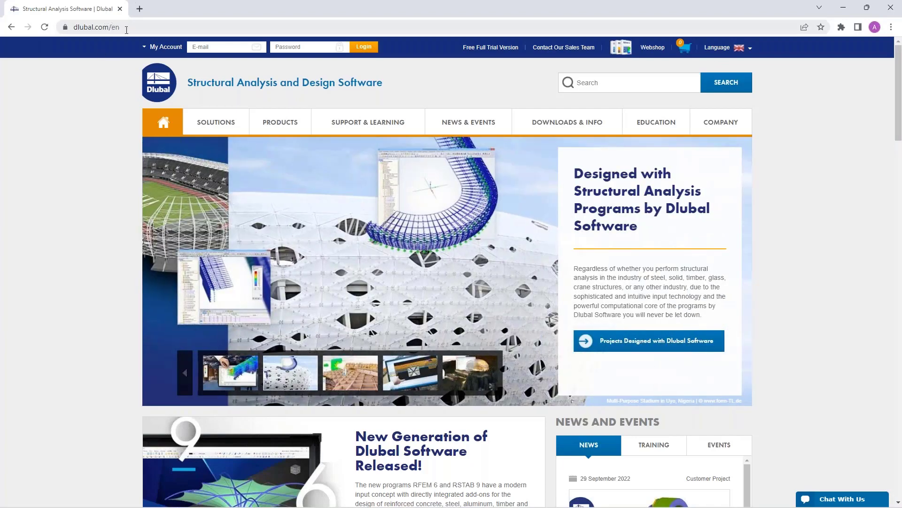
- On the Dlubal website in the browser, open the Webinars overview and look through the listed webinars
mouse_move(461, 125)
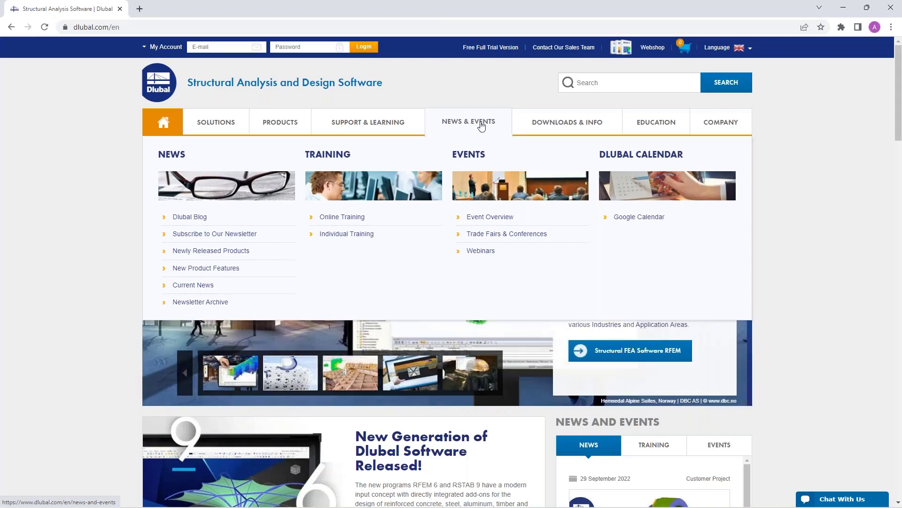
click(480, 251)
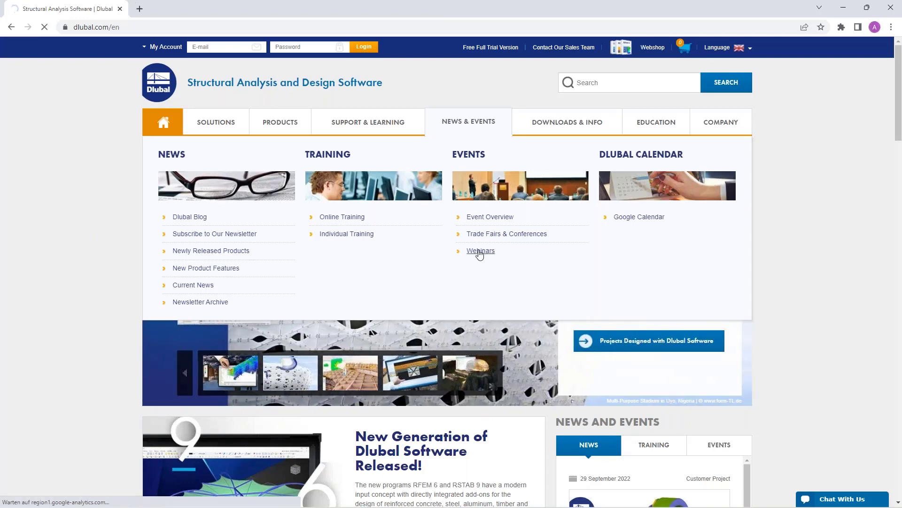
scroll(456, 179, down, 8)
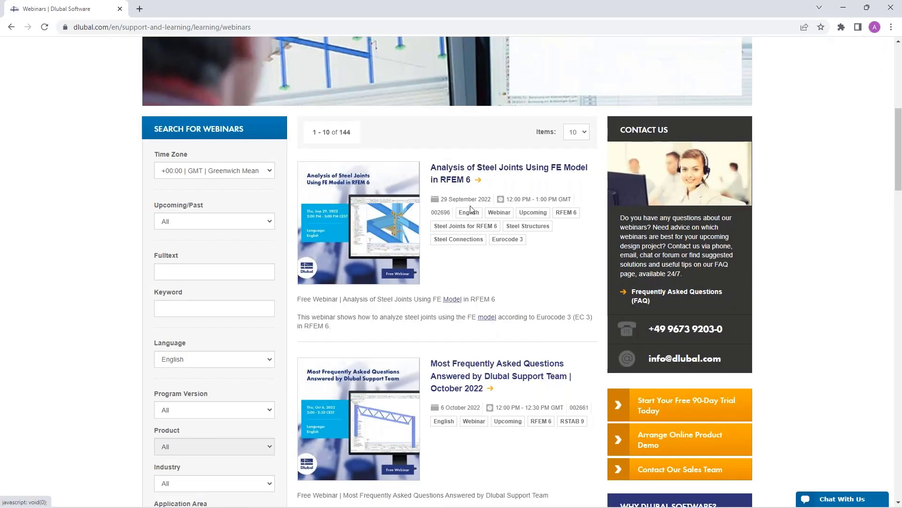
scroll(471, 208, down, 7)
scroll(425, 154, up, 2)
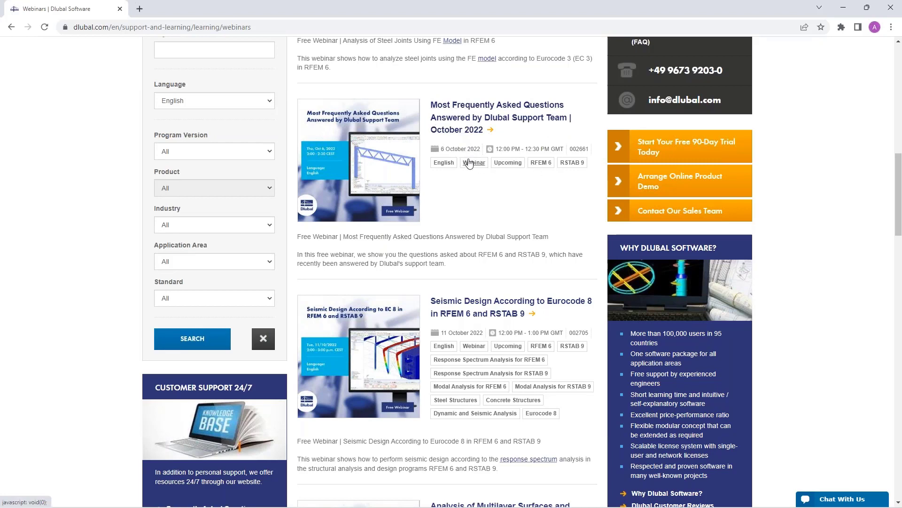
scroll(469, 162, down, 2)
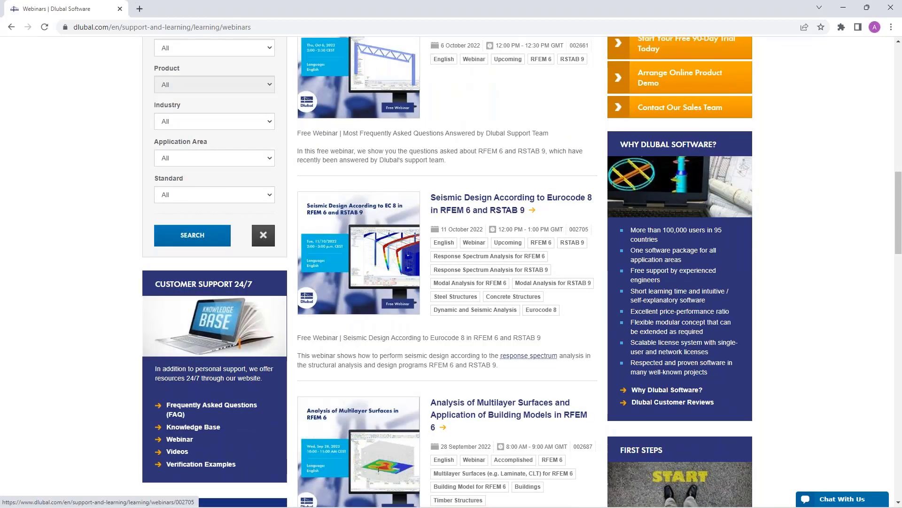
scroll(476, 200, up, 7)
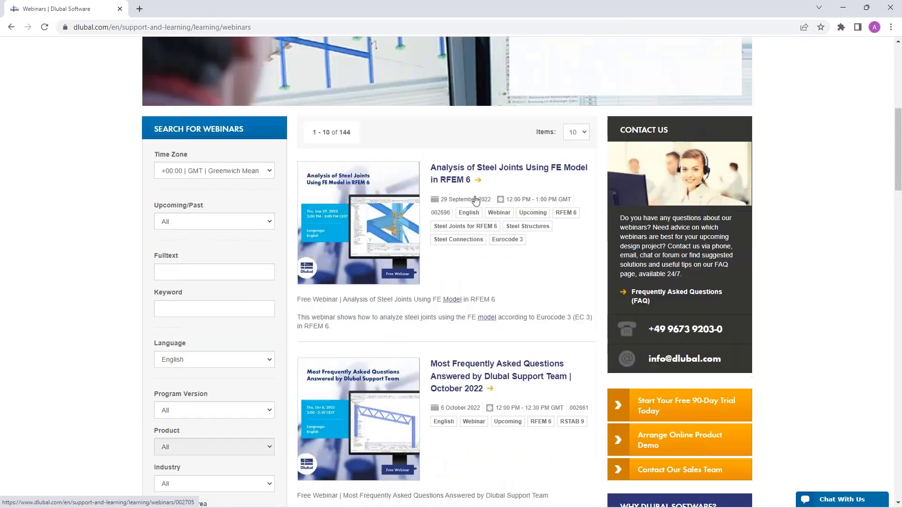
- Open the webinar "Analysis of Steel Joints Using FE Model in RFEM 6" and review its downloads, Models to Download and Knowledge Base Articles
click(450, 172)
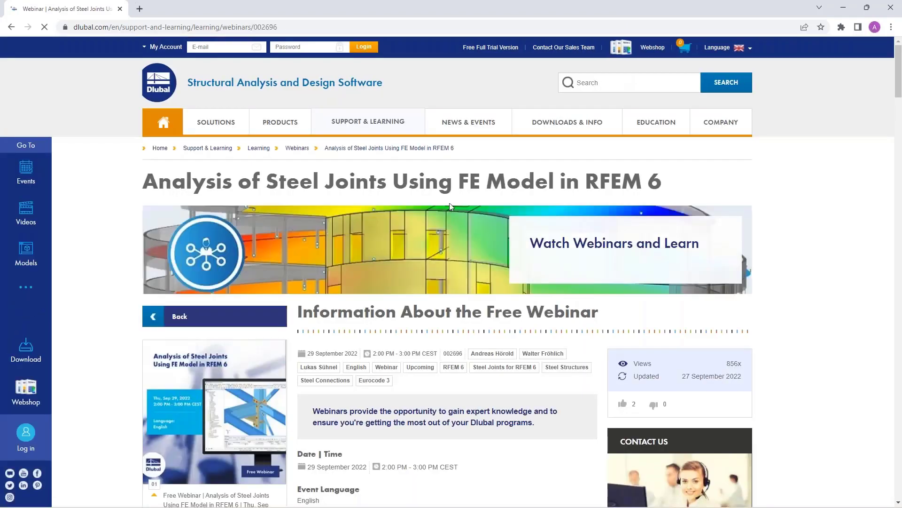
scroll(398, 317, down, 4)
scroll(398, 318, down, 10)
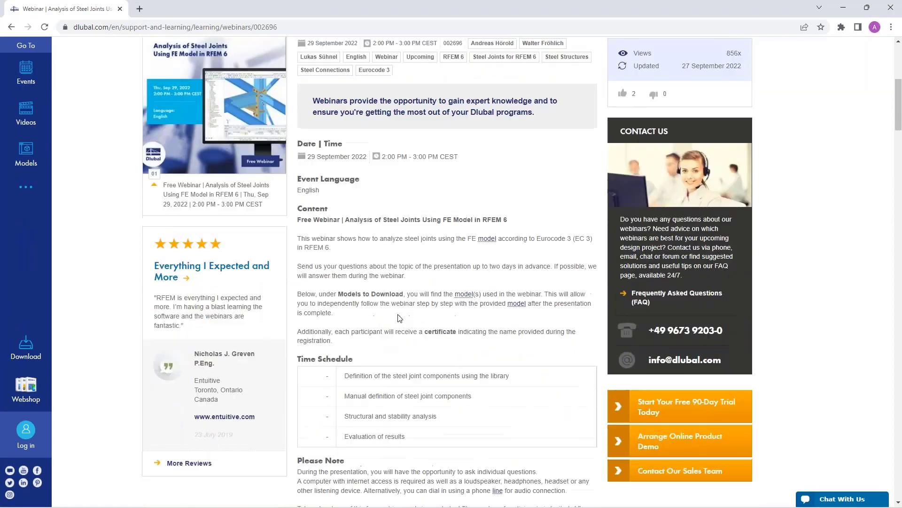
scroll(399, 243, down, 15)
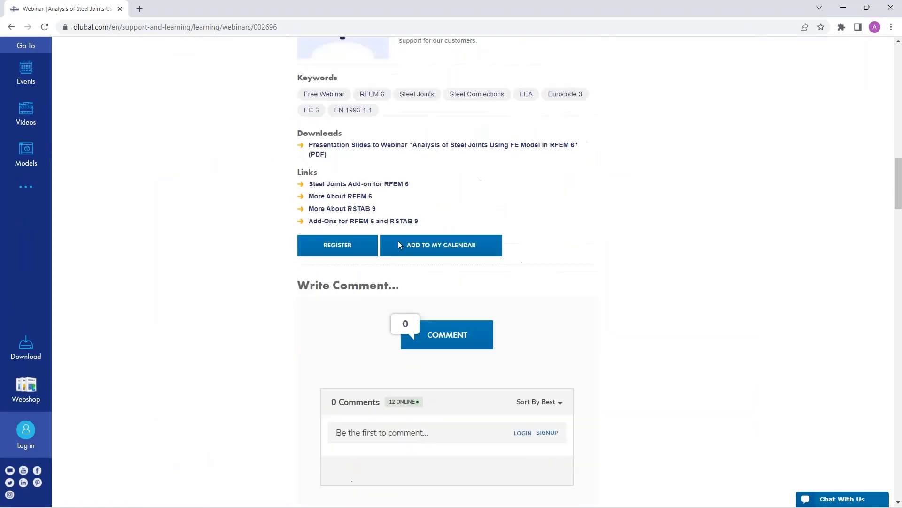
scroll(399, 244, down, 8)
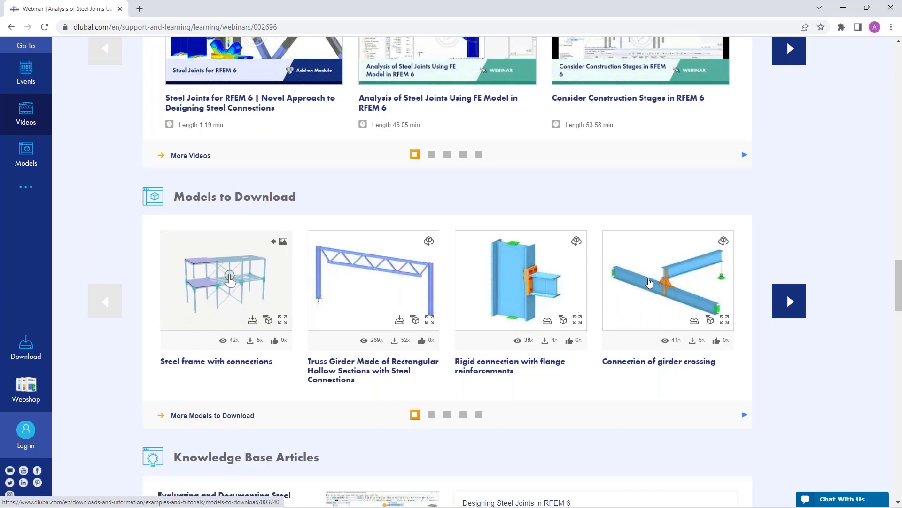
mouse_move(650, 283)
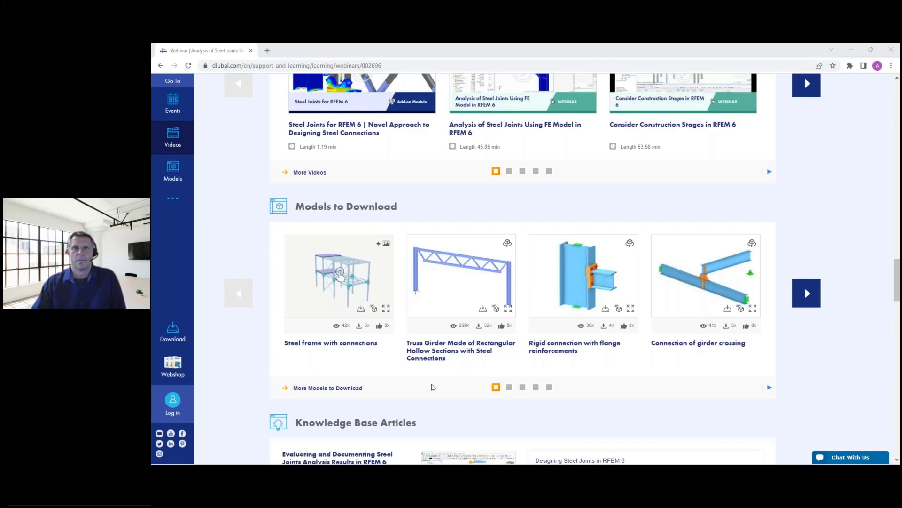
scroll(588, 239, down, 4)
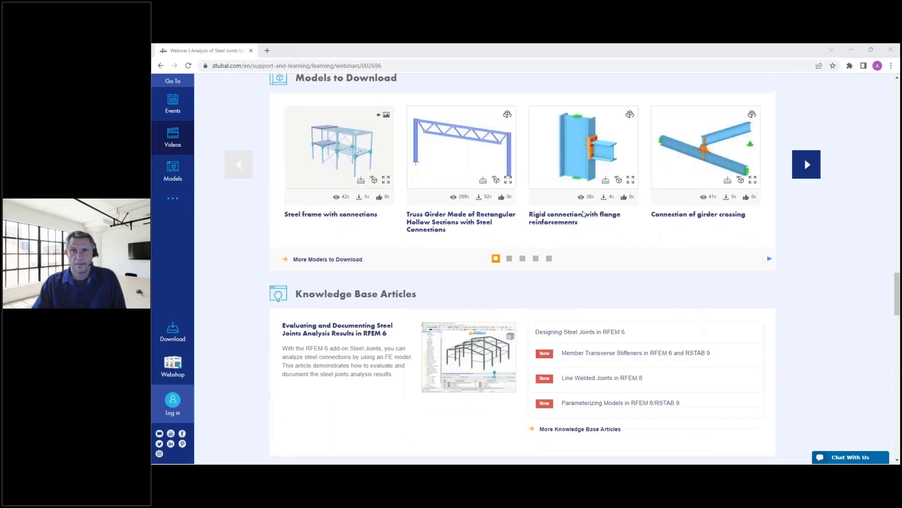
- Open the Free Full Trial Version page and look through the trial downloads for RFEM 6 and the other Dlubal programs
scroll(588, 238, up, 12)
scroll(522, 267, up, 15)
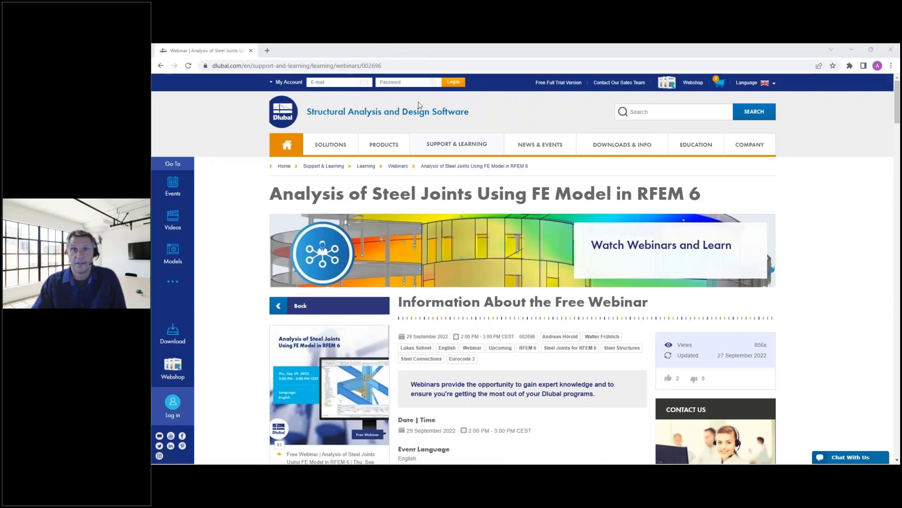
click(555, 83)
scroll(445, 218, down, 3)
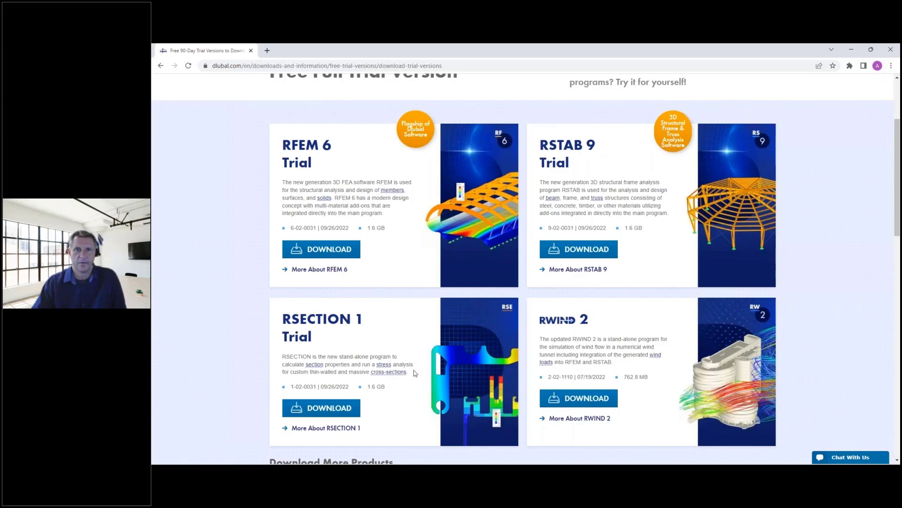
scroll(501, 323, down, 4)
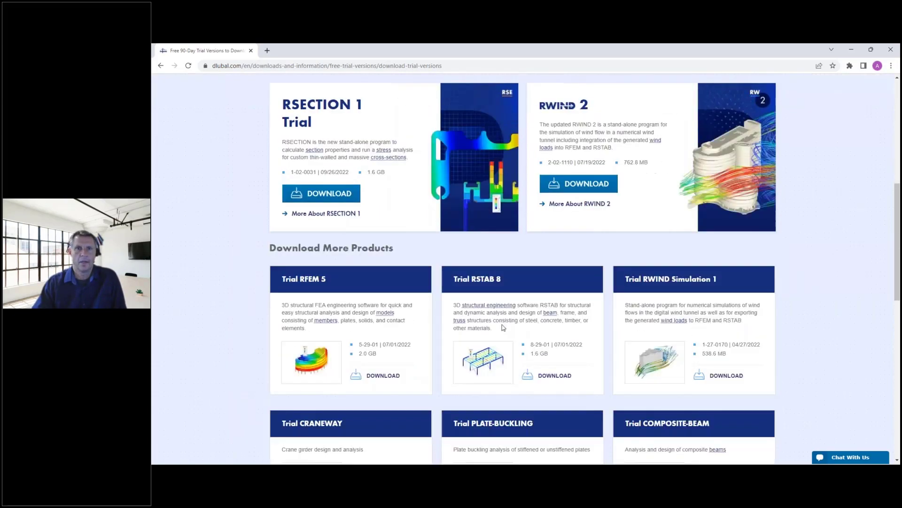
scroll(501, 324, up, 5)
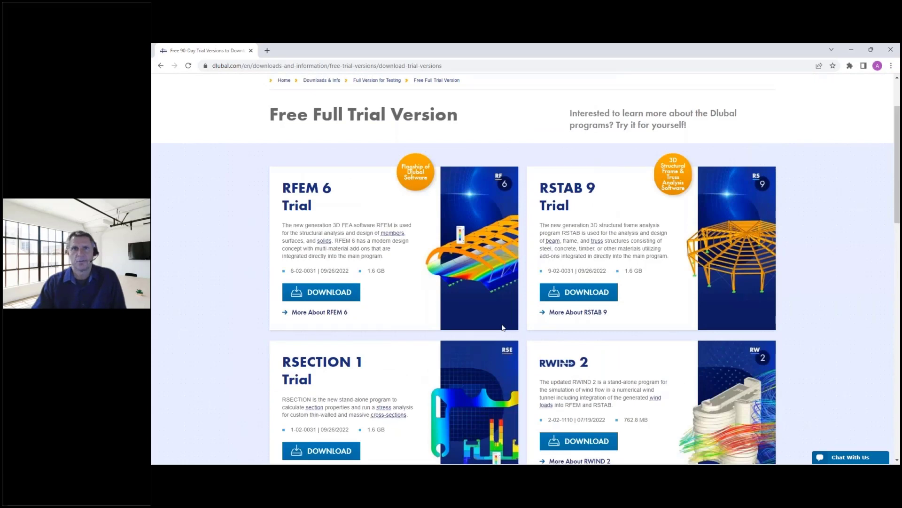